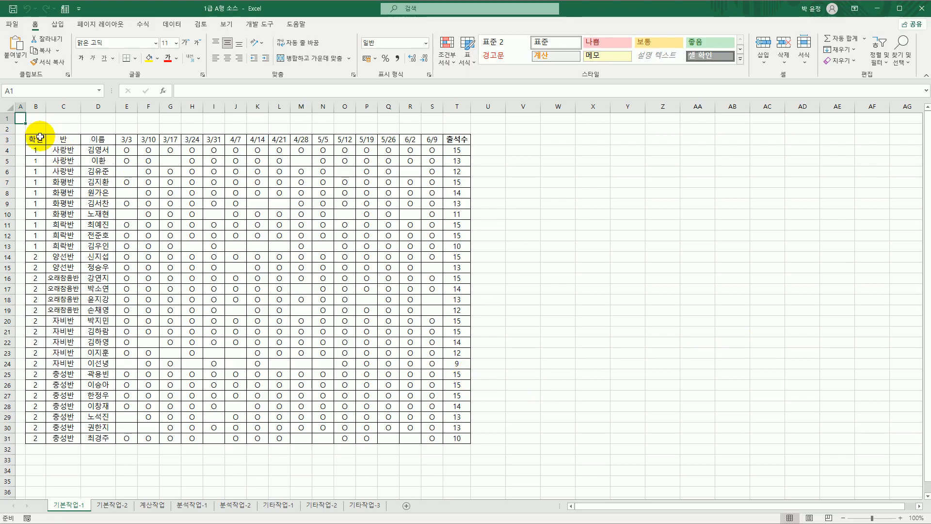
{"action": "left_click_drag", "start_coordinate": [36, 139], "coordinate": [450, 435]}
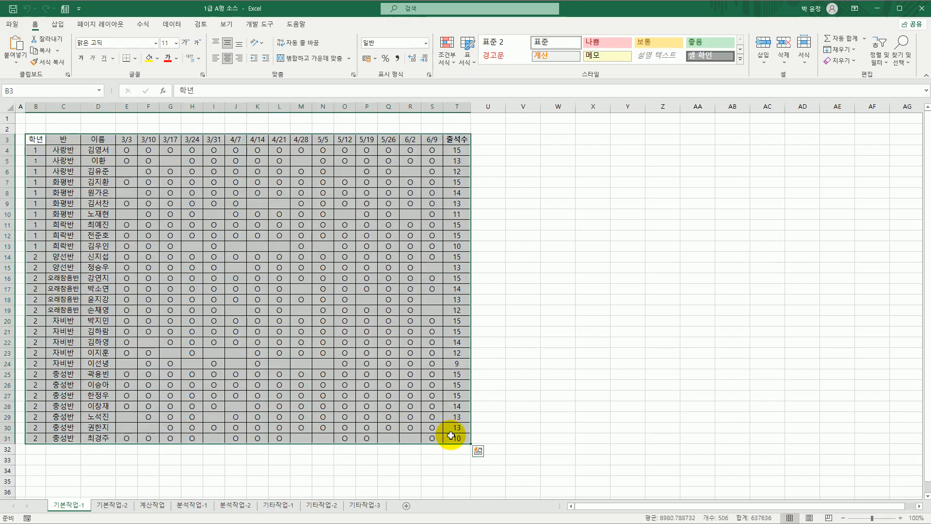
{"action": "left_click", "coordinate": [460, 140]}
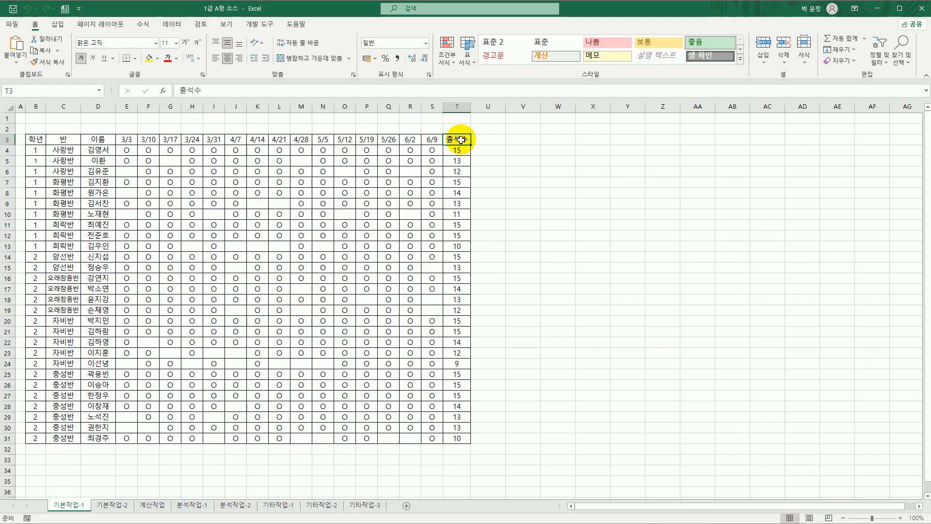
{"action": "left_click", "coordinate": [432, 140]}
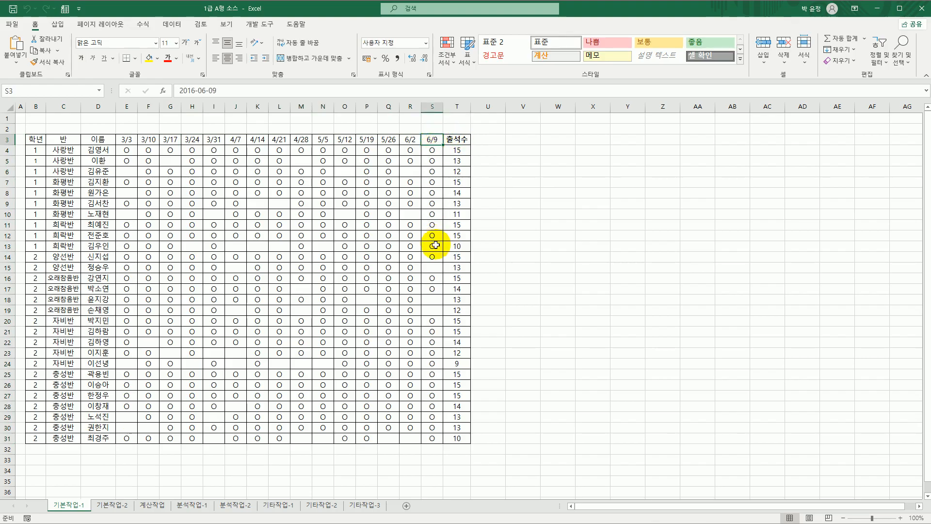
{"action": "left_click", "coordinate": [428, 267]}
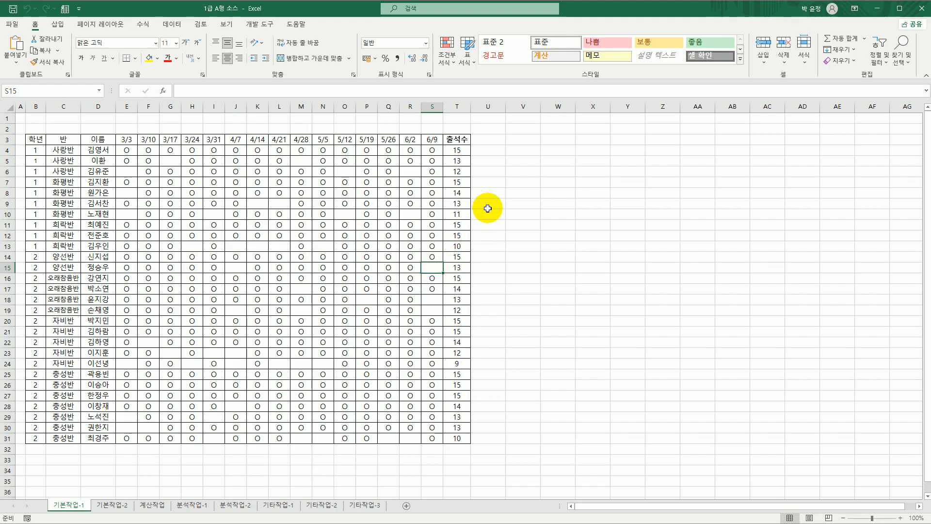
Enter the criteria heading 조건 in cell V3.
{"action": "left_click", "coordinate": [515, 140]}
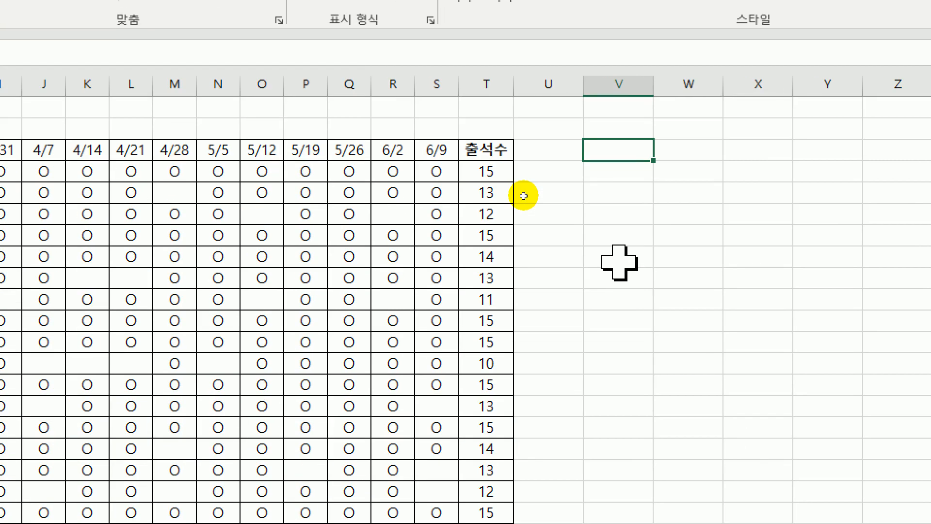
{"action": "type", "text": "wh"}
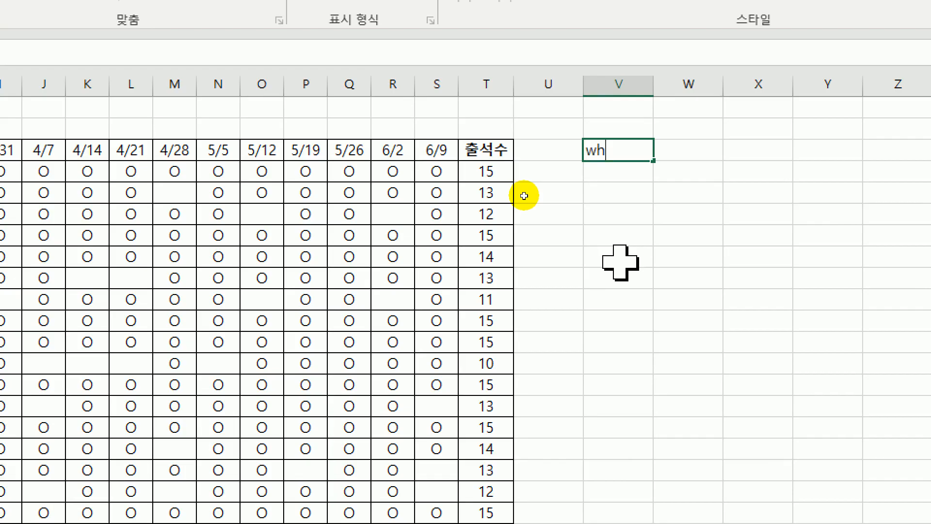
{"action": "key", "text": "BackSpace"}
{"action": "key", "text": "BackSpace"}
{"action": "type", "text": "조건"}
{"action": "key", "text": "Return"}
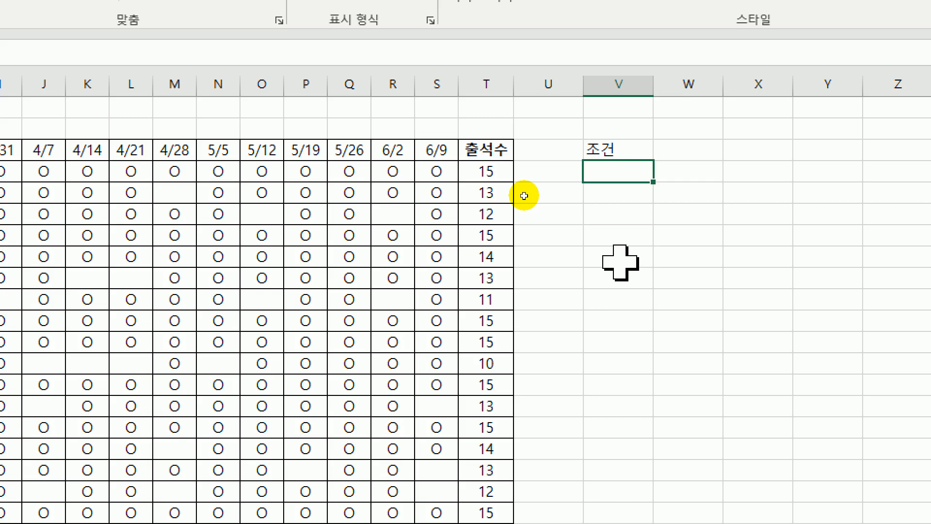
Begin an OR formula in V4 whose first condition is $T4<MEDIAN($T$4:$T$31).
{"action": "type", "text": "=or"}
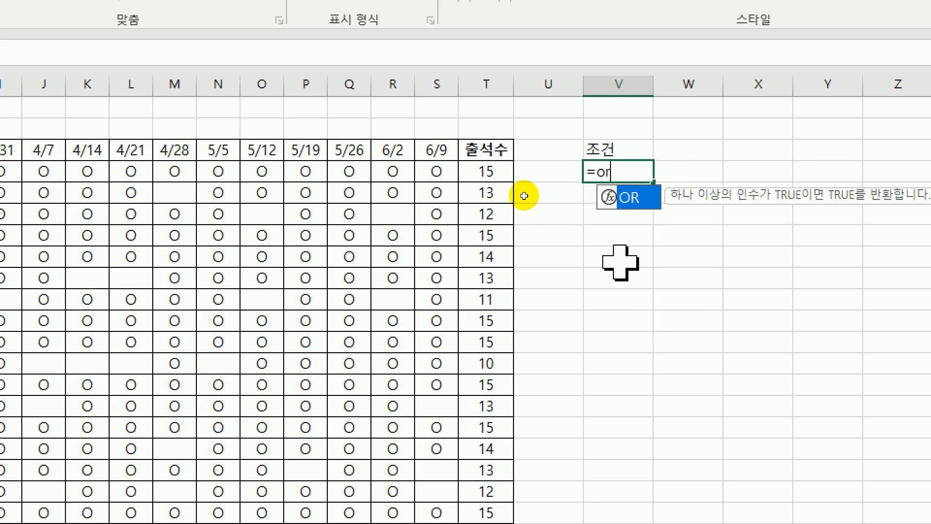
{"action": "type", "text": "("}
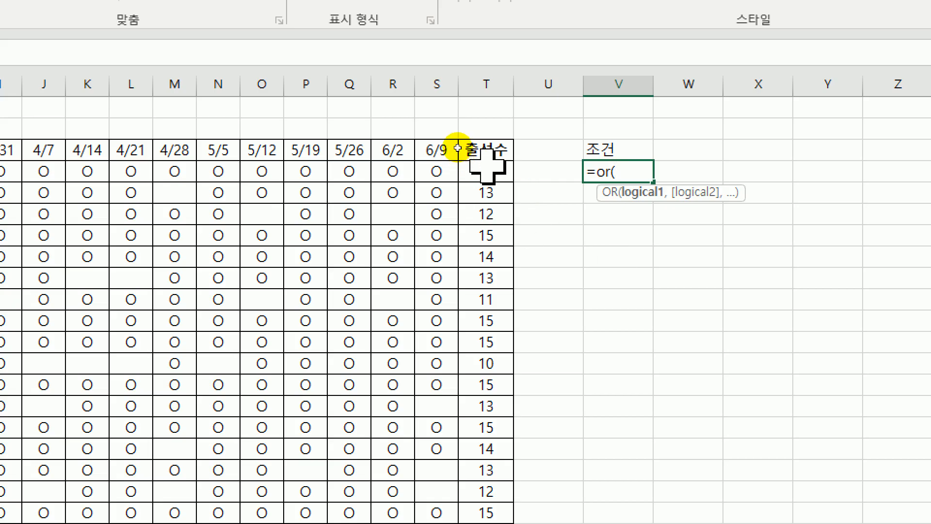
{"action": "left_click", "coordinate": [461, 166]}
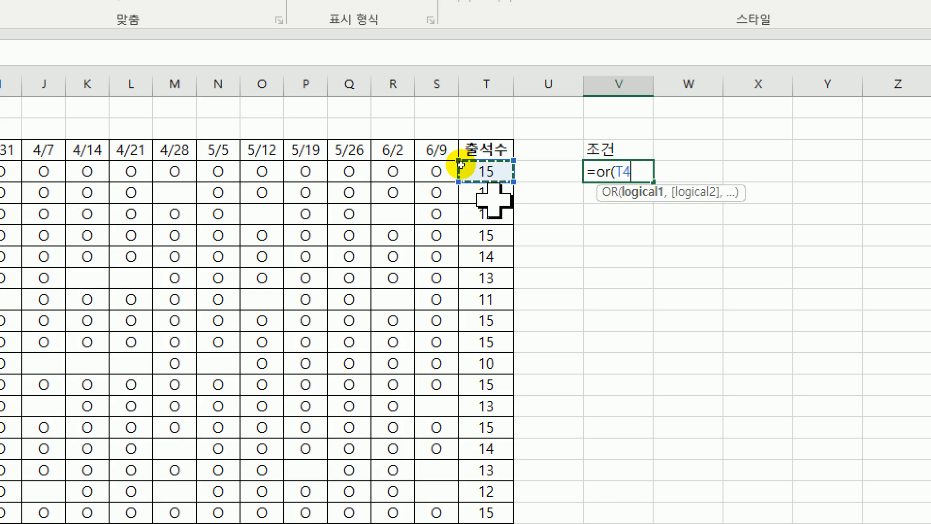
{"action": "key", "text": "F4"}
{"action": "key", "text": "F4"}
{"action": "key", "text": "F4"}
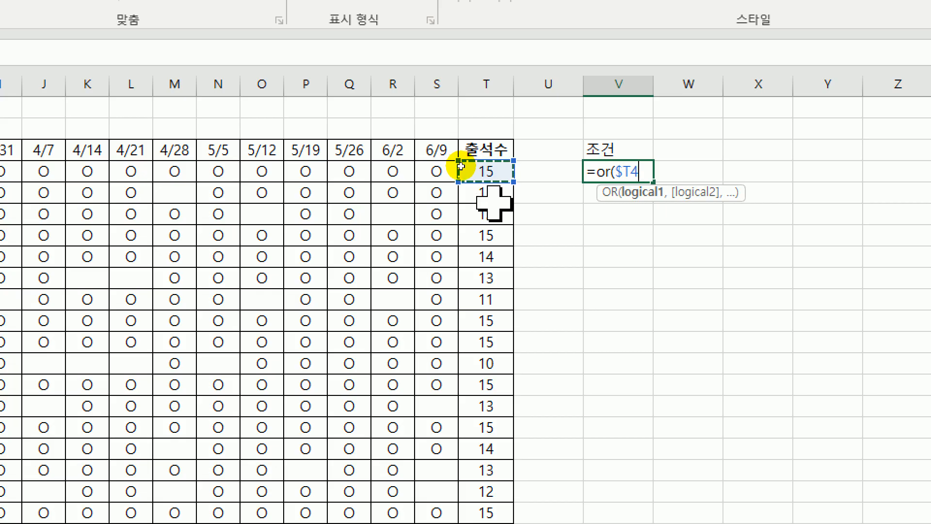
{"action": "type", "text": "<me"}
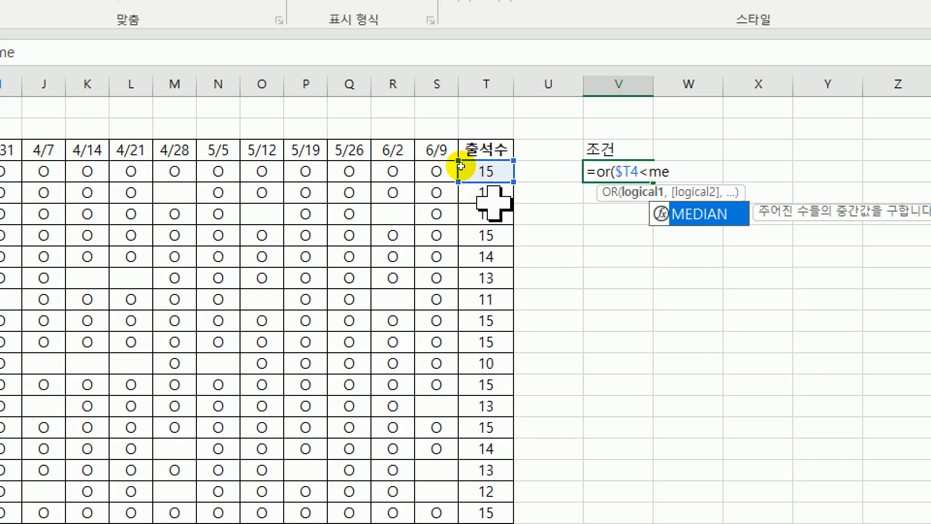
{"action": "double_click", "coordinate": [707, 215]}
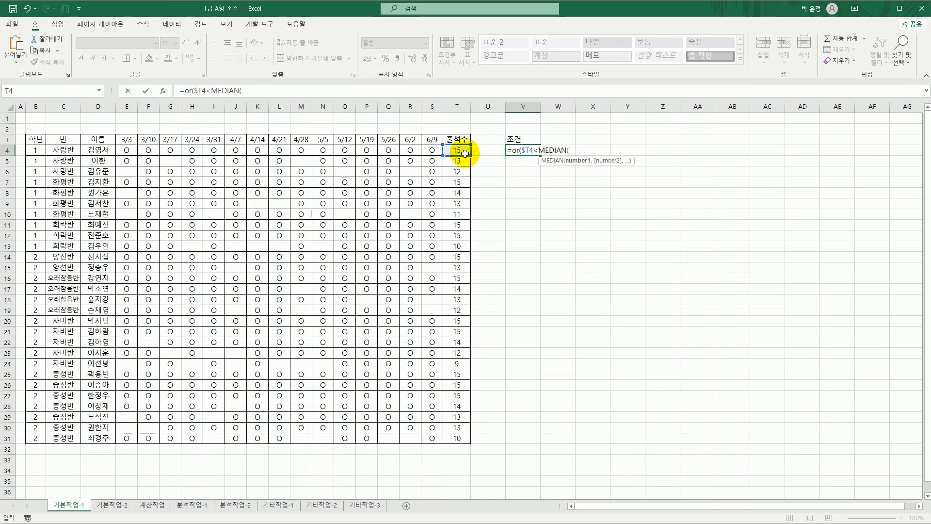
{"action": "left_click_drag", "start_coordinate": [489, 171], "coordinate": [466, 523]}
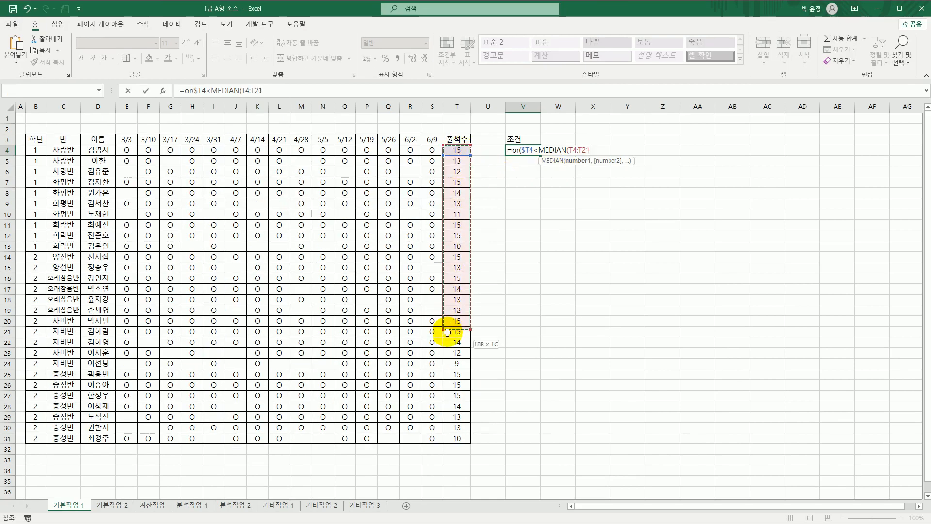
{"action": "left_click_drag", "start_coordinate": [447, 332], "coordinate": [449, 439]}
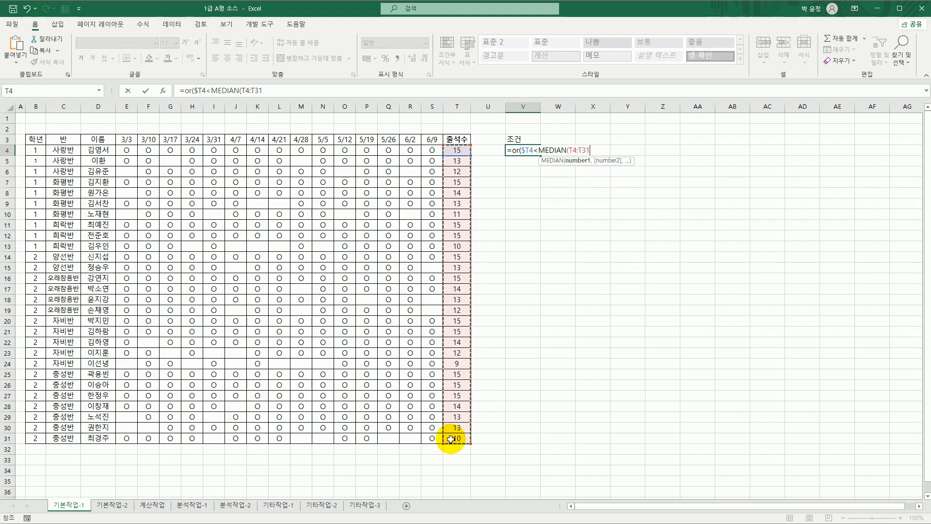
{"action": "key", "text": "F4"}
{"action": "type", "text": ")"}
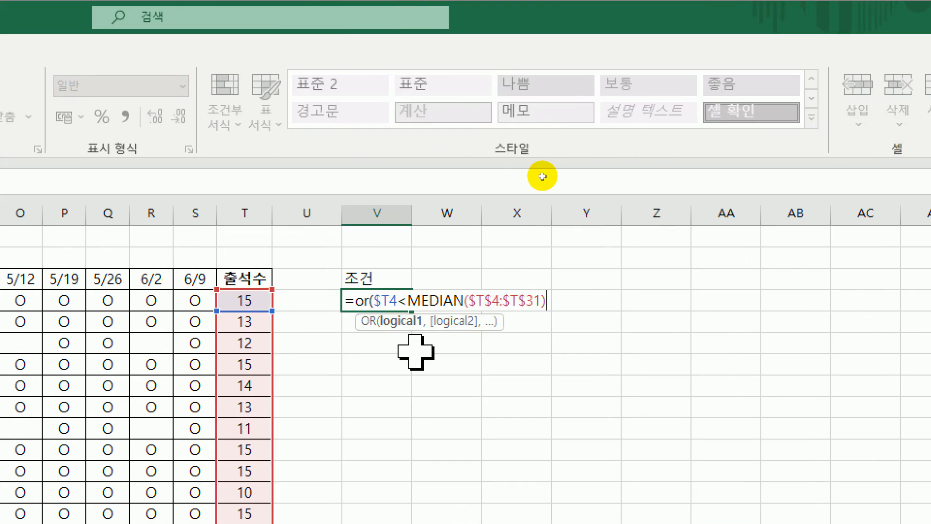
Add ISBLANK($S4) as the OR formula's second condition in V4 and complete the formula.
{"action": "type", "text": ","}
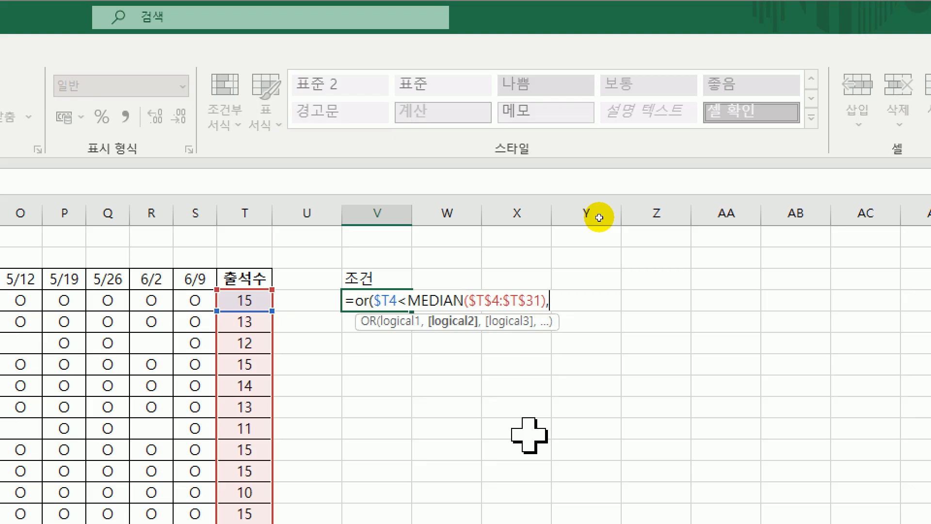
{"action": "type", "text": "is"}
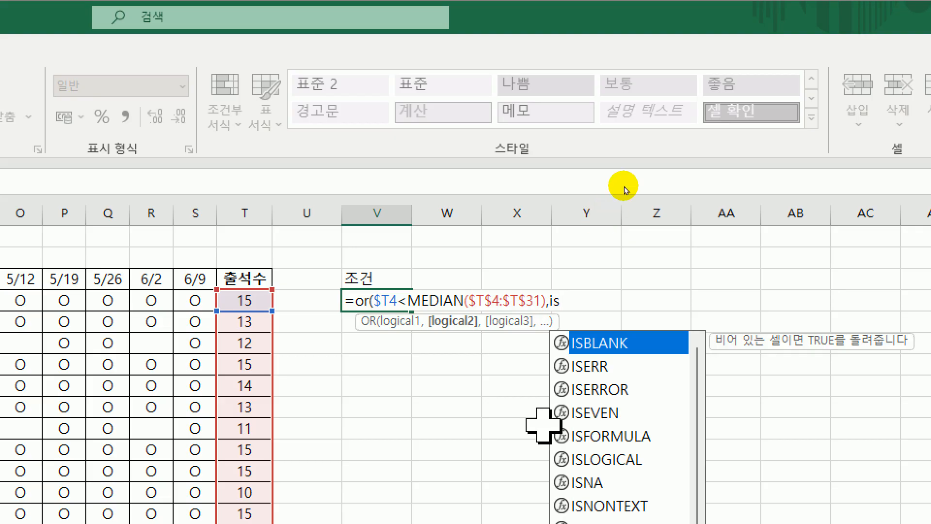
{"action": "double_click", "coordinate": [601, 342]}
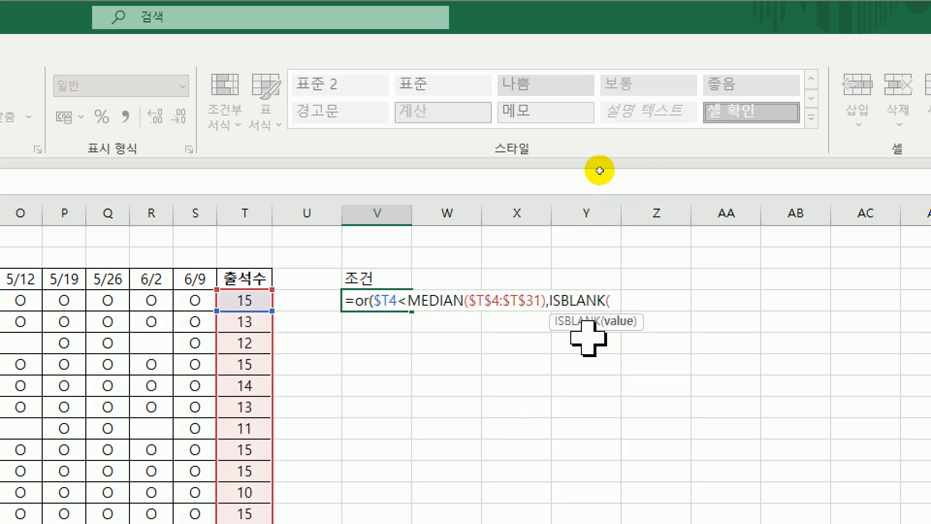
{"action": "left_click", "coordinate": [194, 300]}
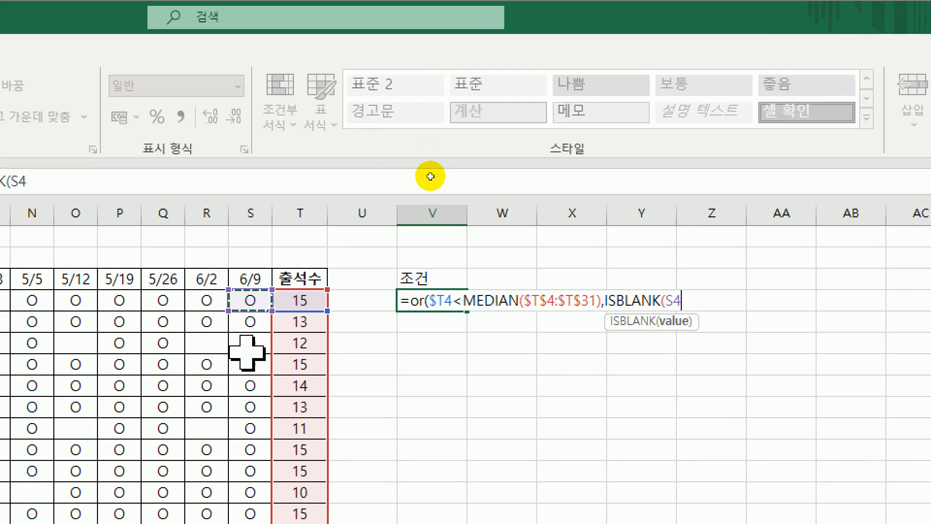
{"action": "key", "text": "F4"}
{"action": "key", "text": "F4"}
{"action": "key", "text": "F4"}
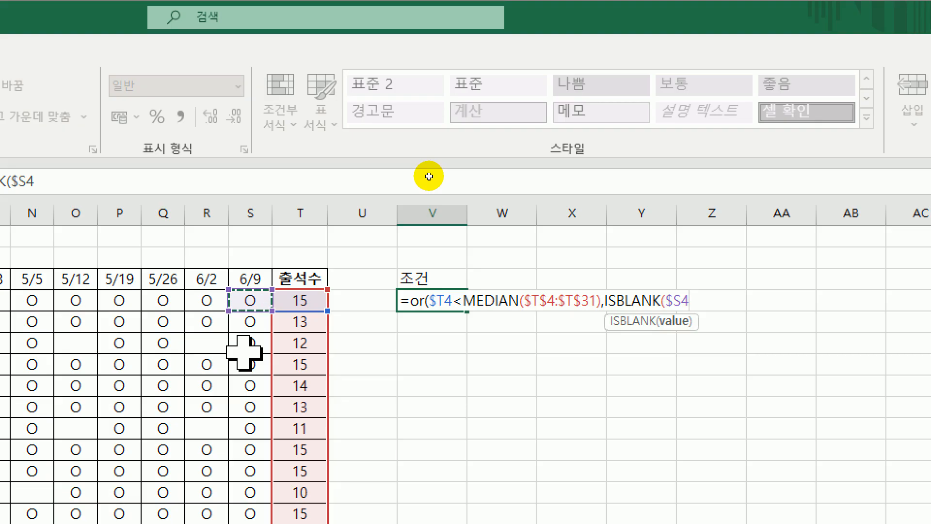
{"action": "type", "text": ")"}
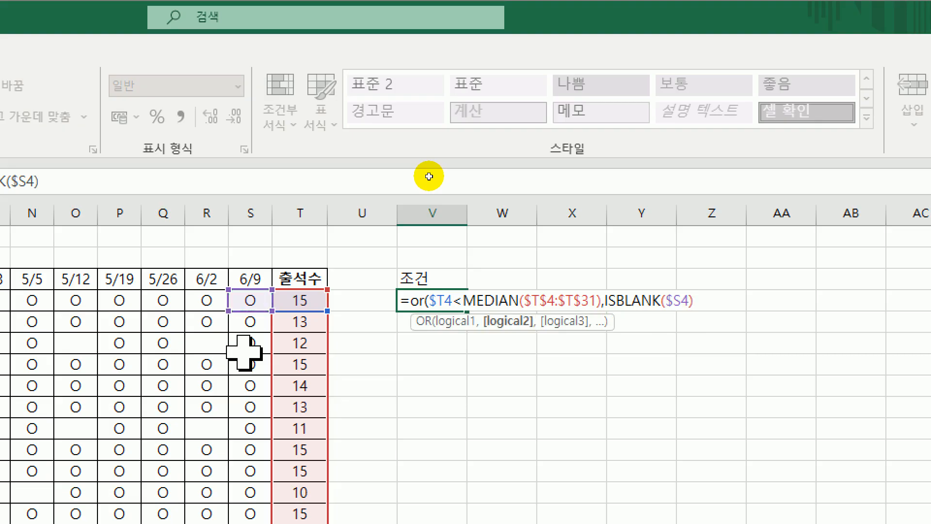
{"action": "type", "text": ")"}
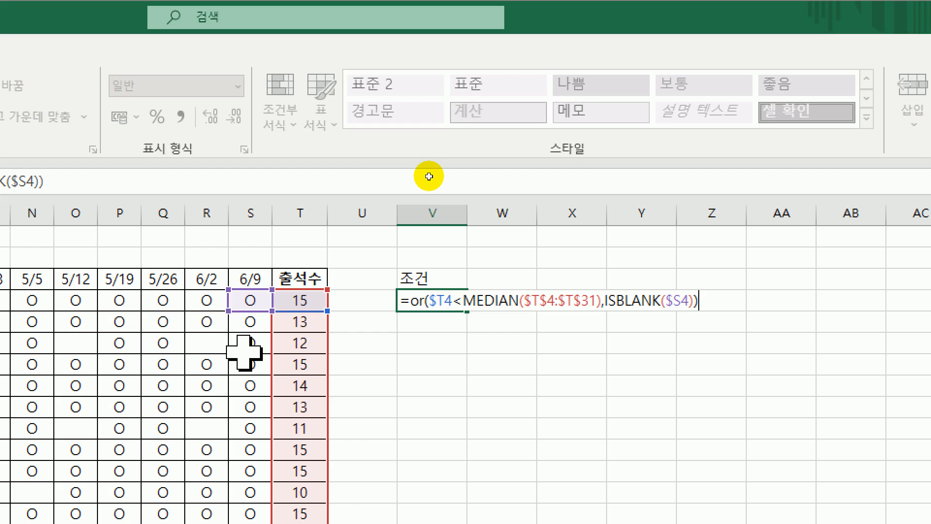
{"action": "key", "text": "Return"}
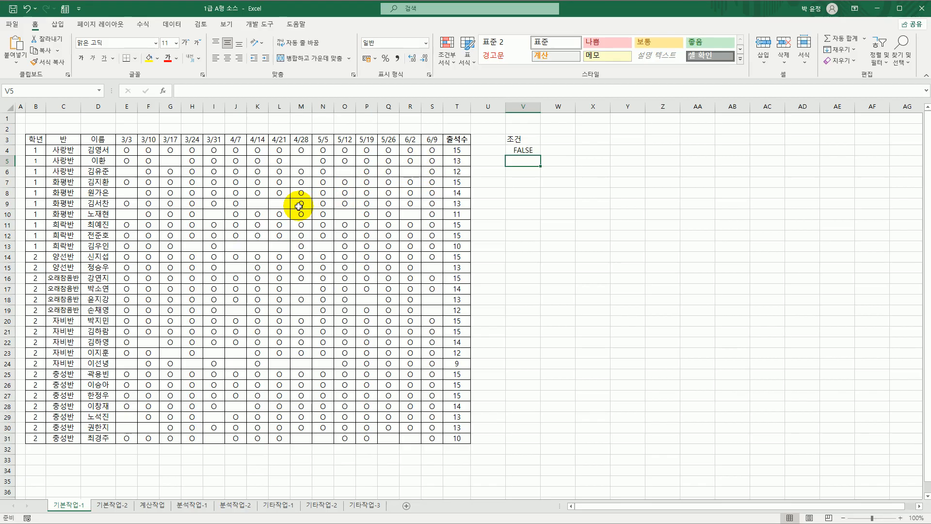
Copy the headers 학년, 반, 이름, 6/9 and 출석수 from row 3 to the cells starting at X3.
{"action": "left_click", "coordinate": [39, 137]}
{"action": "left_click_drag", "start_coordinate": [39, 137], "coordinate": [88, 139]}
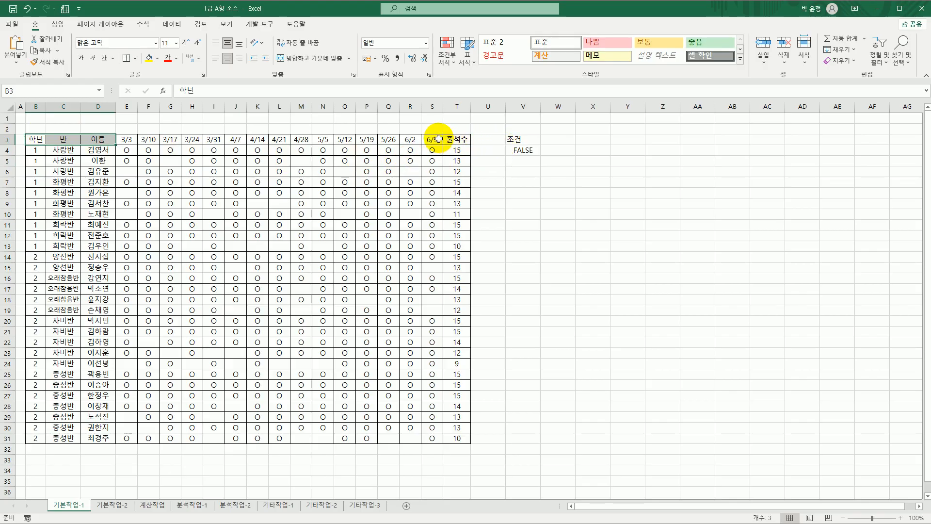
{"action": "left_click_drag", "start_coordinate": [438, 139], "coordinate": [452, 141], "text": "ctrl"}
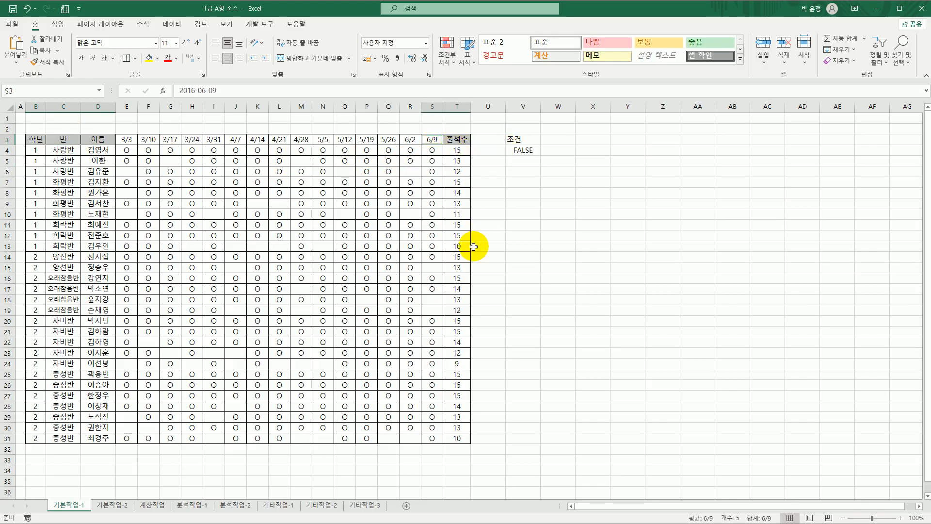
{"action": "key", "text": "ctrl+c"}
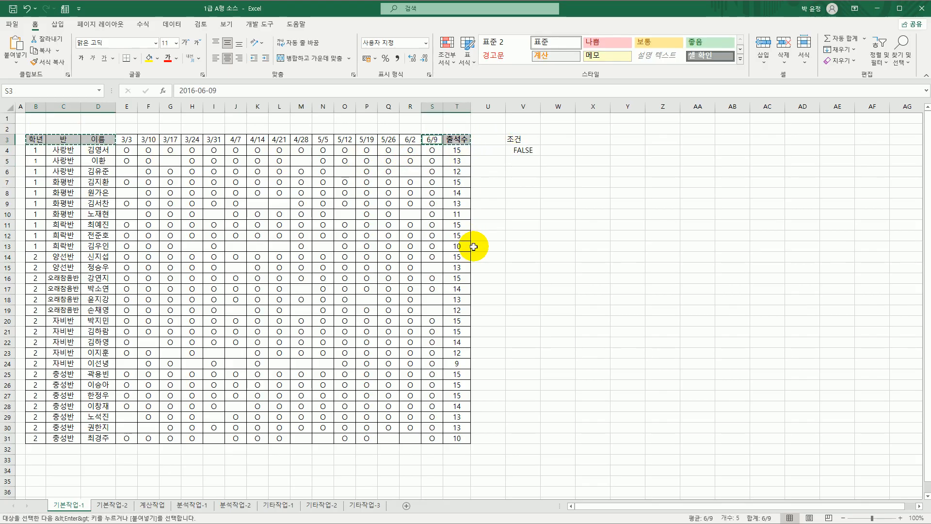
{"action": "left_click", "coordinate": [576, 140]}
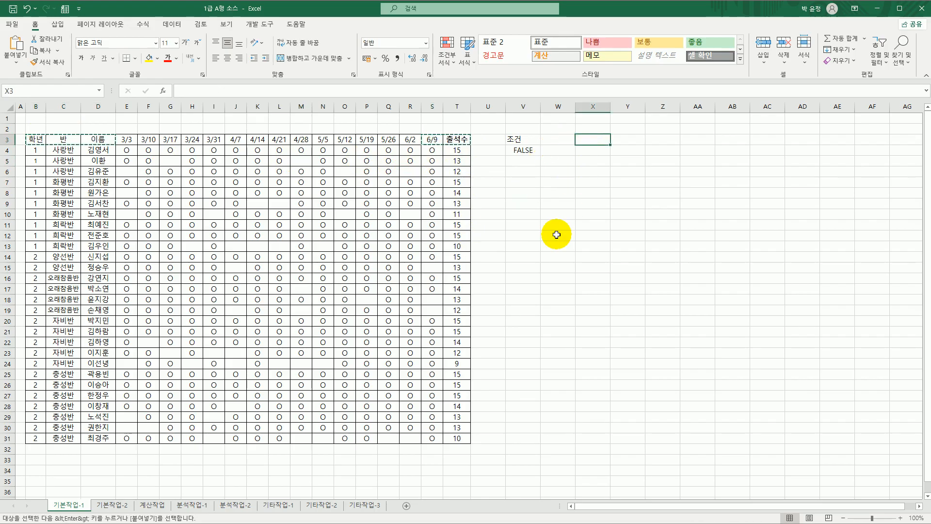
{"action": "key", "text": "ctrl+v"}
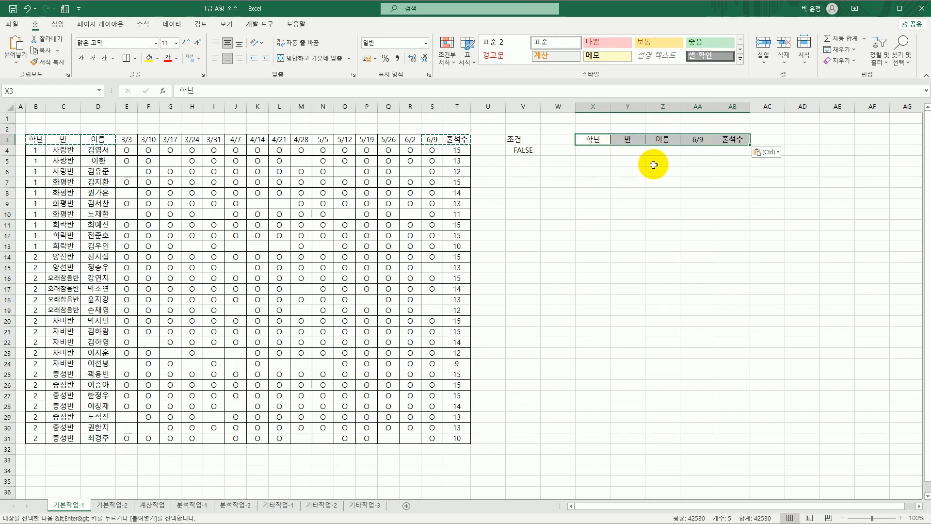
Start an advanced filter on the attendance table B3:T31 with V3:V4 as the criteria range.
{"action": "left_click", "coordinate": [276, 174]}
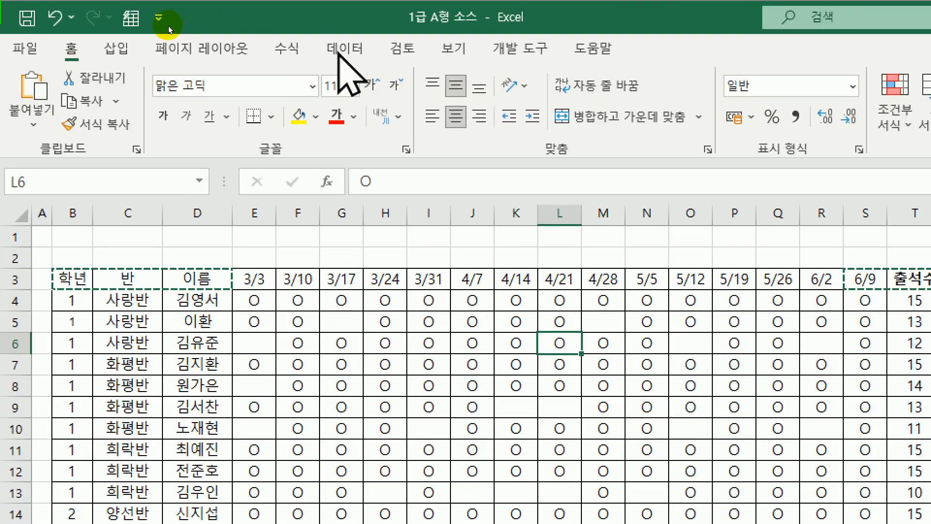
{"action": "left_click", "coordinate": [169, 27]}
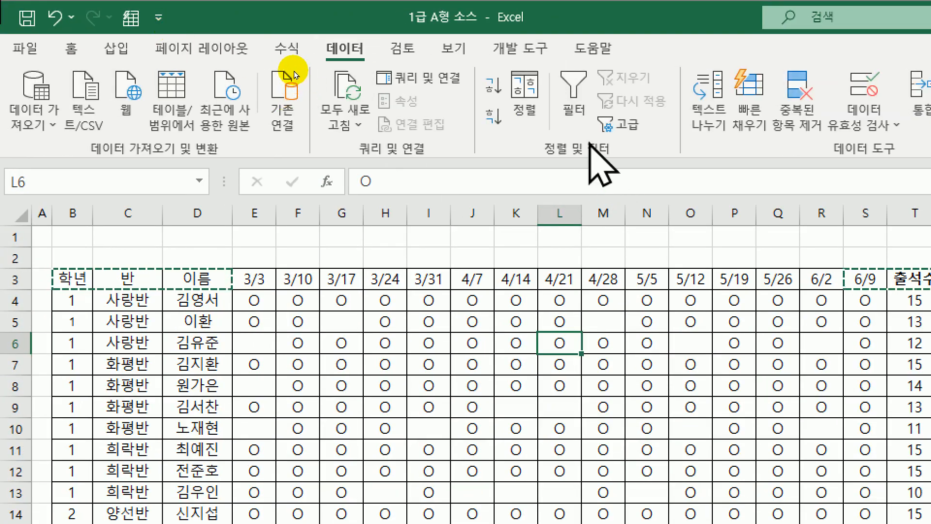
{"action": "left_click", "coordinate": [621, 126]}
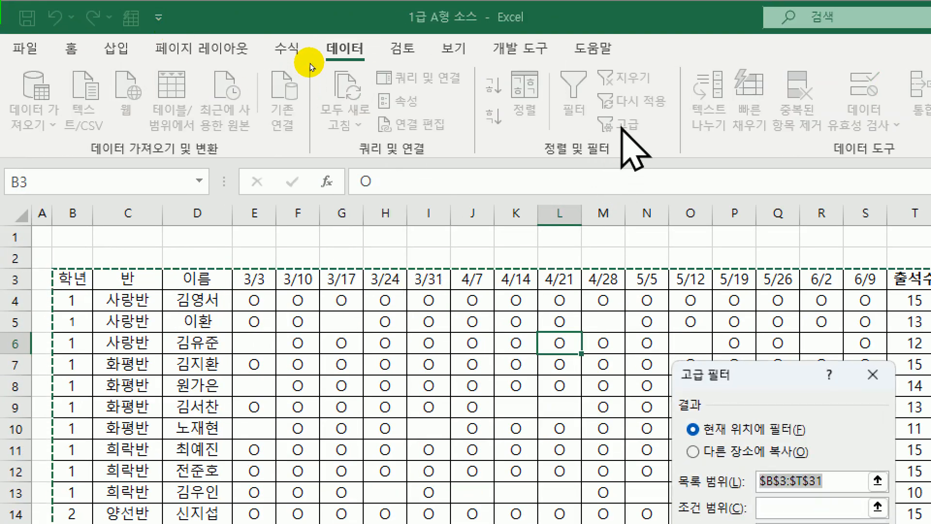
{"action": "left_click_drag", "start_coordinate": [750, 369], "coordinate": [491, 151]}
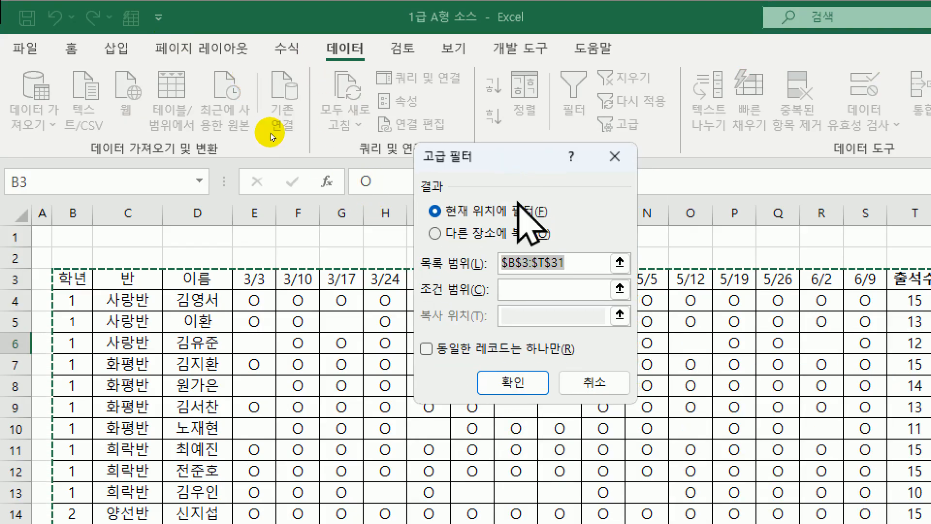
{"action": "left_click", "coordinate": [548, 289]}
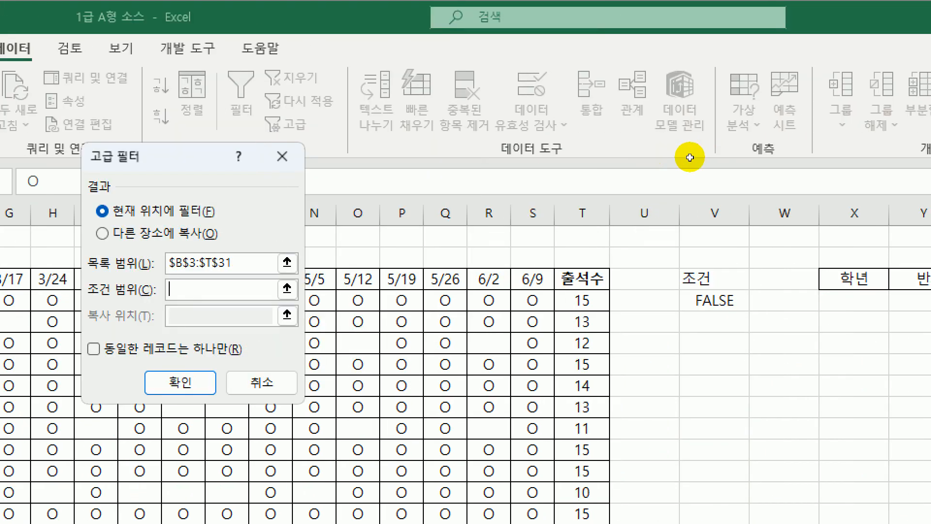
{"action": "left_click_drag", "start_coordinate": [698, 281], "coordinate": [688, 301]}
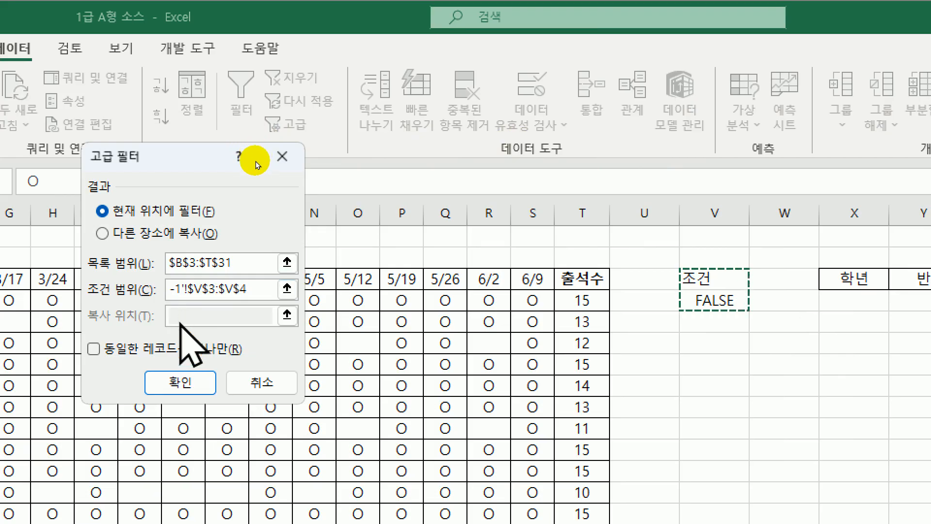
Set the filter to copy its results to another location, at the headers X3:AB3, and run it.
{"action": "left_click", "coordinate": [119, 236]}
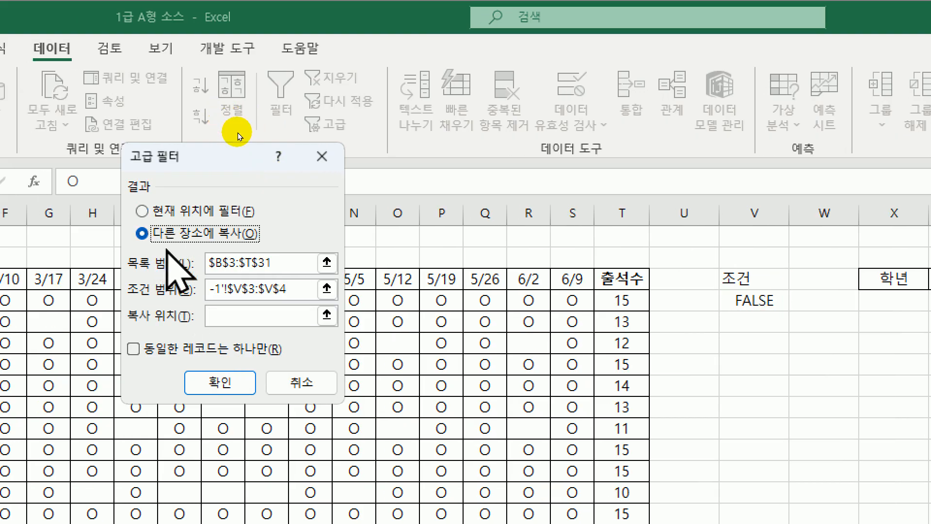
{"action": "left_click_drag", "start_coordinate": [238, 154], "coordinate": [512, 139]}
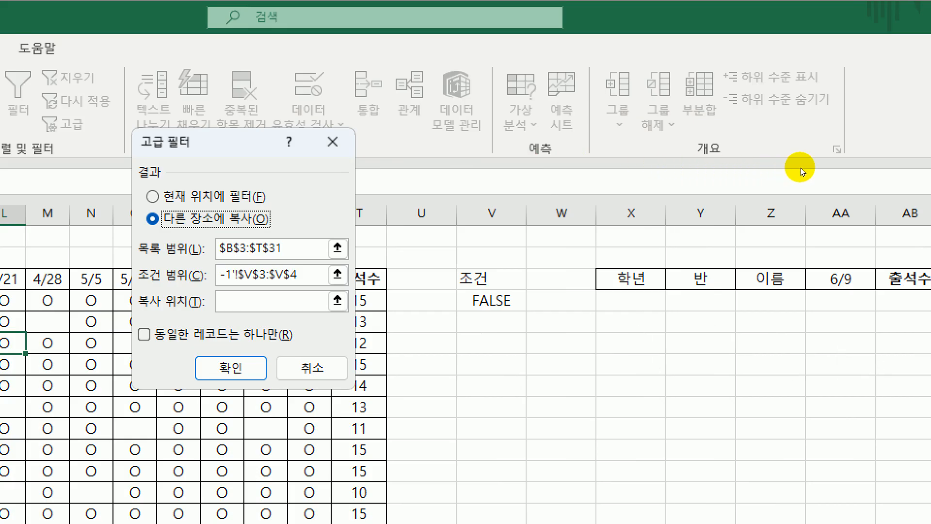
{"action": "left_click", "coordinate": [310, 309]}
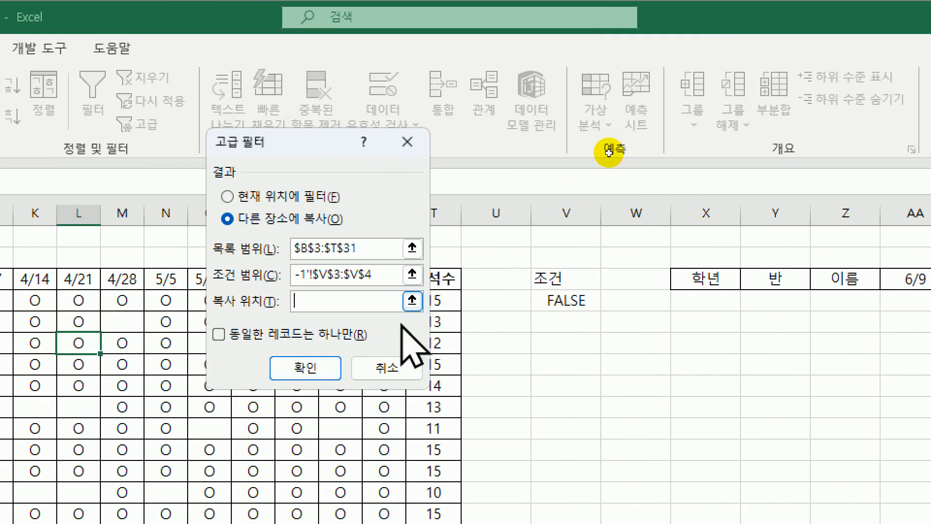
{"action": "left_click_drag", "start_coordinate": [714, 275], "coordinate": [930, 279]}
{"action": "left_click_drag", "start_coordinate": [770, 138], "coordinate": [731, 138]}
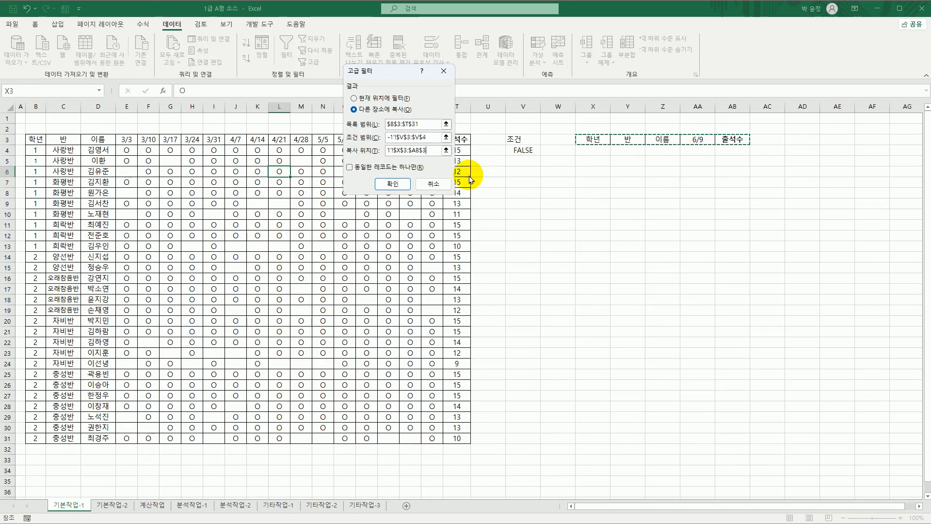
{"action": "left_click", "coordinate": [393, 183]}
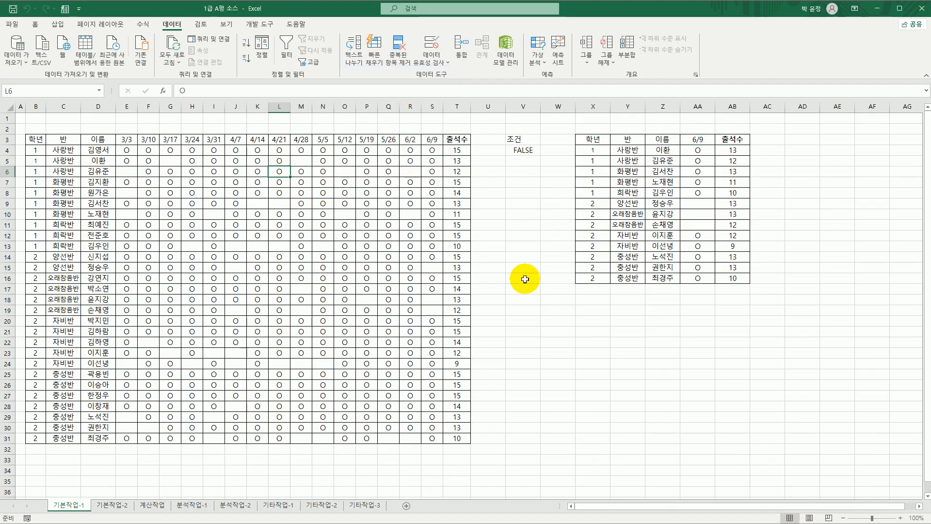
Calculate the median of the attendance counts T4:T31 in cell V10 to check the extracted 출석수 values.
{"action": "left_click_drag", "start_coordinate": [722, 149], "coordinate": [726, 279]}
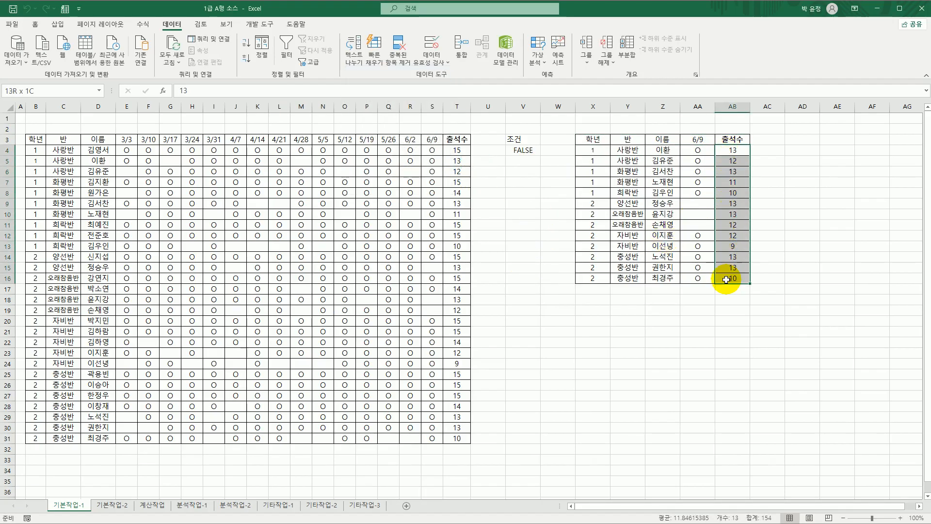
{"action": "left_click", "coordinate": [534, 214]}
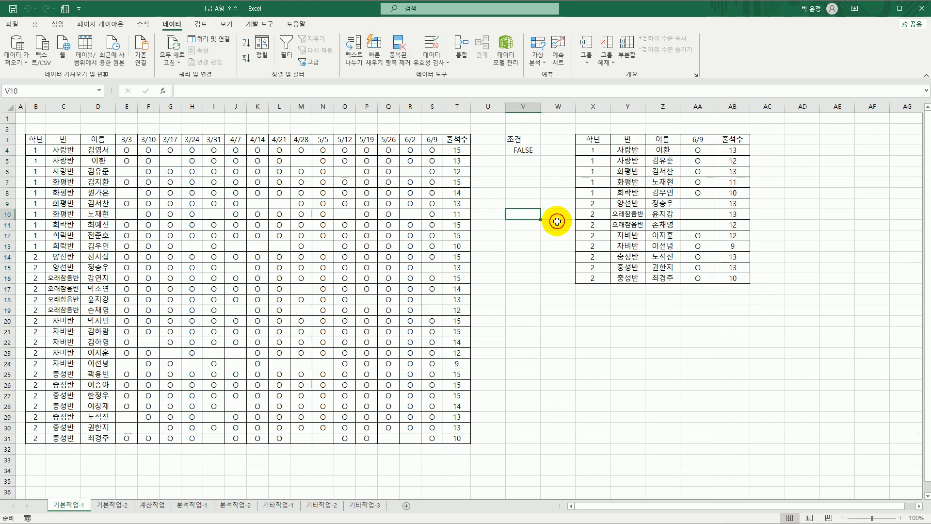
{"action": "type", "text": "=me"}
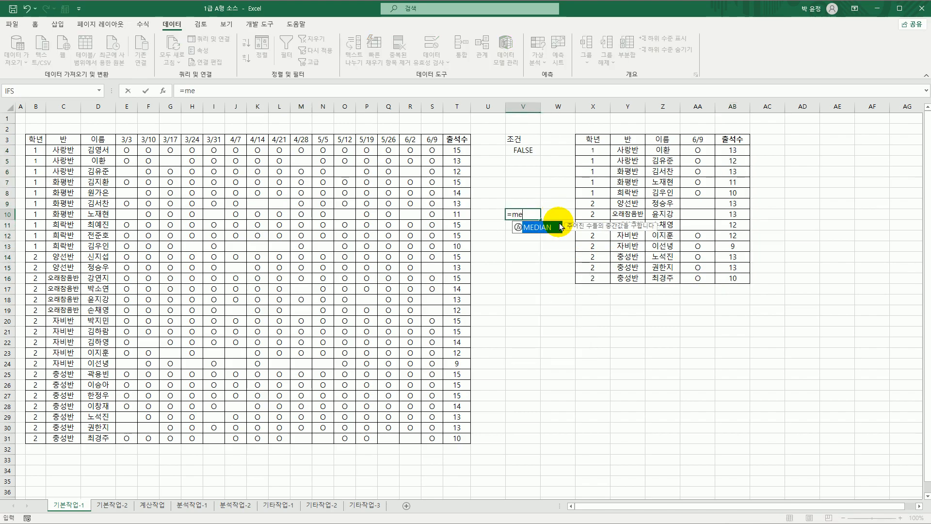
{"action": "double_click", "coordinate": [552, 226]}
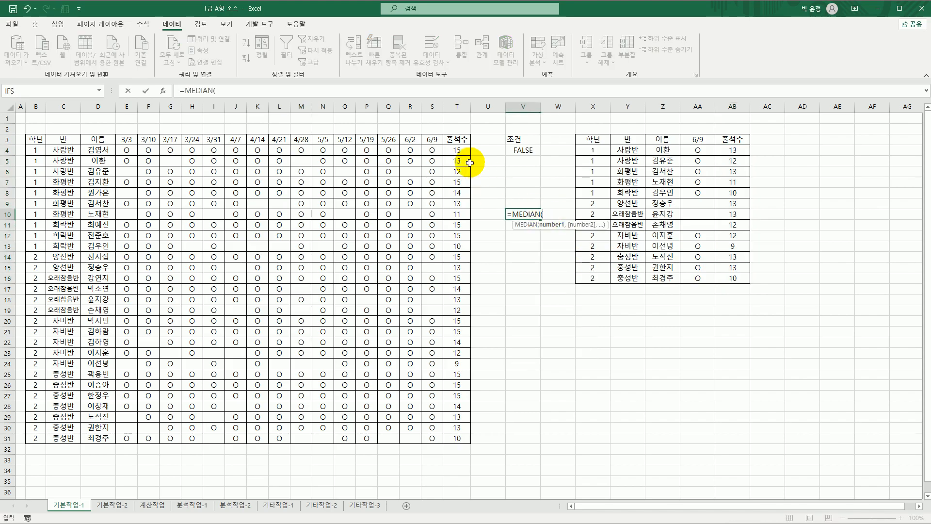
{"action": "left_click_drag", "start_coordinate": [457, 150], "coordinate": [456, 433]}
{"action": "key", "text": "Return"}
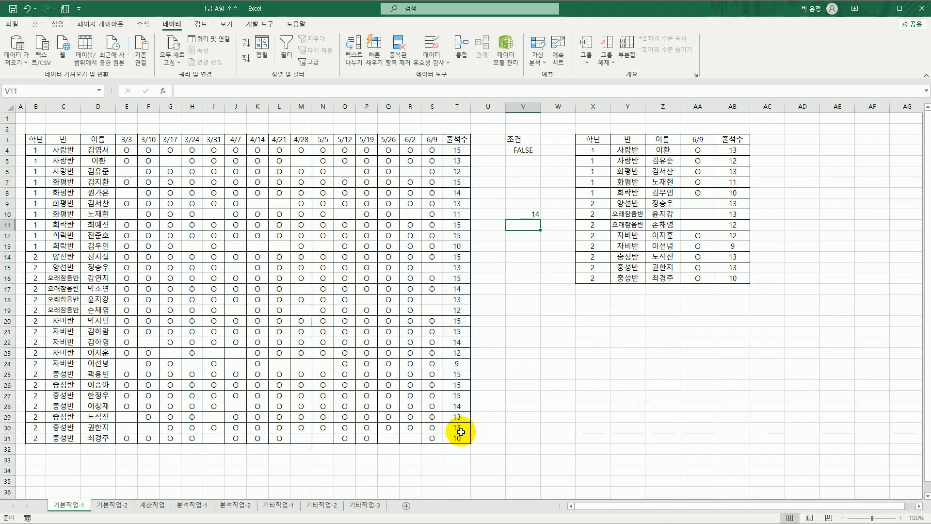
Compare the extracted 출석수 values with the median, clear V10, and check the blank 6/9 entries in the results.
{"action": "left_click_drag", "start_coordinate": [732, 149], "coordinate": [742, 284]}
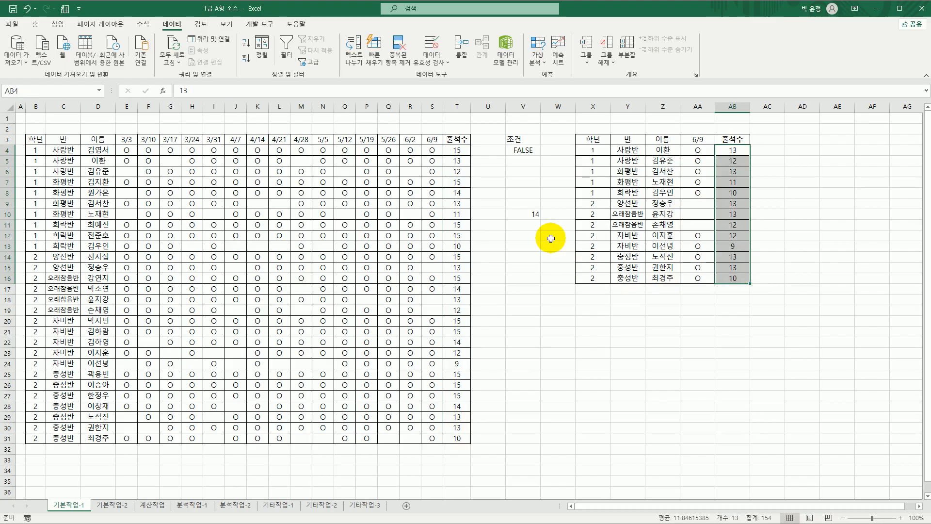
{"action": "left_click", "coordinate": [532, 216]}
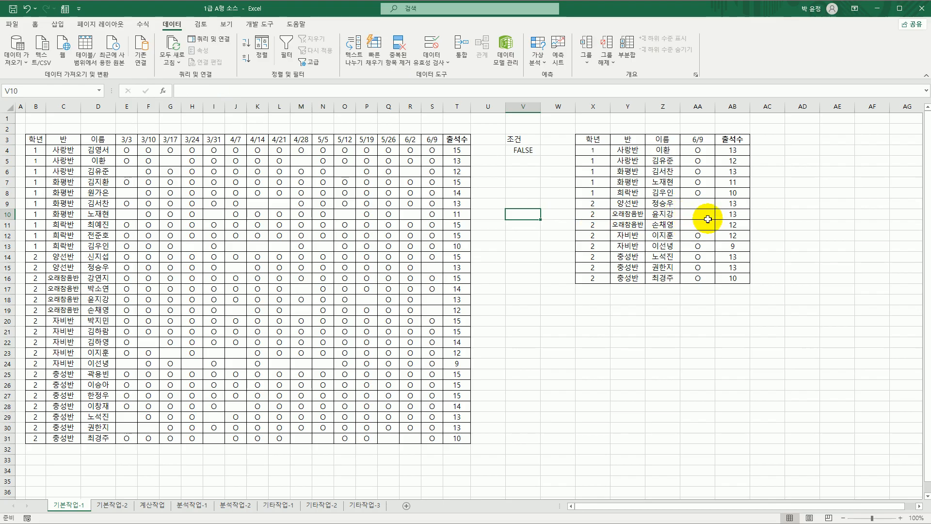
{"action": "left_click_drag", "start_coordinate": [702, 203], "coordinate": [704, 224]}
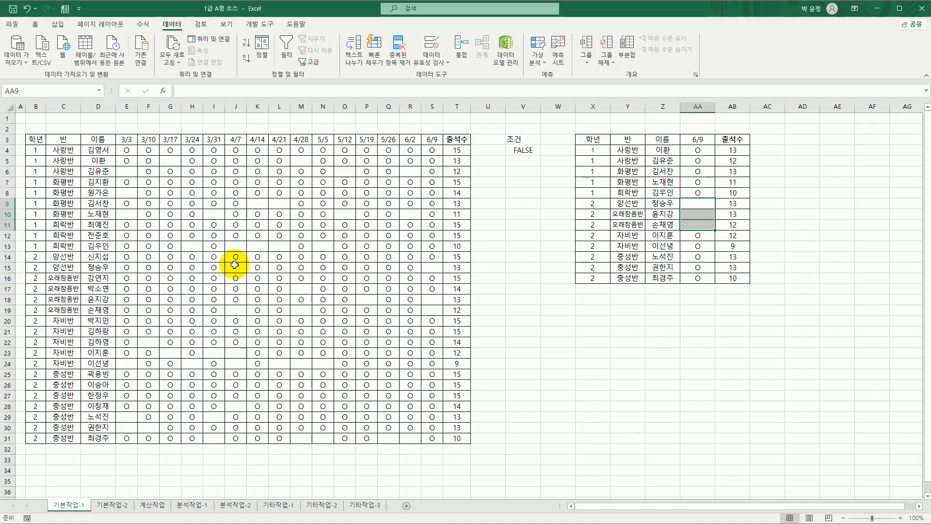
Start a new conditional formatting rule for E3:S31 that uses a formula to determine which cells to format.
{"action": "left_click_drag", "start_coordinate": [128, 140], "coordinate": [420, 439]}
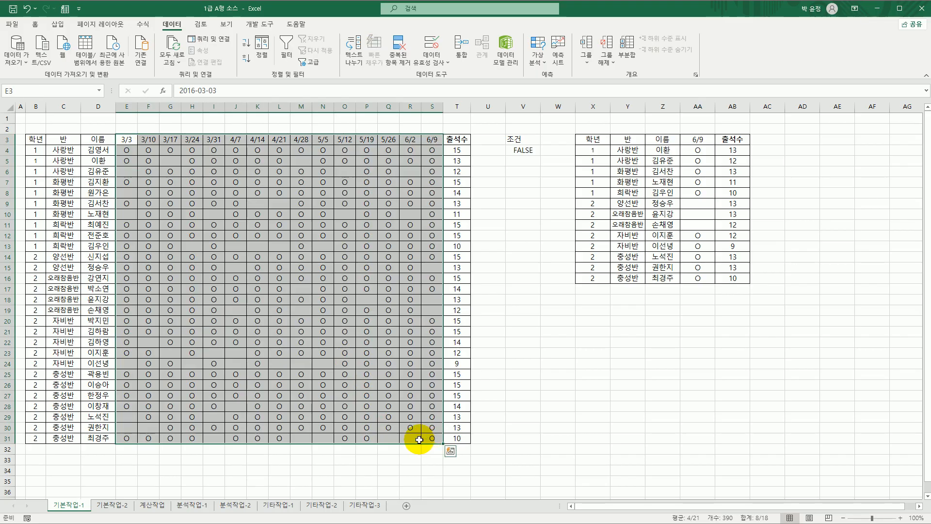
{"action": "left_click", "coordinate": [38, 26]}
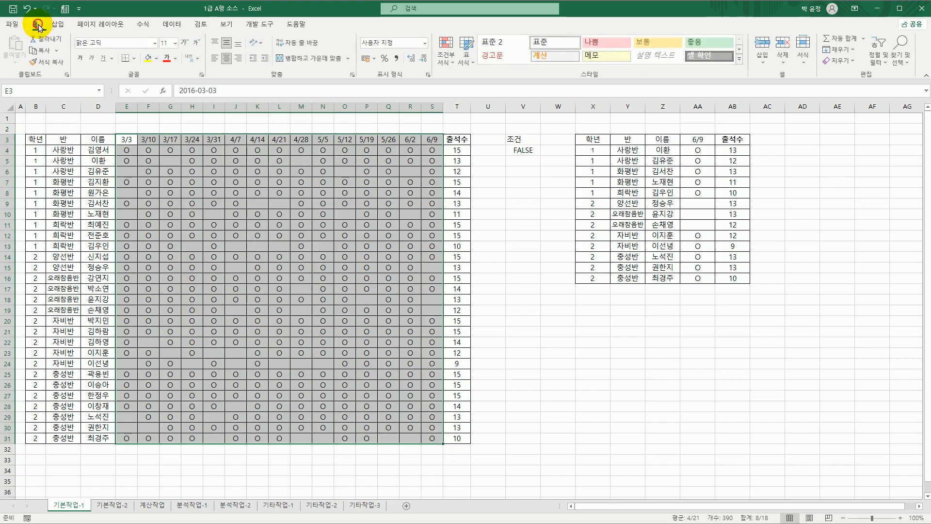
{"action": "left_click", "coordinate": [452, 61]}
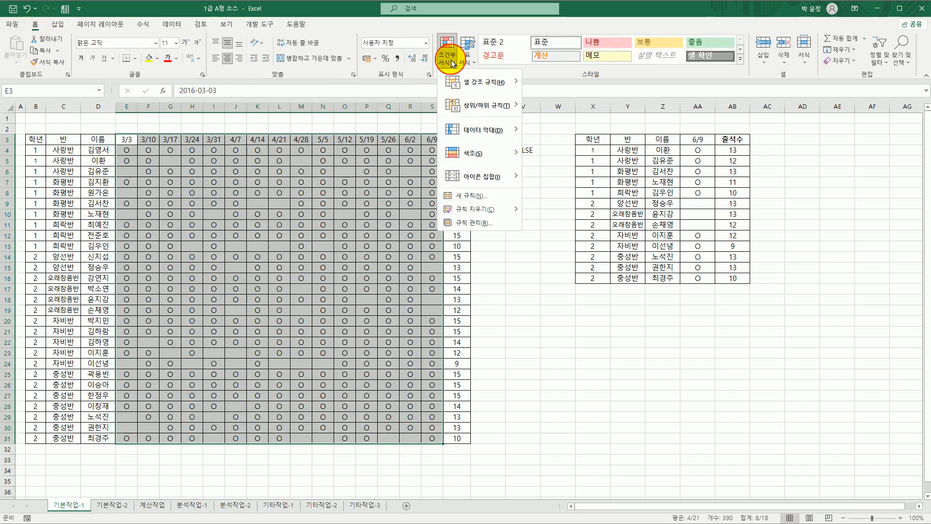
{"action": "left_click", "coordinate": [487, 196]}
{"action": "left_click_drag", "start_coordinate": [389, 59], "coordinate": [410, 65]}
{"action": "left_click", "coordinate": [305, 139]}
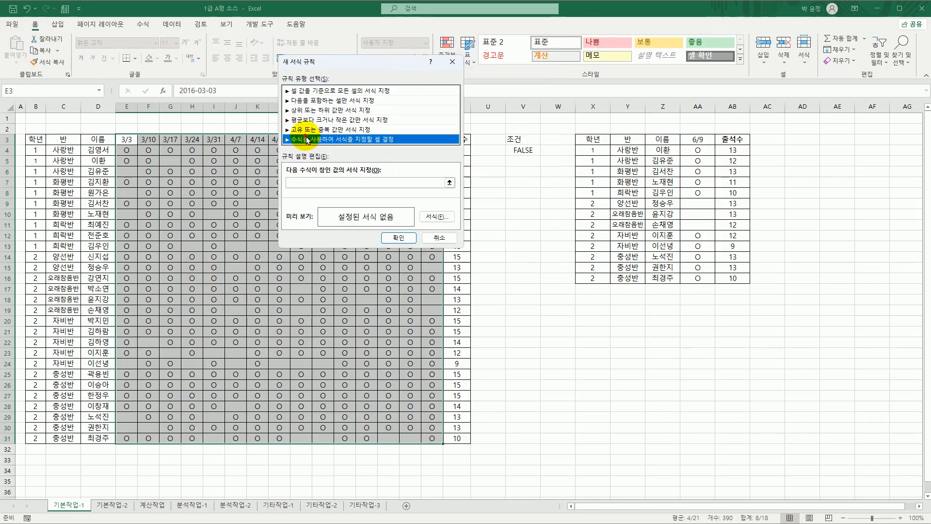
{"action": "left_click", "coordinate": [317, 184]}
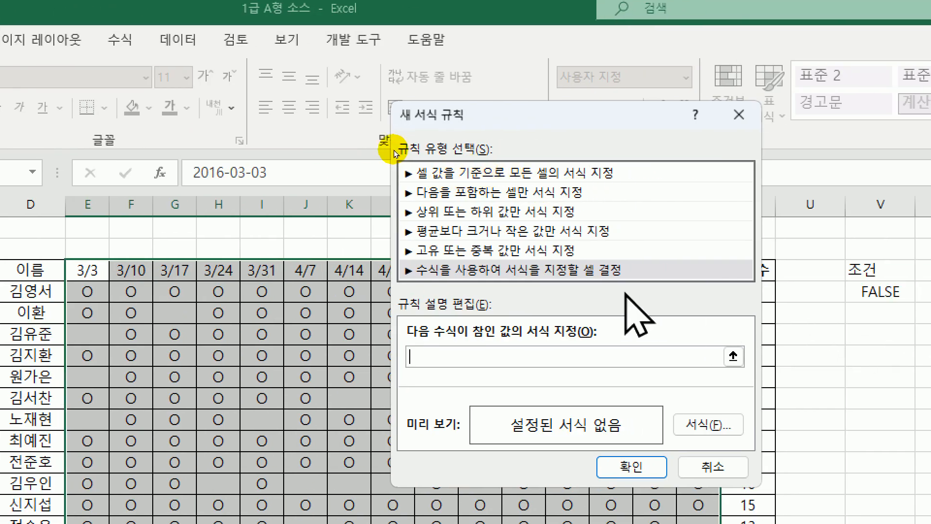
{"action": "left_click", "coordinate": [594, 270]}
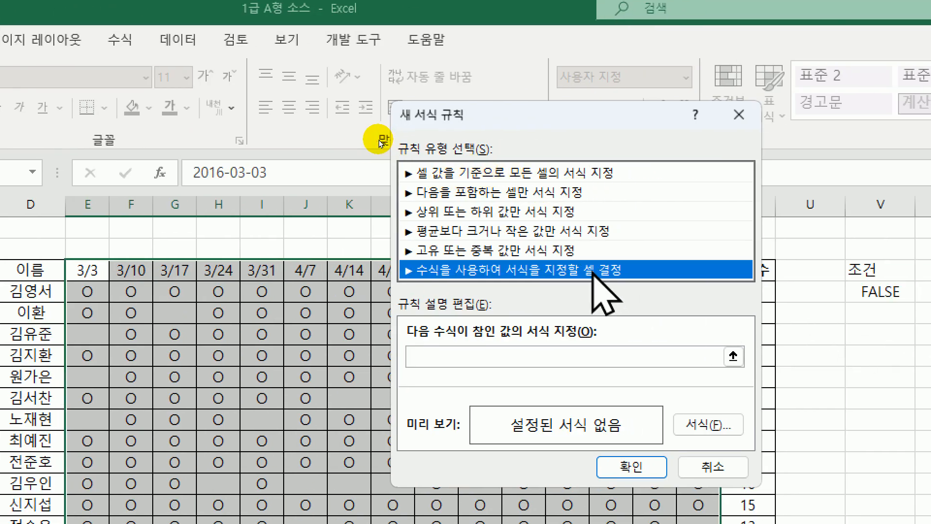
Begin the rule's AND formula with the odd-column test ISODD(COLUMN(E$3)), keeping only the row reference absolute.
{"action": "left_click", "coordinate": [505, 359]}
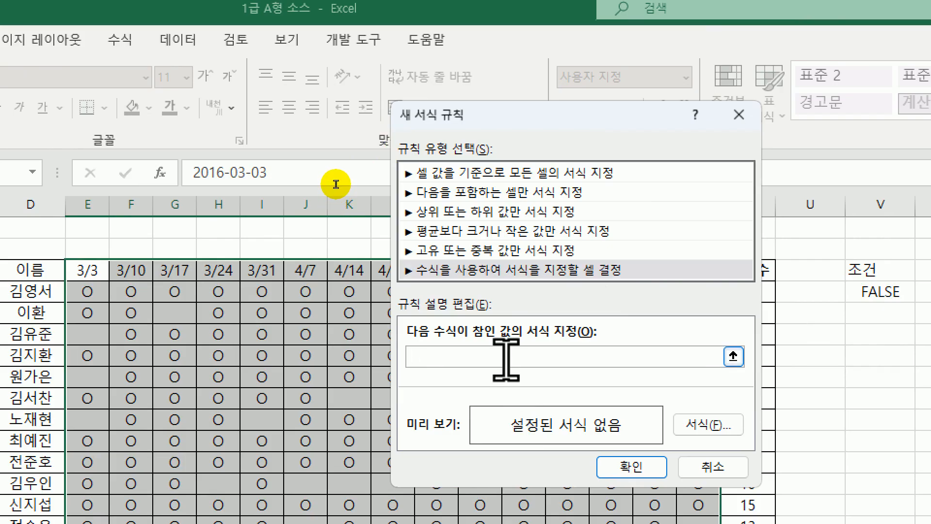
{"action": "type", "text": "="}
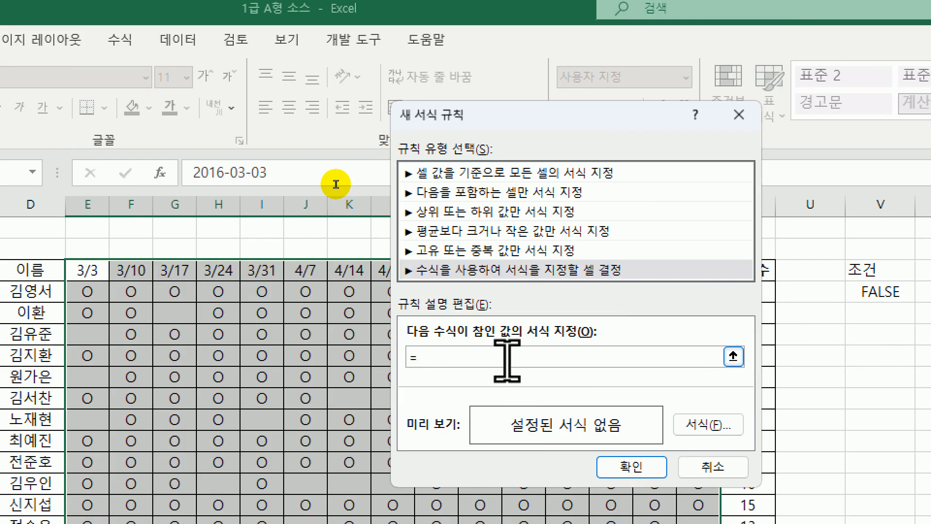
{"action": "type", "text": "and("}
{"action": "type", "text": "isodd("}
{"action": "type", "text": "column("}
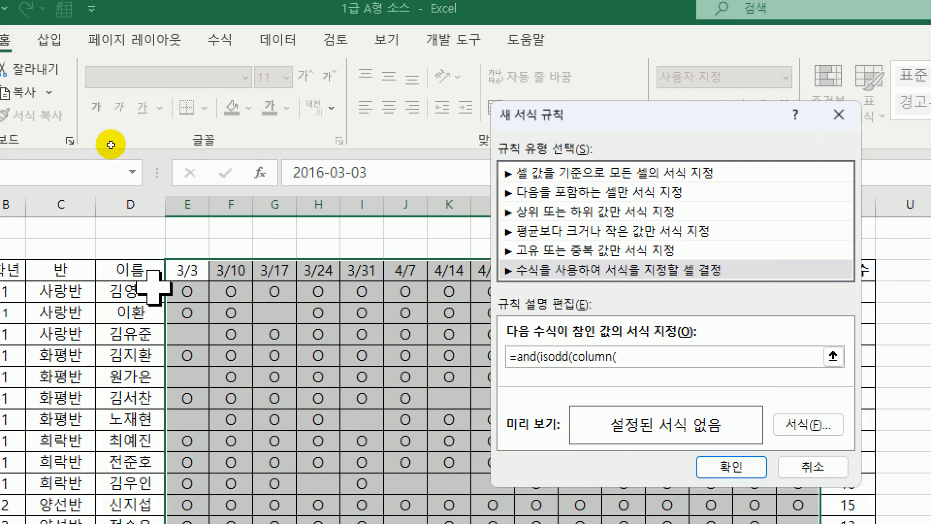
{"action": "left_click", "coordinate": [178, 270]}
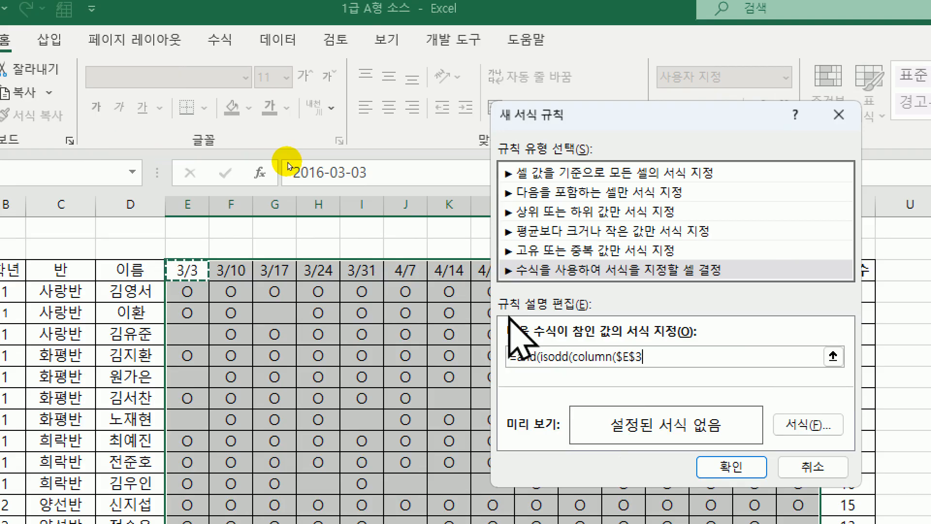
{"action": "left_click", "coordinate": [620, 356]}
{"action": "key", "text": "BackSpace"}
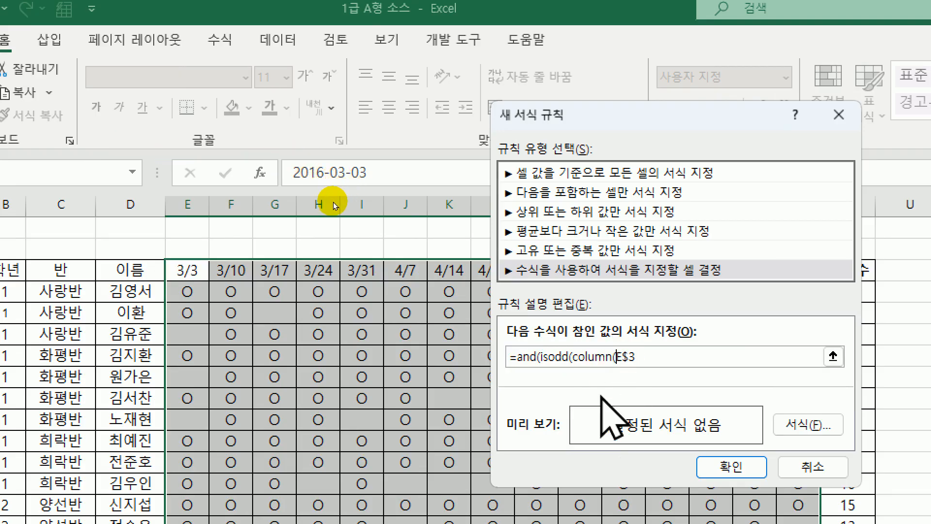
{"action": "left_click", "coordinate": [664, 357]}
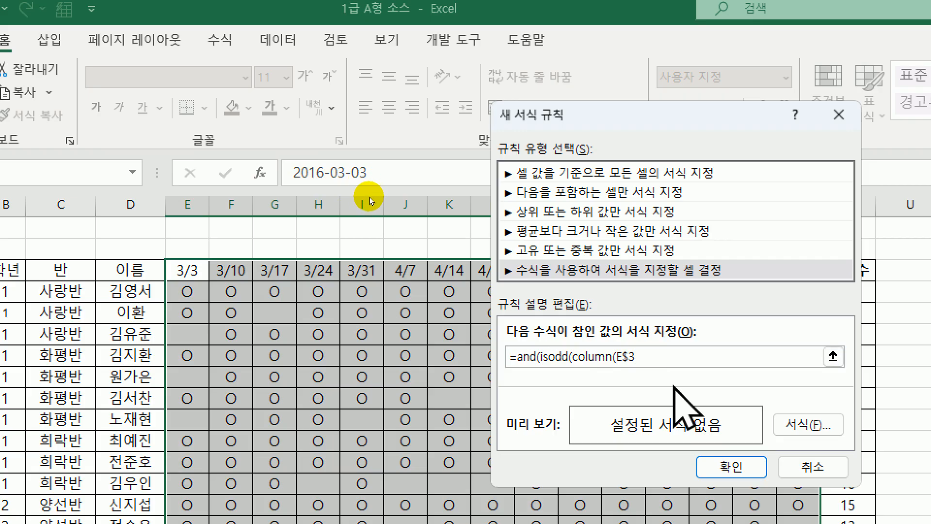
{"action": "type", "text": ")"}
Complete the rule's AND formula with the odd-month test ISODD(MONTH(E$3)), keeping only the row reference absolute.
{"action": "type", "text": "),isodd(month("}
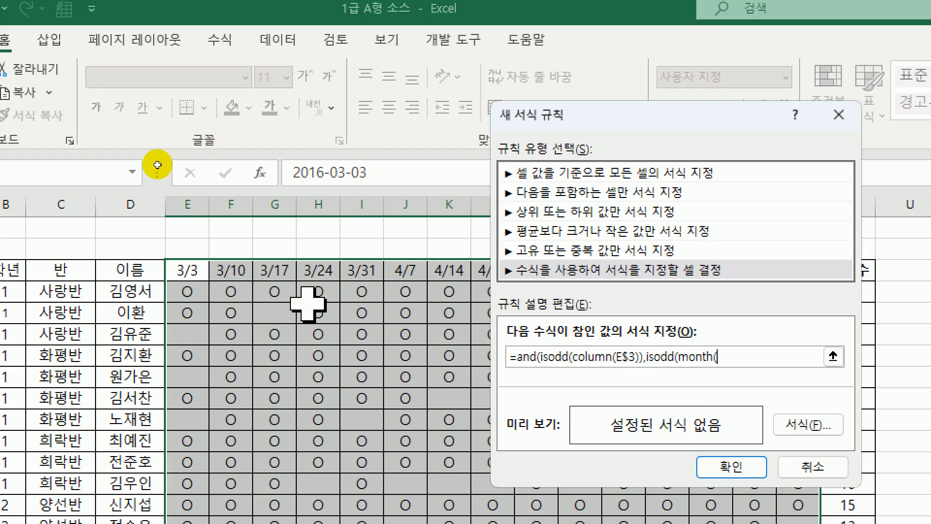
{"action": "left_click", "coordinate": [194, 271]}
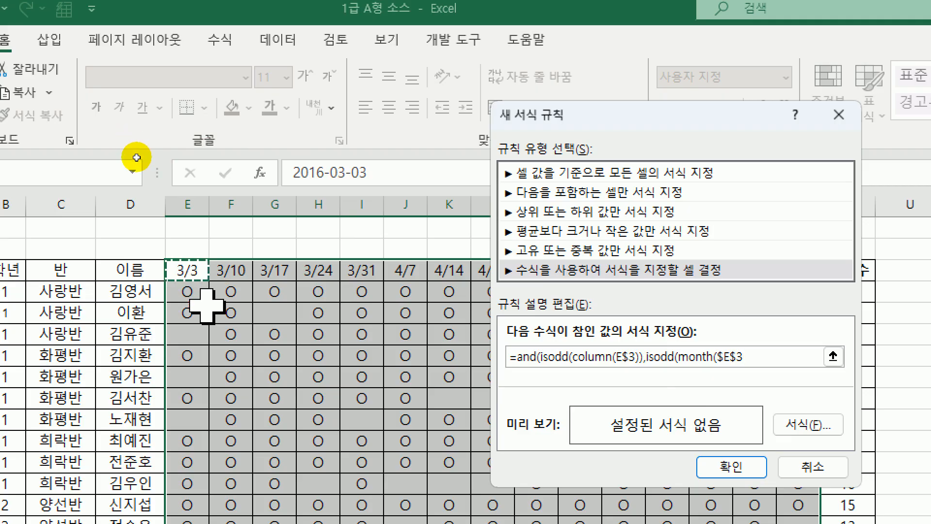
{"action": "left_click", "coordinate": [720, 354]}
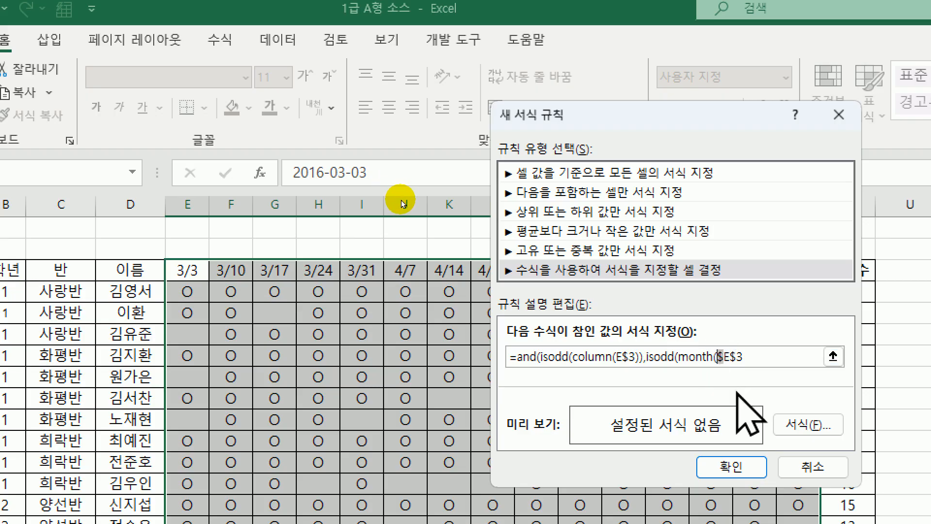
{"action": "key", "text": "Delete"}
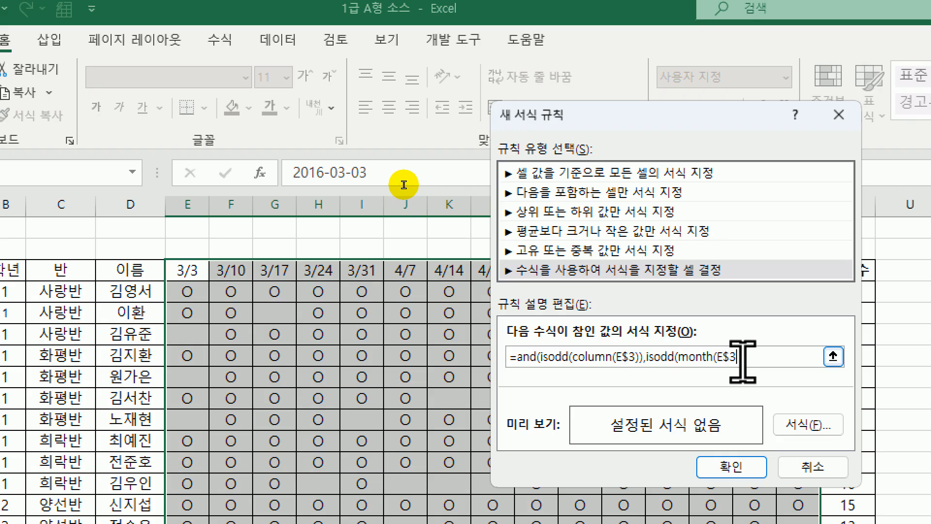
{"action": "type", "text": ")"}
{"action": "left_click_drag", "start_coordinate": [689, 111], "coordinate": [578, 76]}
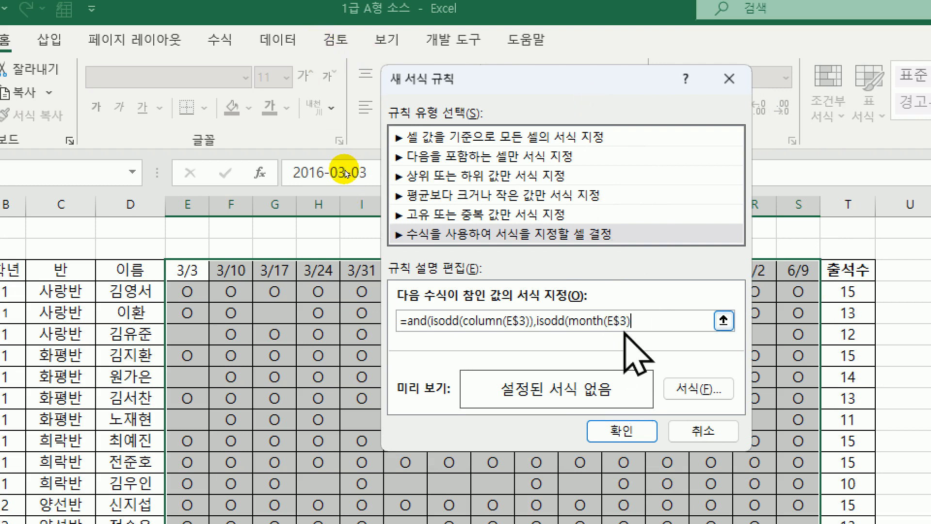
{"action": "type", "text": "))"}
Give the conditional formatting rule a standard yellow background fill and apply it to E3:S31.
{"action": "left_click", "coordinate": [684, 386]}
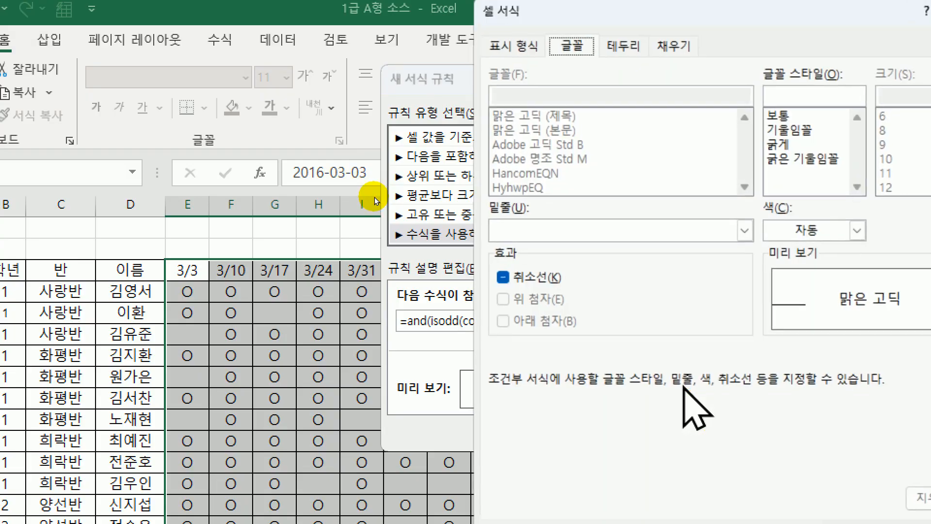
{"action": "left_click_drag", "start_coordinate": [648, 16], "coordinate": [413, 11]}
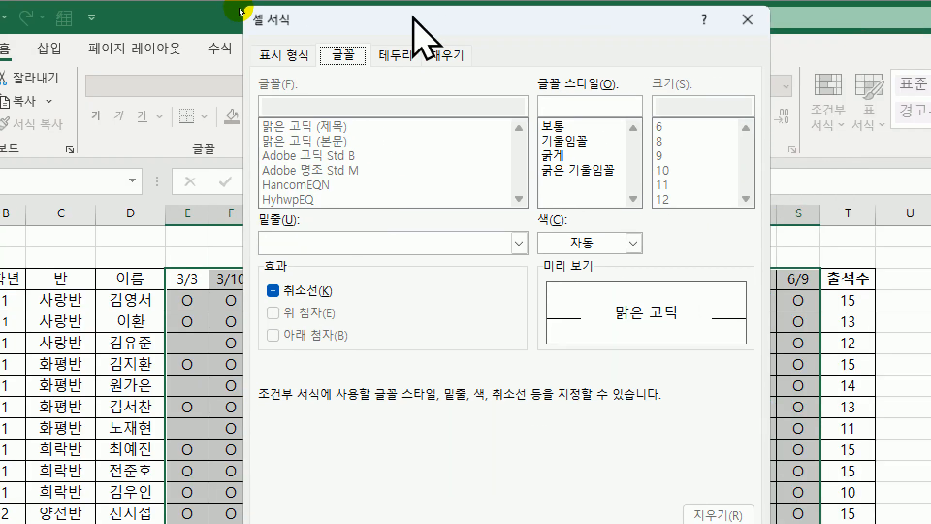
{"action": "left_click", "coordinate": [439, 56]}
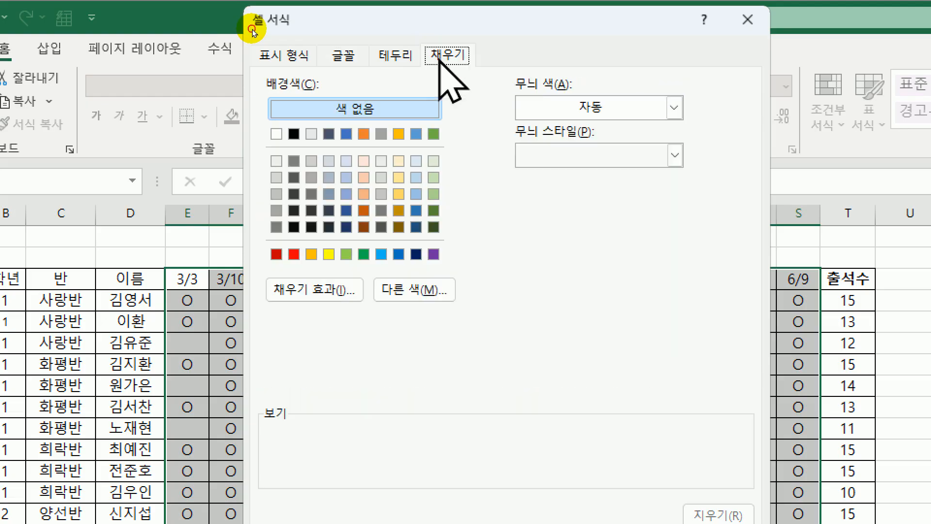
{"action": "left_click", "coordinate": [328, 254]}
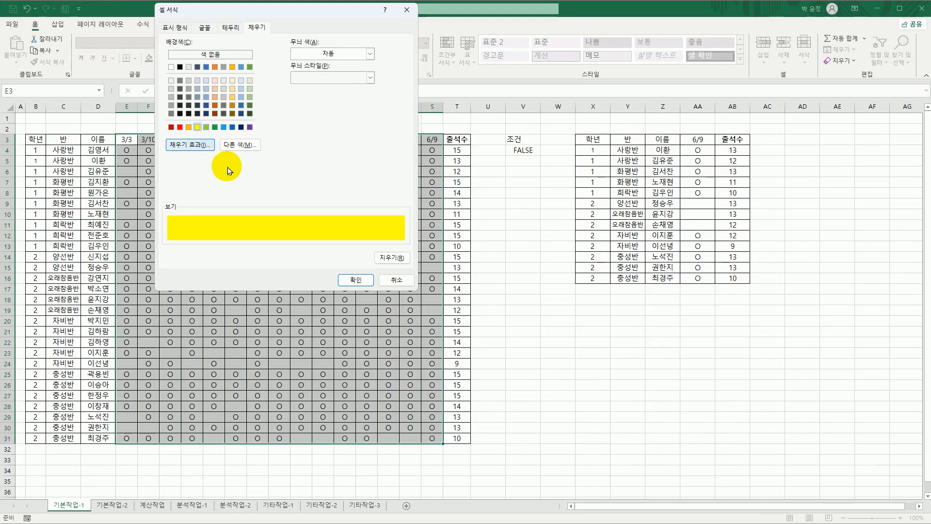
{"action": "left_click", "coordinate": [345, 280]}
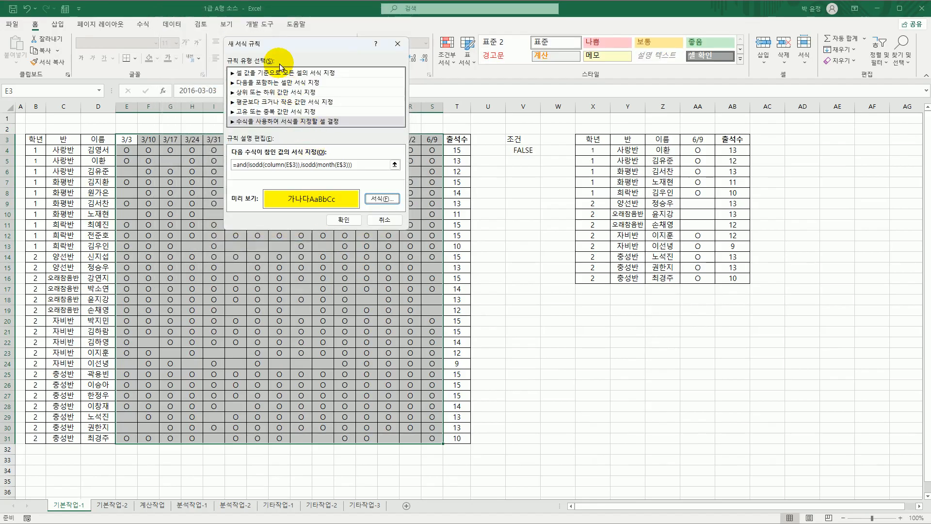
{"action": "left_click", "coordinate": [343, 219]}
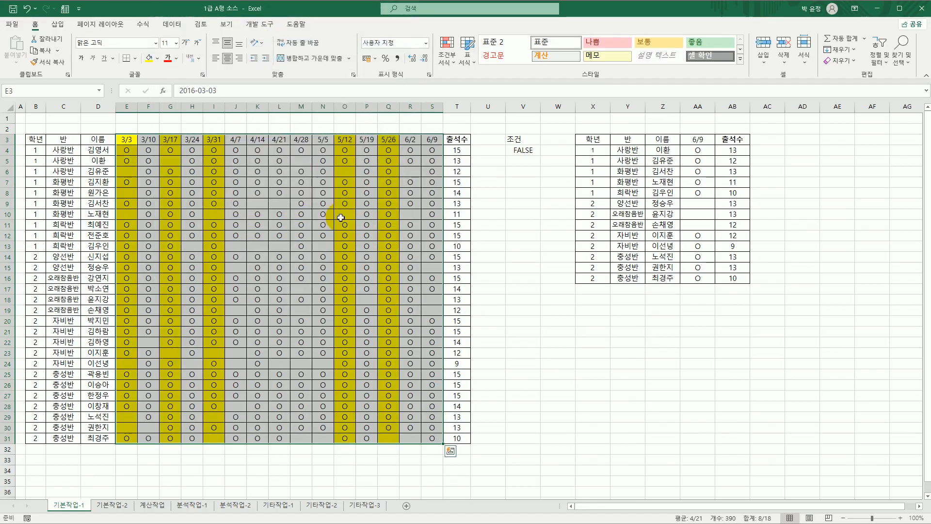
Check the highlighted columns against their column positions and the March and May dates in row 3.
{"action": "left_click", "coordinate": [20, 118]}
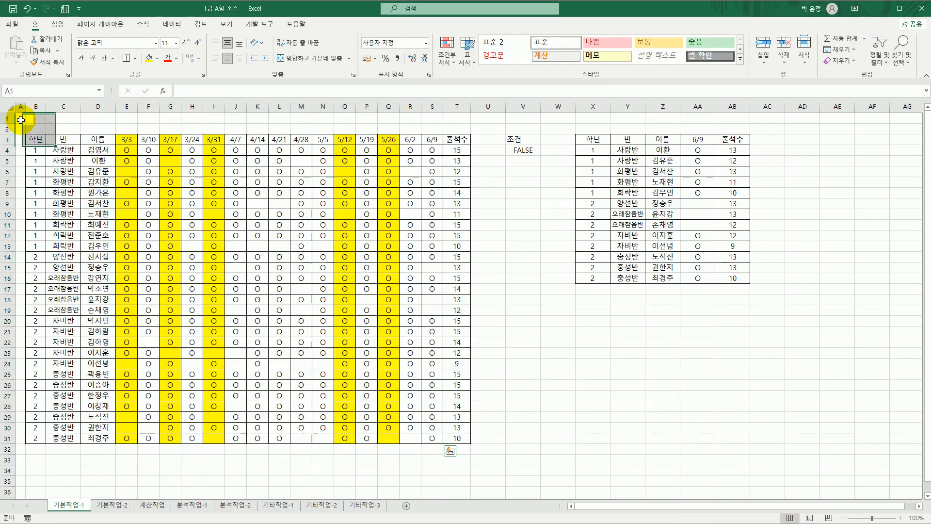
{"action": "left_click", "coordinate": [126, 118]}
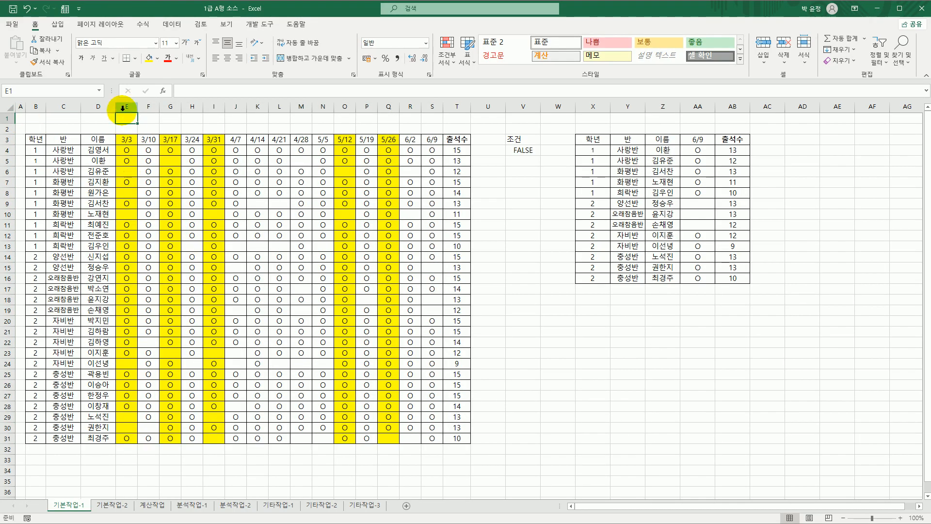
{"action": "left_click", "coordinate": [170, 106]}
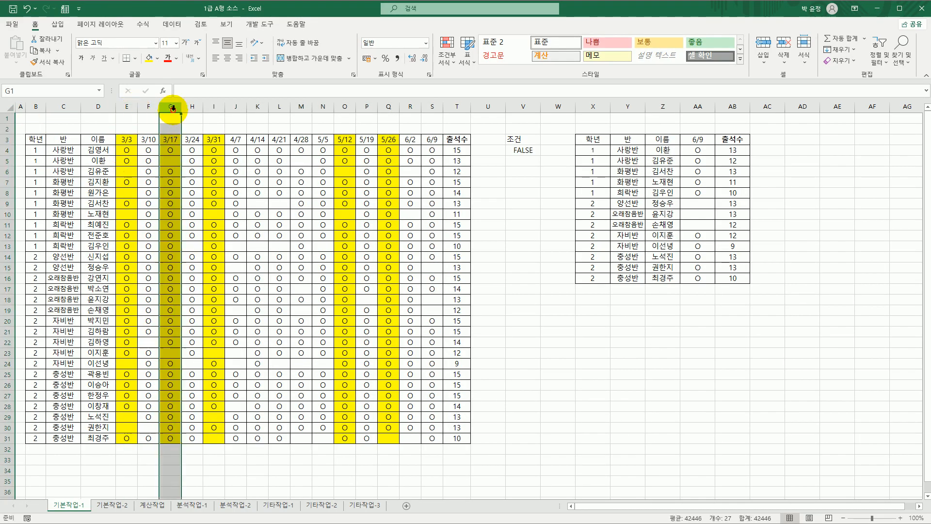
{"action": "left_click", "coordinate": [217, 107]}
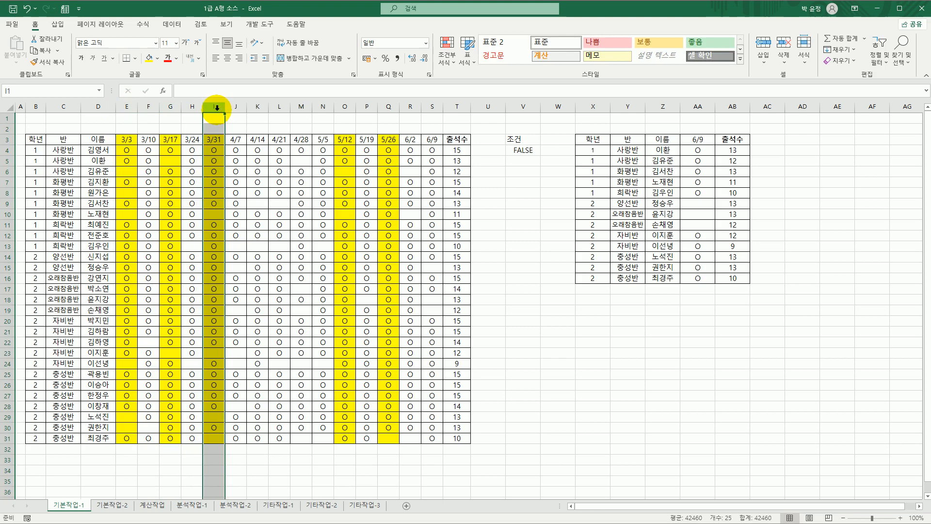
{"action": "left_click_drag", "start_coordinate": [126, 140], "coordinate": [213, 140]}
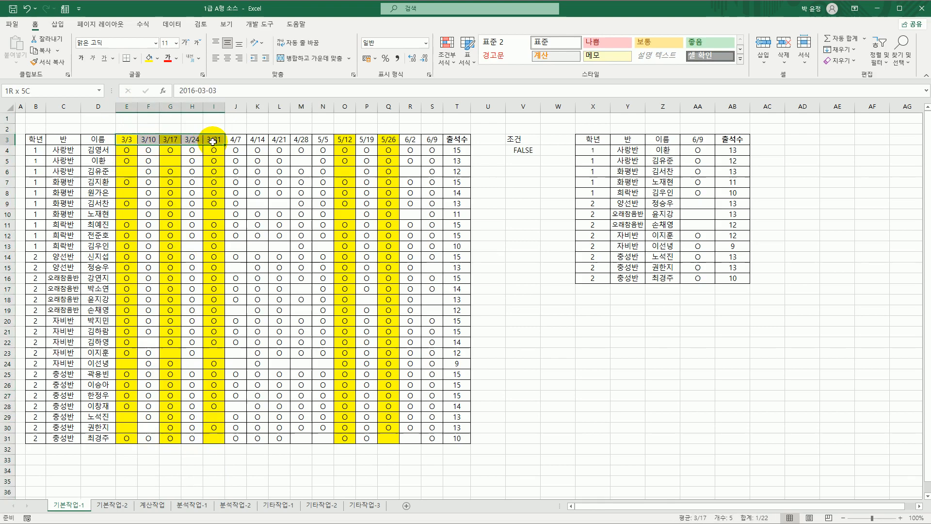
{"action": "left_click_drag", "start_coordinate": [321, 139], "coordinate": [395, 140]}
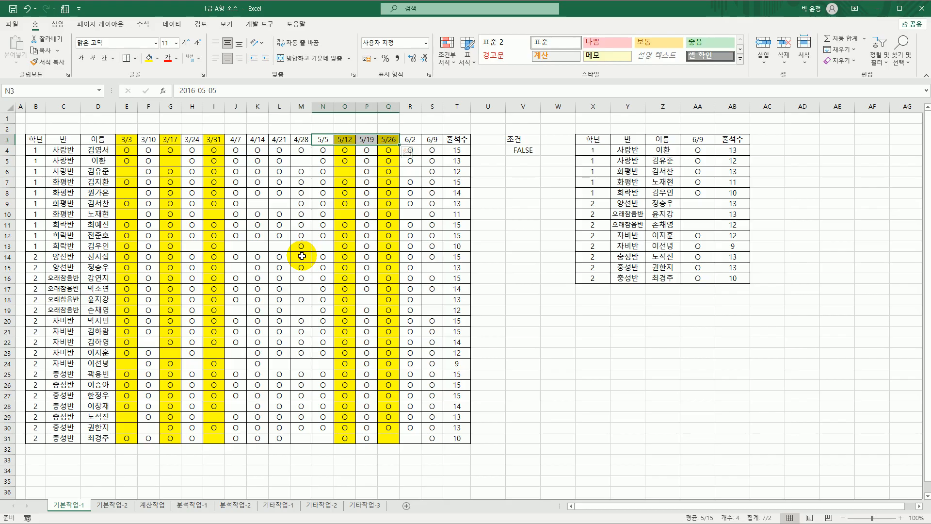
On the 기본작업-2 sheet, set the cell protection of E4:T31 to both locked (잠금) and hidden (숨김).
{"action": "left_click", "coordinate": [124, 504]}
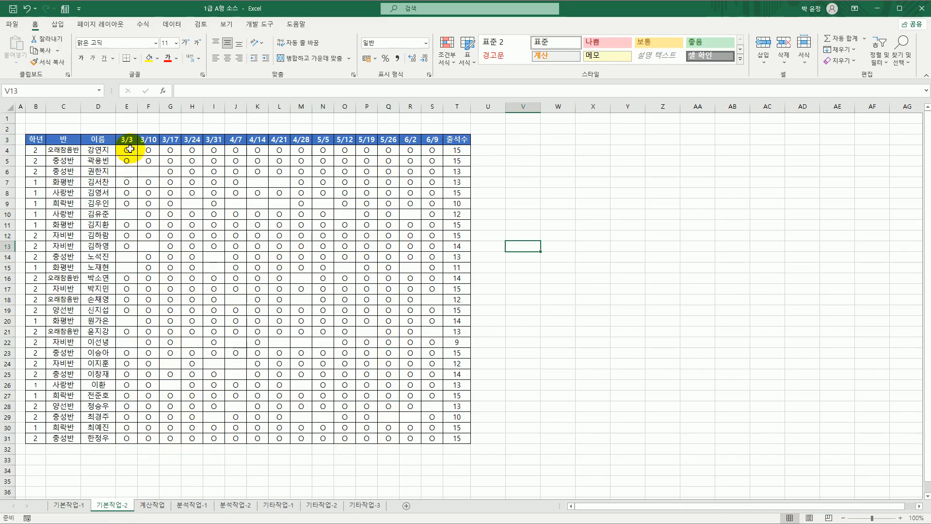
{"action": "left_click_drag", "start_coordinate": [127, 150], "coordinate": [449, 440]}
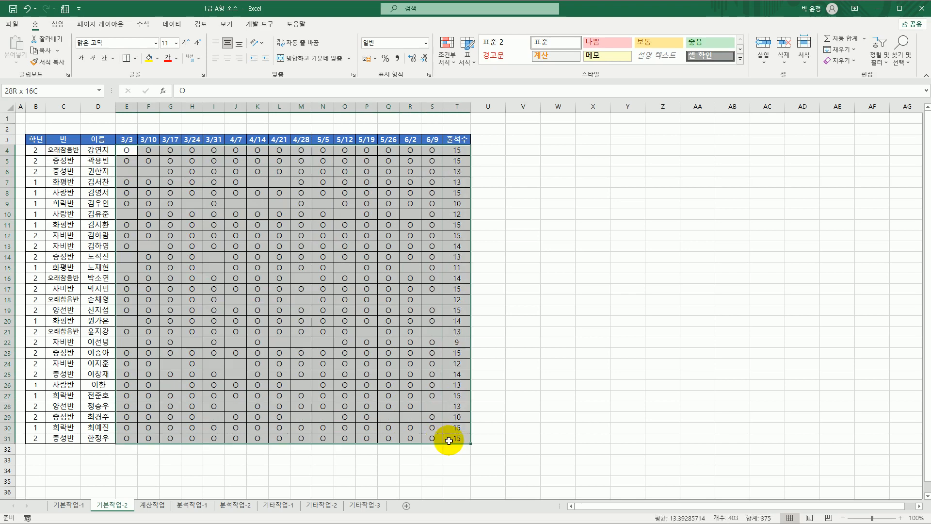
{"action": "right_click", "coordinate": [311, 170]}
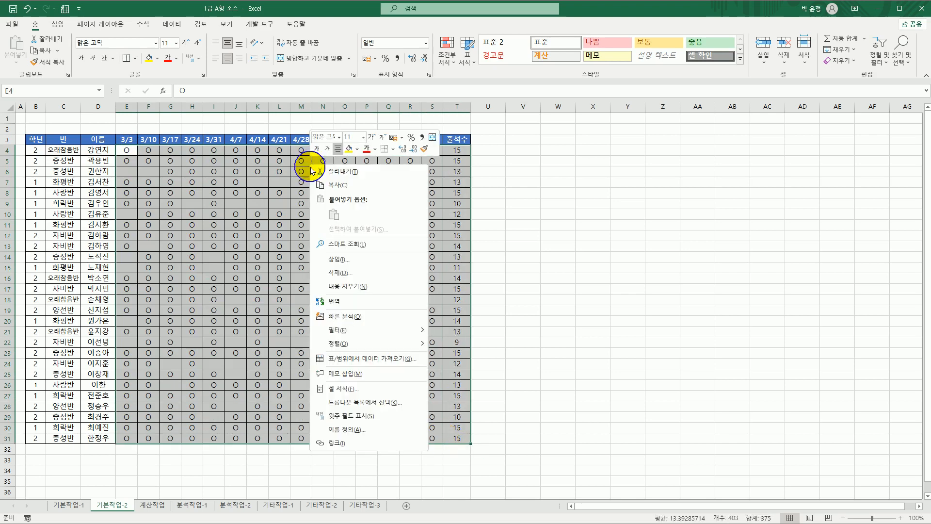
{"action": "left_click", "coordinate": [364, 391]}
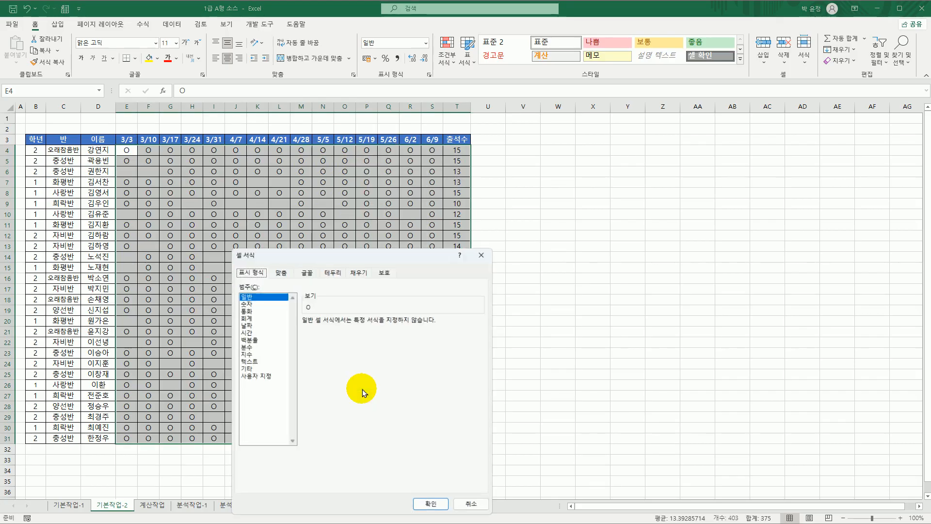
{"action": "left_click_drag", "start_coordinate": [376, 246], "coordinate": [499, 120]}
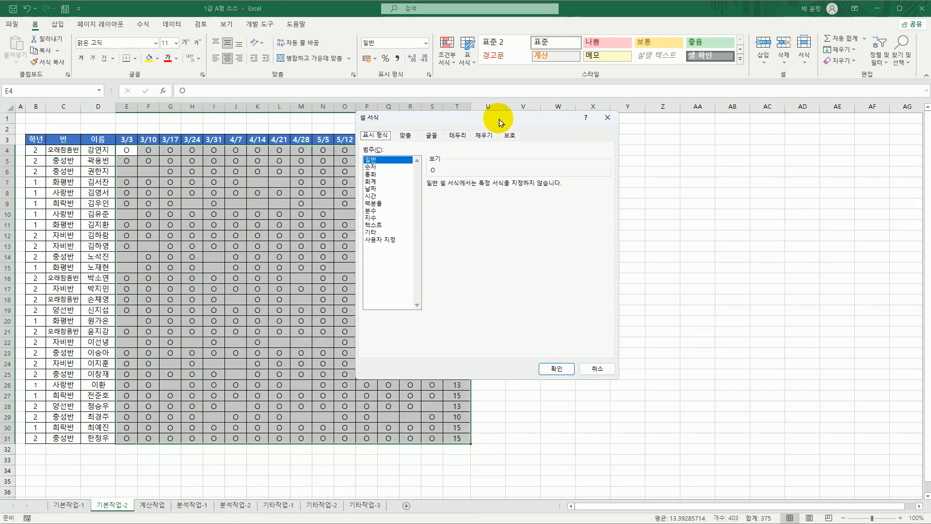
{"action": "left_click", "coordinate": [511, 137]}
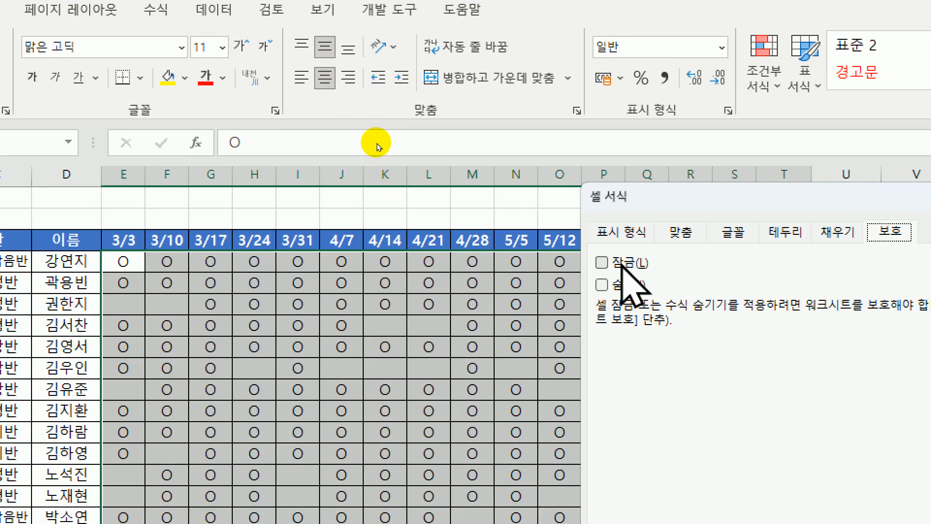
{"action": "left_click_drag", "start_coordinate": [385, 122], "coordinate": [237, 86]}
{"action": "left_click_drag", "start_coordinate": [344, 132], "coordinate": [243, 83]}
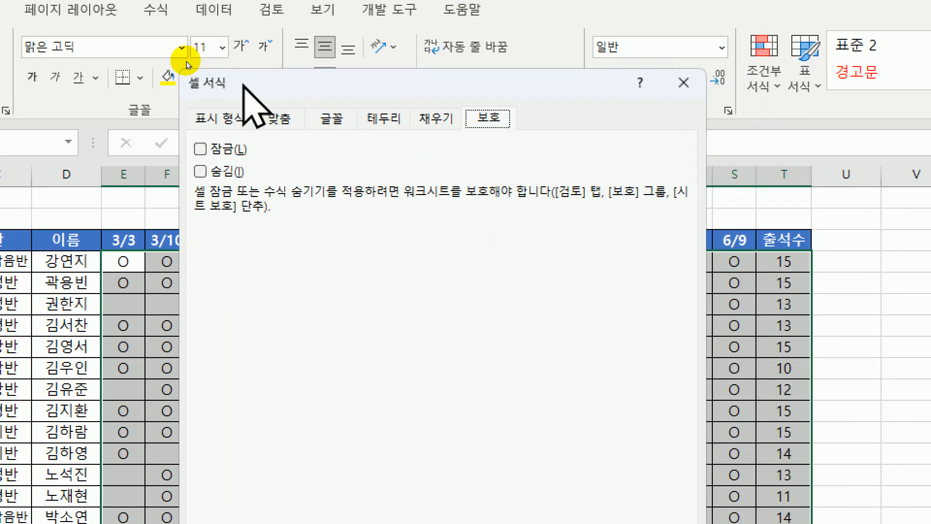
{"action": "left_click", "coordinate": [227, 149]}
{"action": "left_click", "coordinate": [223, 172]}
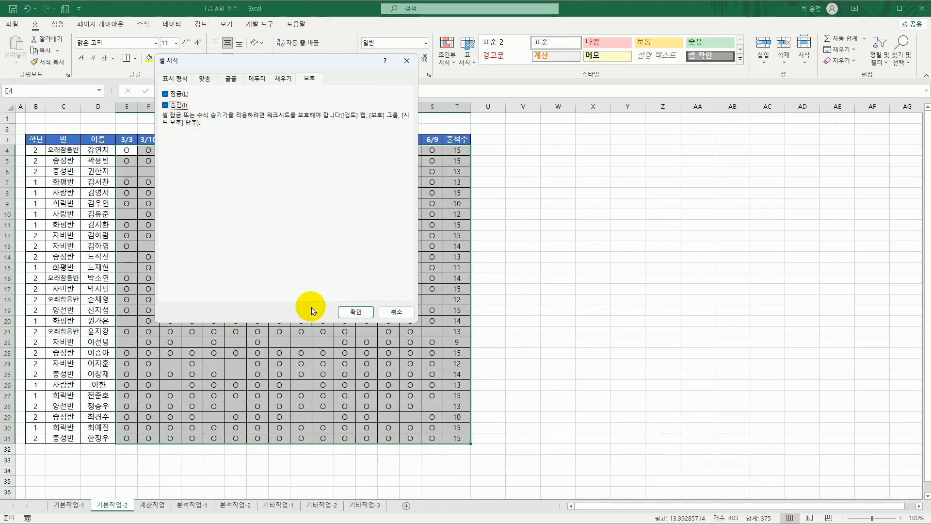
{"action": "left_click", "coordinate": [351, 311]}
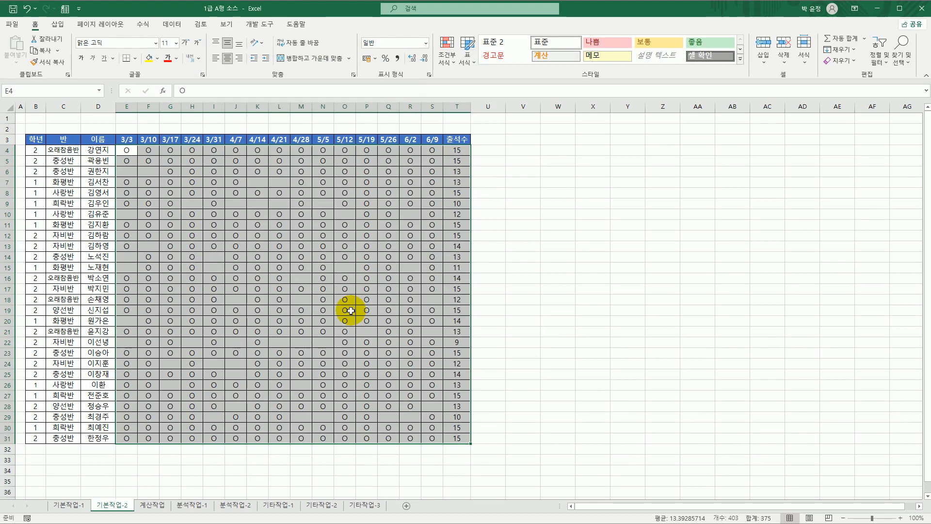
Protect the 기본작업-2 sheet without a password, allowing selection of locked and unlocked cells.
{"action": "left_click", "coordinate": [205, 30]}
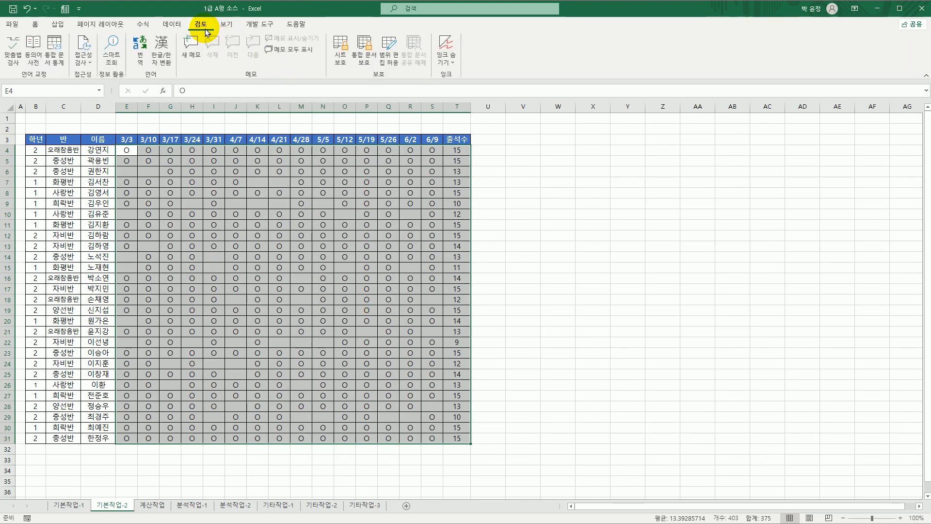
{"action": "left_click", "coordinate": [342, 62]}
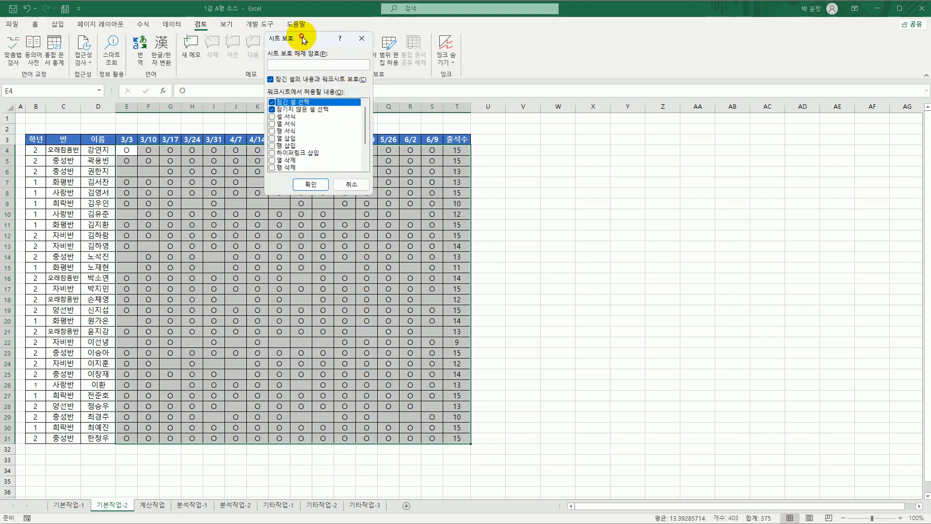
{"action": "left_click_drag", "start_coordinate": [302, 38], "coordinate": [301, 67]}
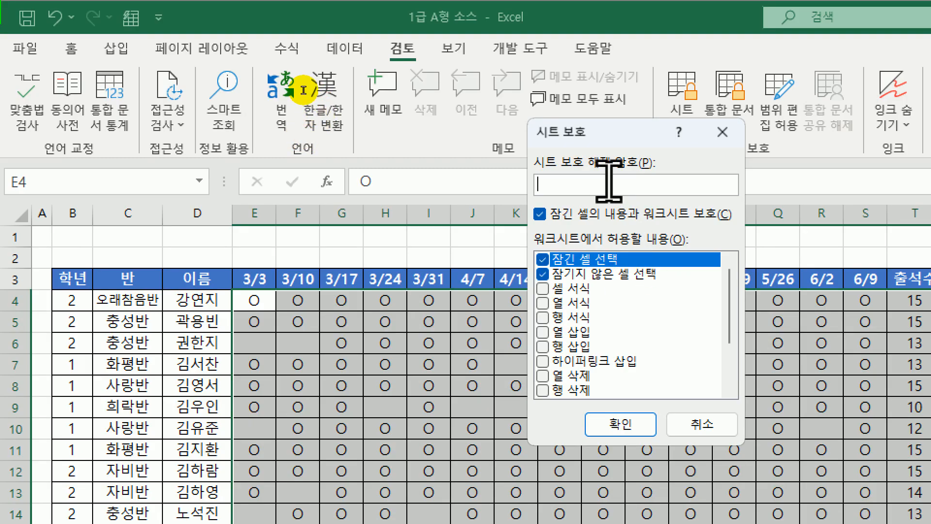
{"action": "left_click", "coordinate": [621, 423]}
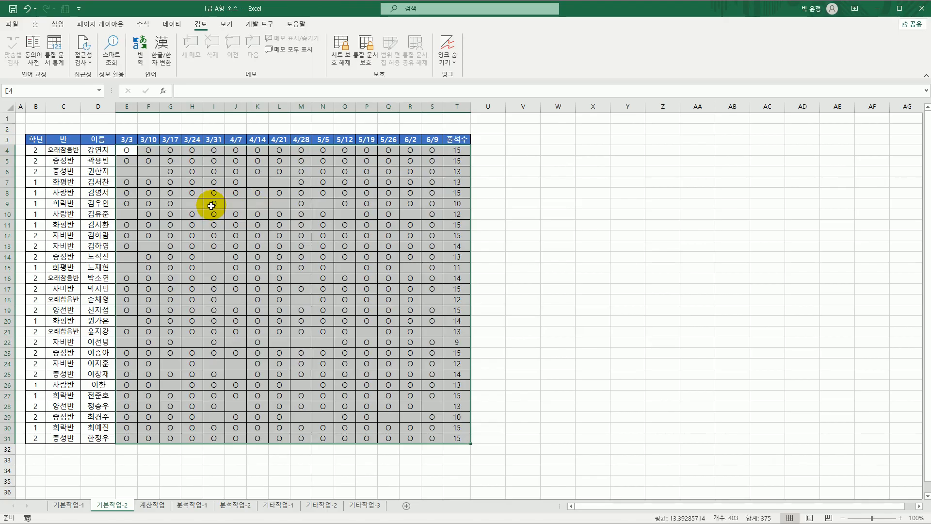
Show the sheet in page break preview at 100% zoom and trim the print area to B3:T31.
{"action": "left_click", "coordinate": [226, 24]}
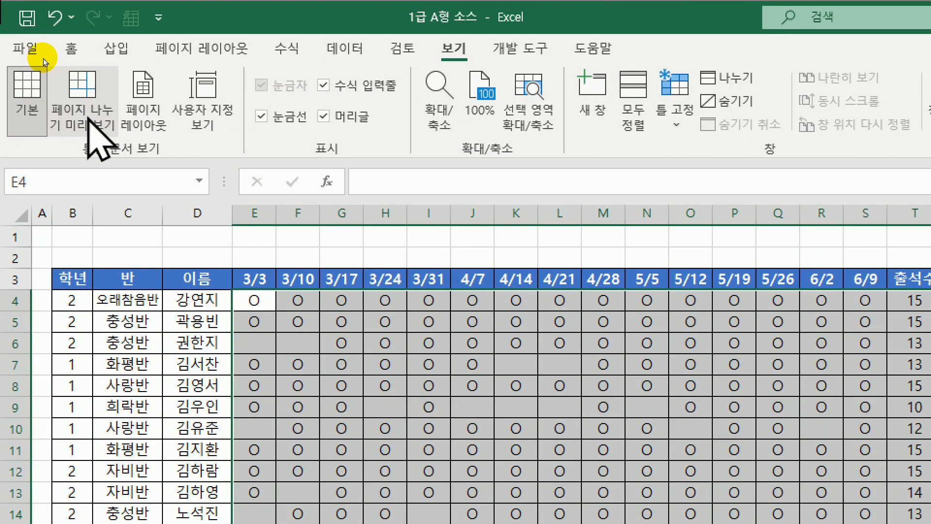
{"action": "left_click", "coordinate": [51, 82]}
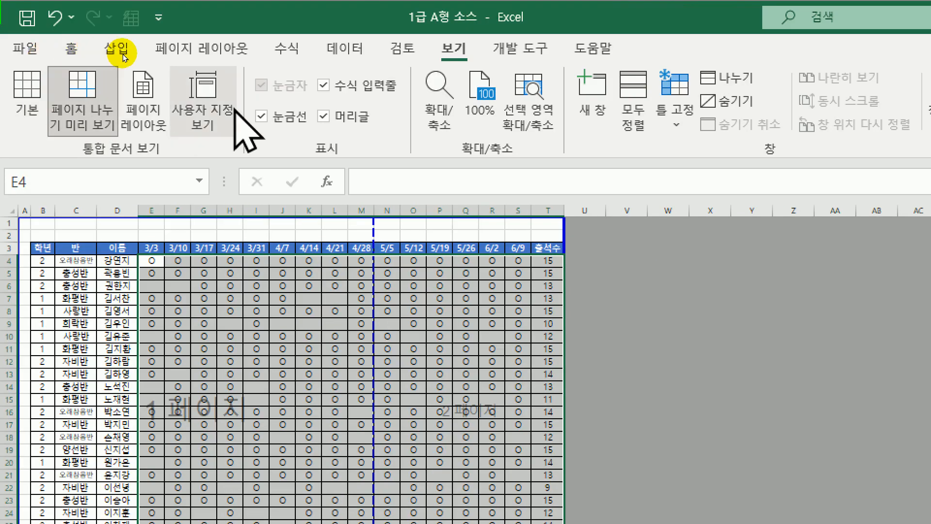
{"action": "left_click", "coordinate": [485, 104]}
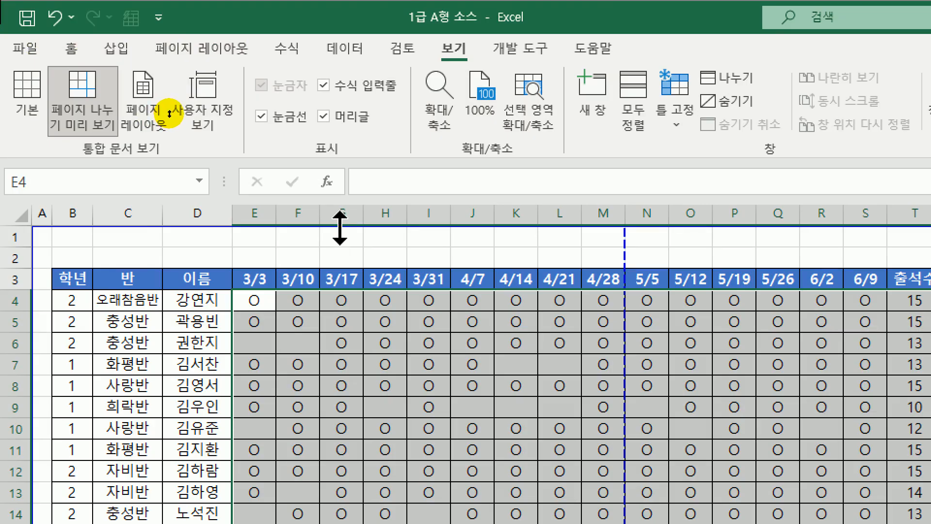
{"action": "left_click_drag", "start_coordinate": [339, 228], "coordinate": [339, 271]}
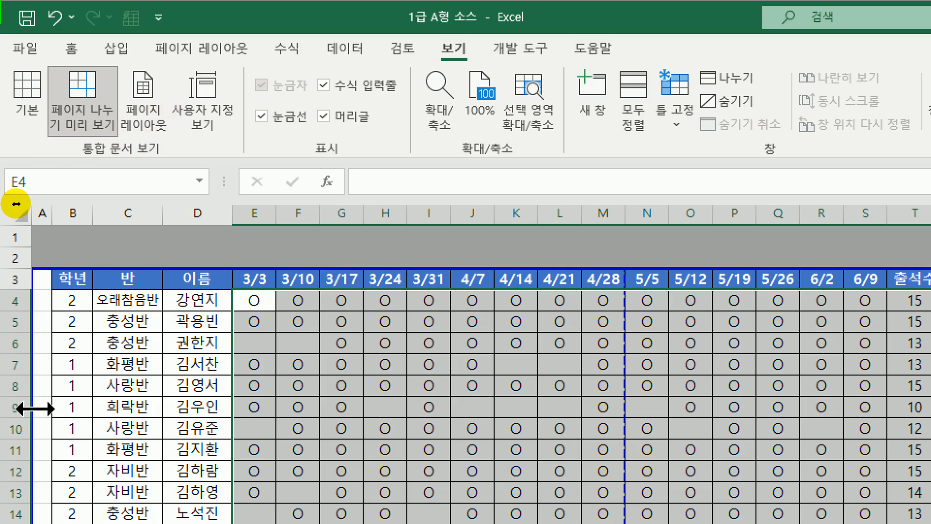
{"action": "left_click_drag", "start_coordinate": [33, 408], "coordinate": [52, 411]}
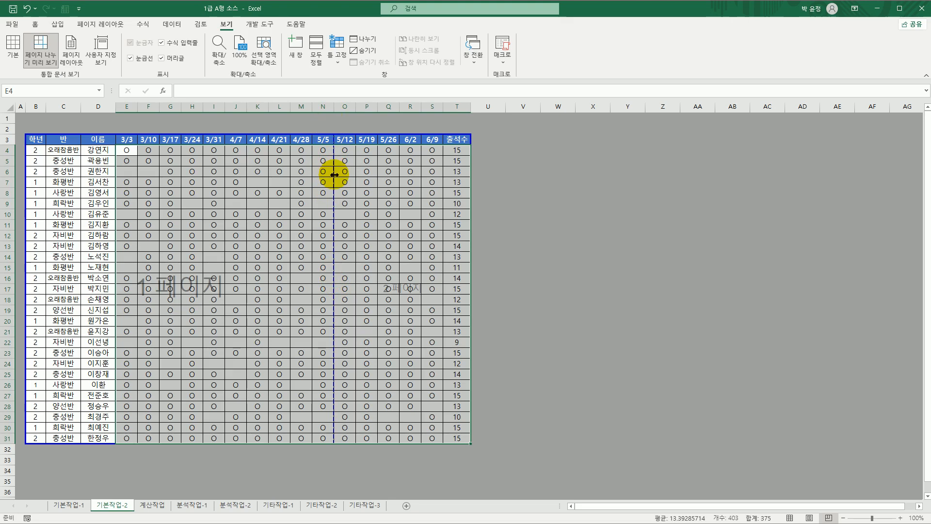
Move the vertical page break after column N out past column T so B3:T31 prints on one page.
{"action": "left_click_drag", "start_coordinate": [334, 174], "coordinate": [490, 176]}
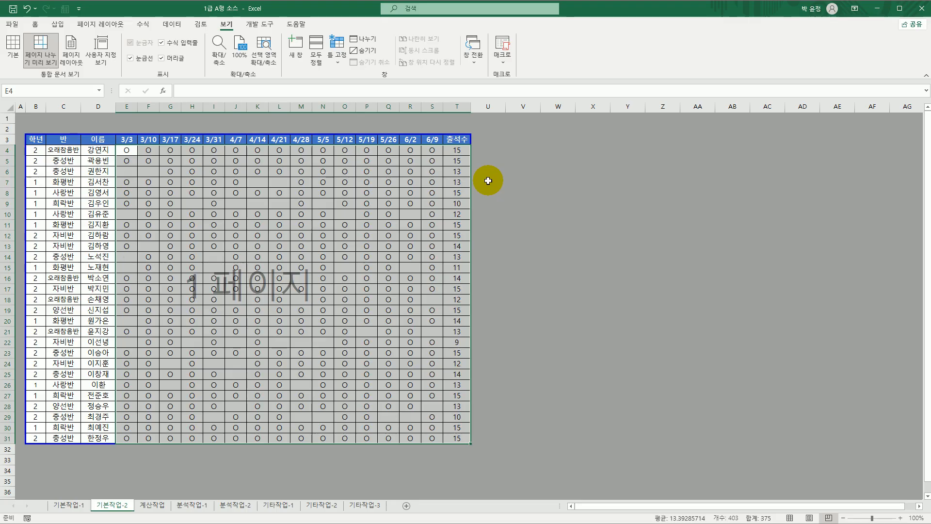
On the 계산작업 sheet, examine the 표1 code and 구분-성별 columns against the 표2 lookup range K5:M8.
{"action": "left_click", "coordinate": [160, 506]}
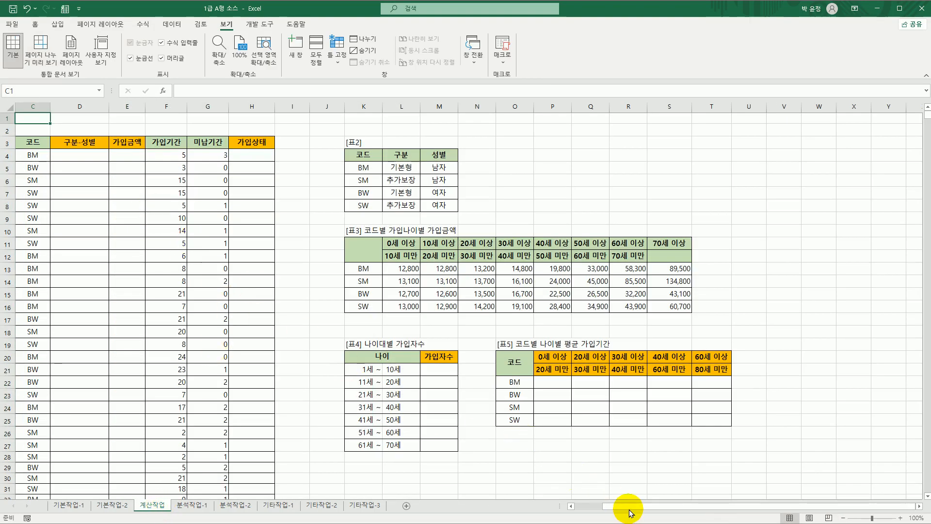
{"action": "left_click_drag", "start_coordinate": [631, 513], "coordinate": [588, 505]}
{"action": "left_click", "coordinate": [135, 159]}
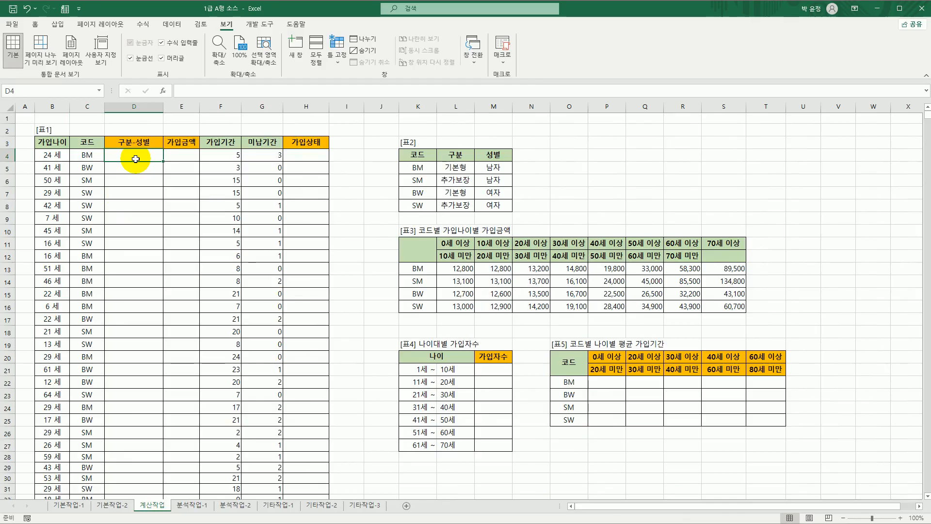
{"action": "left_click", "coordinate": [77, 154]}
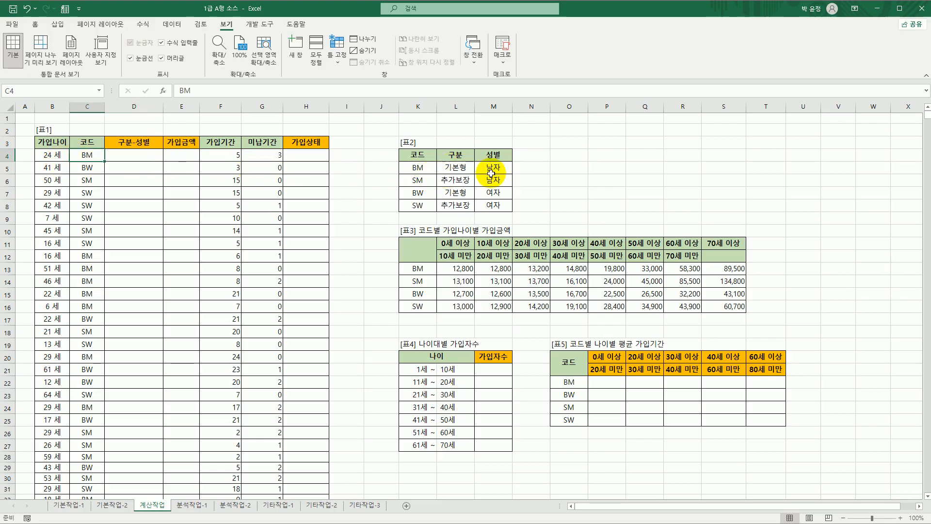
{"action": "left_click", "coordinate": [135, 154]}
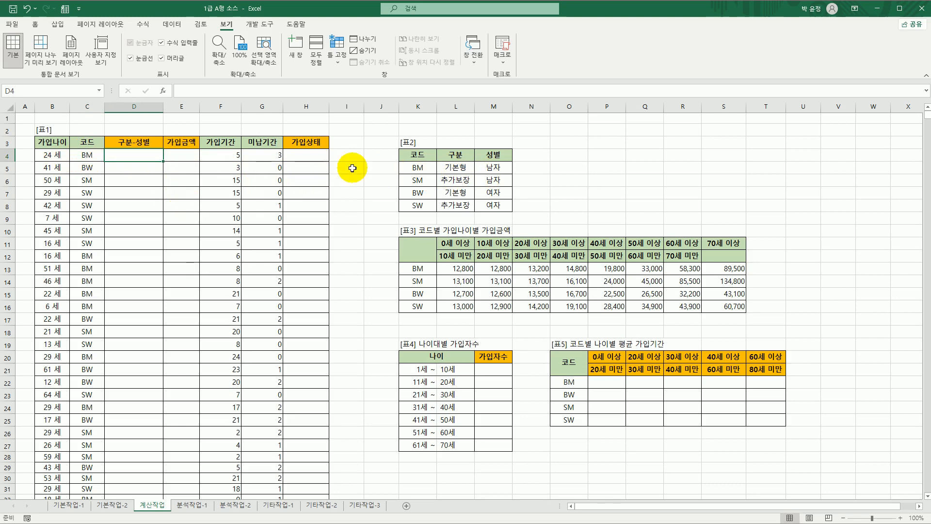
{"action": "left_click_drag", "start_coordinate": [418, 170], "coordinate": [494, 206]}
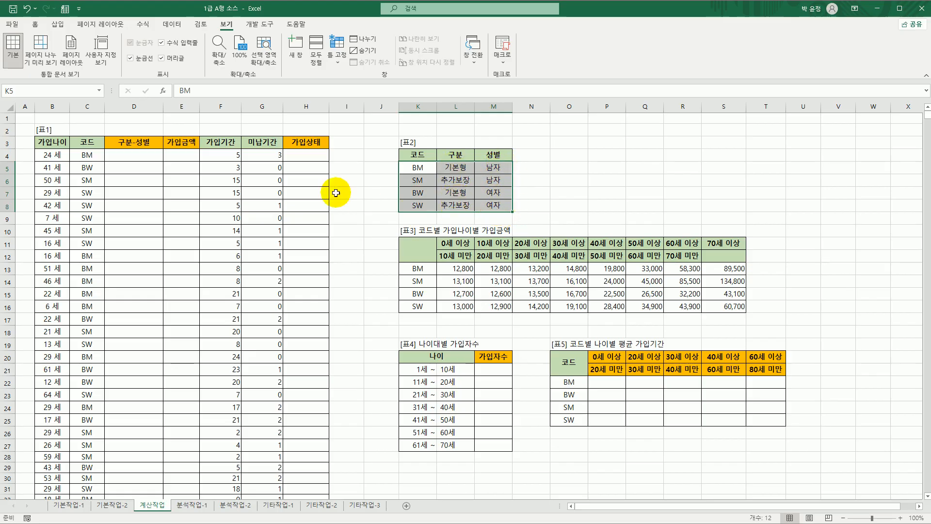
In D4, start a VLOOKUP with C4 as the lookup value and the absolute range $K$5:$M$8 as the table array.
{"action": "left_click", "coordinate": [153, 159]}
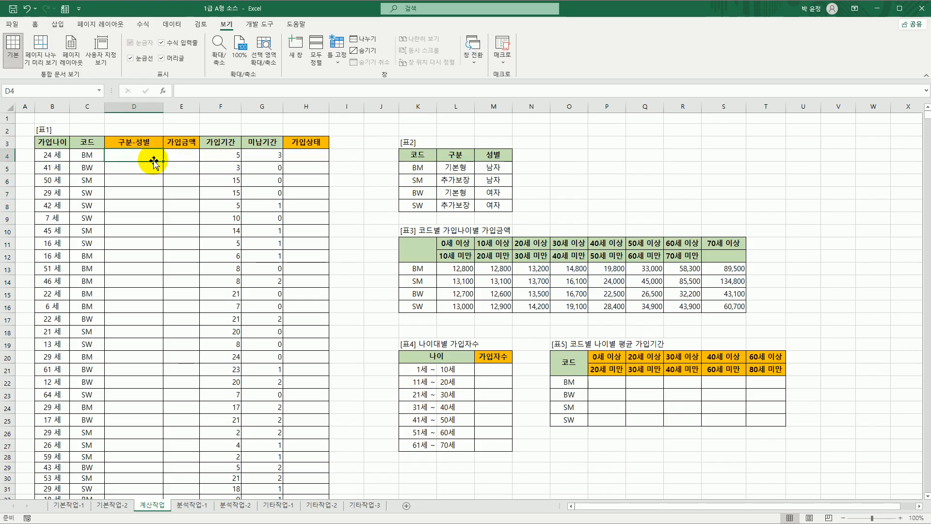
{"action": "type", "text": "="}
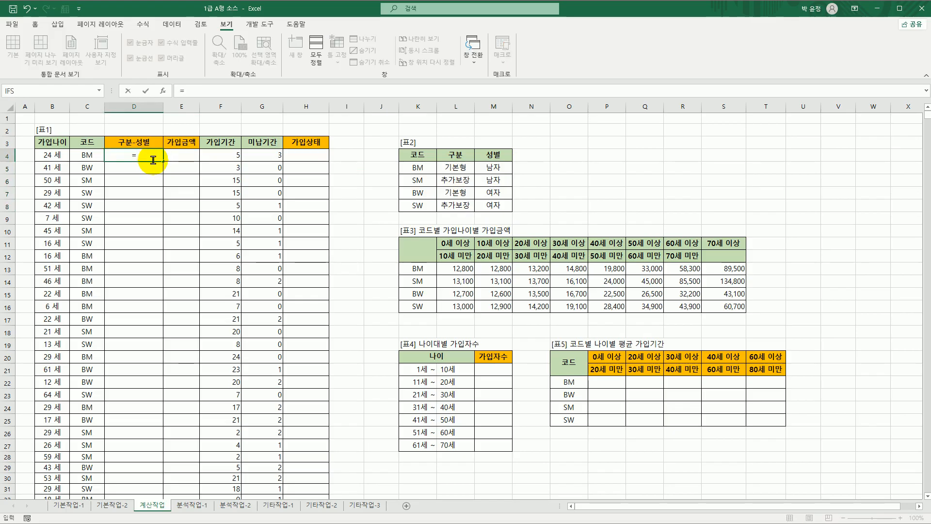
{"action": "type", "text": "vl"}
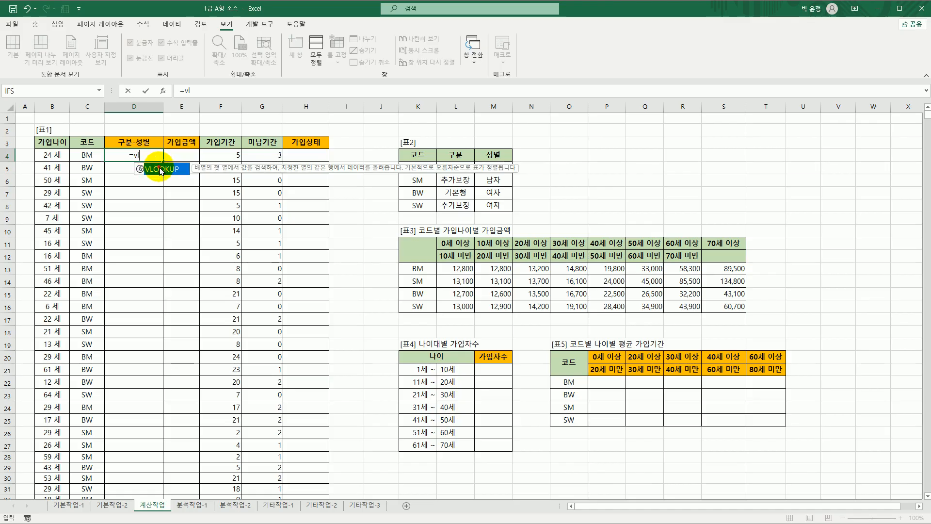
{"action": "double_click", "coordinate": [160, 169]}
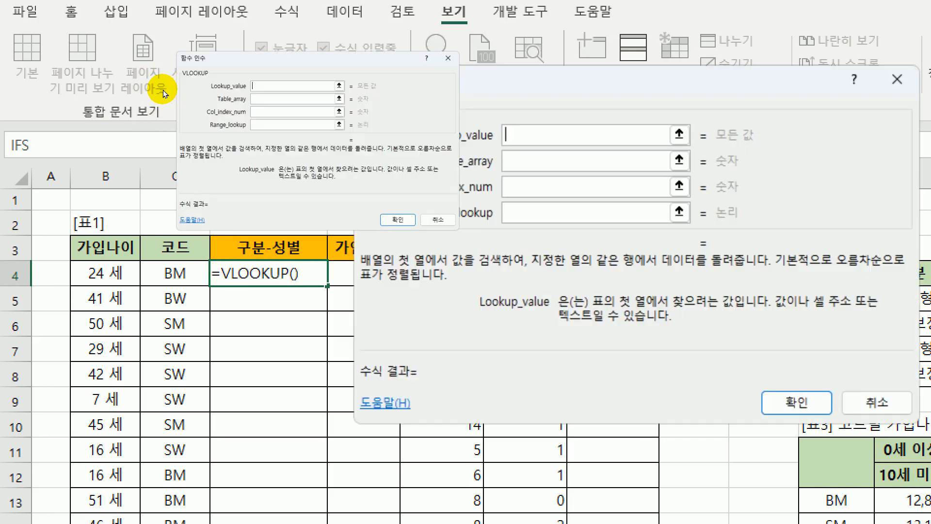
{"action": "left_click", "coordinate": [328, 144]}
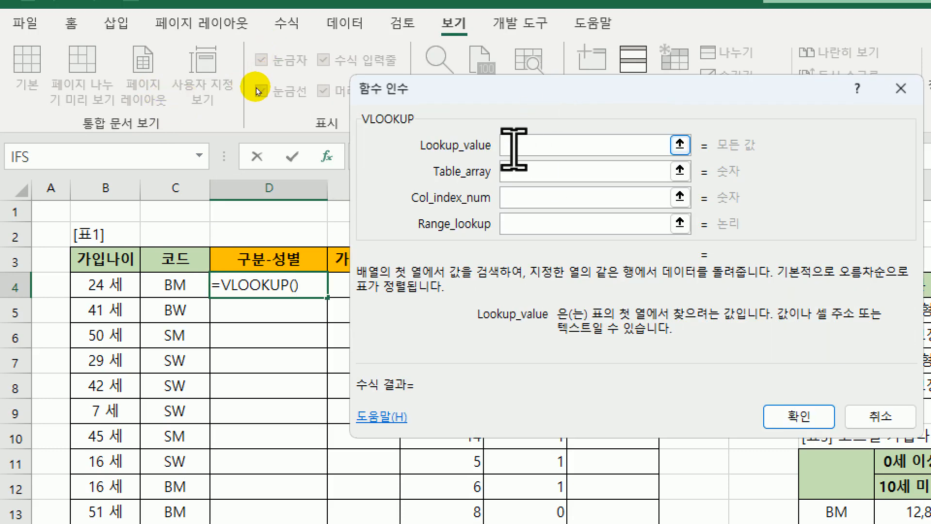
{"action": "left_click", "coordinate": [170, 287]}
{"action": "left_click", "coordinate": [521, 173]}
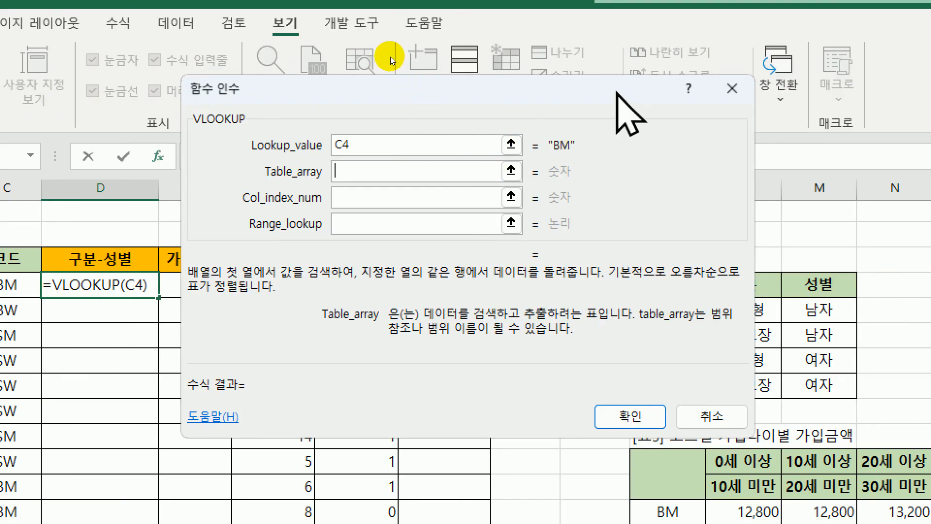
{"action": "left_click_drag", "start_coordinate": [617, 92], "coordinate": [477, 104]}
{"action": "left_click_drag", "start_coordinate": [668, 311], "coordinate": [821, 384]}
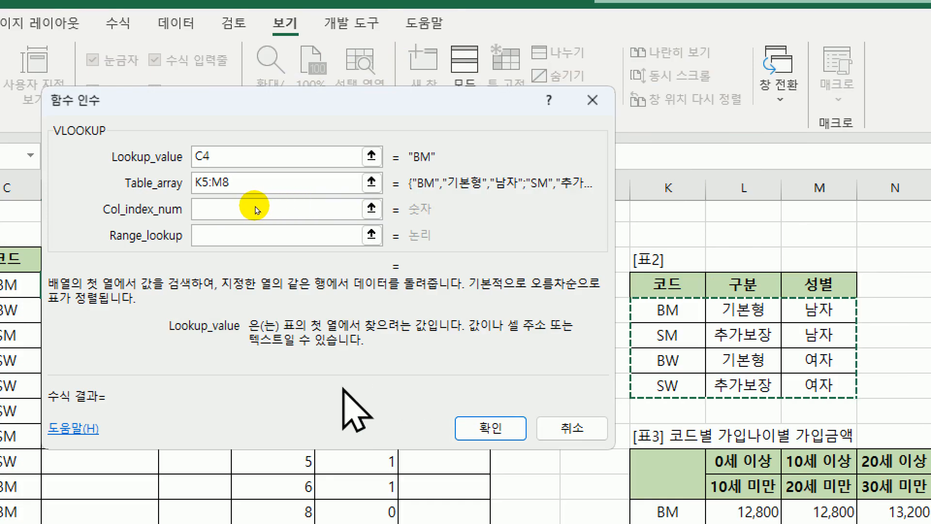
{"action": "key", "text": "F4"}
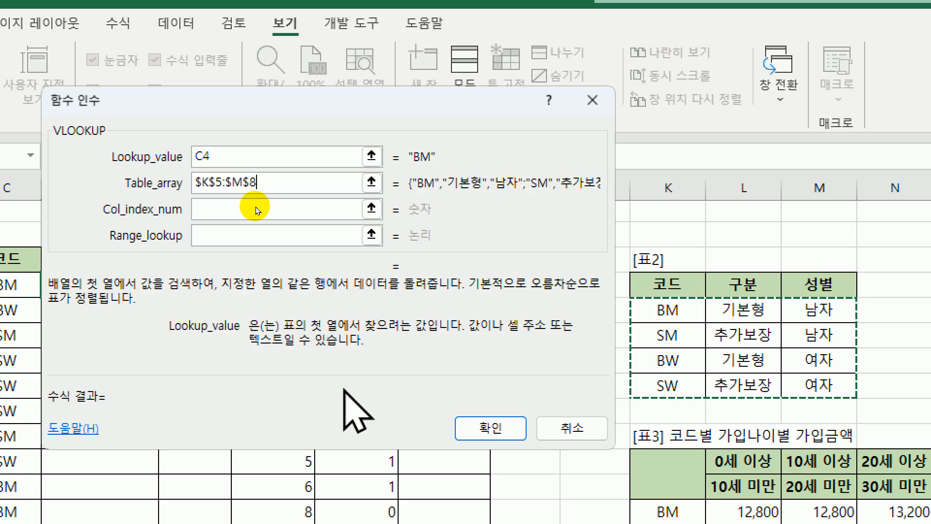
Complete the D4 VLOOKUP with column index 2 and FALSE for an exact match.
{"action": "left_click", "coordinate": [222, 212]}
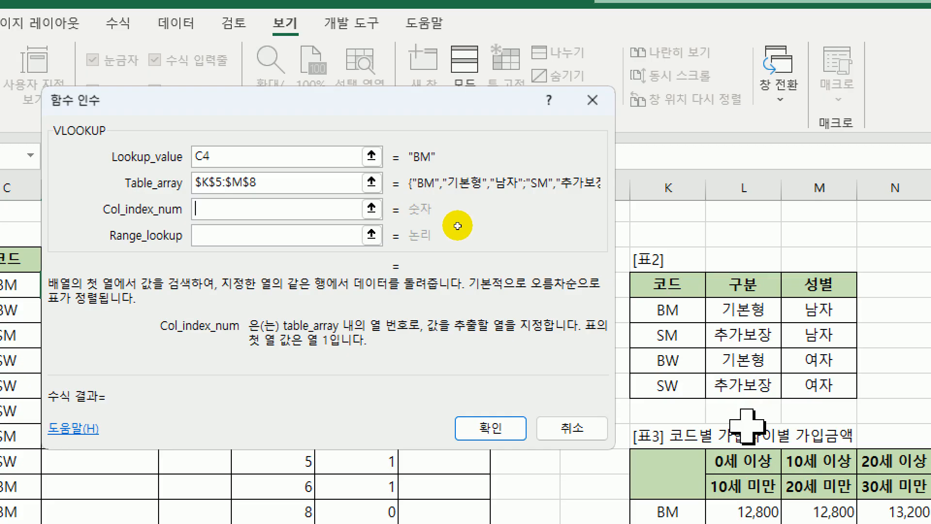
{"action": "type", "text": "2"}
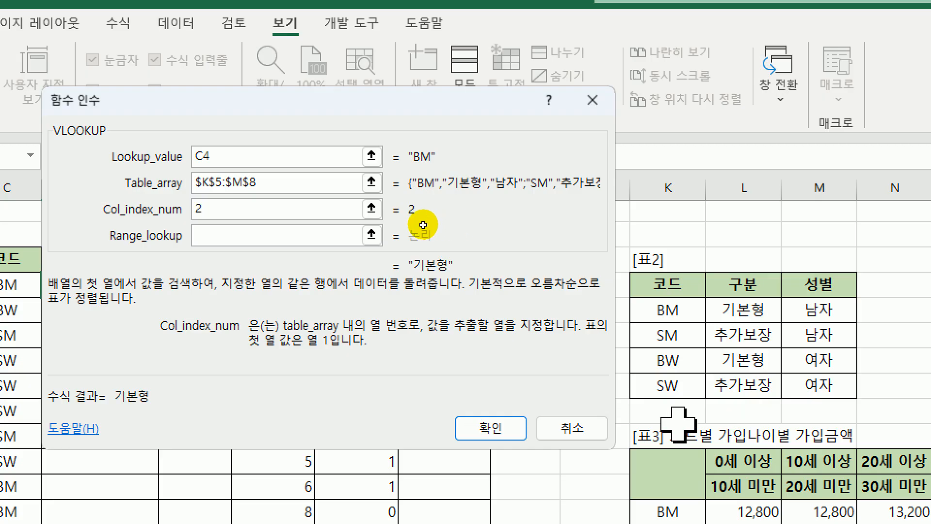
{"action": "left_click", "coordinate": [202, 235]}
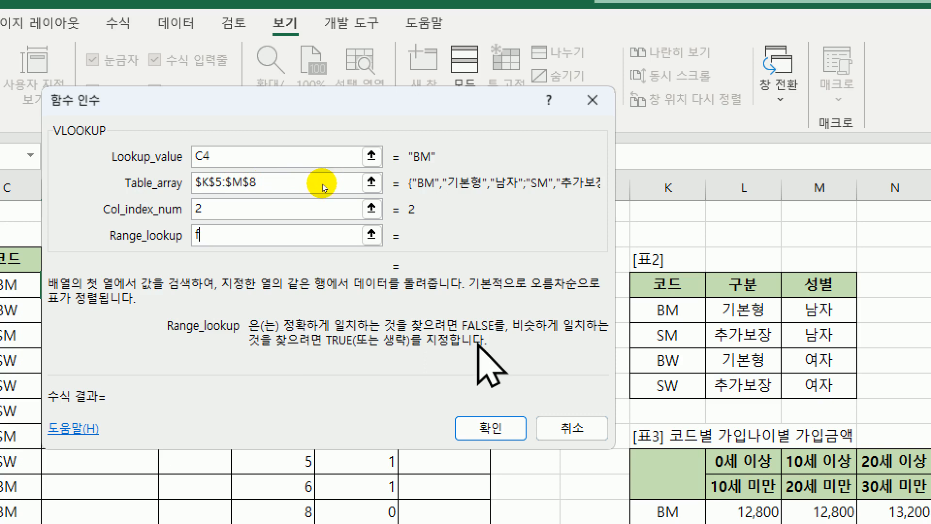
{"action": "type", "text": "false"}
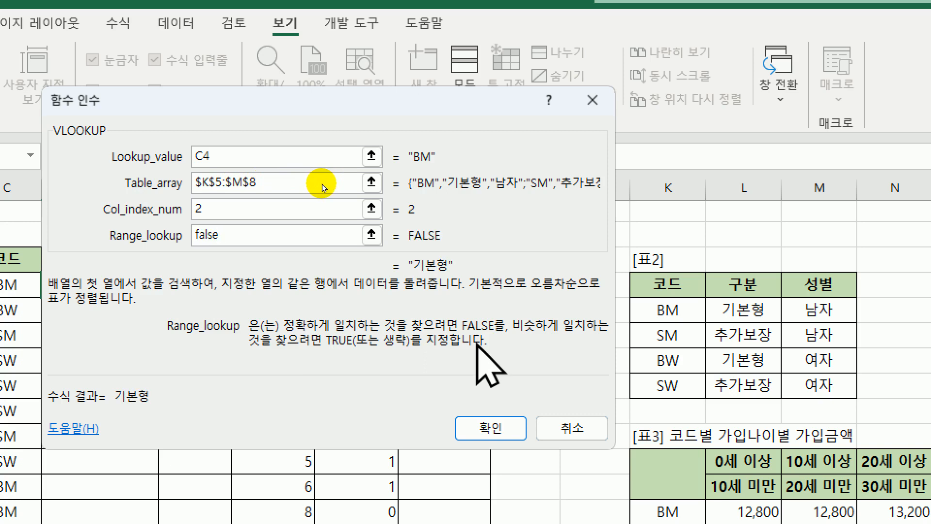
{"action": "left_click", "coordinate": [490, 427]}
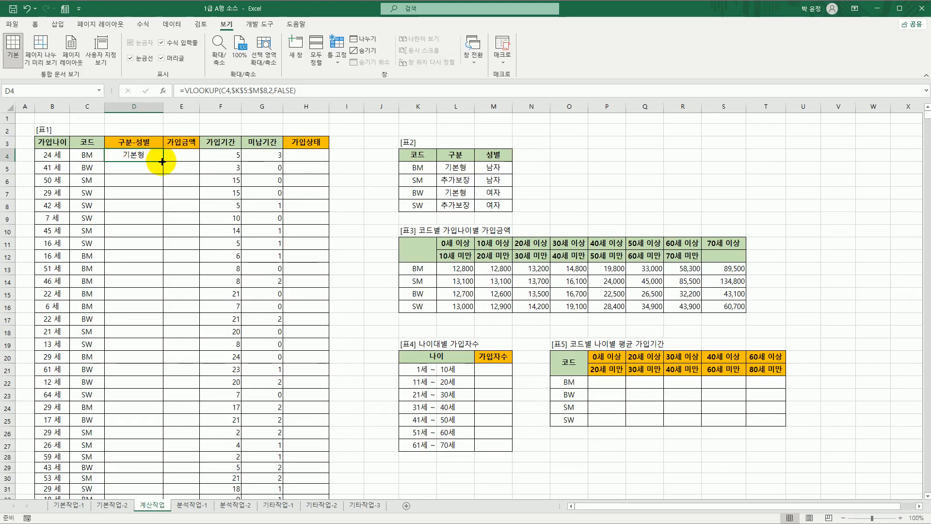
Fill the D4 formula down the 구분-성별 column of 표1 and compare the results with 표2.
{"action": "left_click_drag", "start_coordinate": [163, 161], "coordinate": [146, 482]}
{"action": "scroll", "coordinate": [146, 407], "scroll_direction": "up", "scroll_amount": 3}
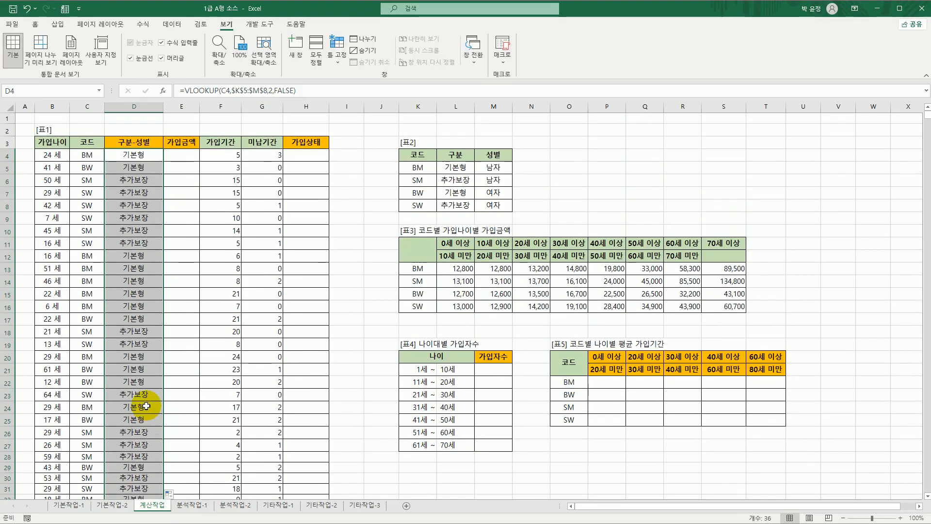
{"action": "left_click", "coordinate": [138, 167]}
{"action": "left_click", "coordinate": [430, 171]}
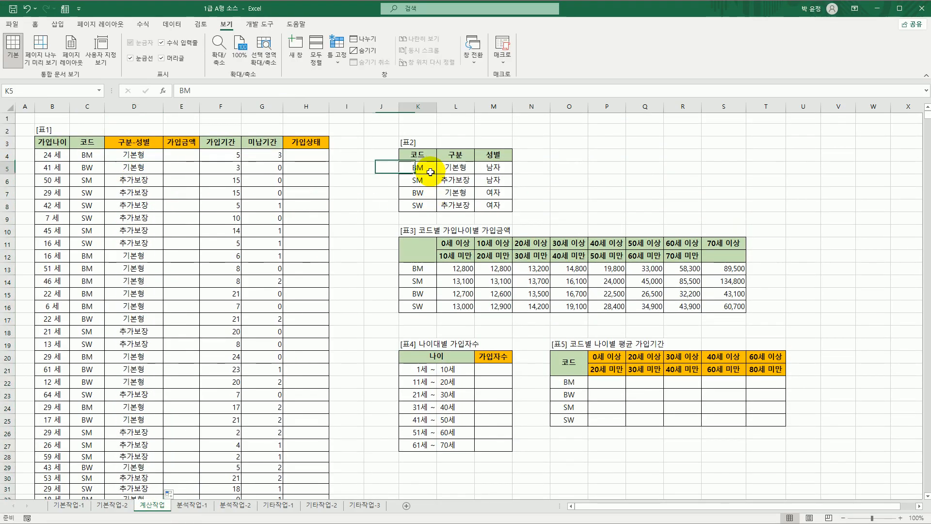
{"action": "left_click_drag", "start_coordinate": [430, 172], "coordinate": [491, 206]}
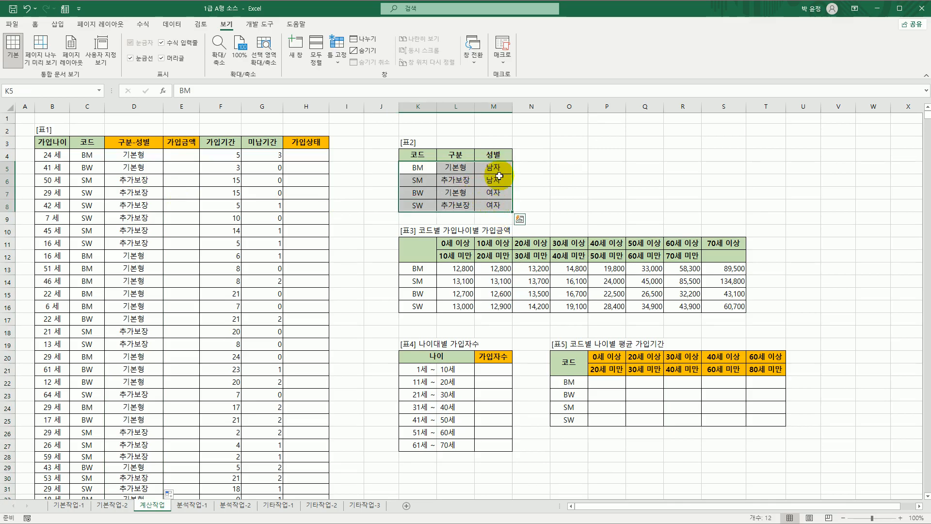
{"action": "left_click", "coordinate": [133, 156]}
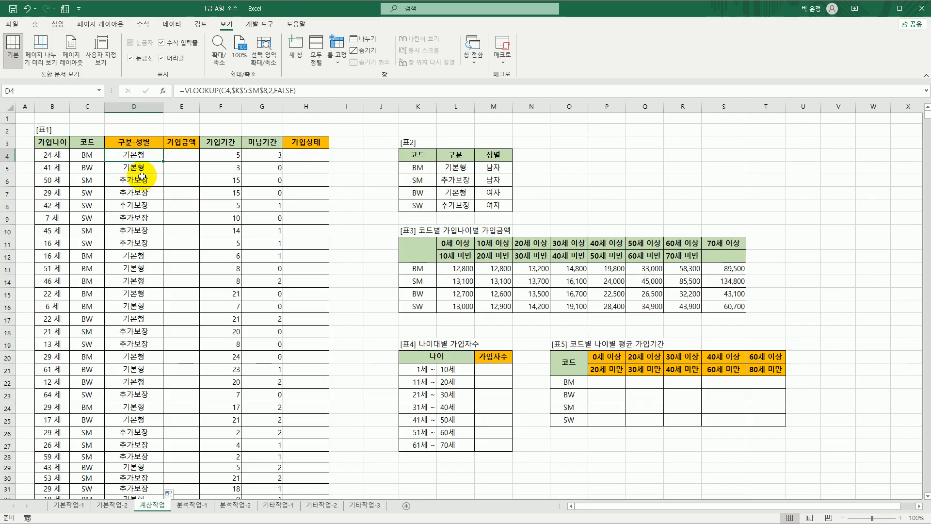
Wrap the VLOOKUP in D4 in a CONCAT function and set its second text argument to "-".
{"action": "double_click", "coordinate": [128, 154]}
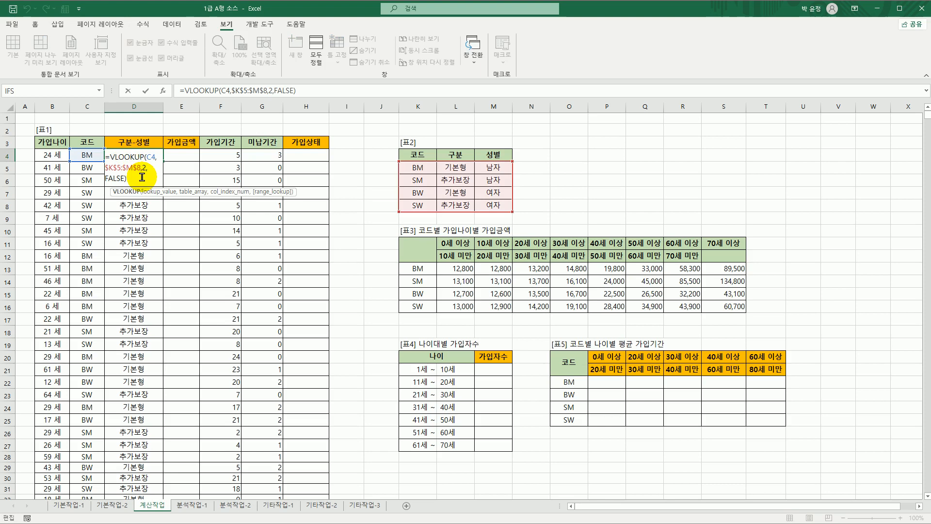
{"action": "left_click", "coordinate": [108, 159]}
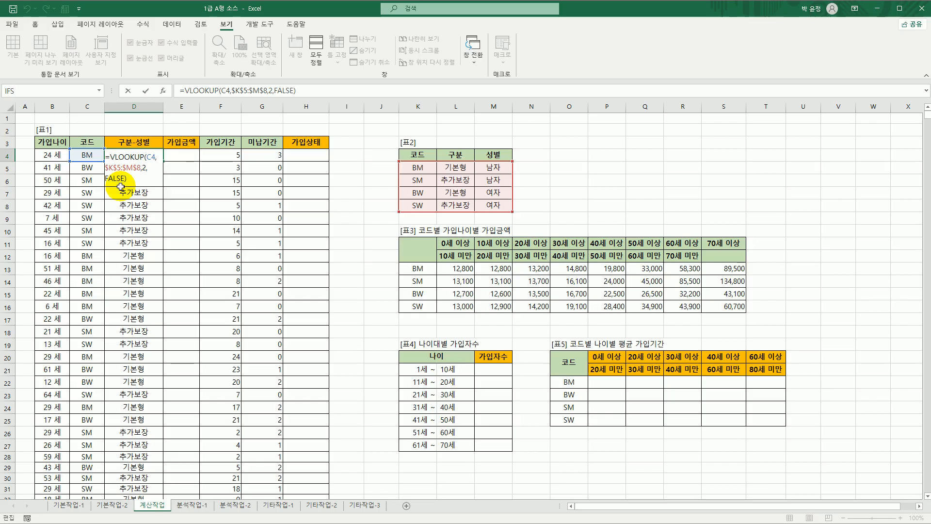
{"action": "type", "text": "con"}
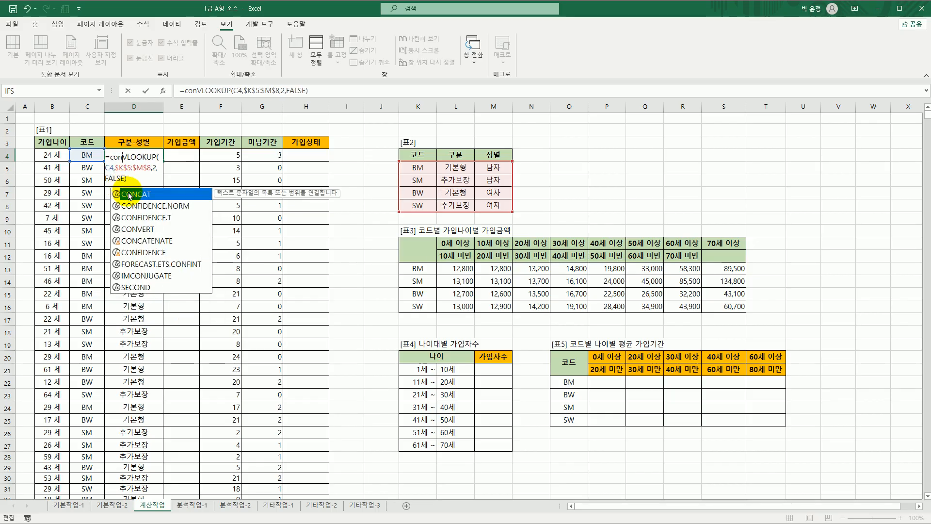
{"action": "double_click", "coordinate": [129, 196]}
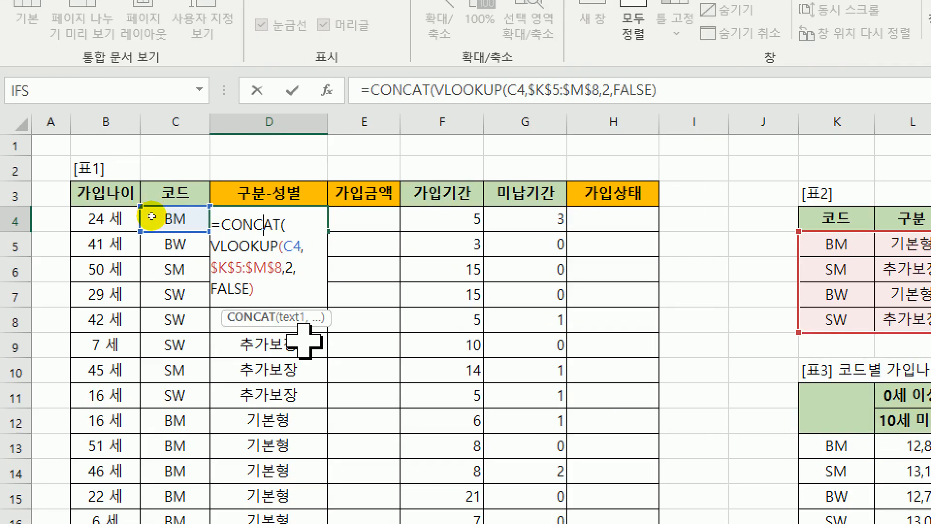
{"action": "left_click", "coordinate": [244, 225]}
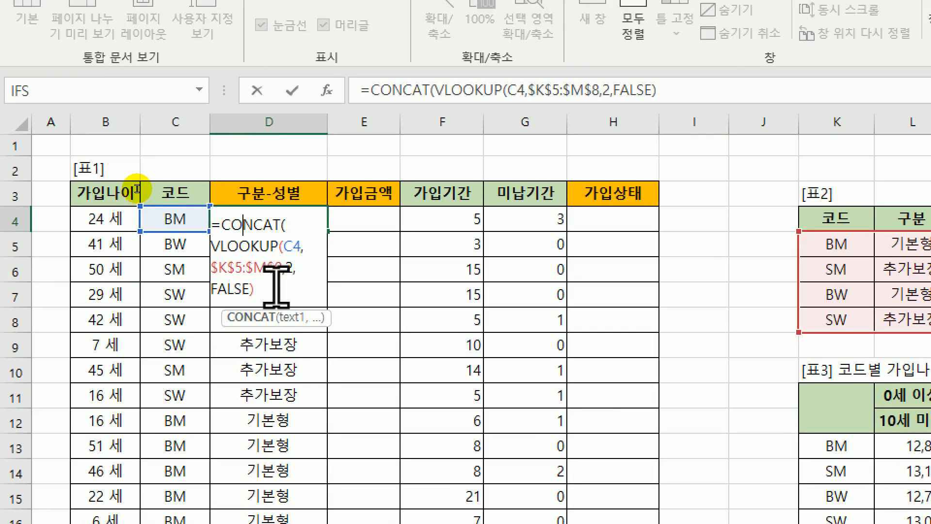
{"action": "left_click", "coordinate": [327, 90]}
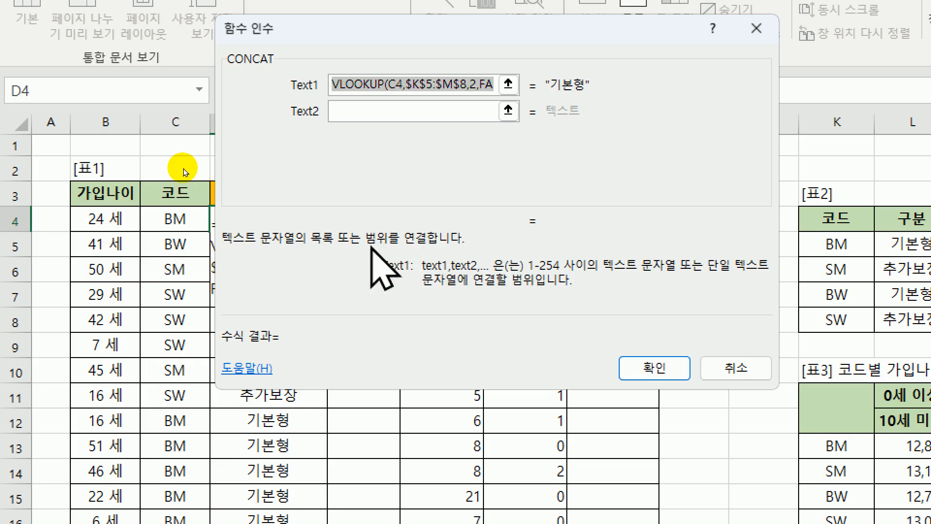
{"action": "left_click", "coordinate": [394, 111]}
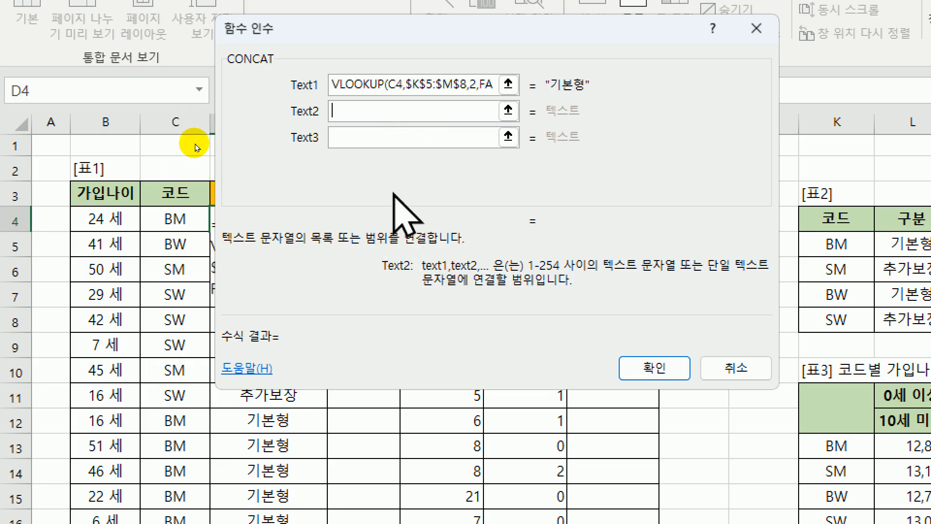
{"action": "type", "text": "-"}
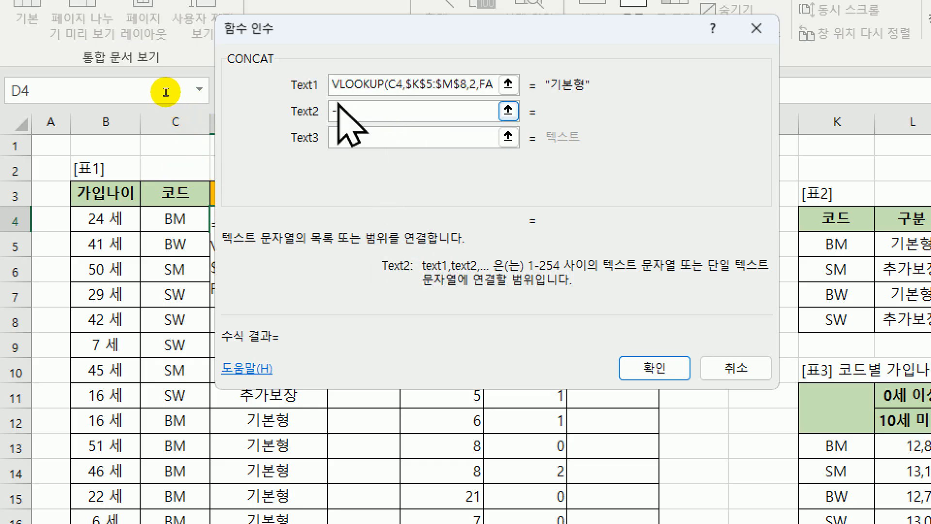
Add a copy of the VLOOKUP with column index 3 as D4's third CONCAT text and fill the formula down the 구분-성별 column.
{"action": "left_click_drag", "start_coordinate": [334, 86], "coordinate": [563, 93]}
{"action": "key", "text": "ctrl+c"}
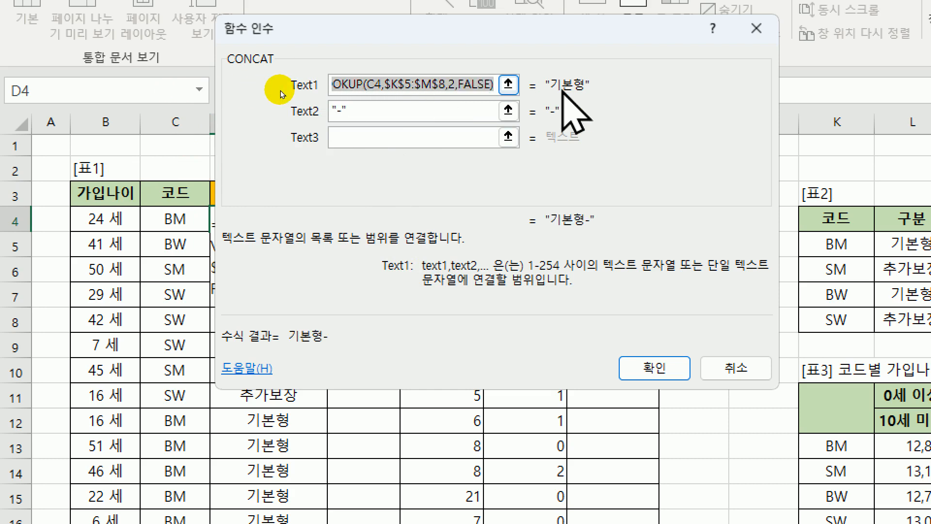
{"action": "left_click", "coordinate": [421, 138]}
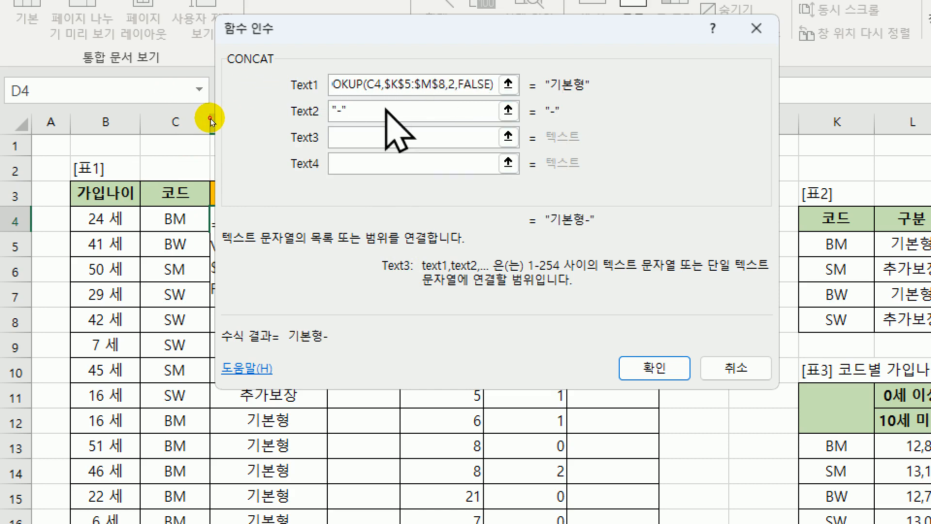
{"action": "key", "text": "ctrl+v"}
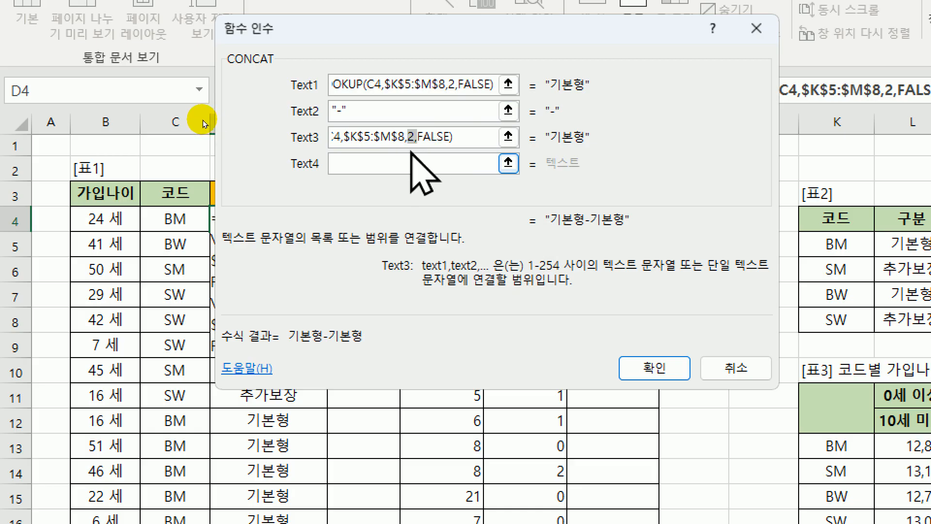
{"action": "type", "text": "3"}
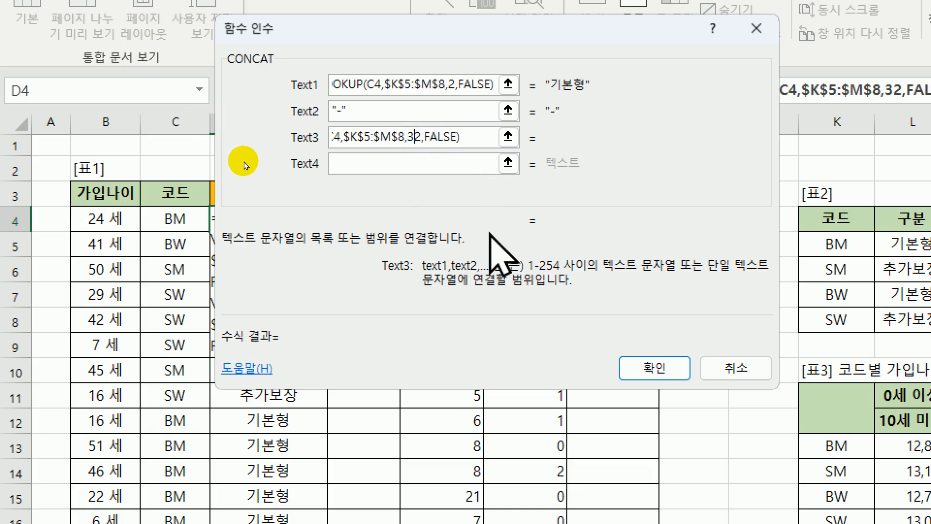
{"action": "key", "text": "Delete"}
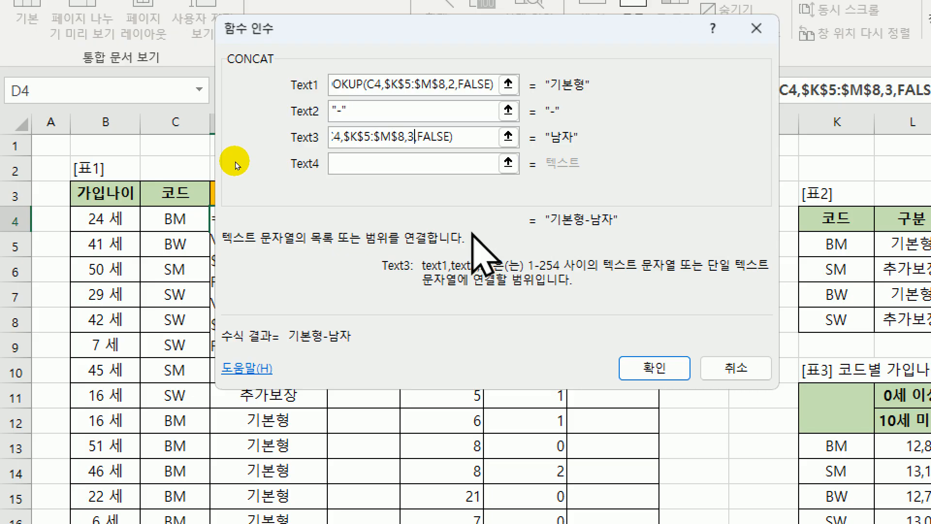
{"action": "left_click", "coordinate": [630, 369]}
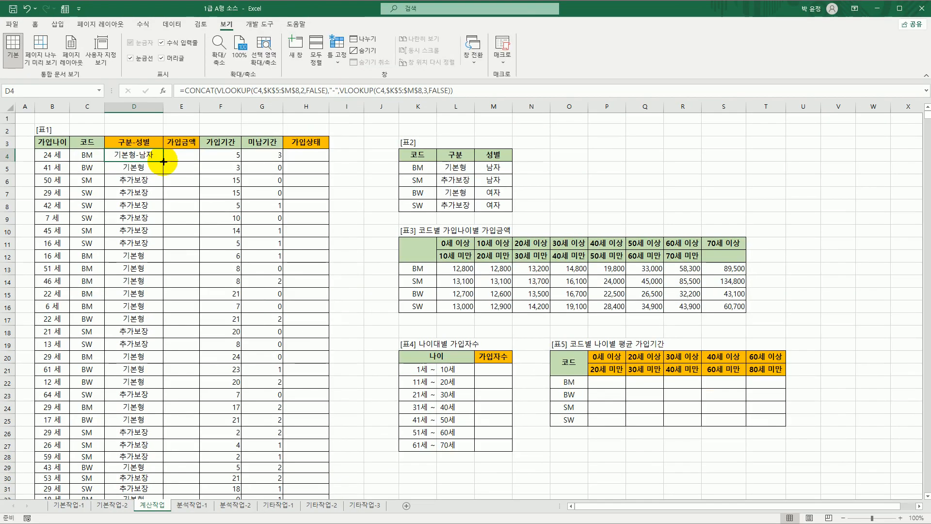
{"action": "double_click", "coordinate": [163, 161]}
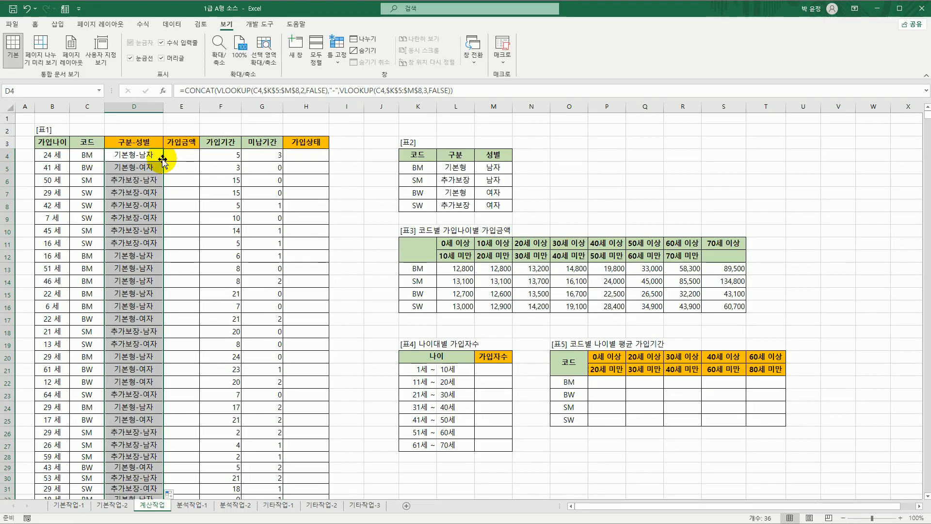
Examine how 표3 arranges the 가입금액 amounts by code rows and age-range columns for the 가입금액 column.
{"action": "left_click", "coordinate": [178, 157]}
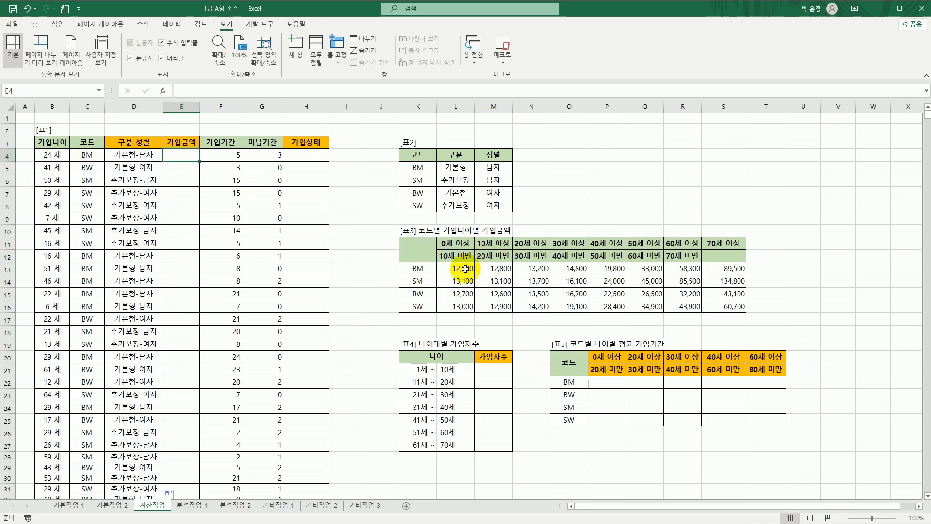
{"action": "left_click_drag", "start_coordinate": [465, 268], "coordinate": [710, 307]}
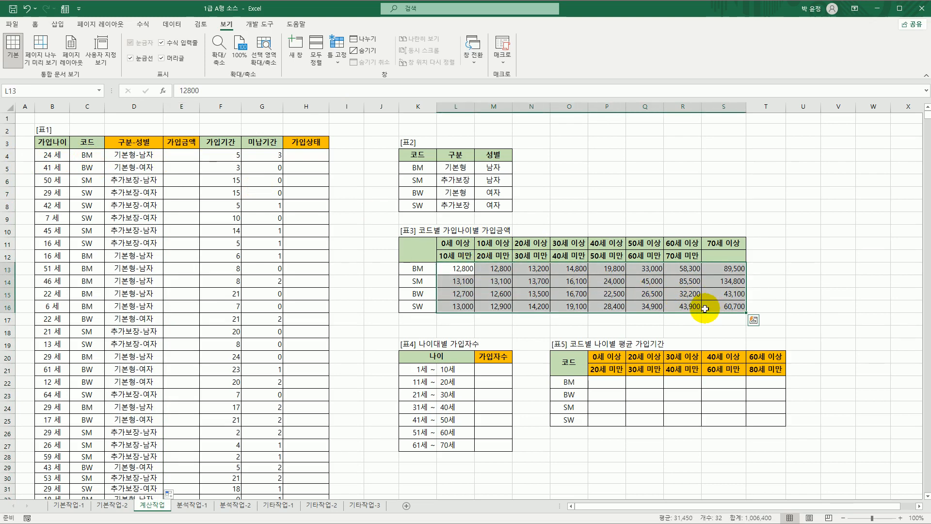
{"action": "left_click_drag", "start_coordinate": [466, 269], "coordinate": [711, 306]}
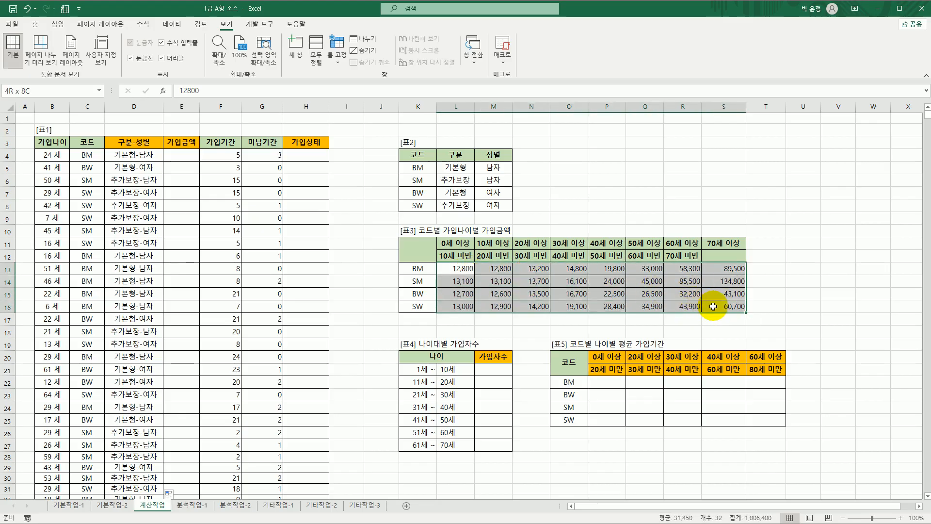
{"action": "left_click_drag", "start_coordinate": [711, 306], "coordinate": [712, 306]}
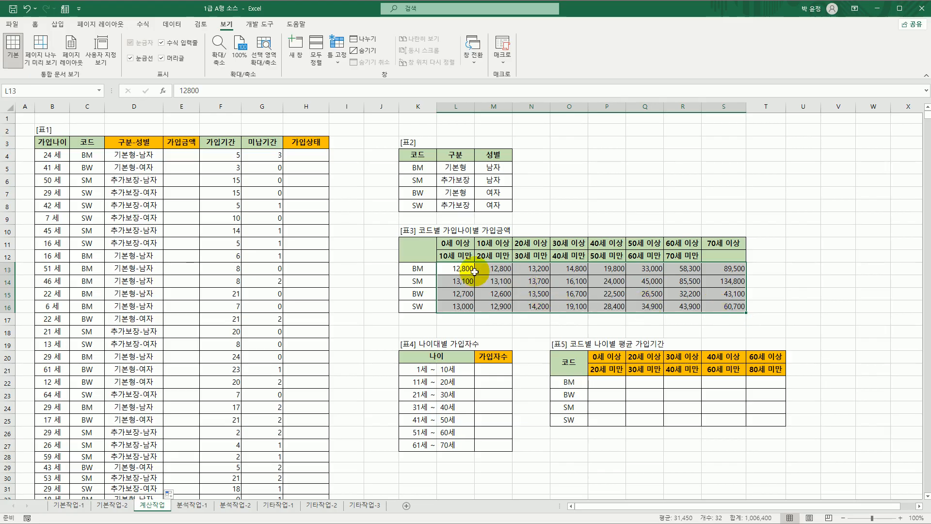
{"action": "left_click", "coordinate": [417, 270]}
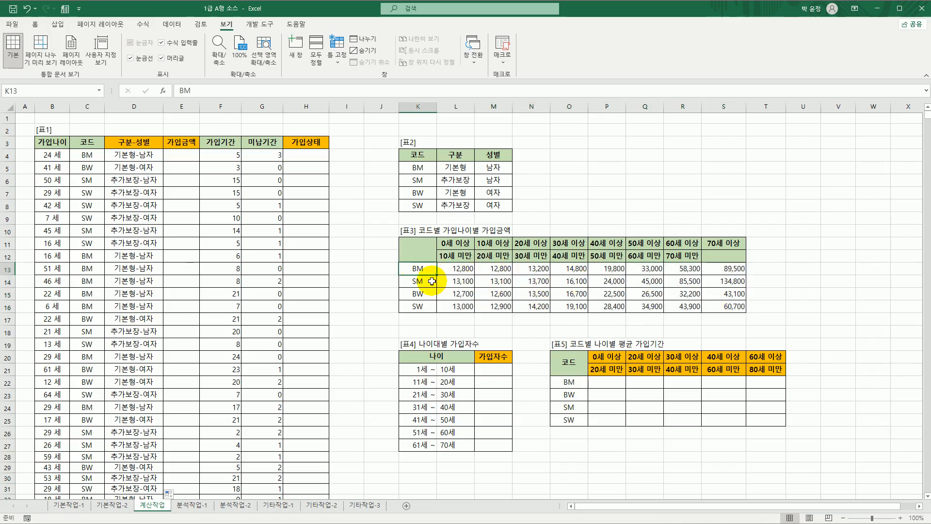
{"action": "left_click", "coordinate": [417, 280]}
{"action": "left_click_drag", "start_coordinate": [461, 281], "coordinate": [733, 280]}
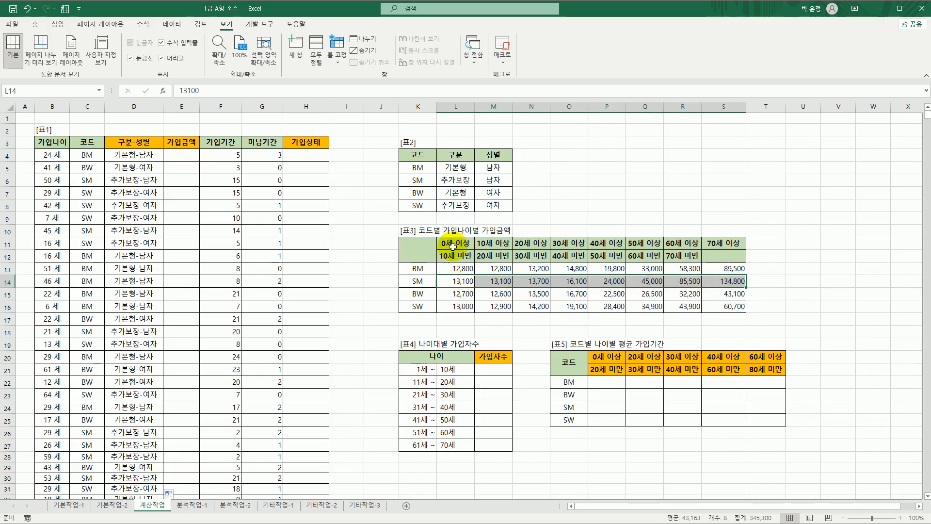
{"action": "left_click_drag", "start_coordinate": [452, 244], "coordinate": [532, 305]}
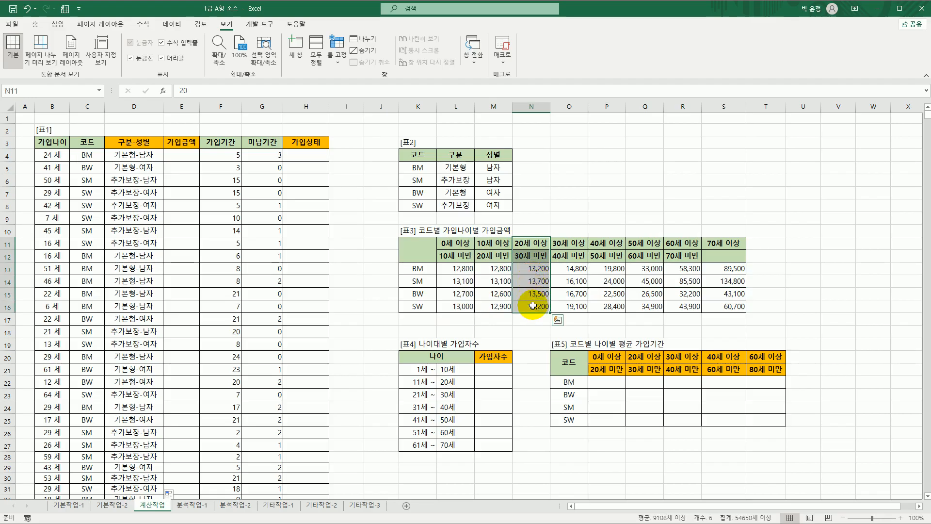
In E4, start a MATCH function with C4 as the lookup value.
{"action": "left_click", "coordinate": [191, 154]}
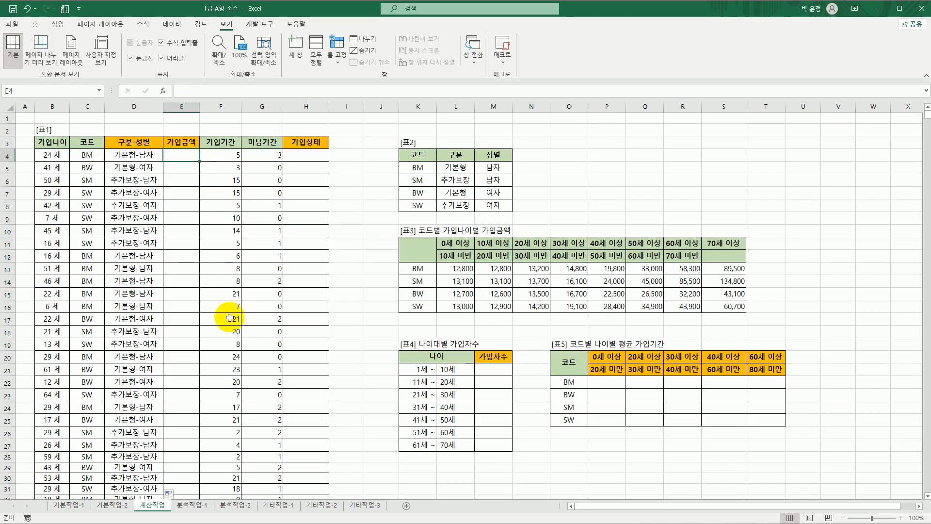
{"action": "type", "text": "="}
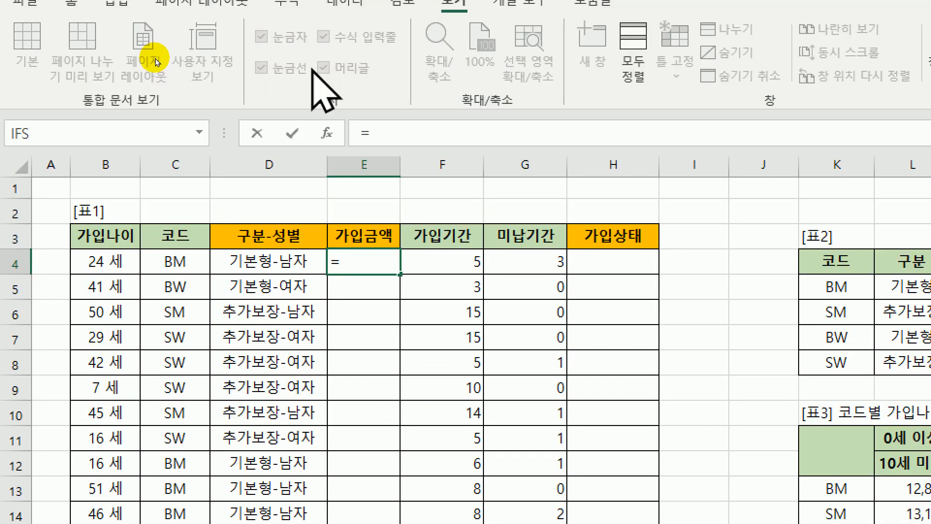
{"action": "type", "text": "m"}
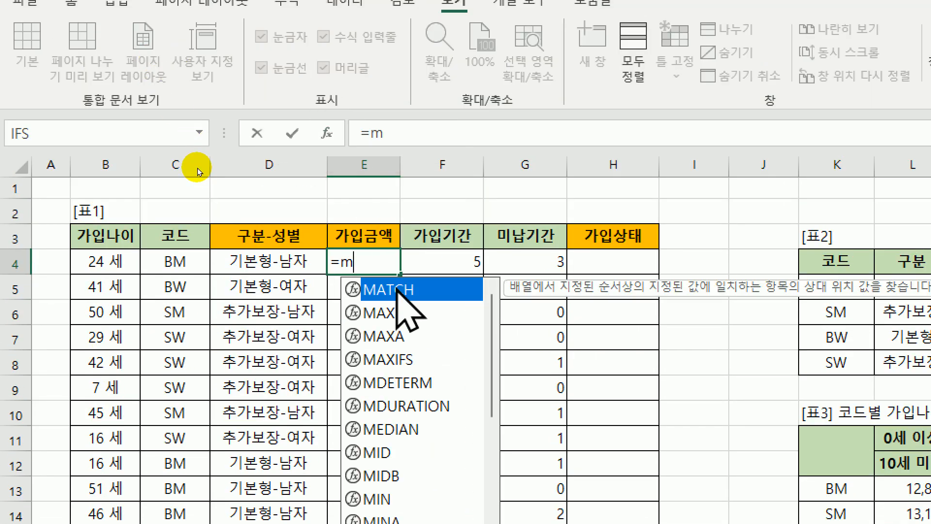
{"action": "double_click", "coordinate": [397, 290]}
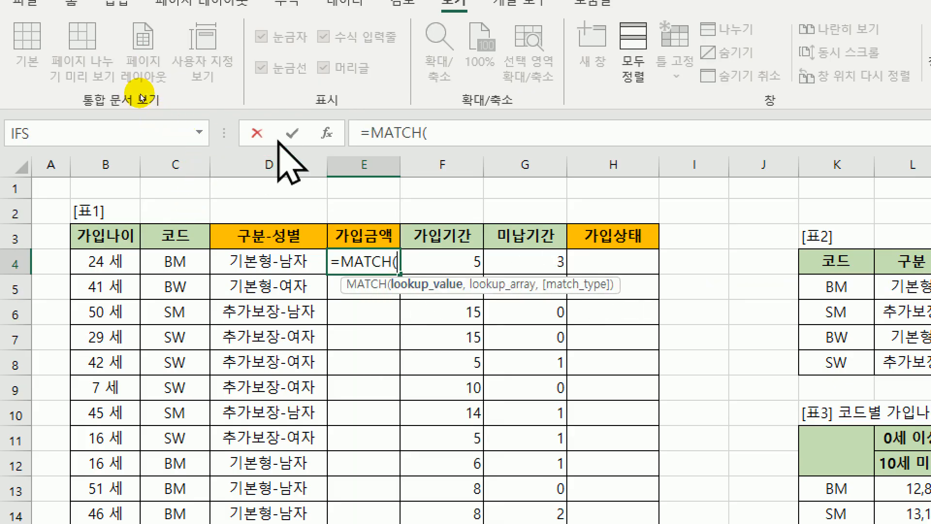
{"action": "left_click", "coordinate": [326, 132]}
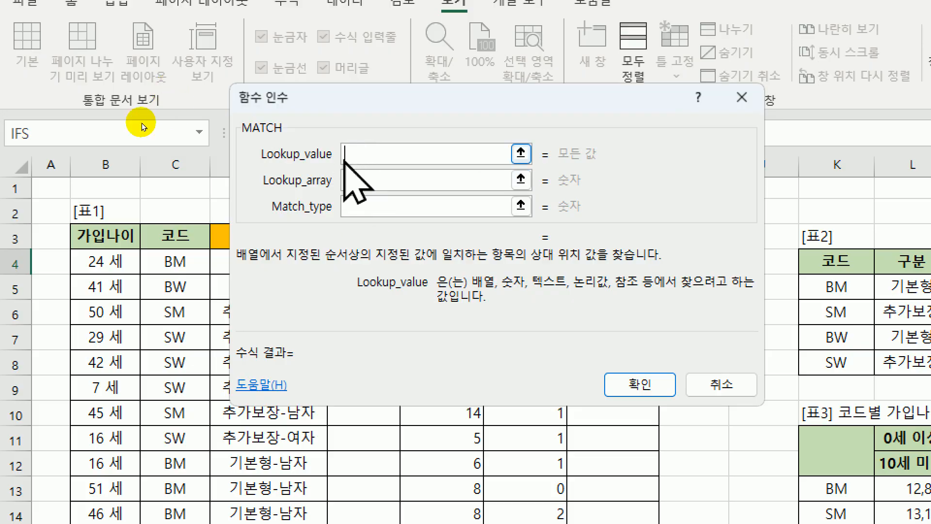
{"action": "left_click", "coordinate": [176, 262]}
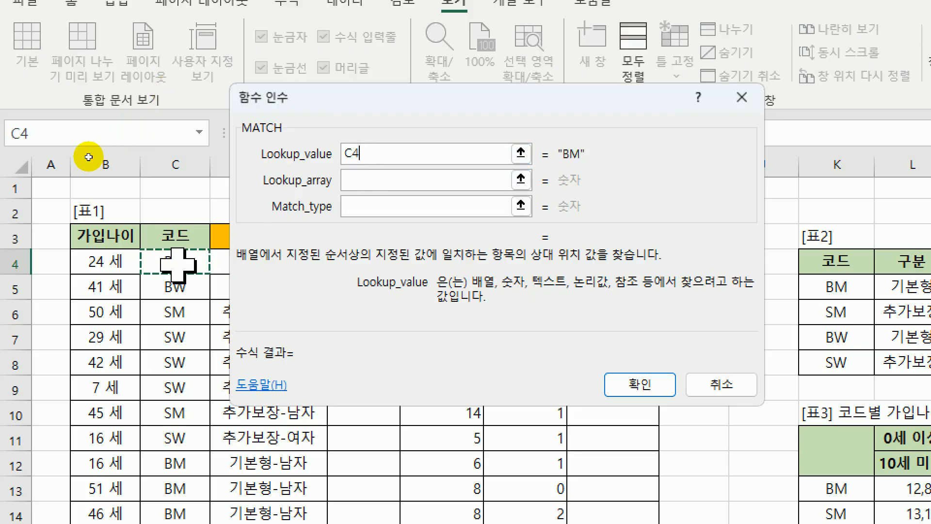
Complete the E4 MATCH with the absolute lookup array $K$13:$K$16 and match type 0.
{"action": "left_click", "coordinate": [376, 181]}
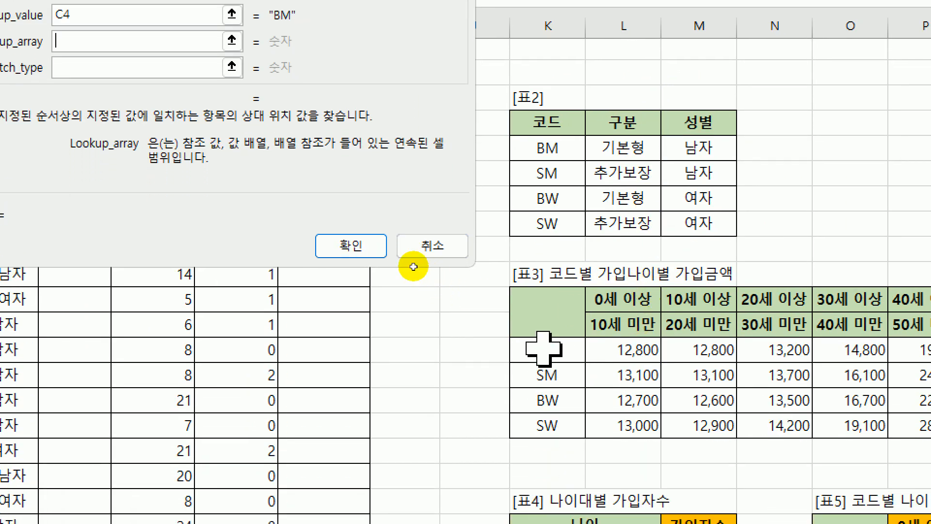
{"action": "left_click_drag", "start_coordinate": [536, 353], "coordinate": [545, 432]}
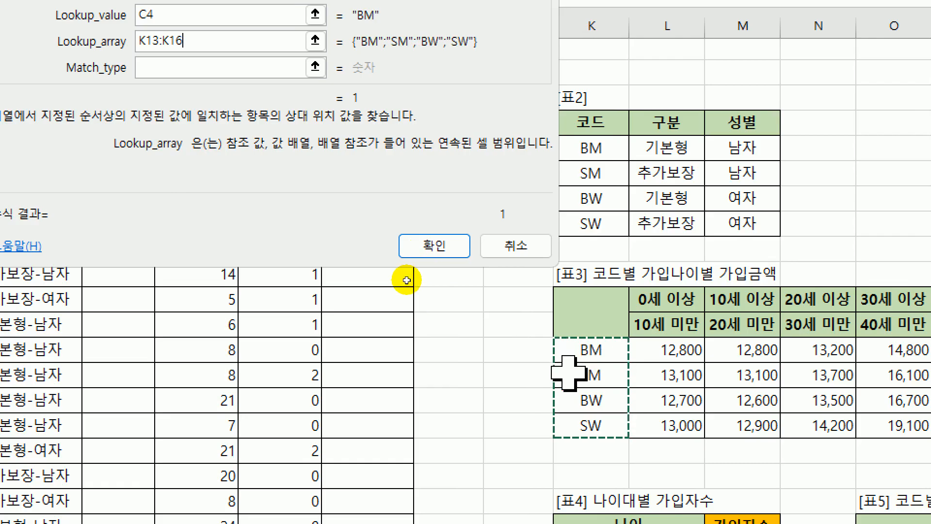
{"action": "key", "text": "F4"}
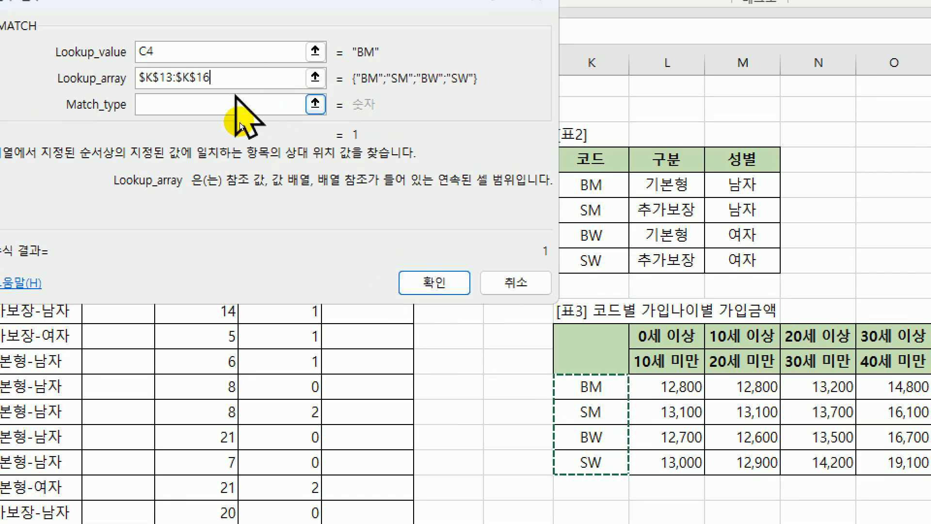
{"action": "left_click", "coordinate": [248, 112]}
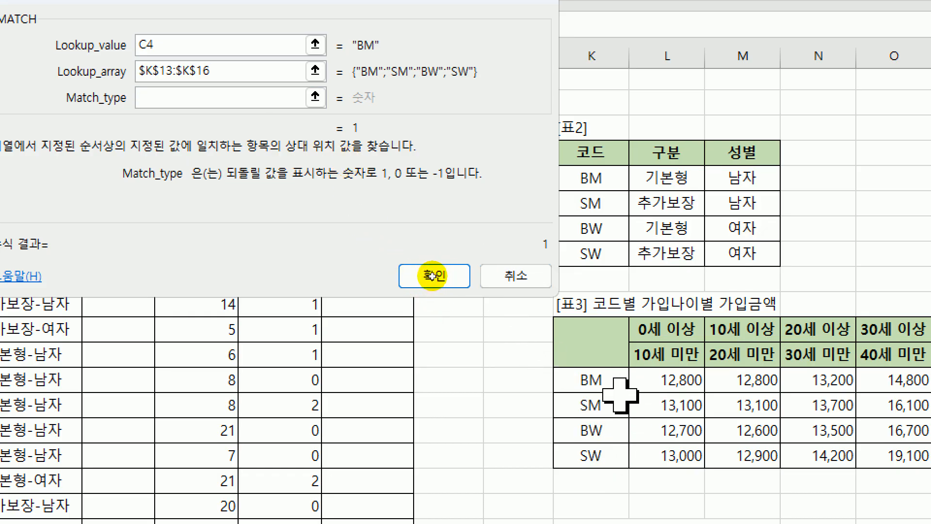
{"action": "left_click", "coordinate": [178, 97]}
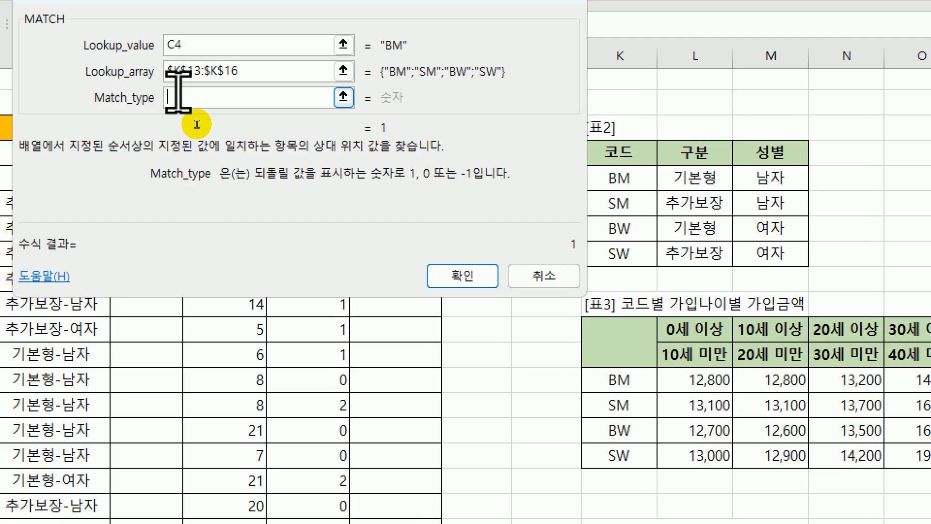
{"action": "type", "text": "0"}
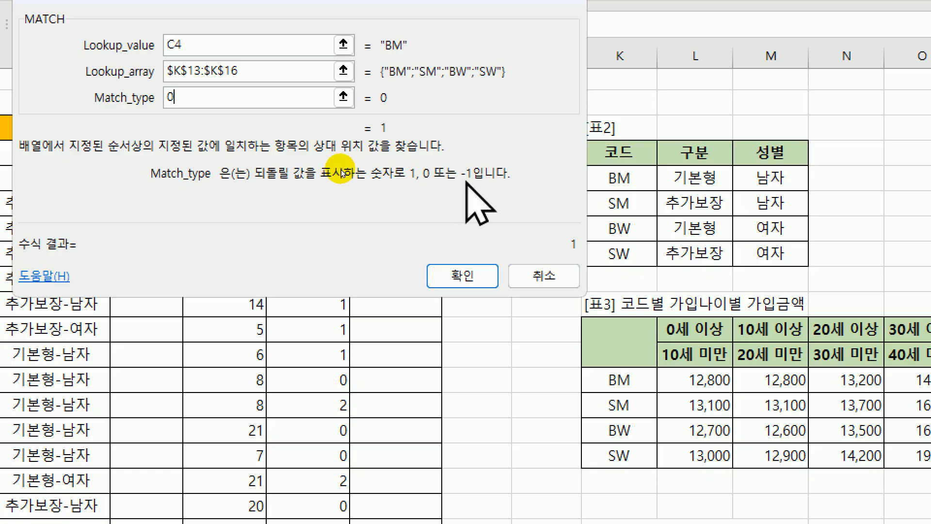
{"action": "left_click", "coordinate": [462, 275]}
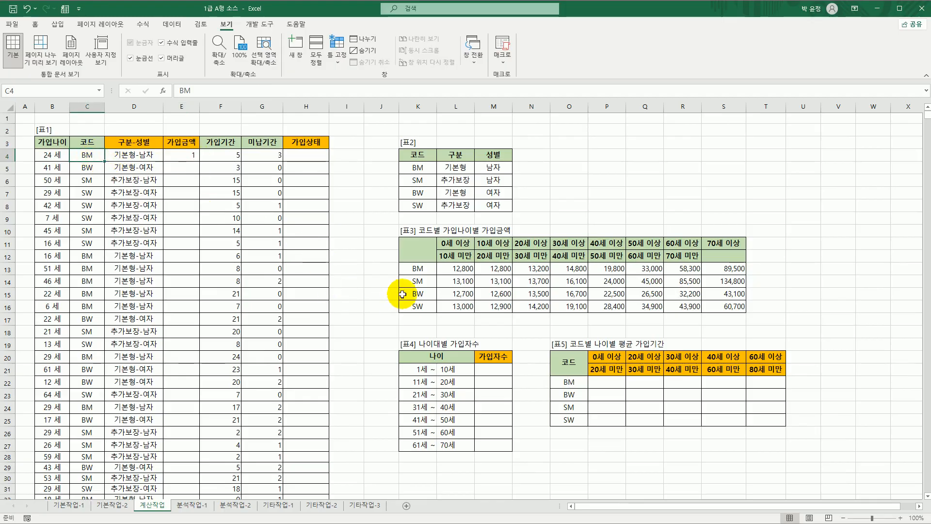
Fill the E4 MATCH formula down the 가입금액 column and compare the results with the code order in 표3.
{"action": "left_click", "coordinate": [420, 271]}
{"action": "left_click_drag", "start_coordinate": [423, 277], "coordinate": [420, 306]}
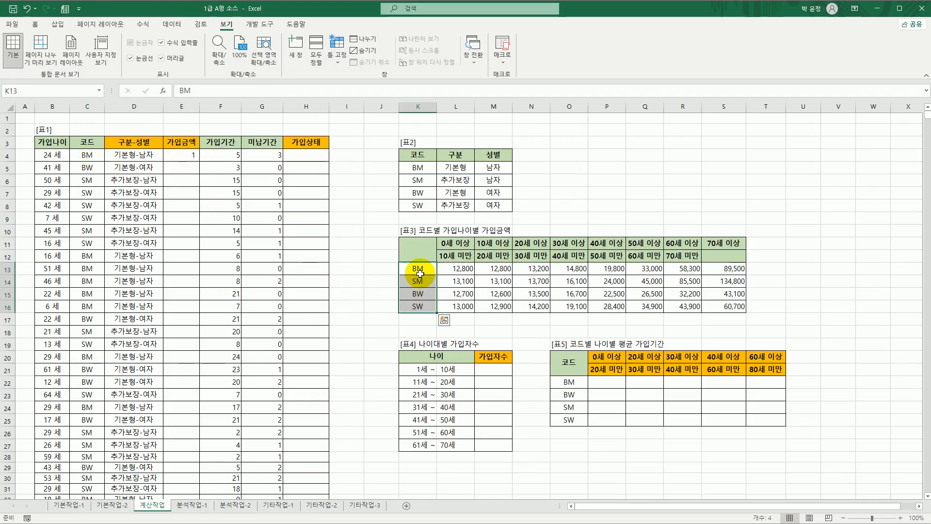
{"action": "left_click", "coordinate": [194, 156]}
{"action": "double_click", "coordinate": [197, 158]}
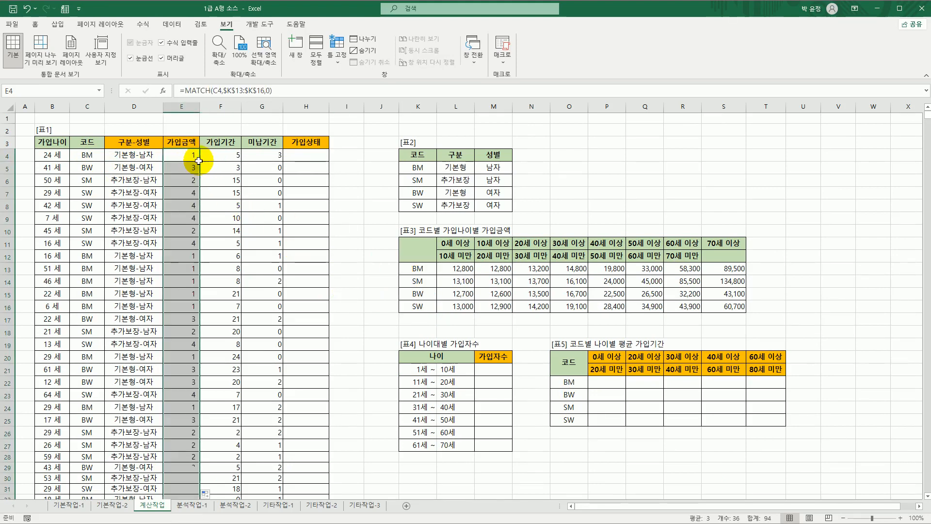
{"action": "left_click", "coordinate": [92, 172]}
{"action": "left_click", "coordinate": [414, 294]}
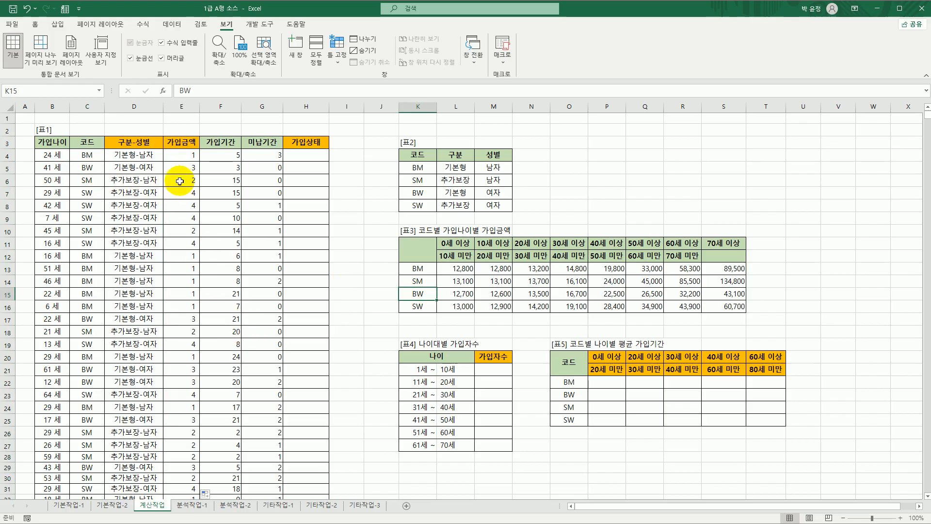
Wrap E4's MATCH in an INDEX function with the absolute array $L$13:$S$16, using the MATCH as the row number.
{"action": "left_click", "coordinate": [185, 153]}
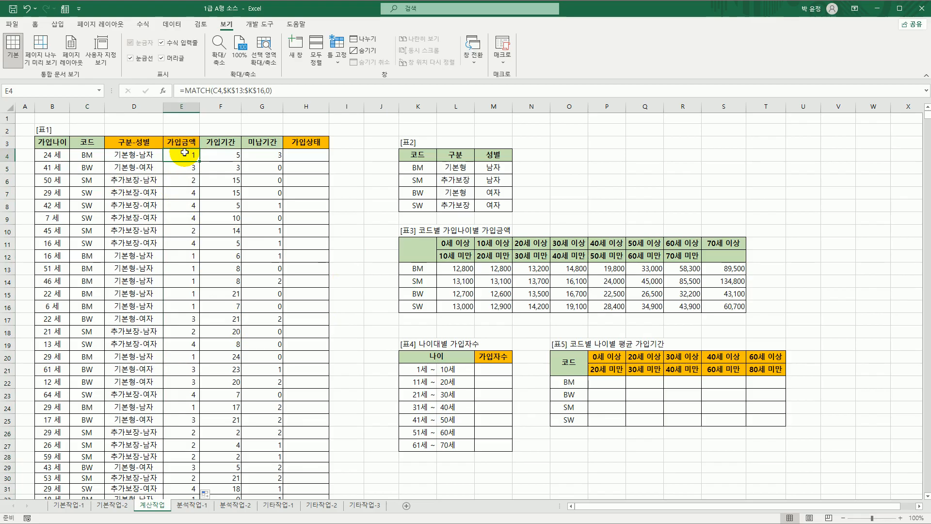
{"action": "double_click", "coordinate": [184, 154]}
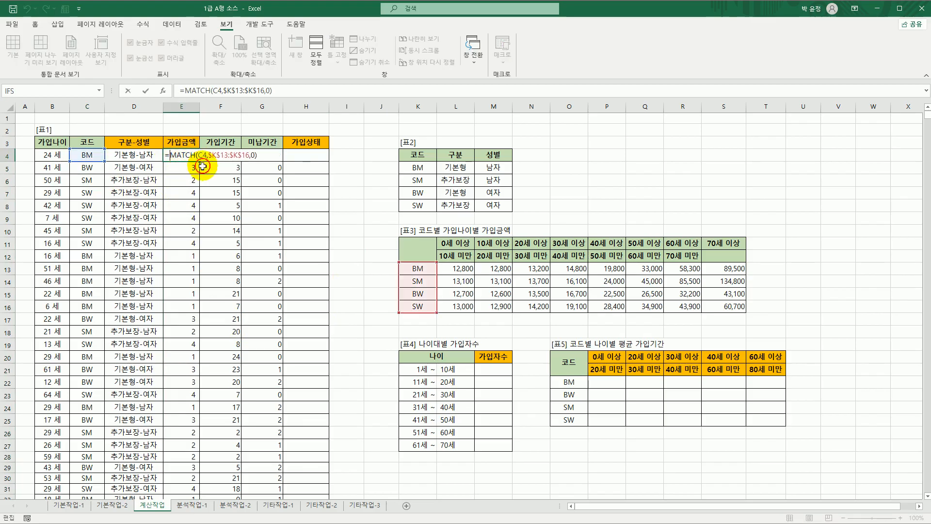
{"action": "type", "text": "ind"}
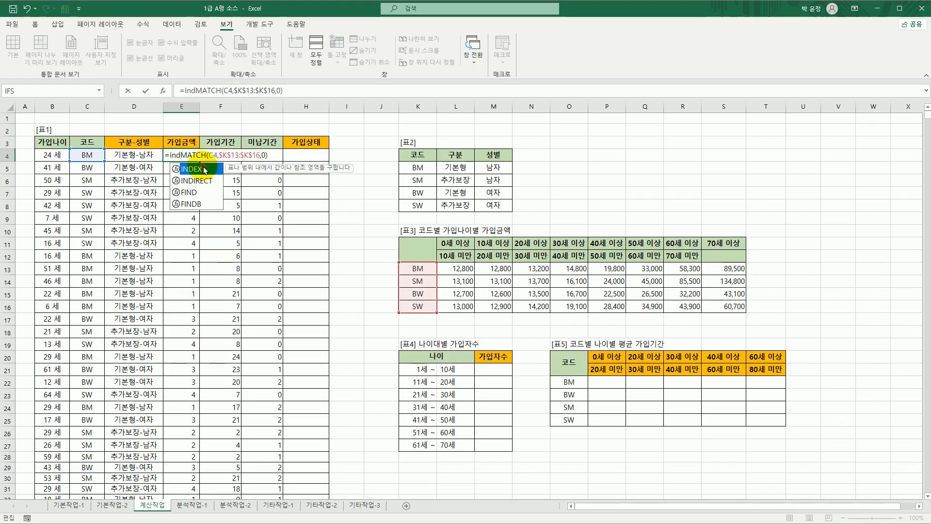
{"action": "double_click", "coordinate": [204, 170]}
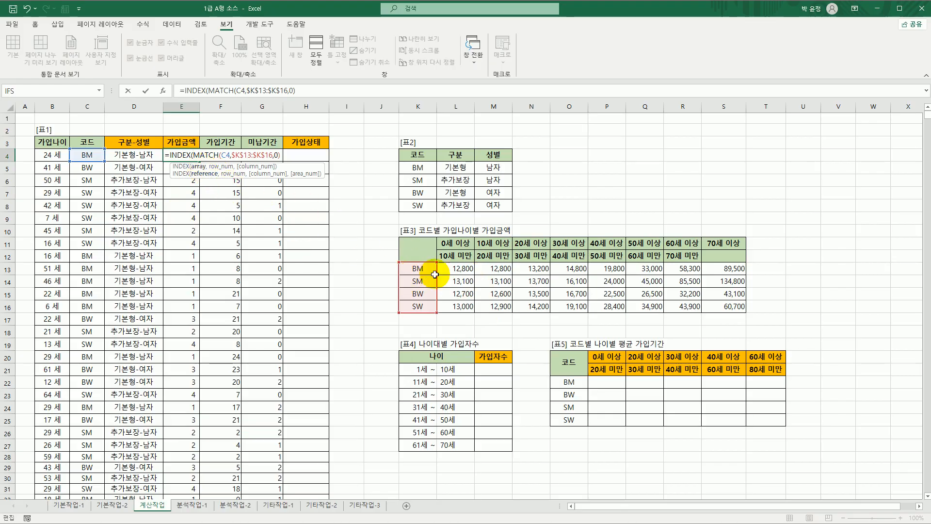
{"action": "left_click_drag", "start_coordinate": [458, 268], "coordinate": [732, 309]}
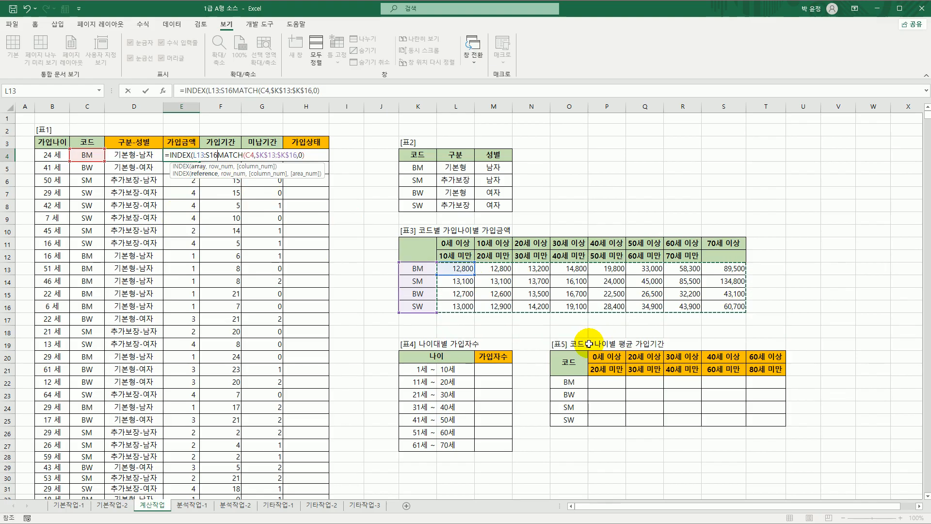
{"action": "key", "text": "F4"}
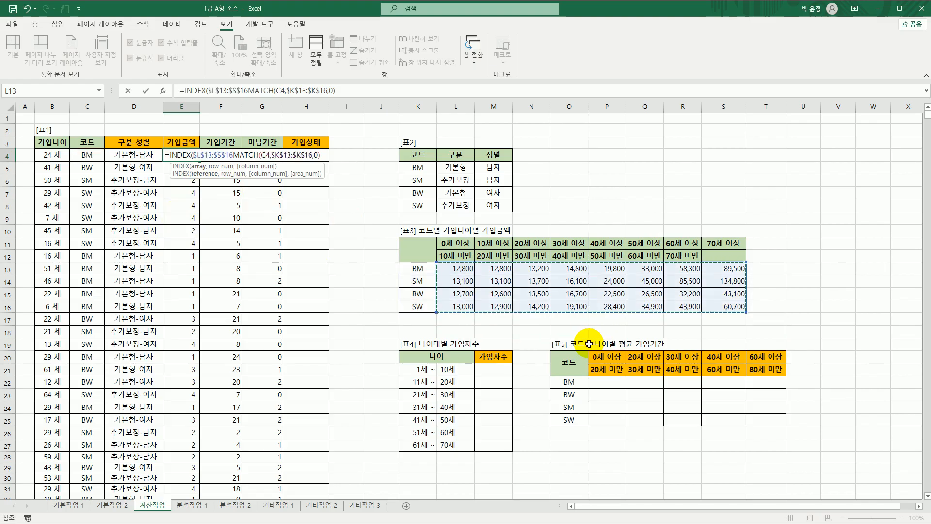
{"action": "type", "text": ","}
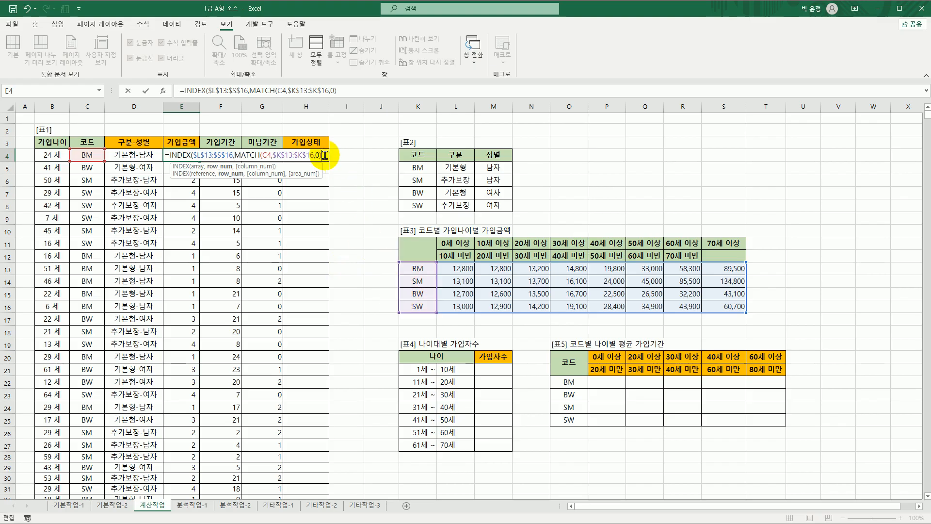
Add a second MATCH as the INDEX column number, looking up B4 in $L$11:$S$11 with match type 1.
{"action": "type", "text": ","}
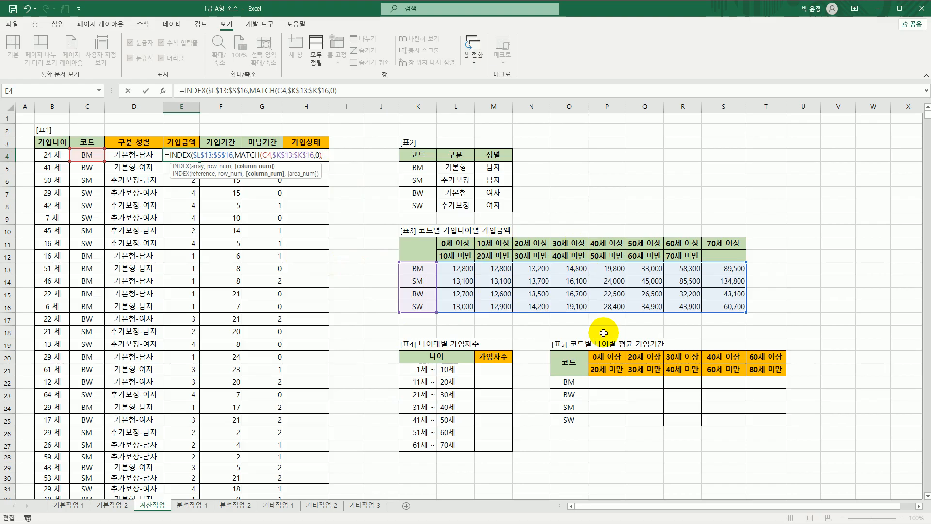
{"action": "type", "text": "m"}
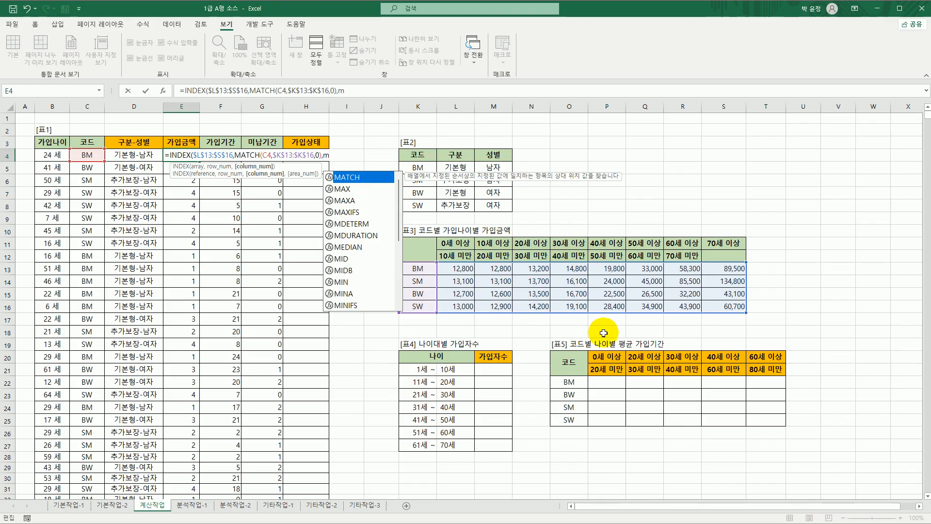
{"action": "left_click", "coordinate": [368, 180]}
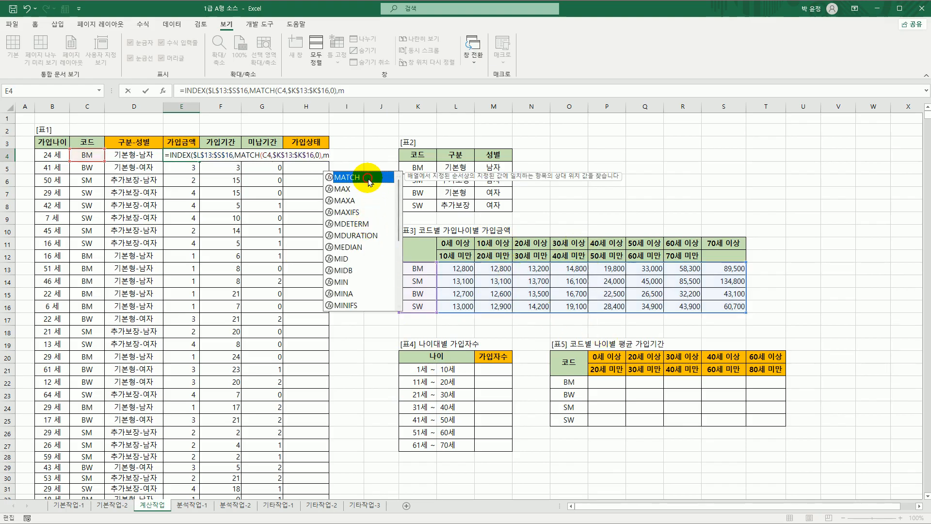
{"action": "double_click", "coordinate": [367, 181]}
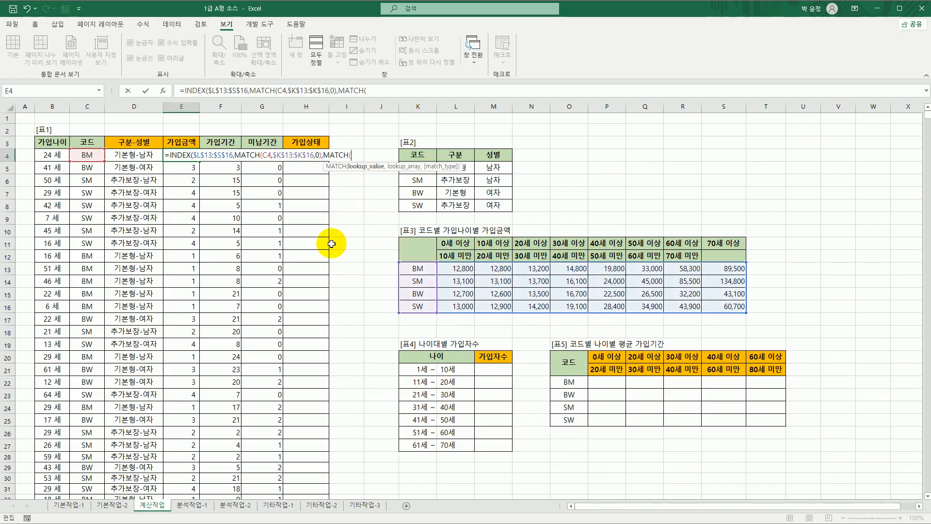
{"action": "left_click", "coordinate": [51, 156]}
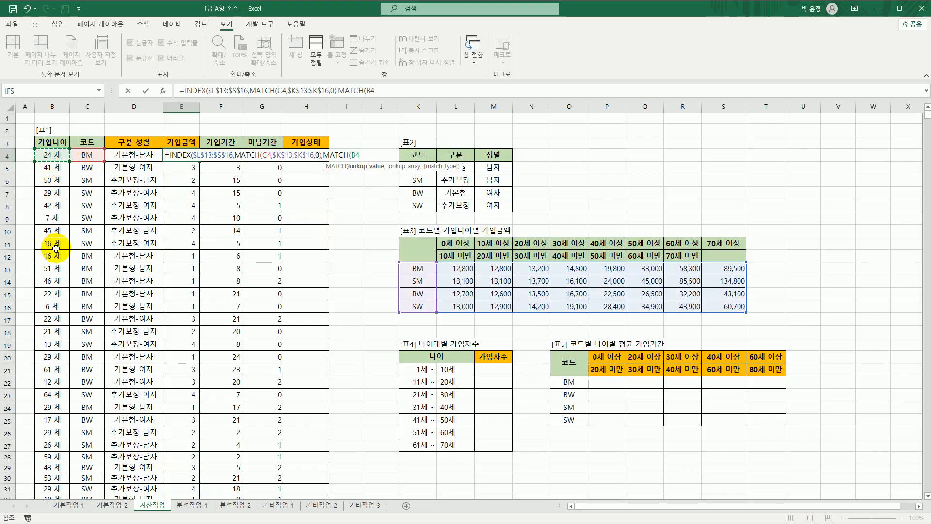
{"action": "left_click_drag", "start_coordinate": [449, 232], "coordinate": [707, 246]}
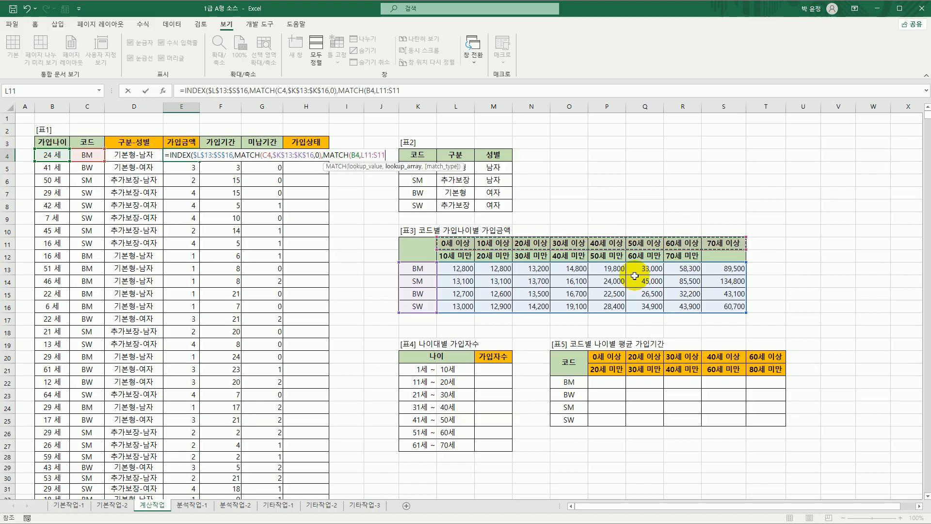
{"action": "key", "text": "F4"}
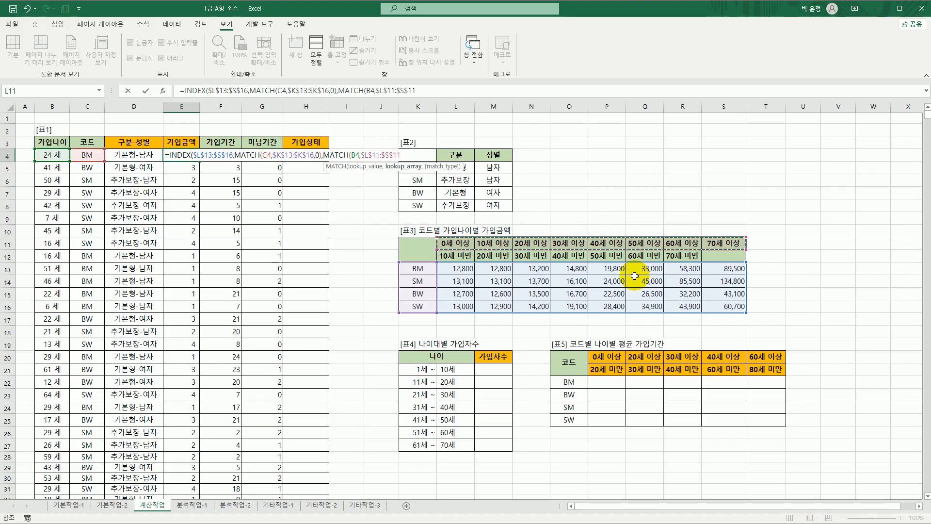
{"action": "type", "text": ","}
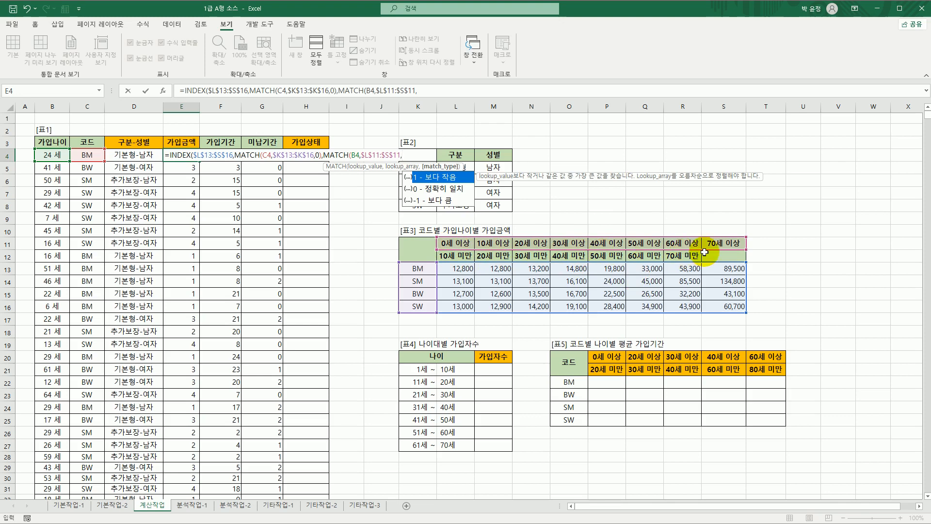
{"action": "double_click", "coordinate": [436, 179]}
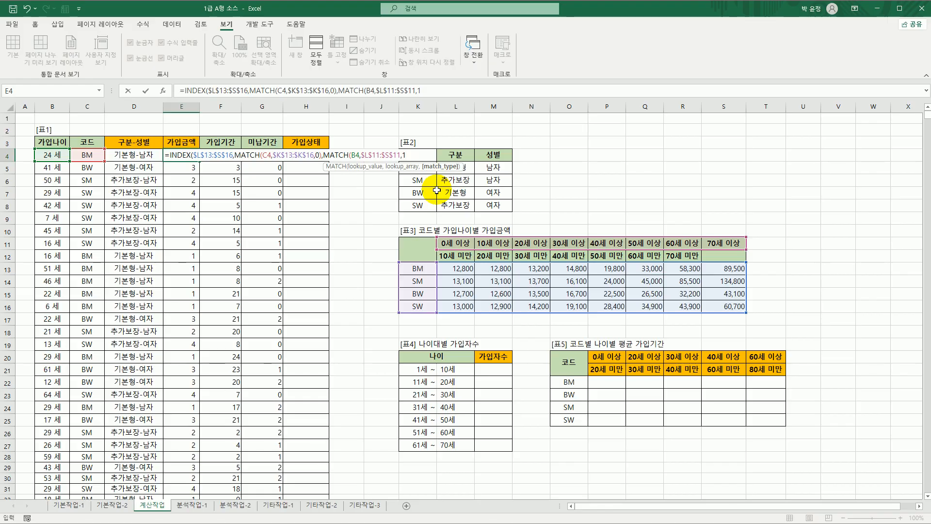
Close and enter E4's INDEX formula, and fill it down the 가입금액 column of 표1.
{"action": "type", "text": ")"}
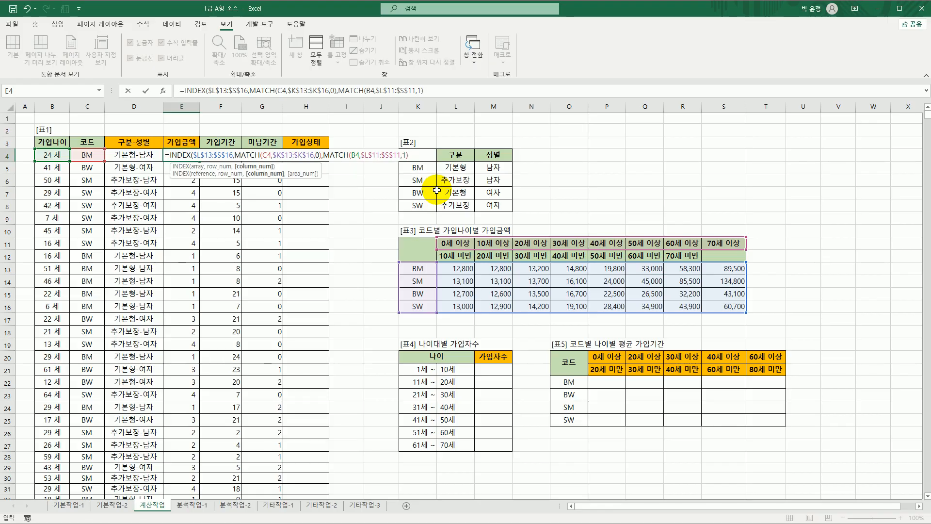
{"action": "type", "text": ")"}
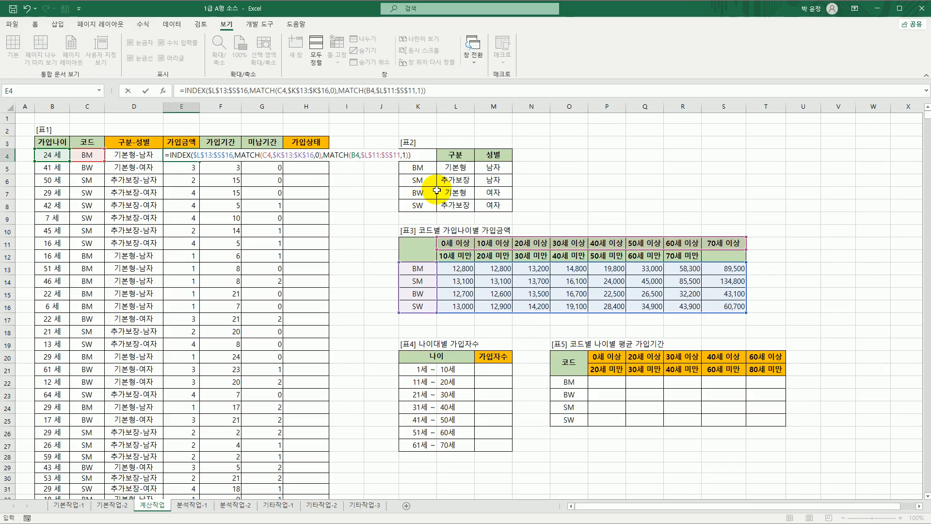
{"action": "key", "text": "Return"}
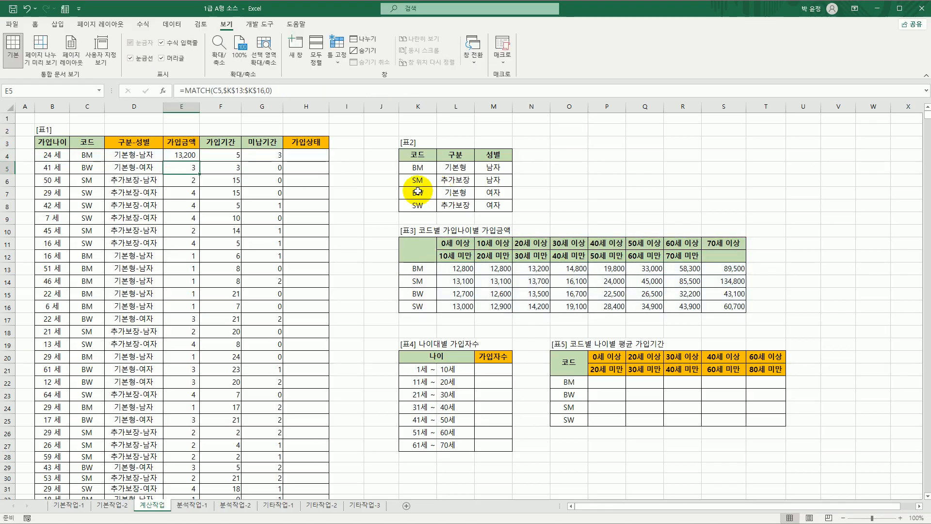
{"action": "left_click", "coordinate": [195, 159]}
{"action": "double_click", "coordinate": [195, 159]}
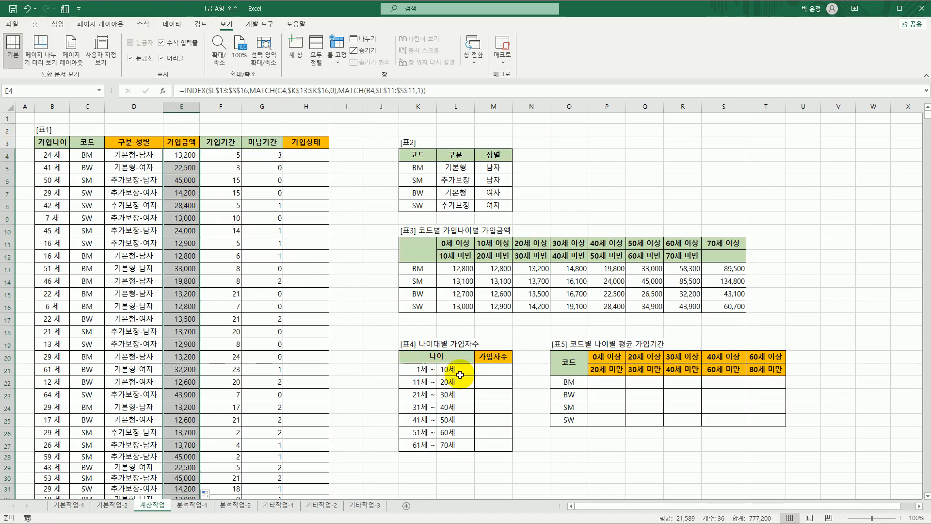
Select M21:M27 in 표4's 가입자수 column and start a TEXT formula with a blank value and an empty format string.
{"action": "left_click", "coordinate": [487, 374]}
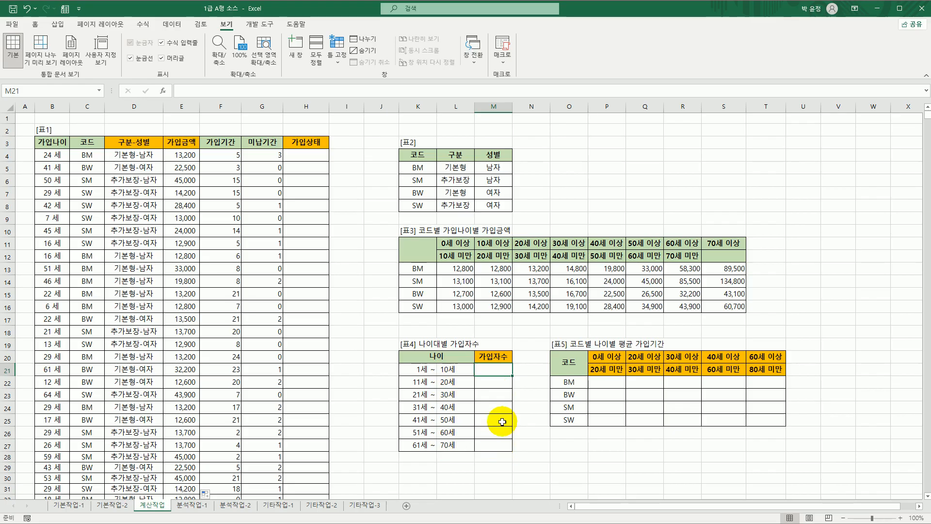
{"action": "left_click_drag", "start_coordinate": [492, 370], "coordinate": [493, 442]}
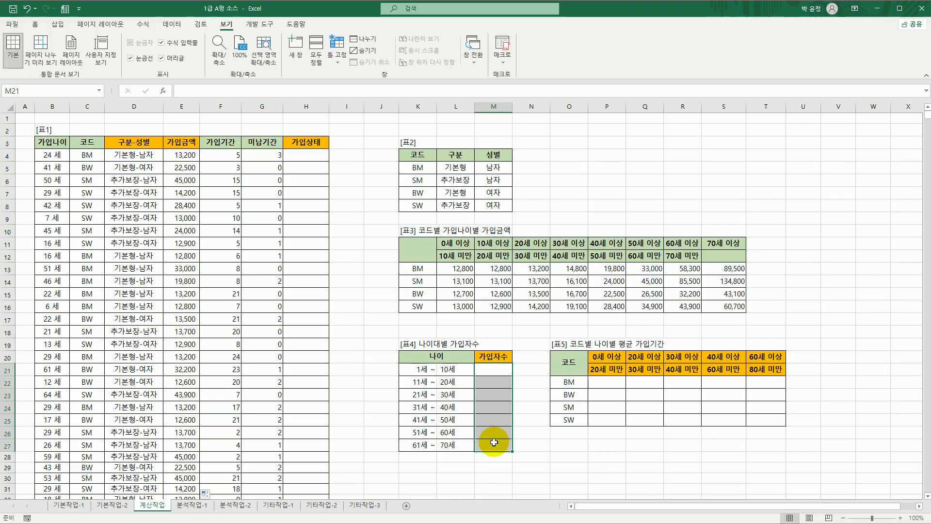
{"action": "type", "text": "="}
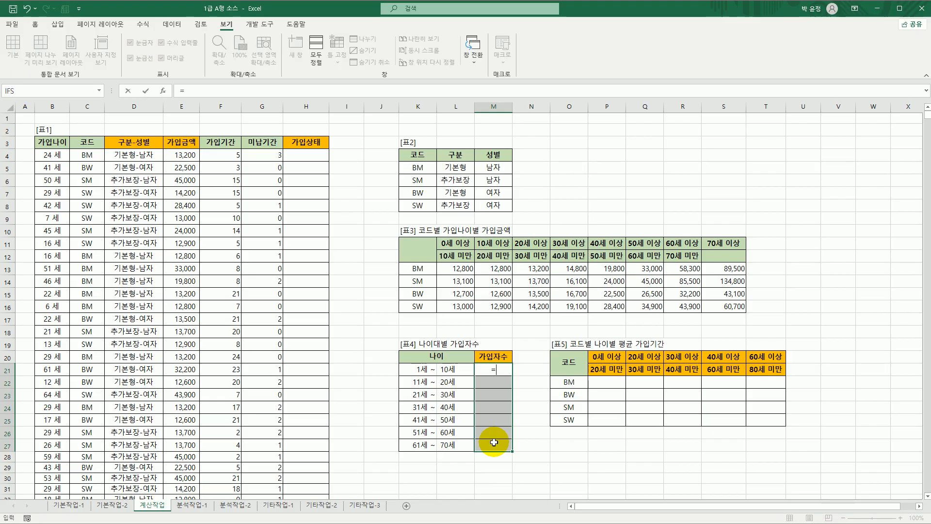
{"action": "type", "text": "text("}
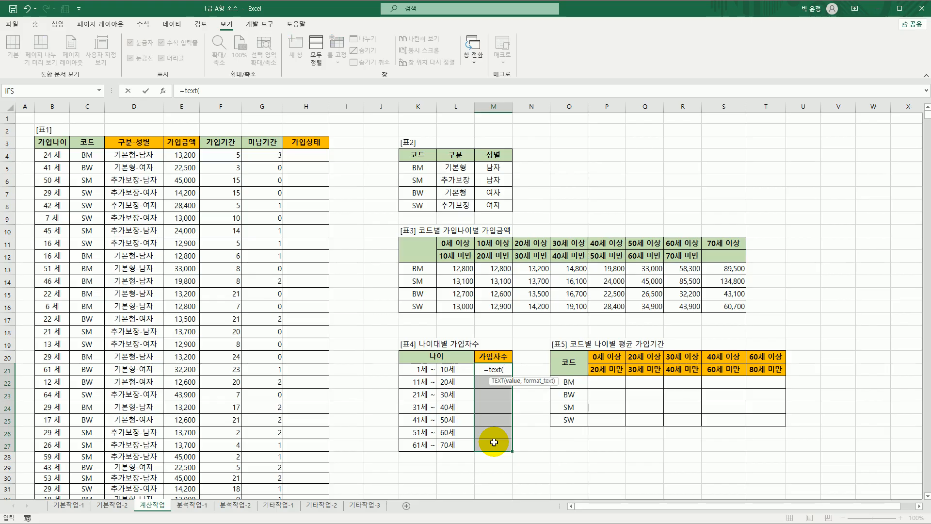
{"action": "type", "text": " ,\"\""}
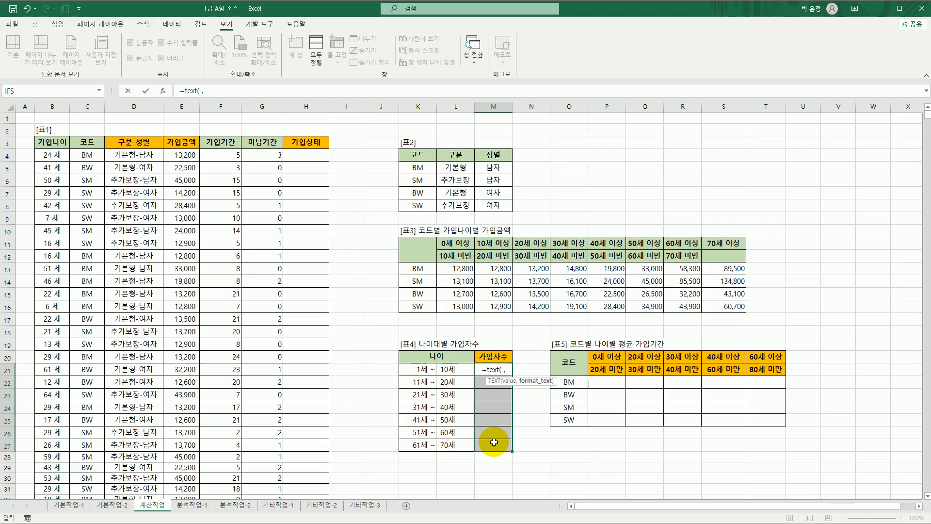
{"action": "type", "text": ")"}
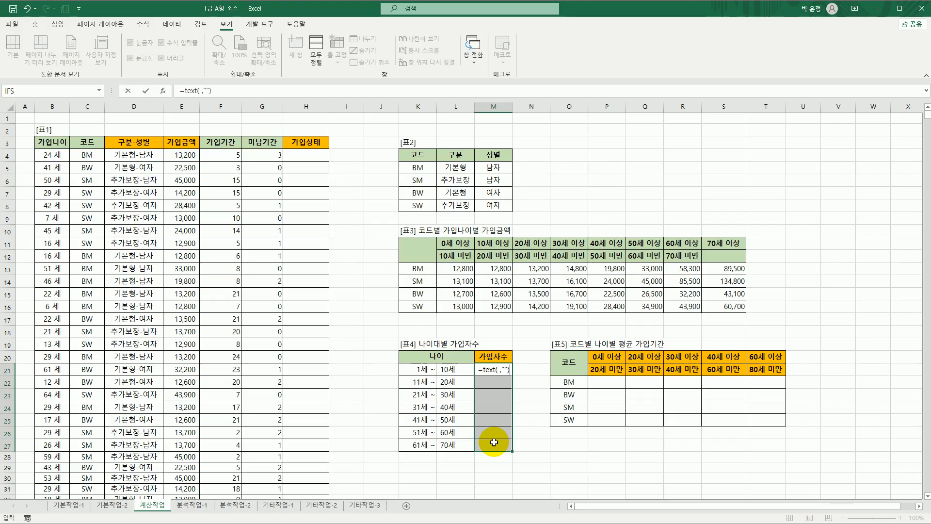
Set the TEXT formula's format string to "[>0]00명;미가입".
{"action": "left_click", "coordinate": [504, 370]}
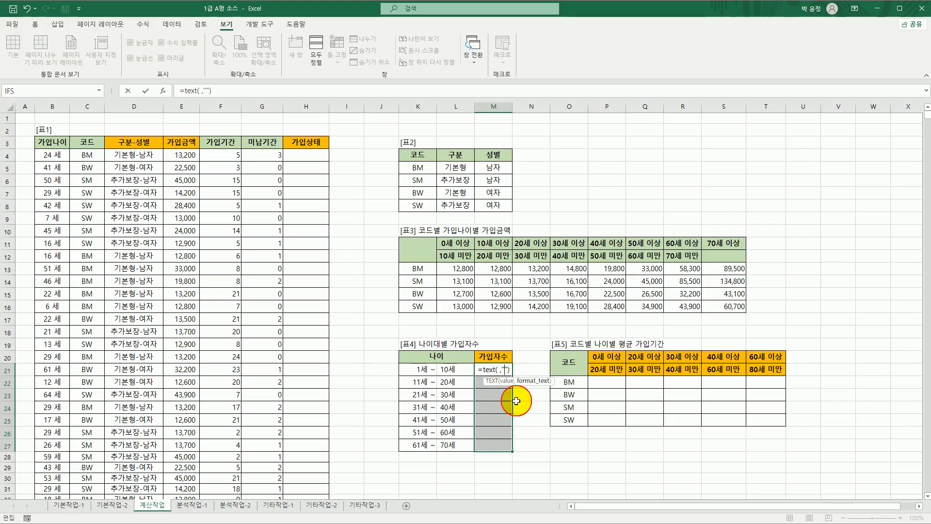
{"action": "type", "text": "[>0]"}
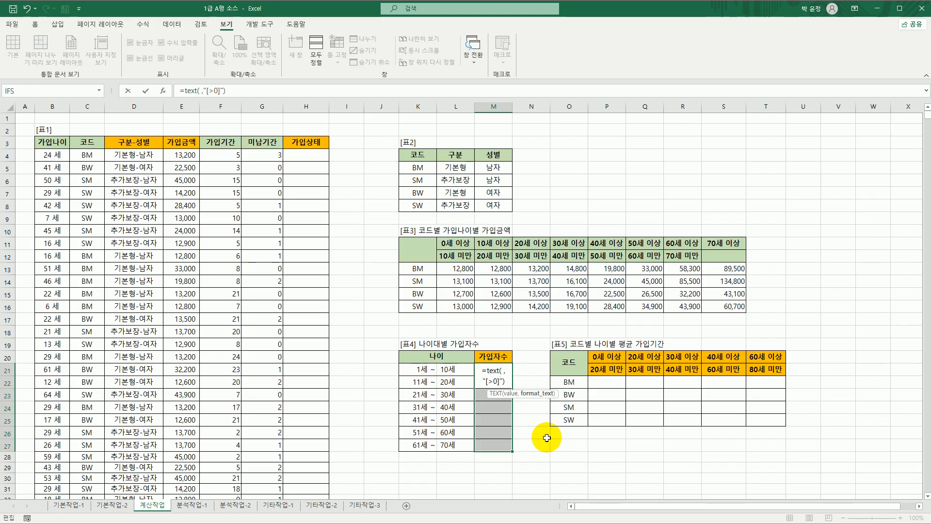
{"action": "type", "text": "00명;"}
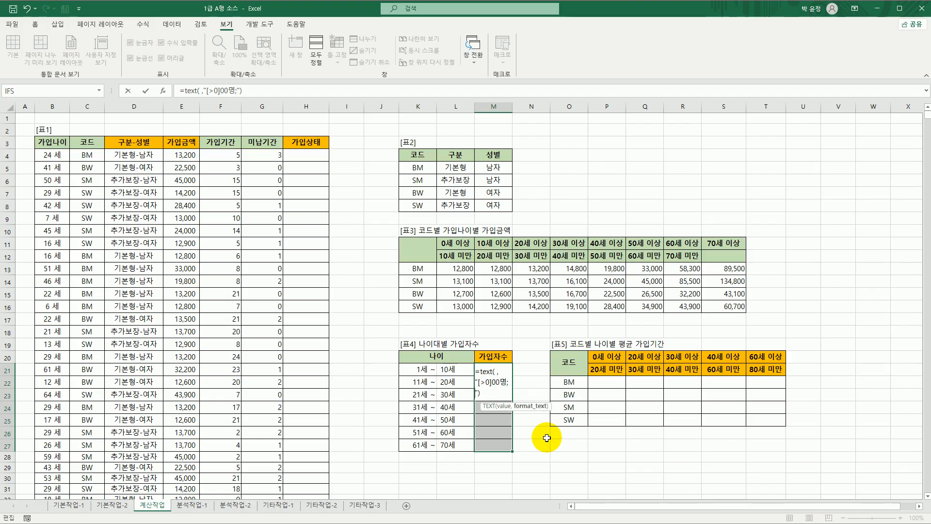
{"action": "type", "text": "미가입"}
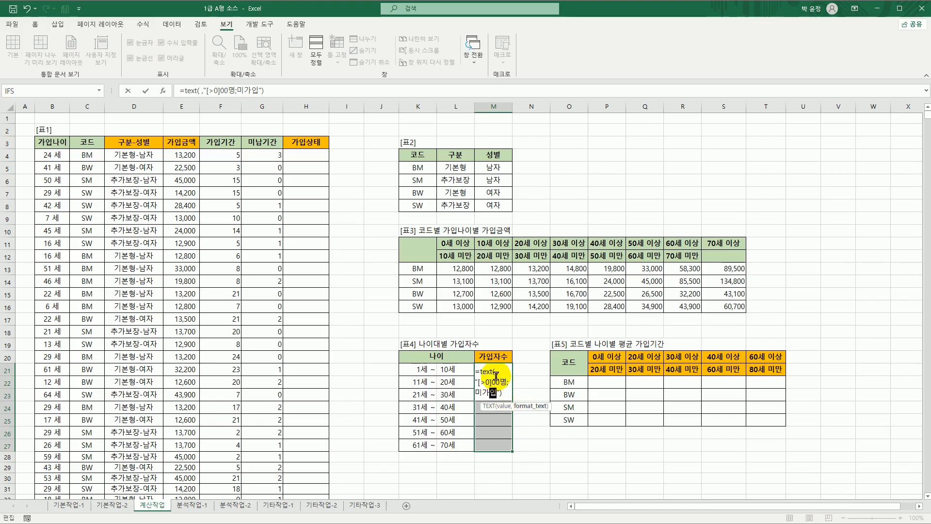
Nest FREQUENCY as the TEXT formula's value, with 표1's ages B4:B39 as the data array.
{"action": "left_click", "coordinate": [504, 406]}
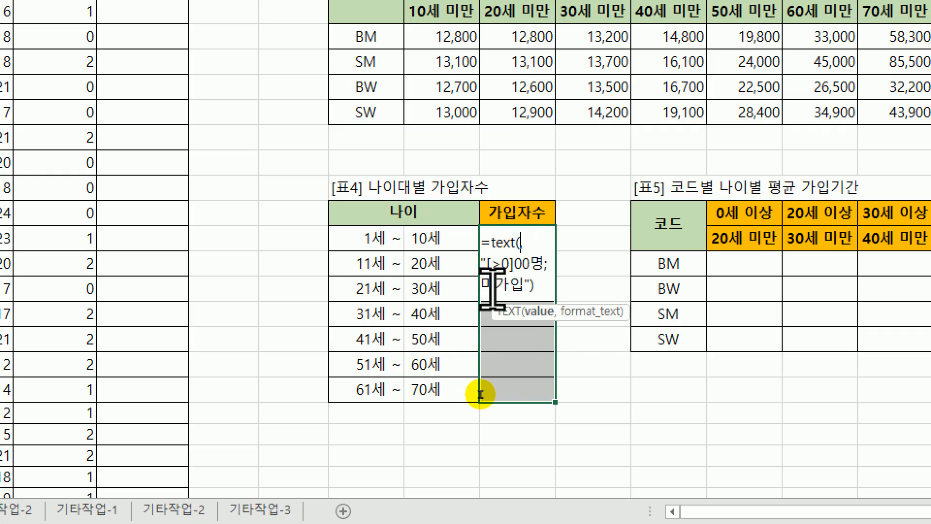
{"action": "type", "text": "fr"}
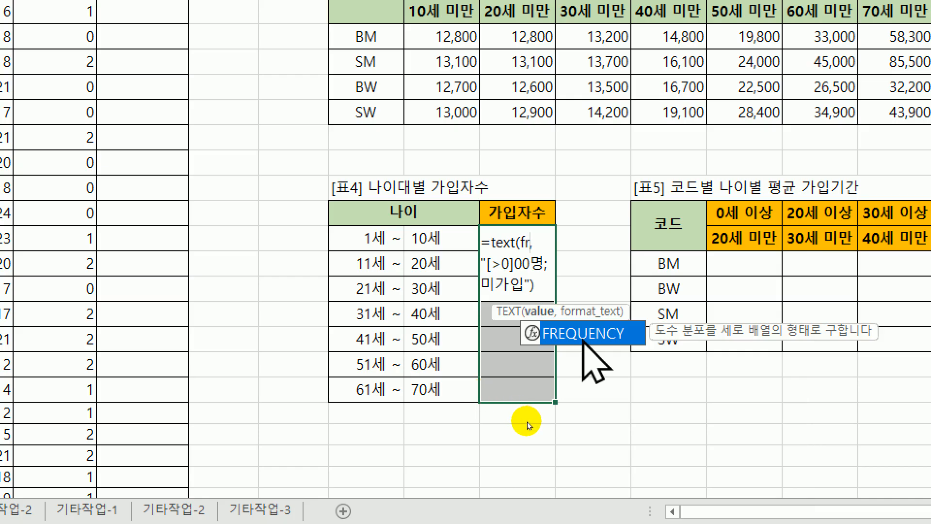
{"action": "key", "text": "Tab"}
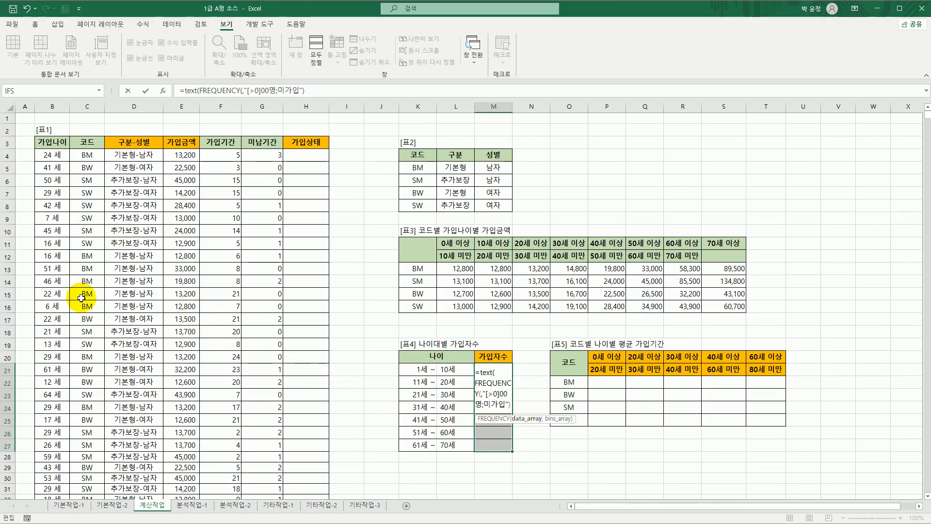
{"action": "left_click_drag", "start_coordinate": [48, 154], "coordinate": [49, 474]}
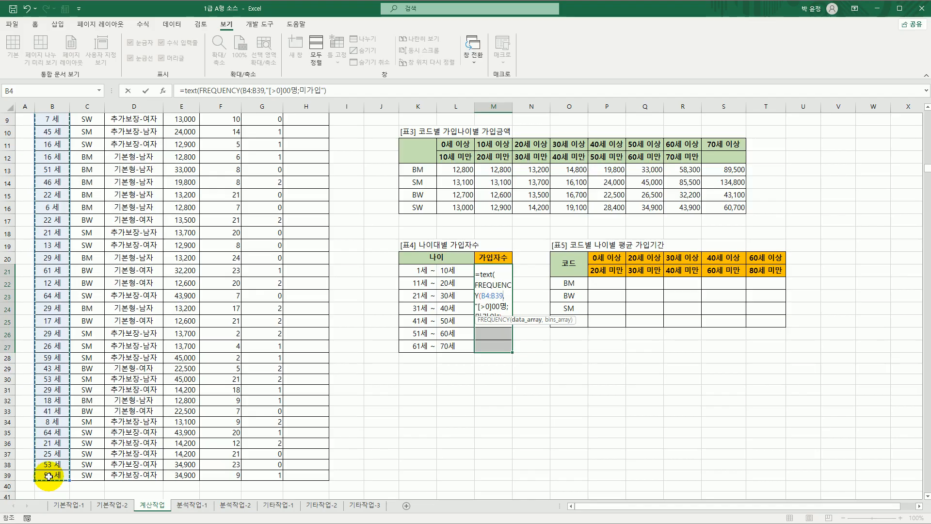
Add L21:L27 as FREQUENCY's bins array, close it, and enter the formula as an array formula across M21:M27.
{"action": "type", "text": ","}
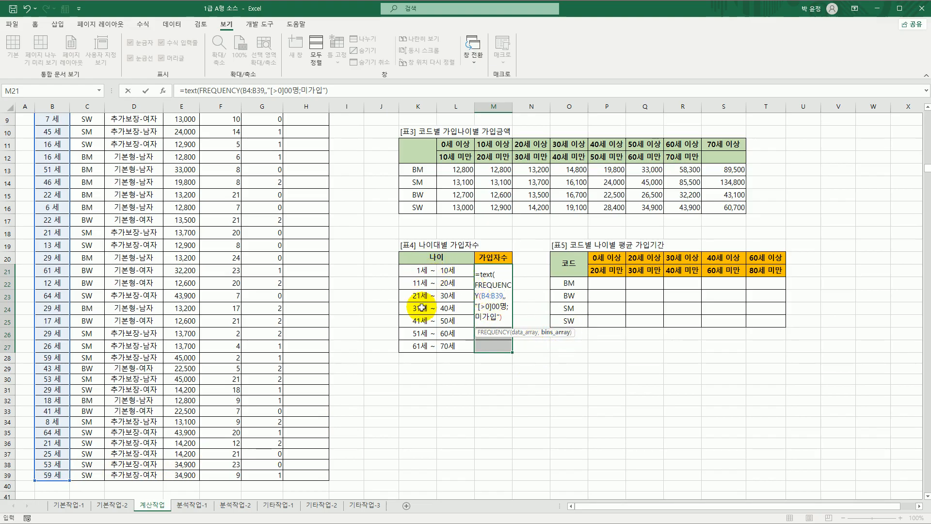
{"action": "left_click_drag", "start_coordinate": [445, 270], "coordinate": [451, 344]}
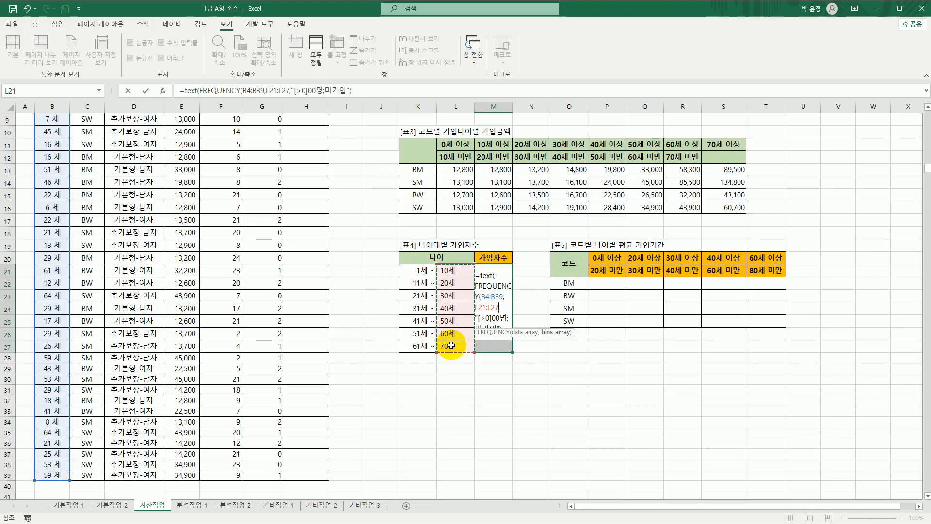
{"action": "type", "text": ")"}
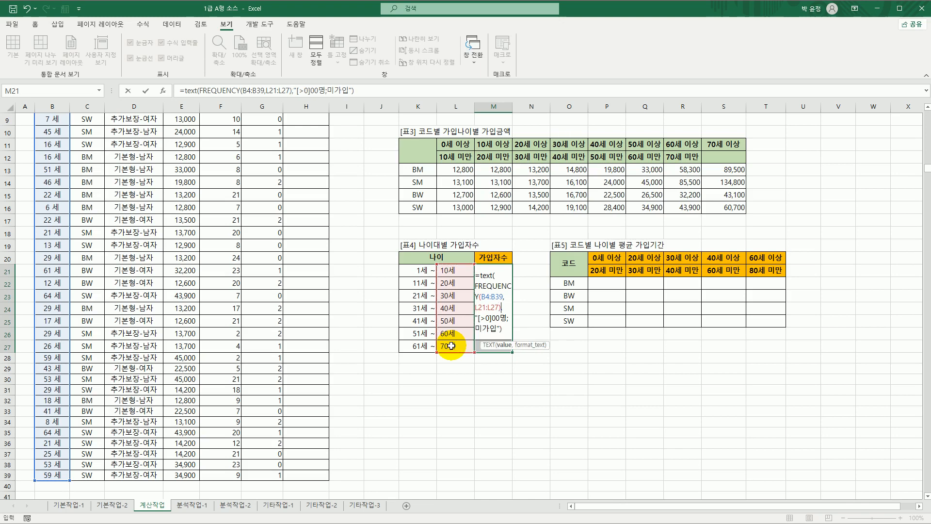
{"action": "left_click", "coordinate": [505, 331]}
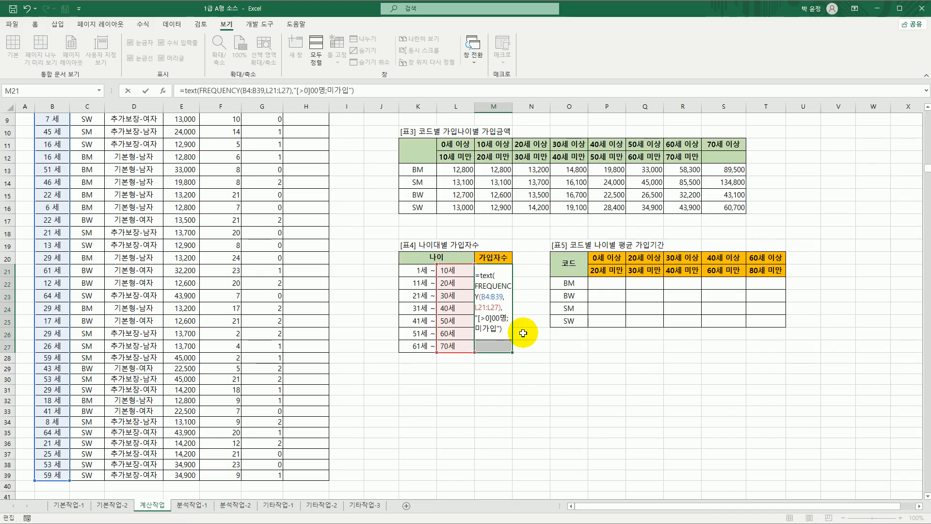
{"action": "key", "text": "ctrl+shift+Return"}
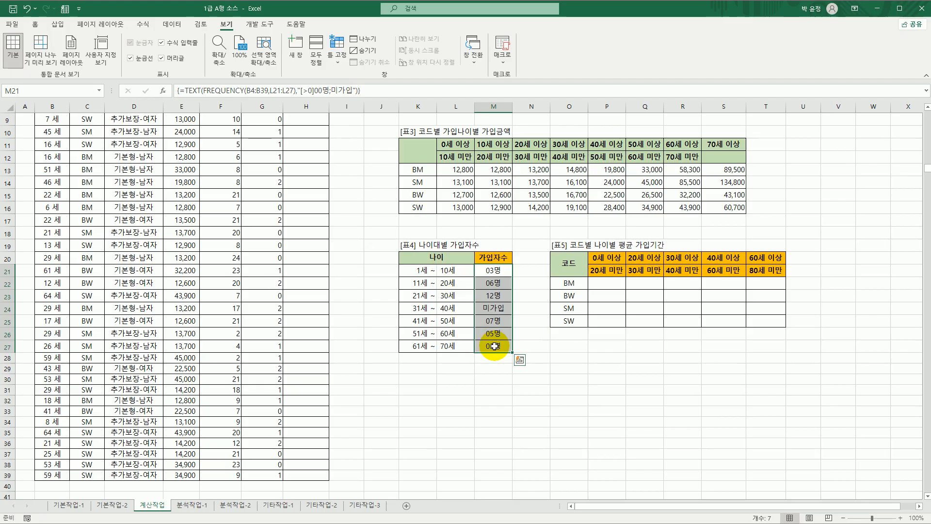
Start an IFERROR formula in 표5's P22 with a blank value and an empty string as the error value.
{"action": "left_click", "coordinate": [602, 288]}
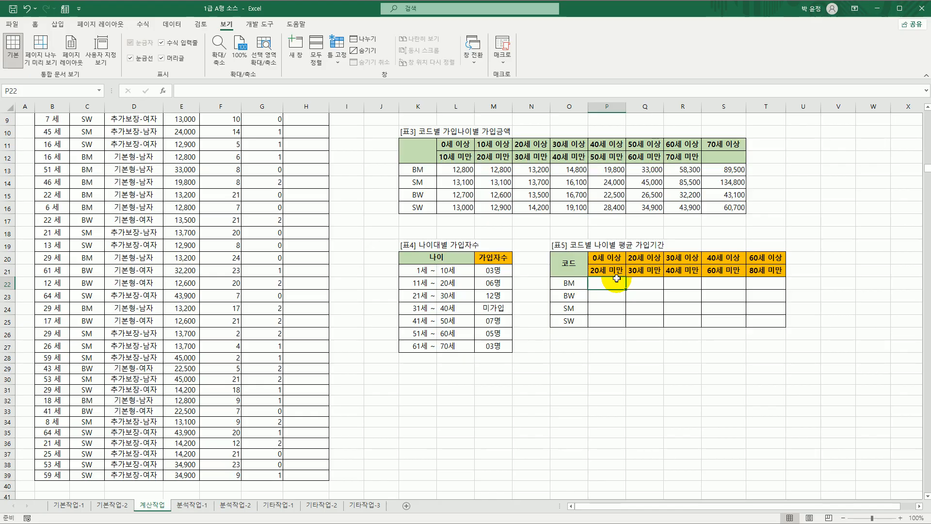
{"action": "type", "text": "="}
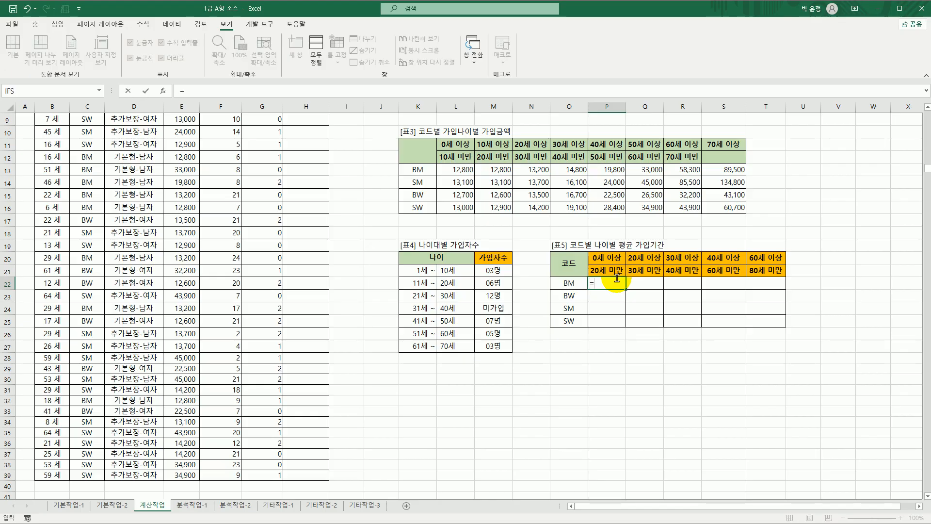
{"action": "type", "text": "if"}
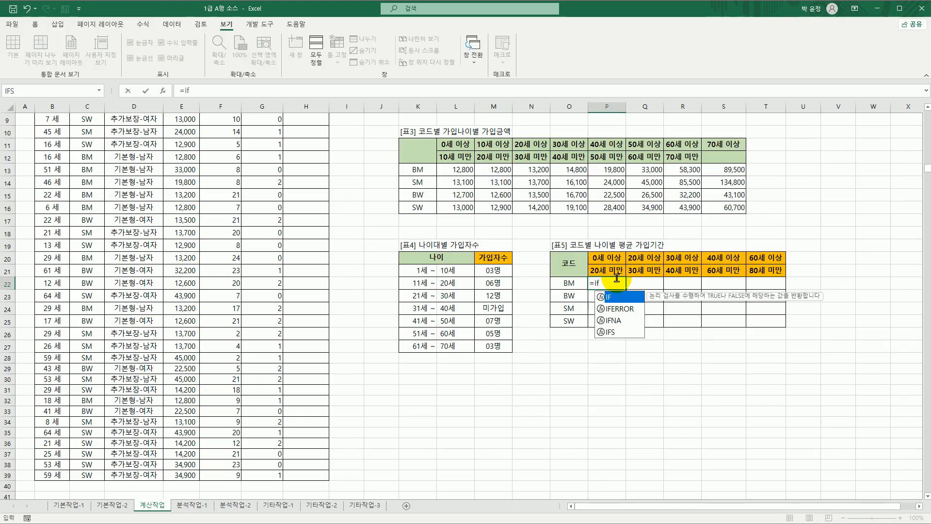
{"action": "double_click", "coordinate": [616, 308]}
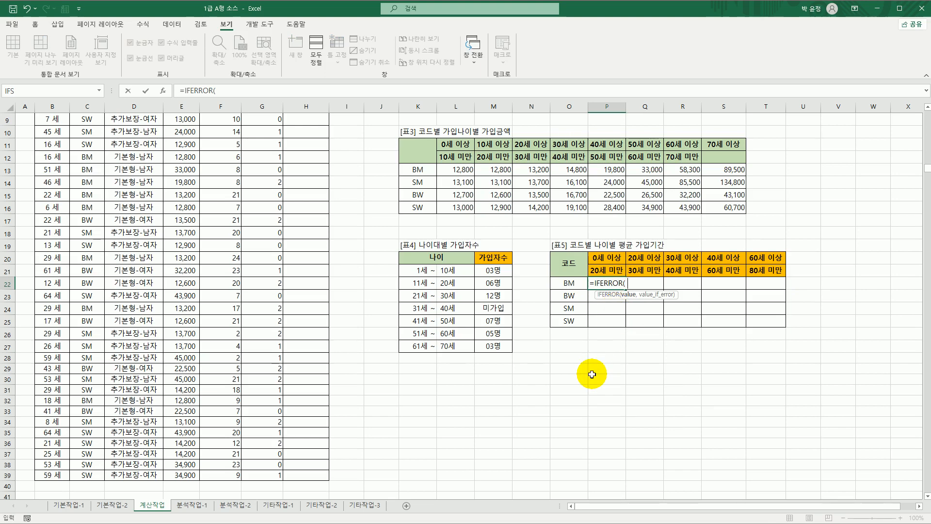
{"action": "type", "text": ",\"\")"}
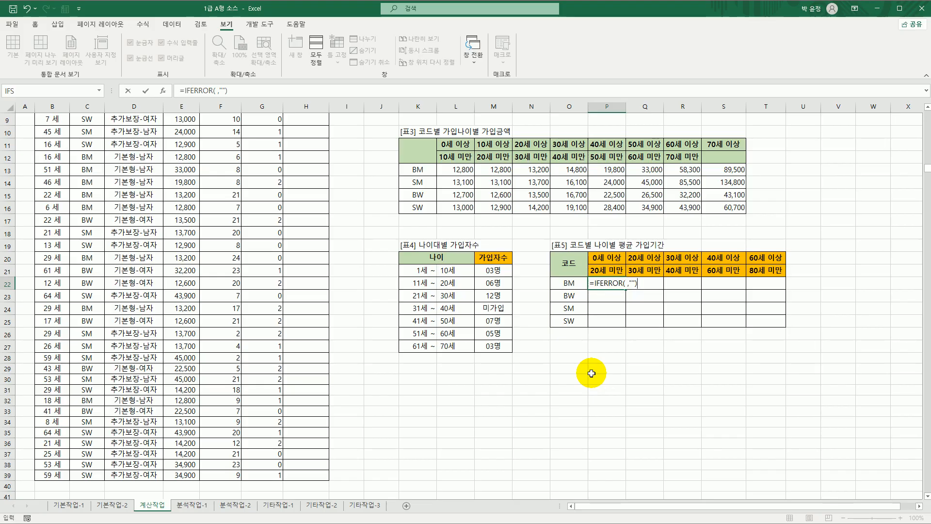
Nest AVERAGE in IFERROR's value argument in P22, with an IF function inside it.
{"action": "left_click", "coordinate": [626, 284]}
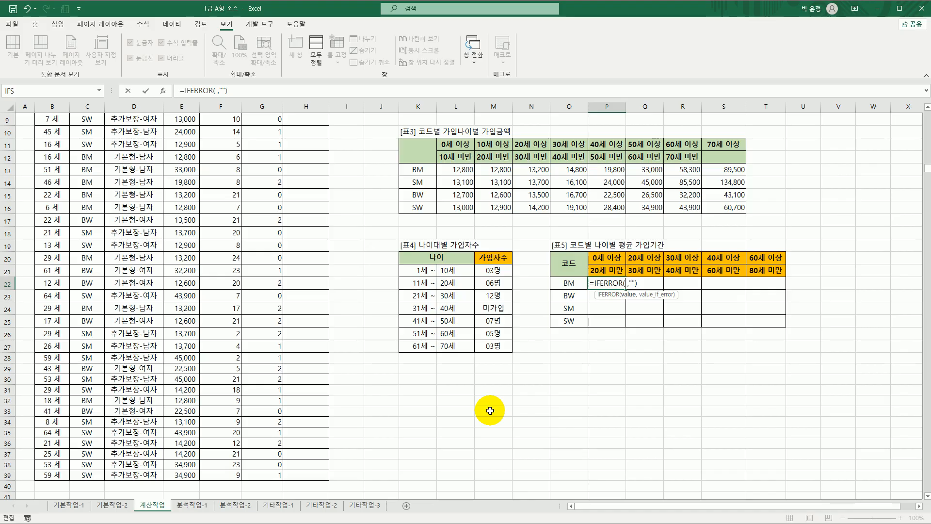
{"action": "type", "text": "av"}
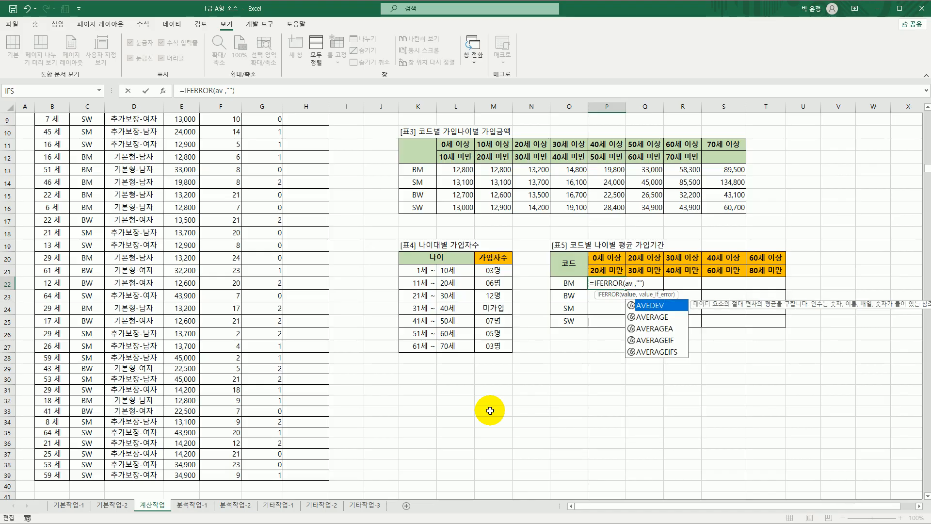
{"action": "left_click", "coordinate": [654, 318]}
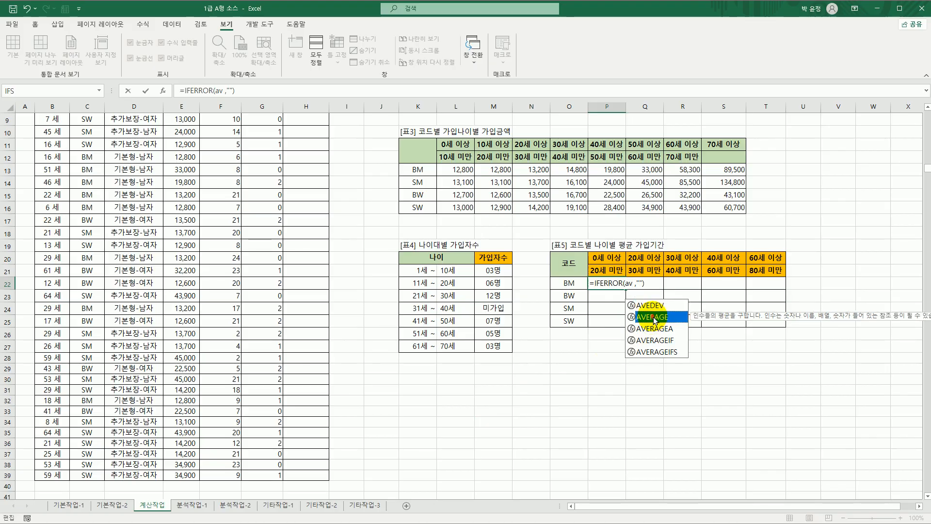
{"action": "double_click", "coordinate": [654, 318]}
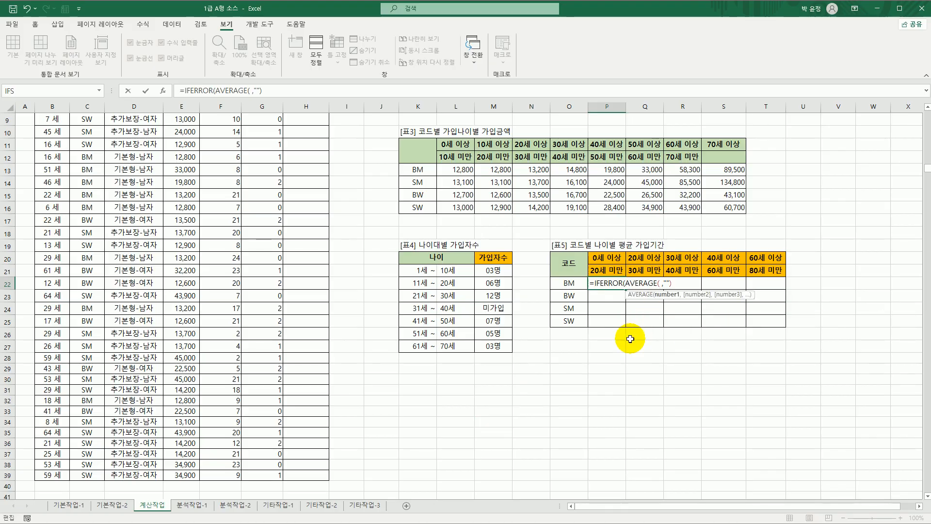
{"action": "type", "text": "if"}
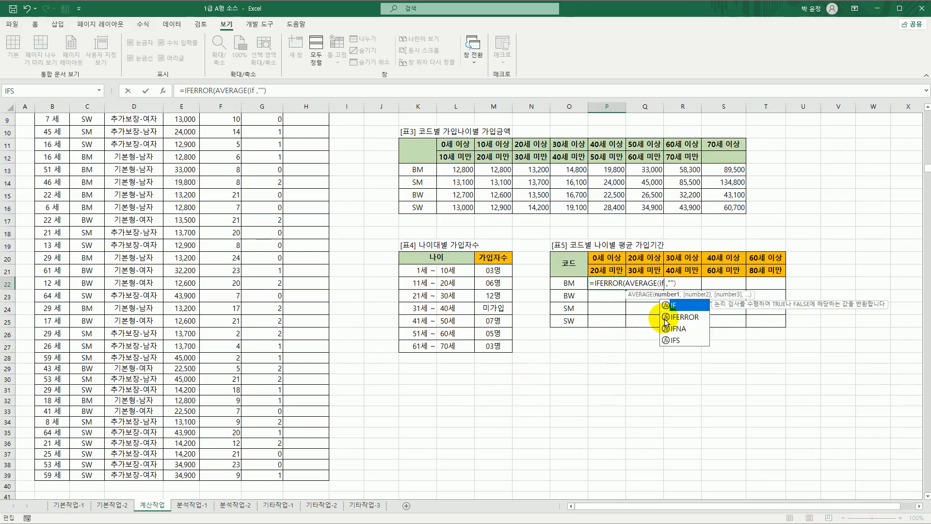
{"action": "double_click", "coordinate": [674, 305]}
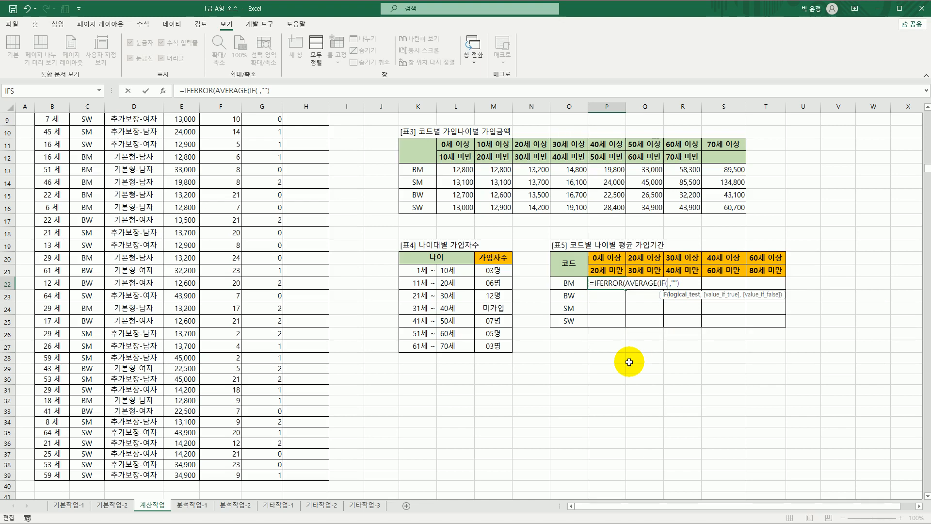
Lay out the IF's logical test as two empty parenthesised conditions multiplied together, followed by a comma, with a space inside each pair.
{"action": "type", "text": "()*(),"}
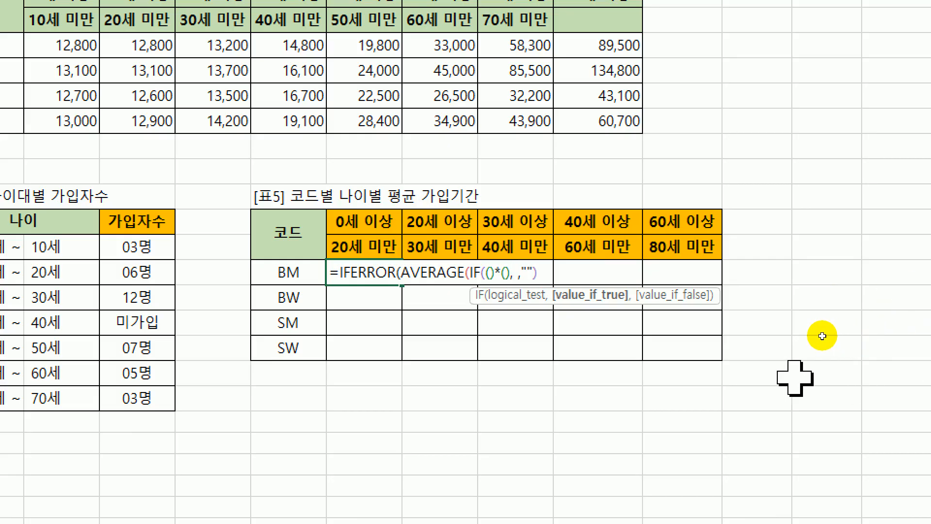
{"action": "left_click", "coordinate": [490, 279]}
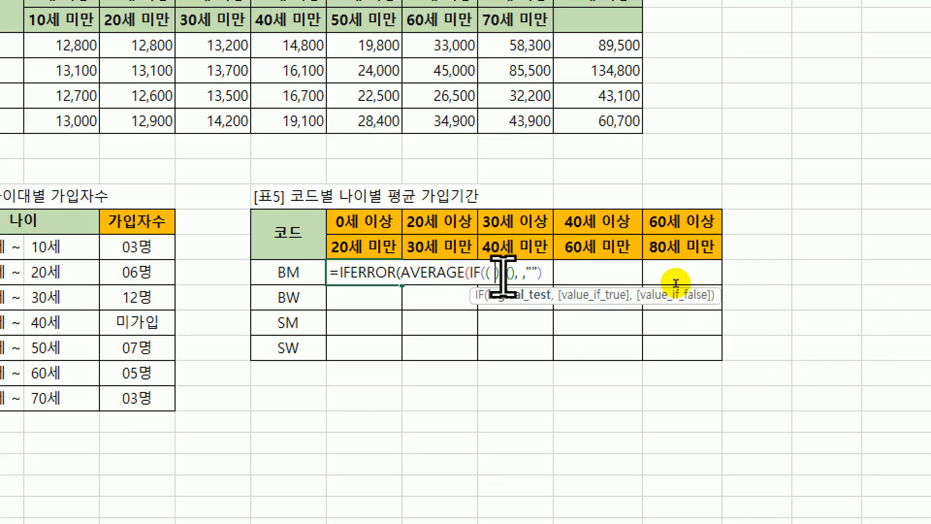
{"action": "left_click", "coordinate": [510, 272]}
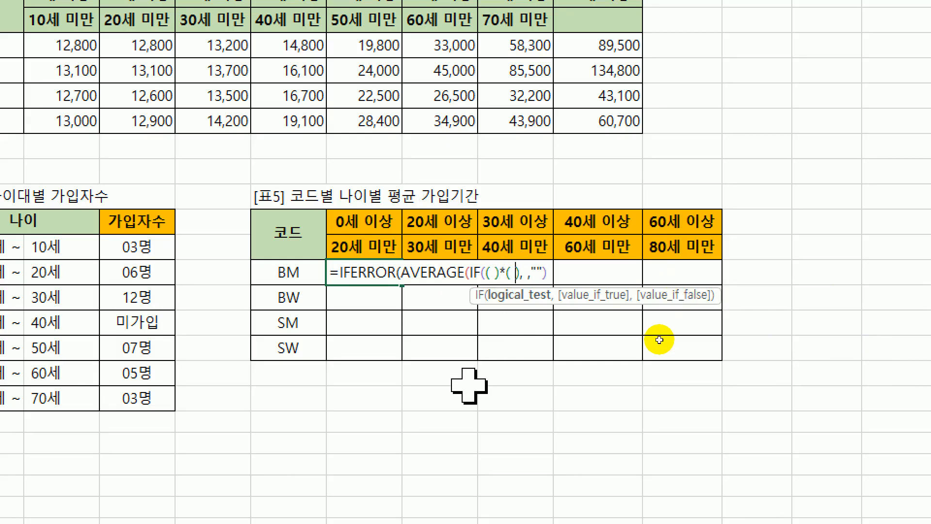
Set the IF's value-if-true argument to 표1's 가입기간 range as the absolute reference $F$4:$F$39.
{"action": "left_click", "coordinate": [523, 273]}
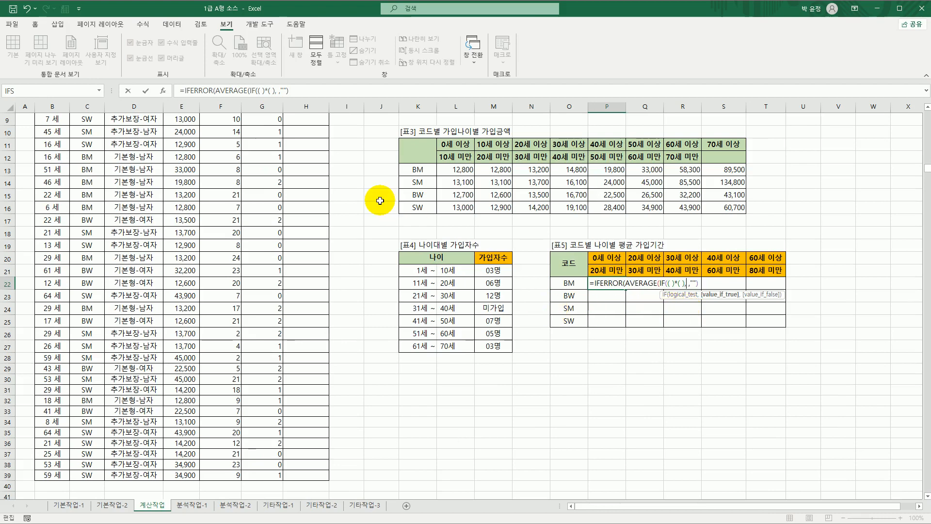
{"action": "scroll", "coordinate": [339, 183], "scroll_direction": "up", "scroll_amount": 3}
{"action": "left_click", "coordinate": [209, 155]}
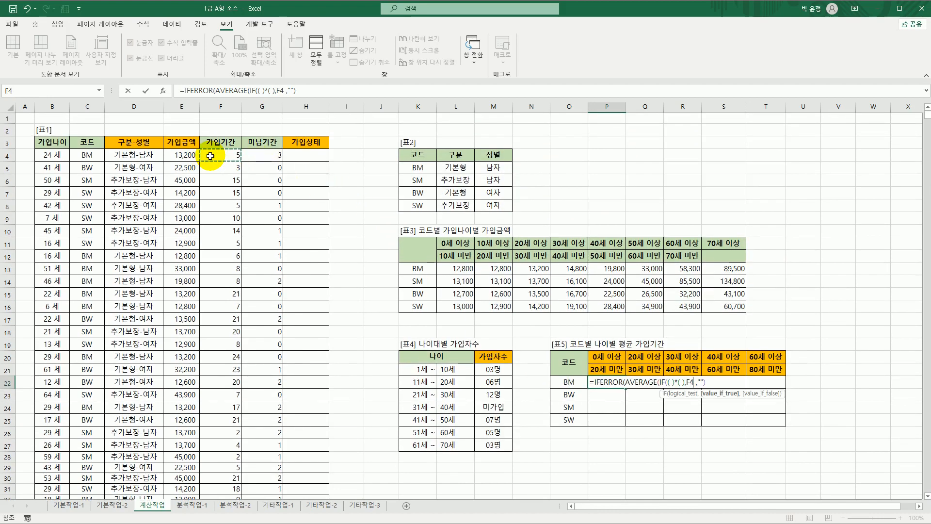
{"action": "left_click_drag", "start_coordinate": [210, 155], "coordinate": [207, 475]}
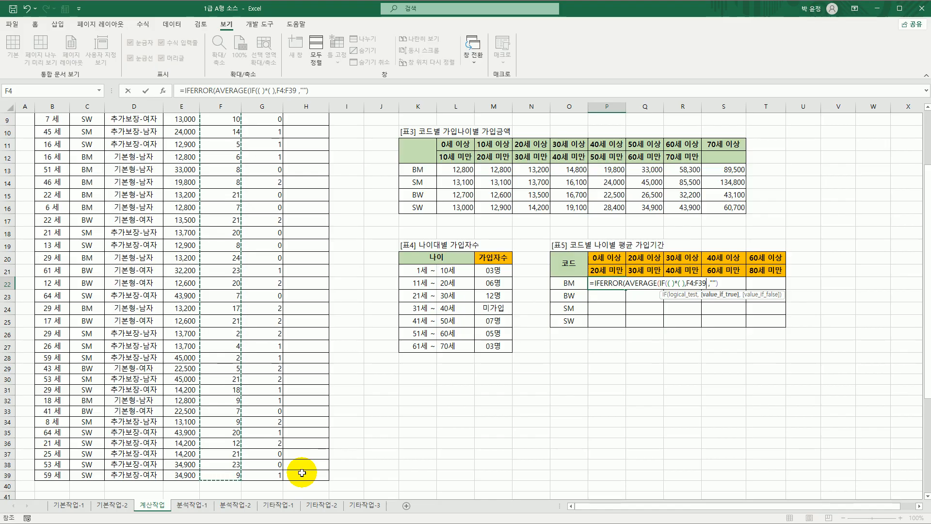
{"action": "key", "text": "F4"}
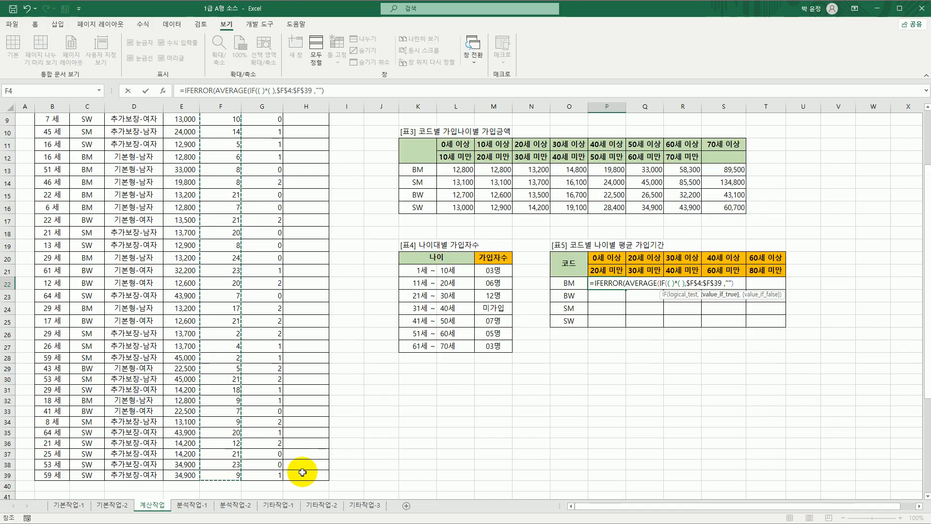
Fill the IF's first condition with $C$4:$C$39=$O22, comparing 표1's codes with the row's 코드, and remove the spare space.
{"action": "left_click", "coordinate": [669, 285]}
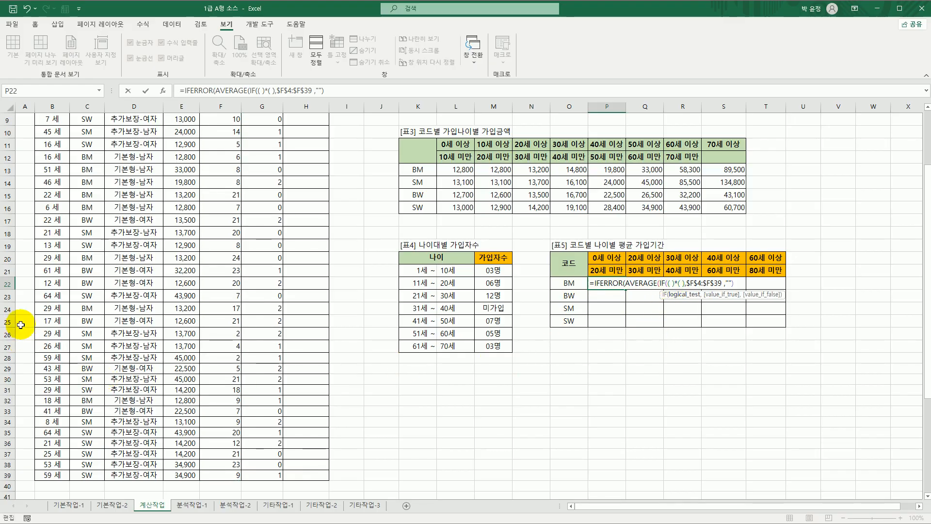
{"action": "scroll", "coordinate": [21, 324], "scroll_direction": "up", "scroll_amount": 3}
{"action": "left_click_drag", "start_coordinate": [84, 155], "coordinate": [83, 475]}
{"action": "key", "text": "F4"}
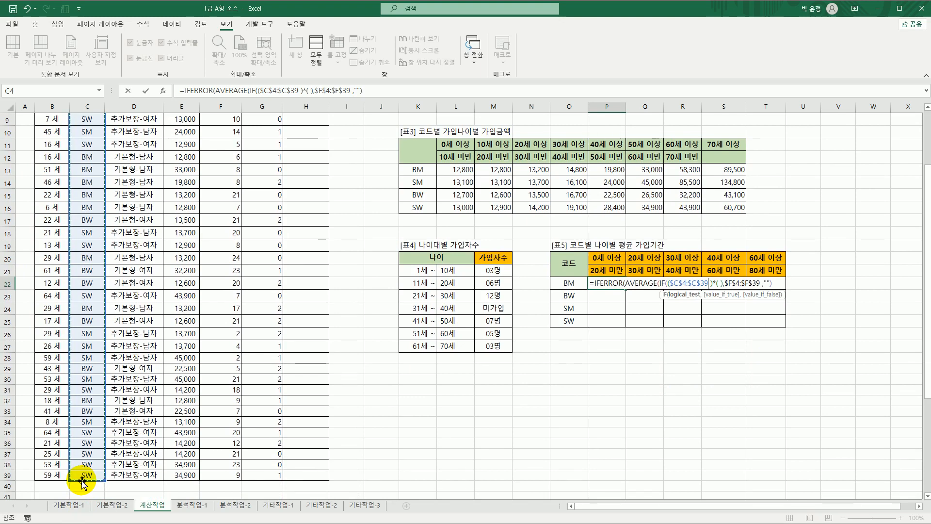
{"action": "type", "text": "="}
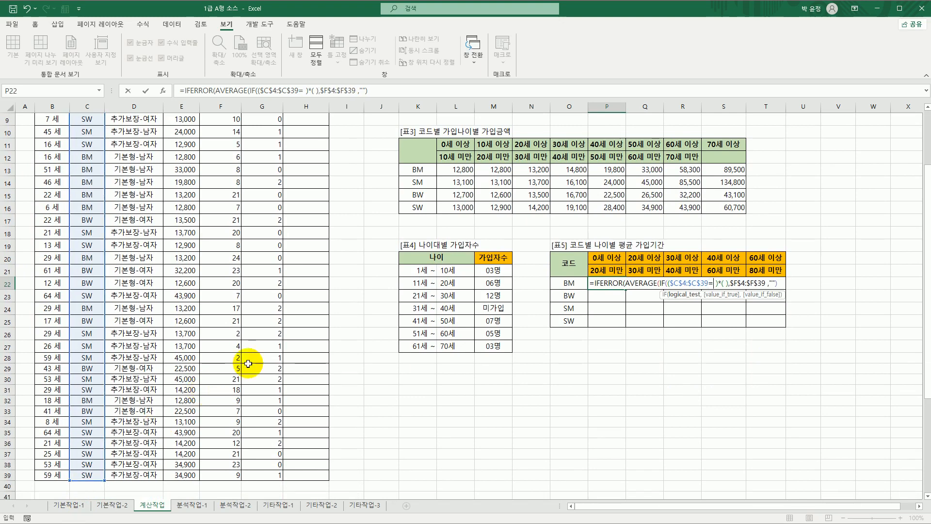
{"action": "left_click", "coordinate": [580, 283]}
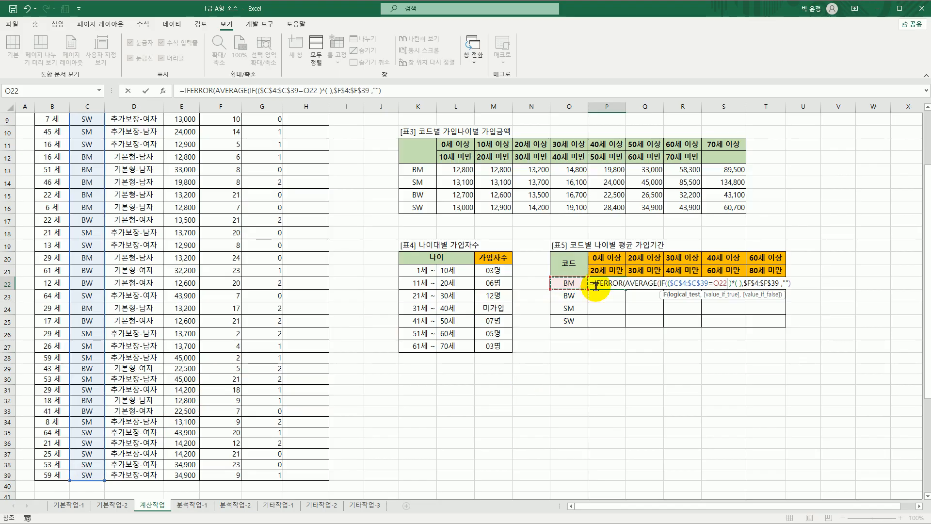
{"action": "key", "text": "F4"}
{"action": "key", "text": "F4"}
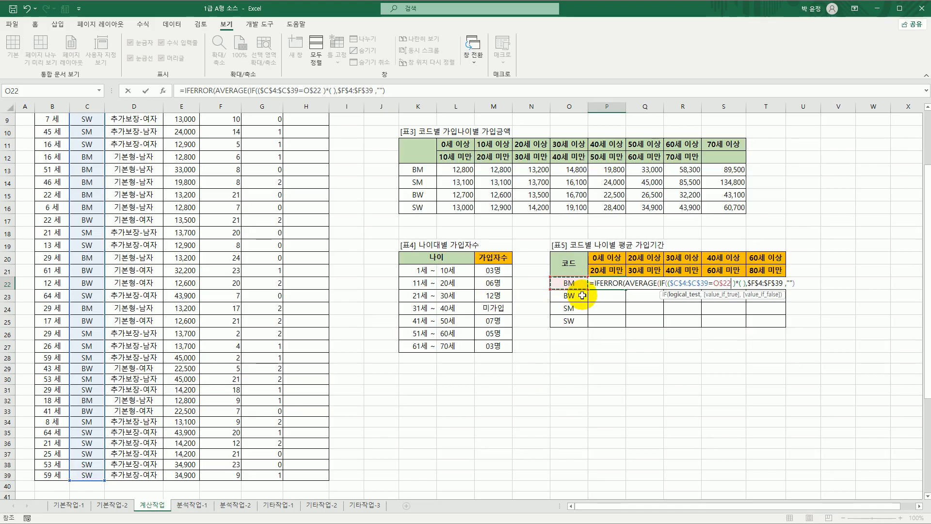
{"action": "key", "text": "F4"}
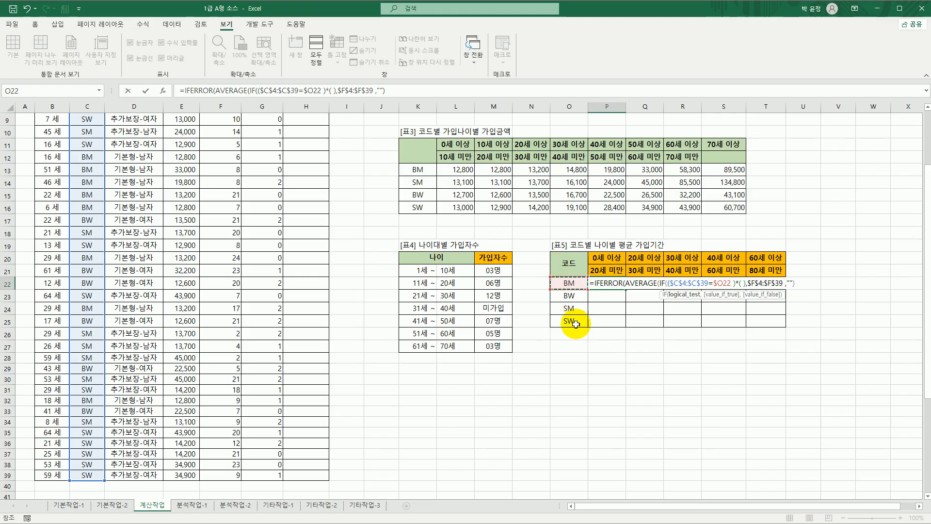
{"action": "key", "text": "Delete"}
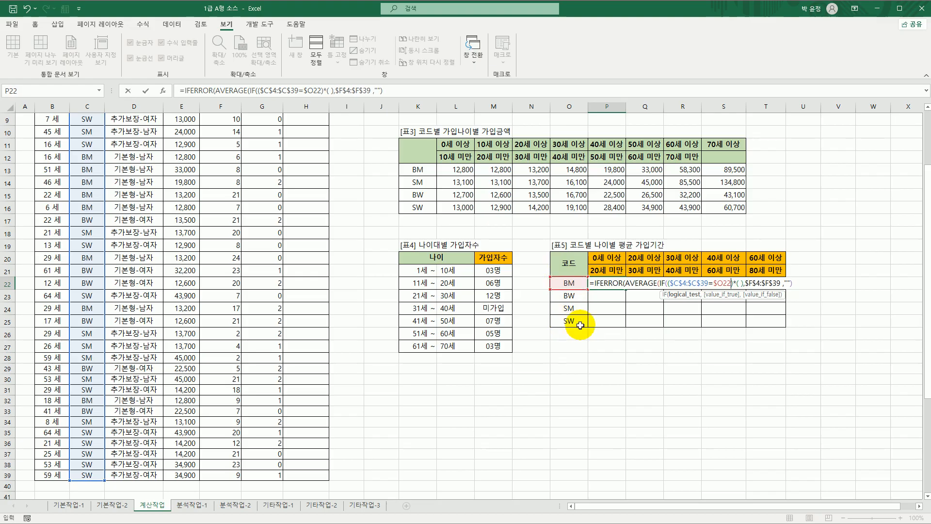
Replace the spare space in the IF's second condition with 표1's age range as the absolute reference $B$4:$B$39.
{"action": "left_click", "coordinate": [740, 283]}
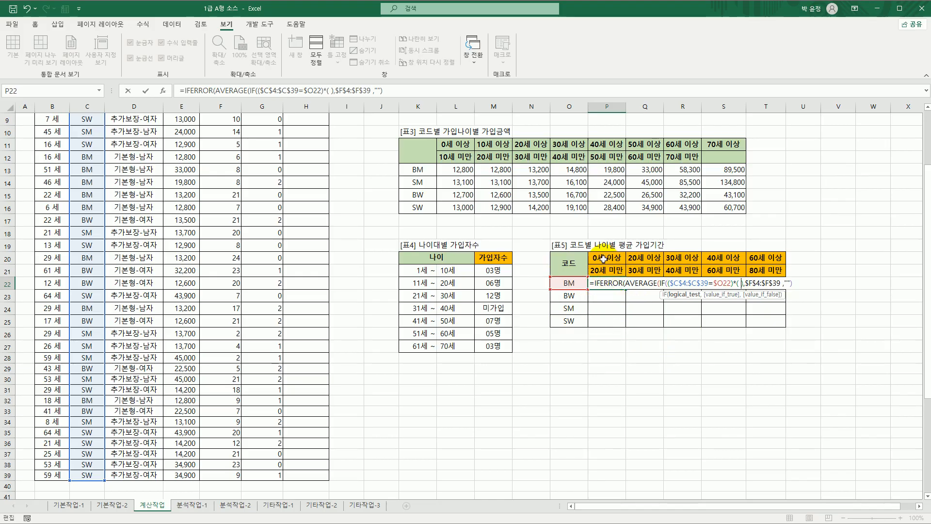
{"action": "left_click", "coordinate": [744, 283]}
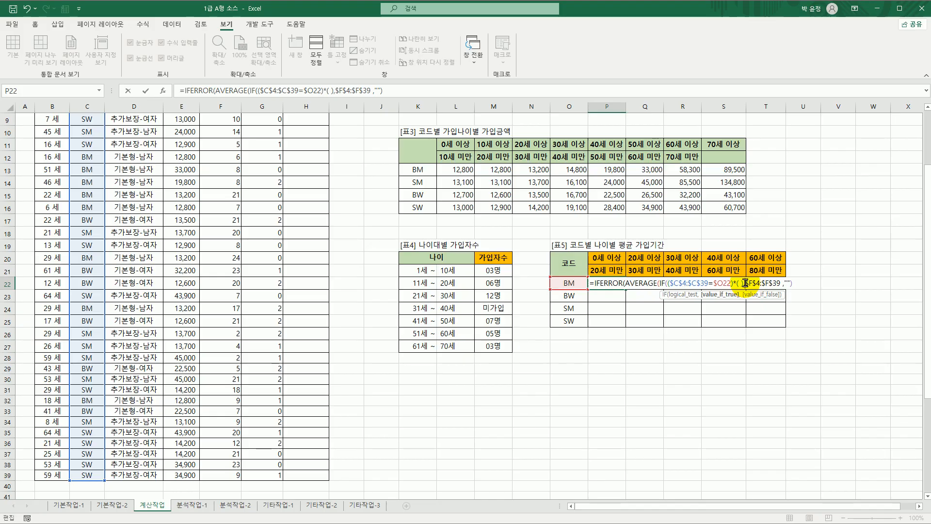
{"action": "left_click", "coordinate": [741, 283]}
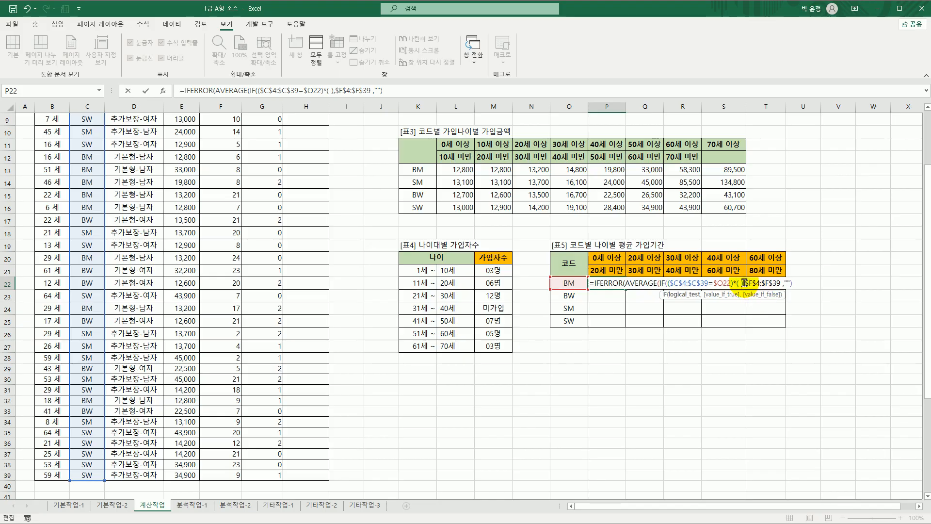
{"action": "left_click", "coordinate": [781, 285]}
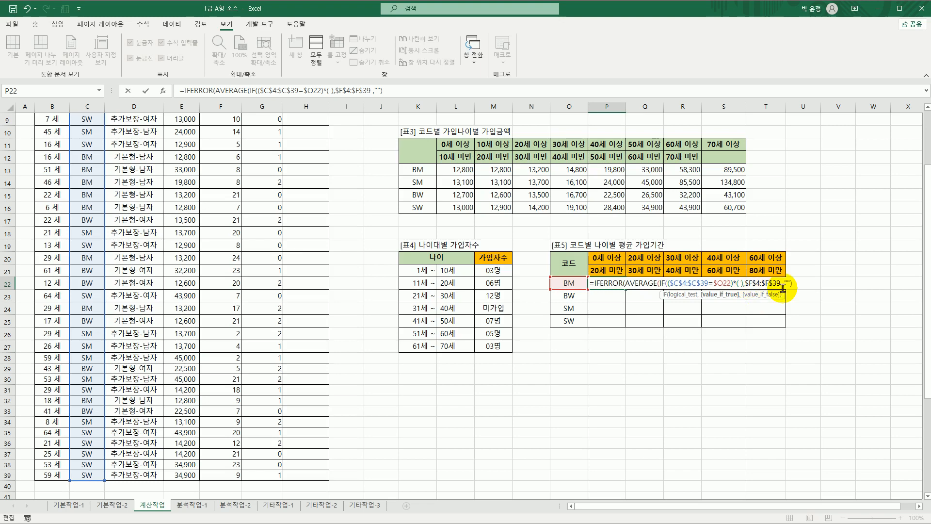
{"action": "left_click", "coordinate": [740, 283]}
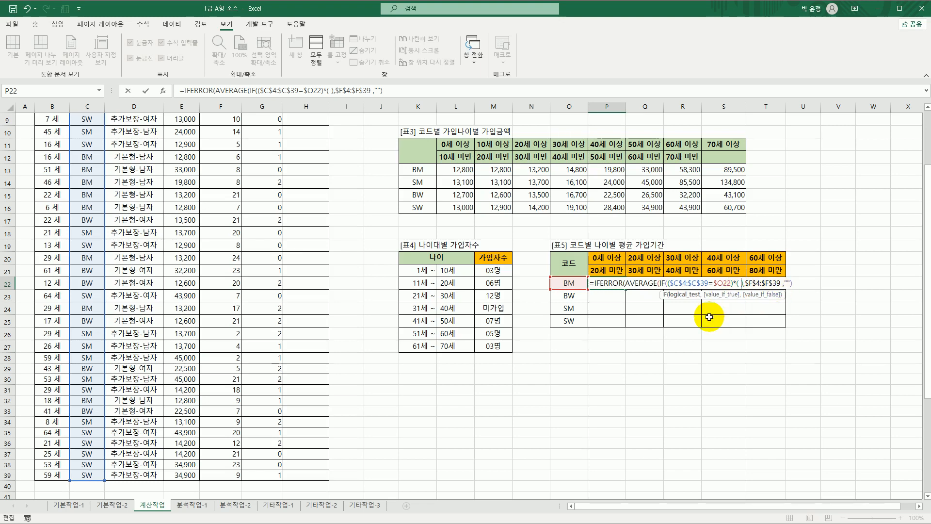
{"action": "key", "text": "BackSpace"}
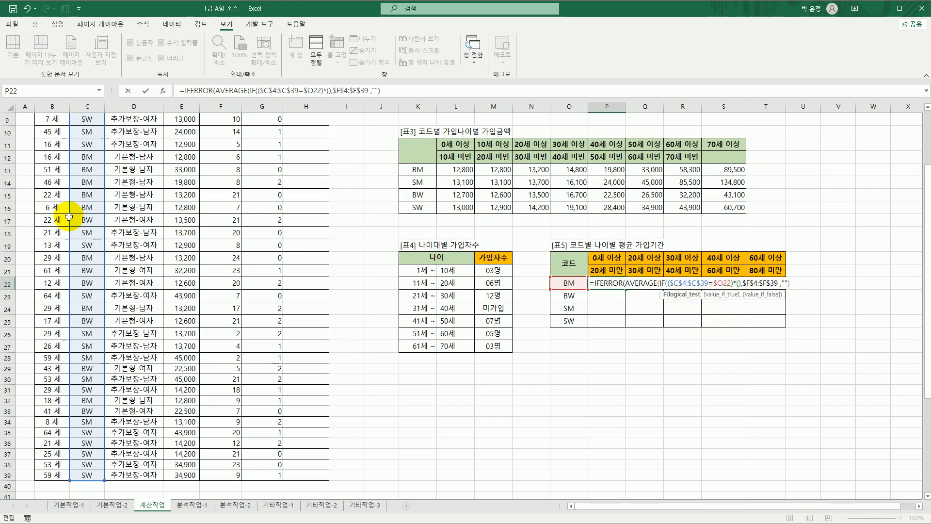
{"action": "scroll", "coordinate": [119, 193], "scroll_direction": "up", "scroll_amount": 3}
{"action": "left_click_drag", "start_coordinate": [53, 156], "coordinate": [45, 516]}
{"action": "key", "text": "F4"}
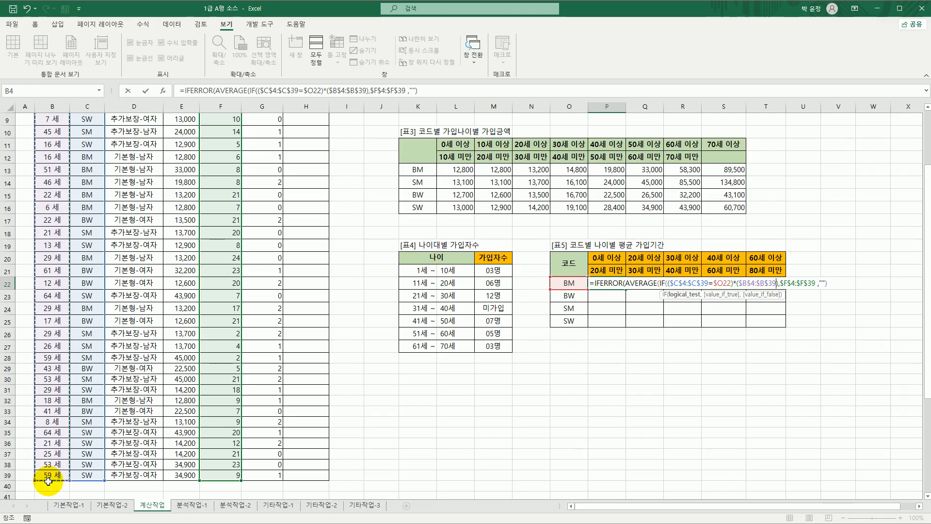
Complete the second condition with >=P$20, comparing the ages with 표5's lower age limit, row locked.
{"action": "type", "text": ">"}
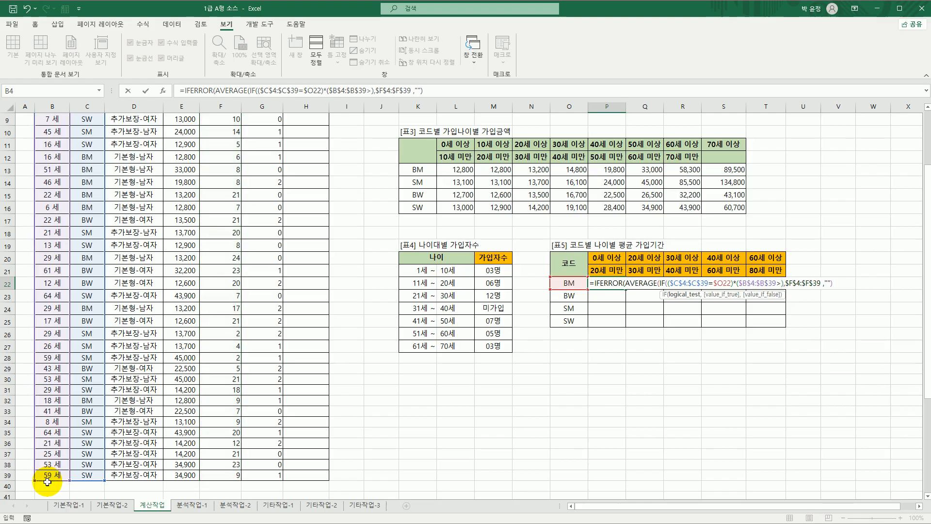
{"action": "type", "text": "="}
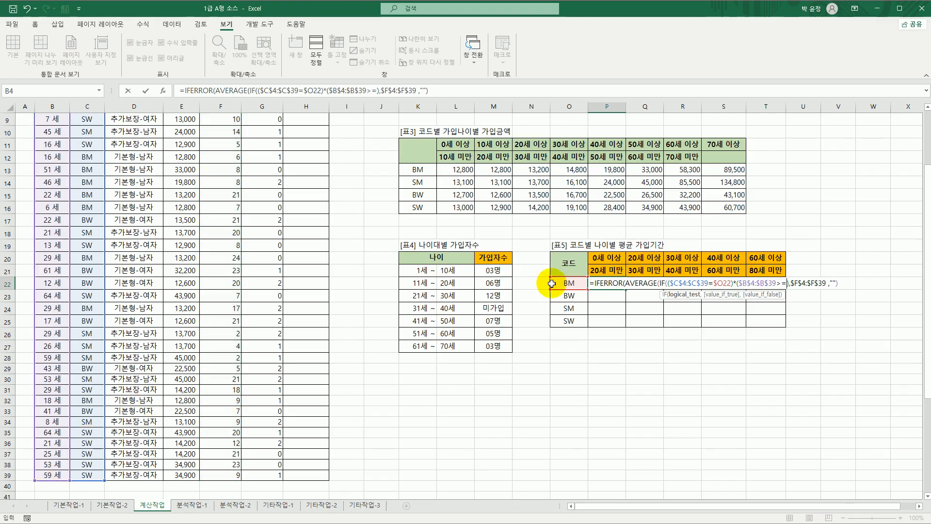
{"action": "left_click", "coordinate": [614, 257]}
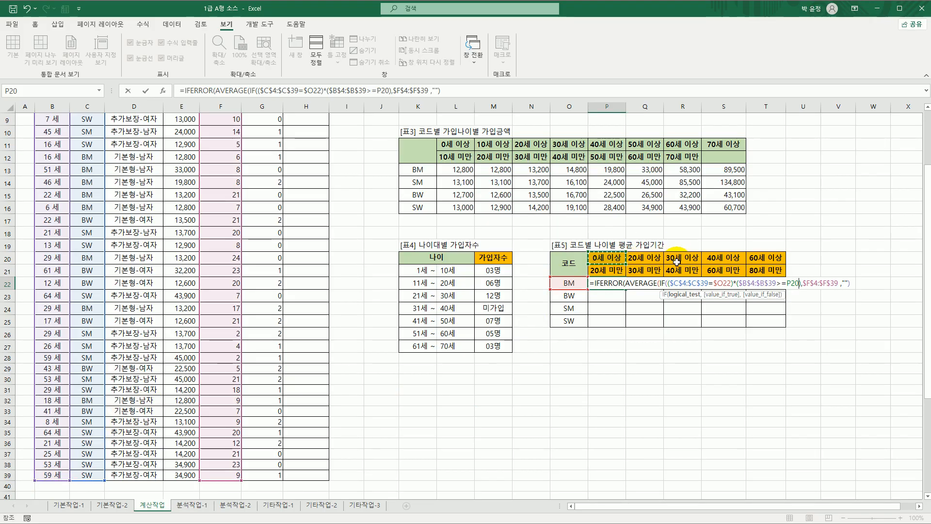
{"action": "key", "text": "F4"}
{"action": "key", "text": "F4"}
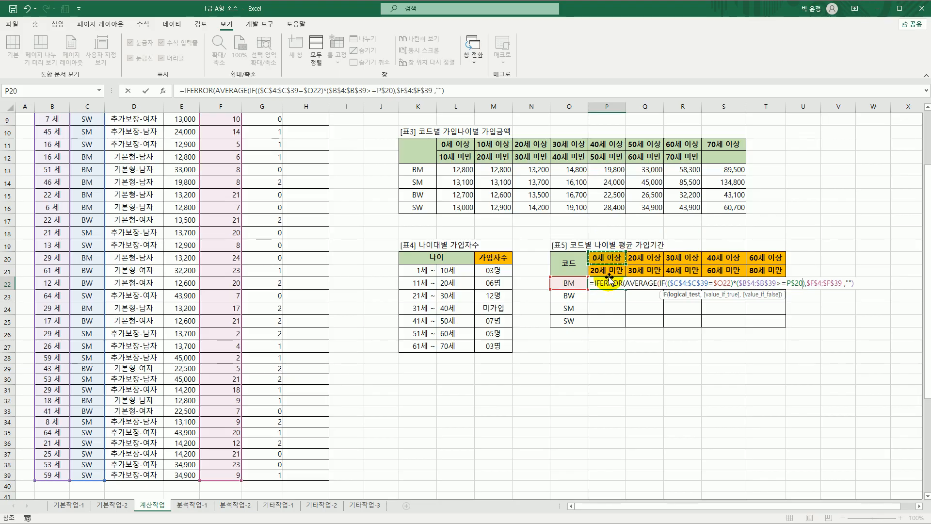
Multiply the logical test by a third parenthesised condition, starting it with 표1's age range as $B$4:$B$39.
{"action": "left_click", "coordinate": [807, 287]}
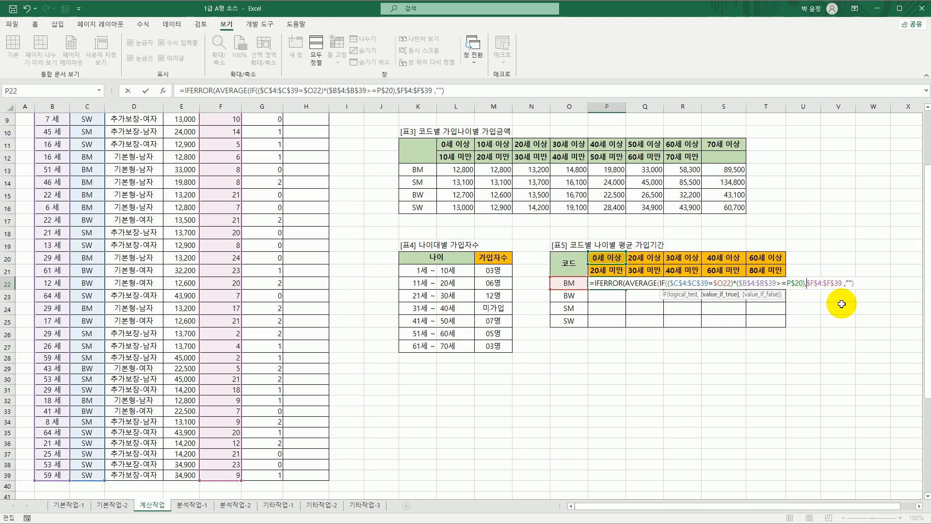
{"action": "key", "text": "Left"}
{"action": "key", "text": "Right"}
{"action": "type", "text": "*"}
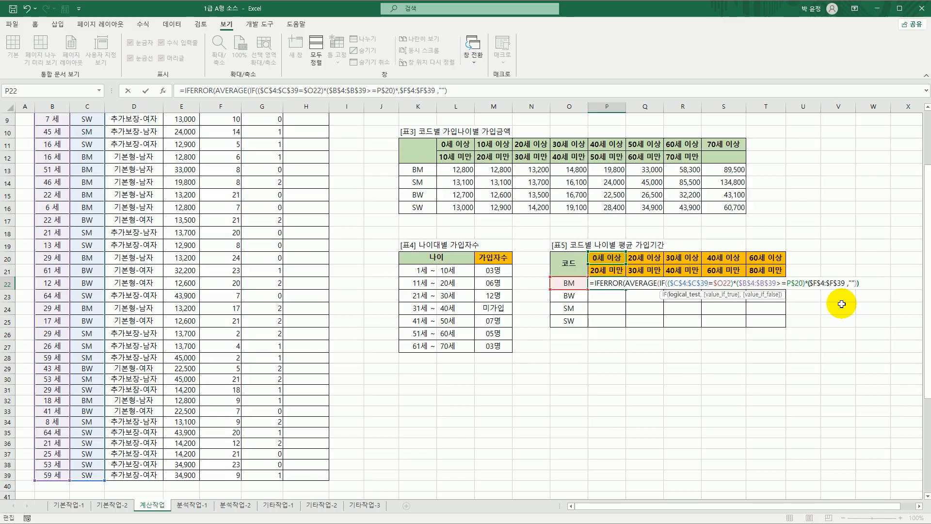
{"action": "type", "text": "("}
{"action": "scroll", "coordinate": [169, 247], "scroll_direction": "up", "scroll_amount": 1}
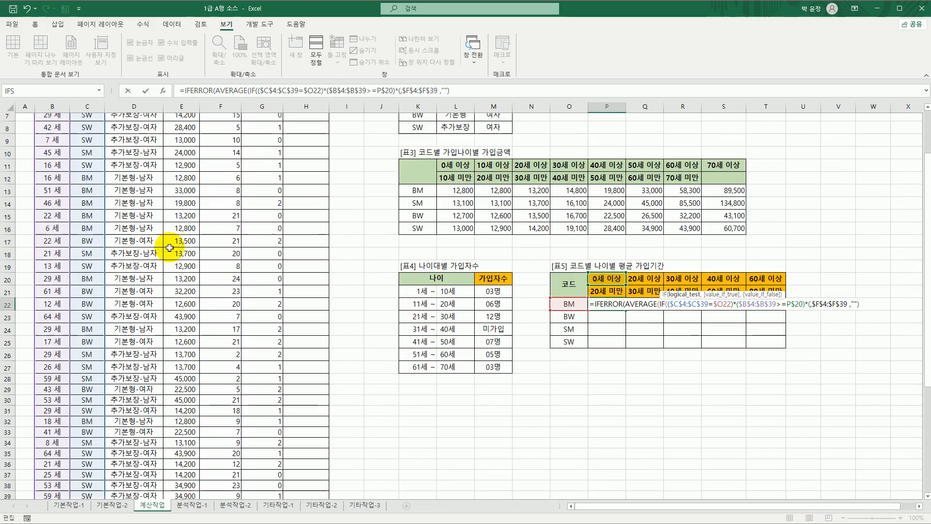
{"action": "scroll", "coordinate": [169, 248], "scroll_direction": "up", "scroll_amount": 2}
{"action": "left_click_drag", "start_coordinate": [52, 148], "coordinate": [57, 477]}
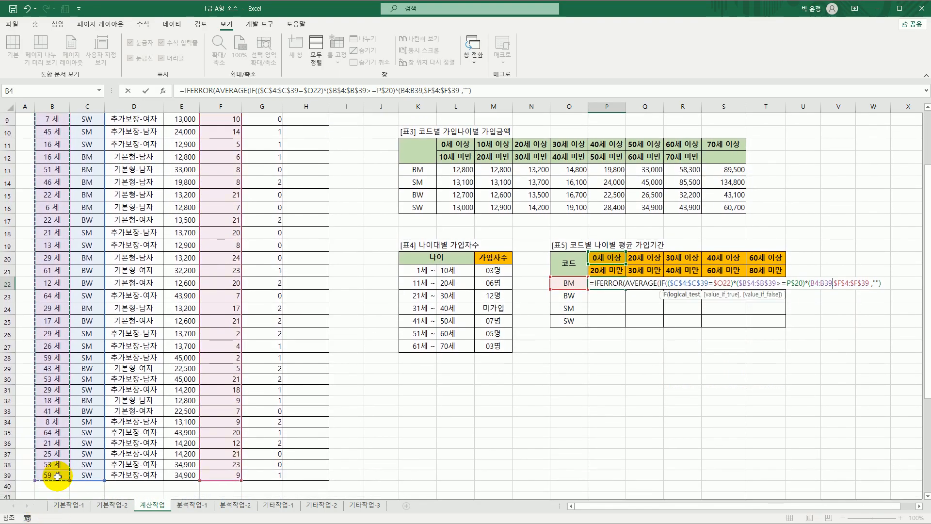
{"action": "key", "text": "F4"}
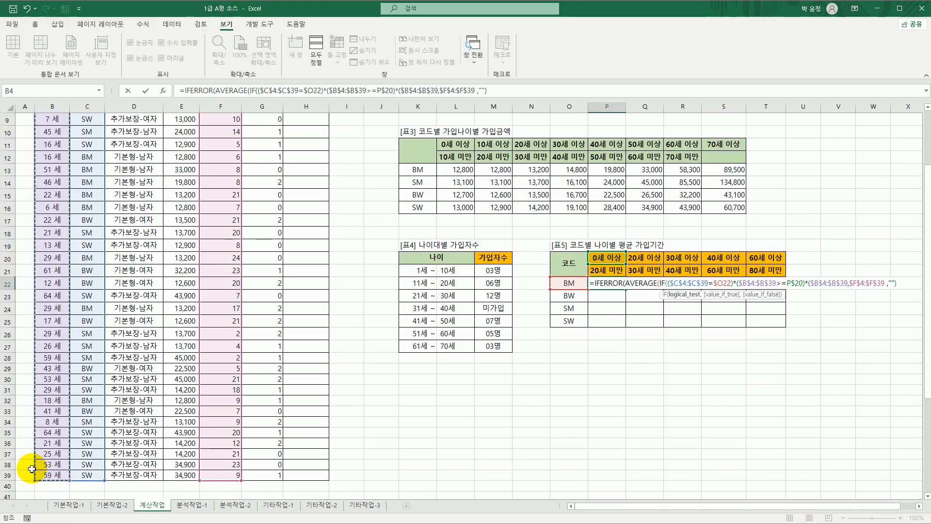
Complete the third condition with <P$21, 표5's upper age limit with its row locked, and close its parenthesis.
{"action": "type", "text": "<"}
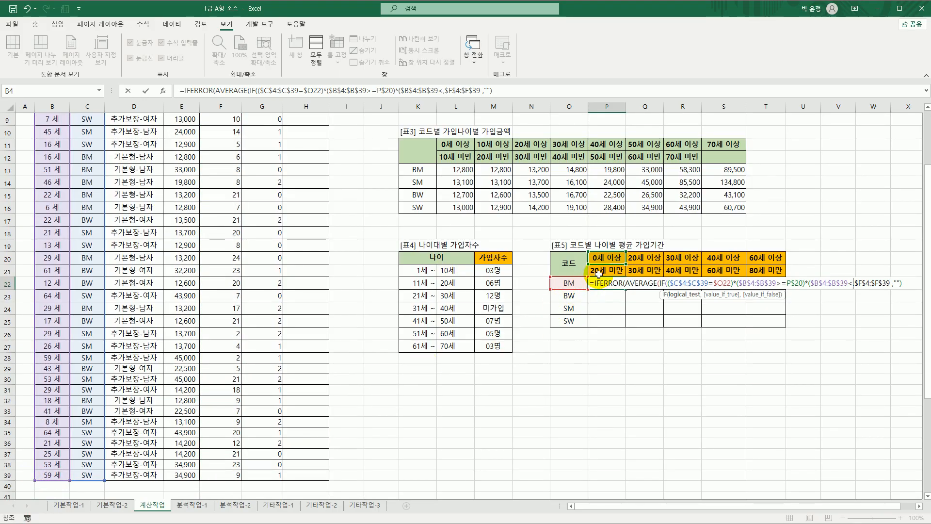
{"action": "left_click", "coordinate": [598, 274]}
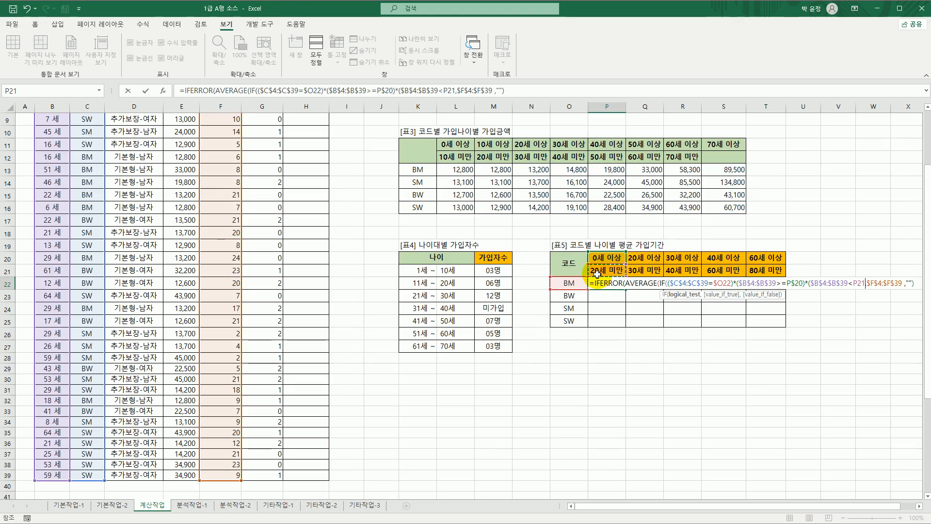
{"action": "key", "text": "F4"}
{"action": "key", "text": "F4"}
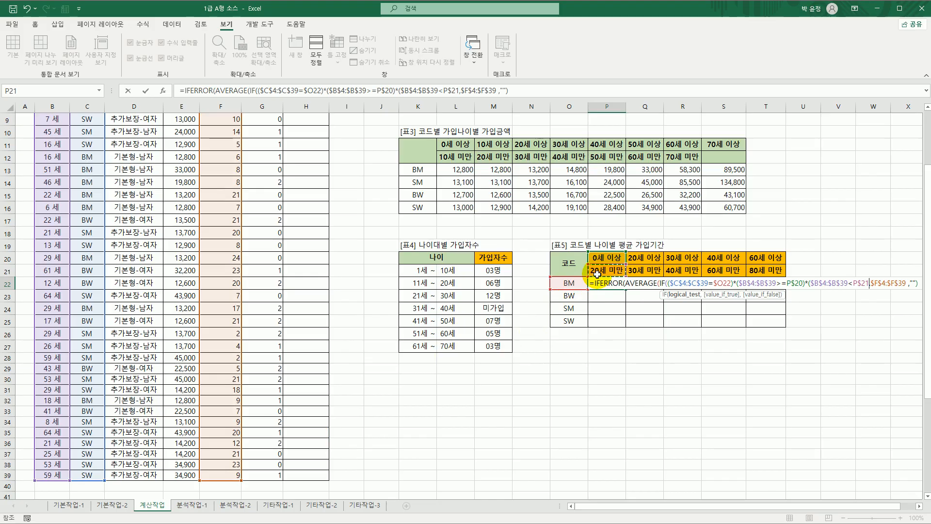
{"action": "type", "text": ")"}
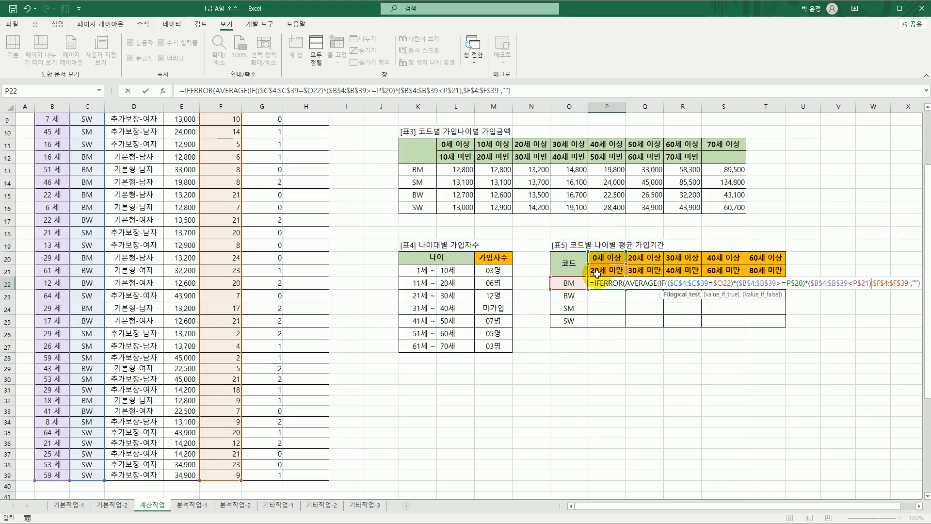
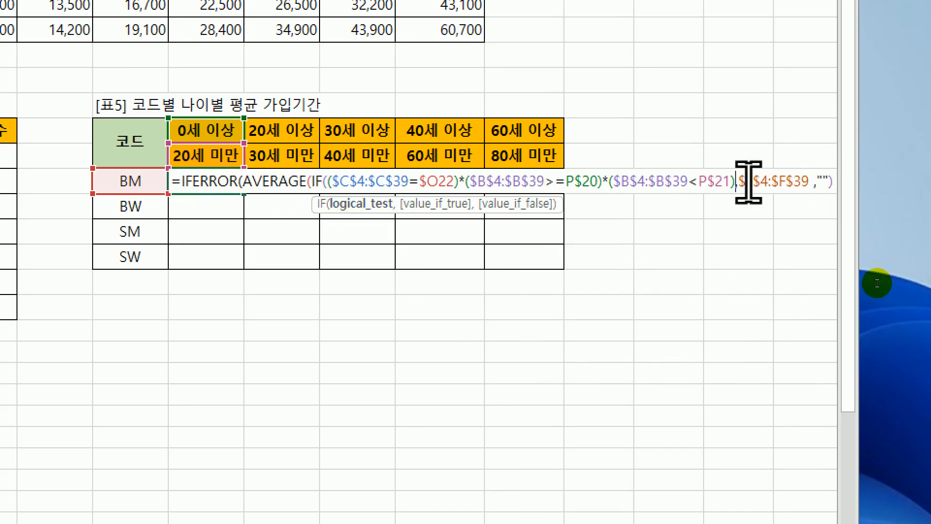
Check the IF's logical test and value-if-true arguments, and try to enter the formula in P22.
{"action": "left_click_drag", "start_coordinate": [745, 181], "coordinate": [808, 187]}
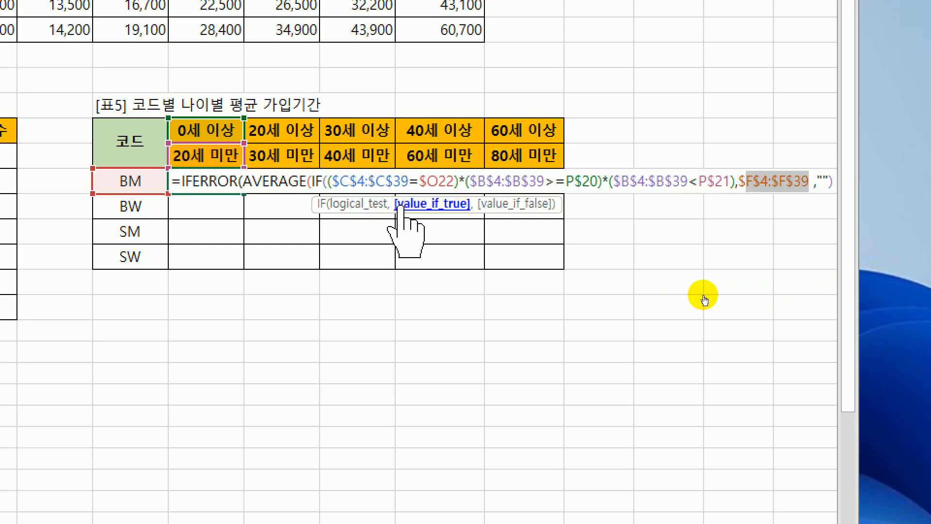
{"action": "left_click", "coordinate": [320, 182]}
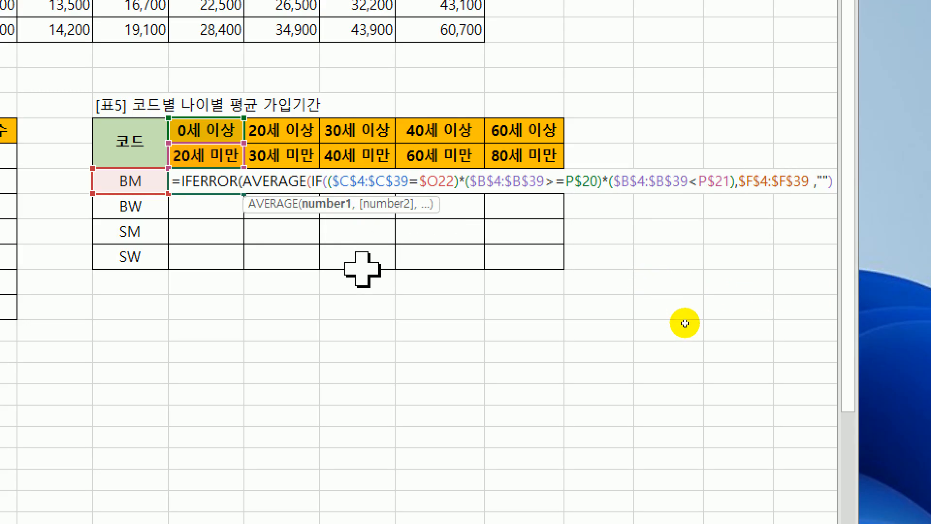
{"action": "left_click_drag", "start_coordinate": [331, 184], "coordinate": [729, 181]}
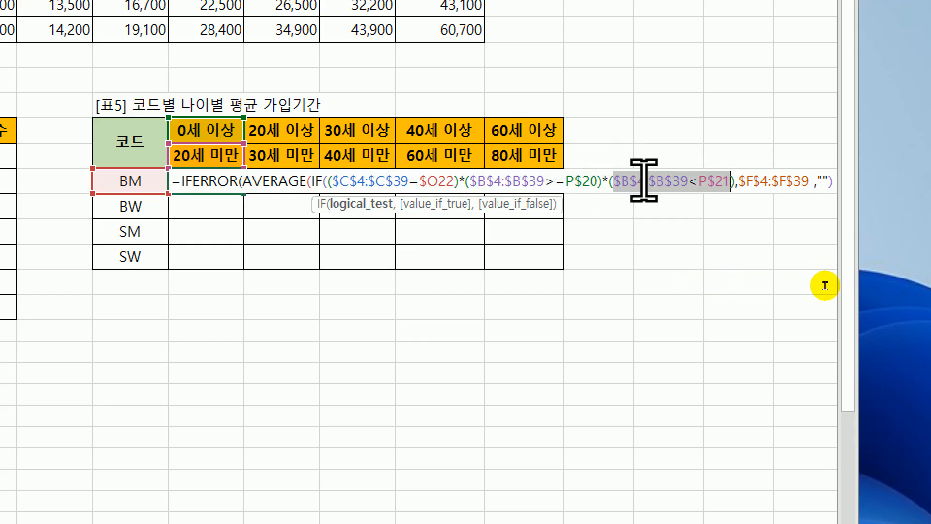
{"action": "left_click_drag", "start_coordinate": [738, 184], "coordinate": [803, 193]}
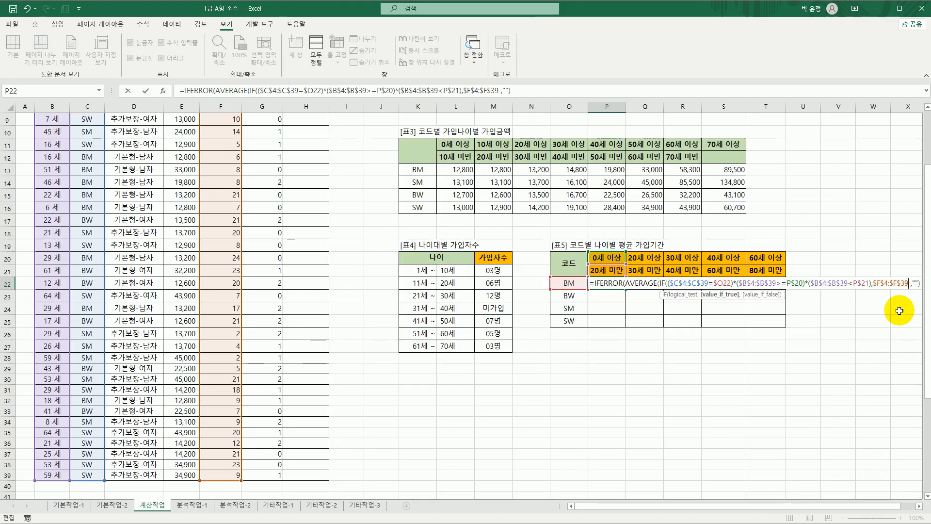
{"action": "key", "text": "Right"}
{"action": "key", "text": "Right"}
{"action": "key", "text": "Return"}
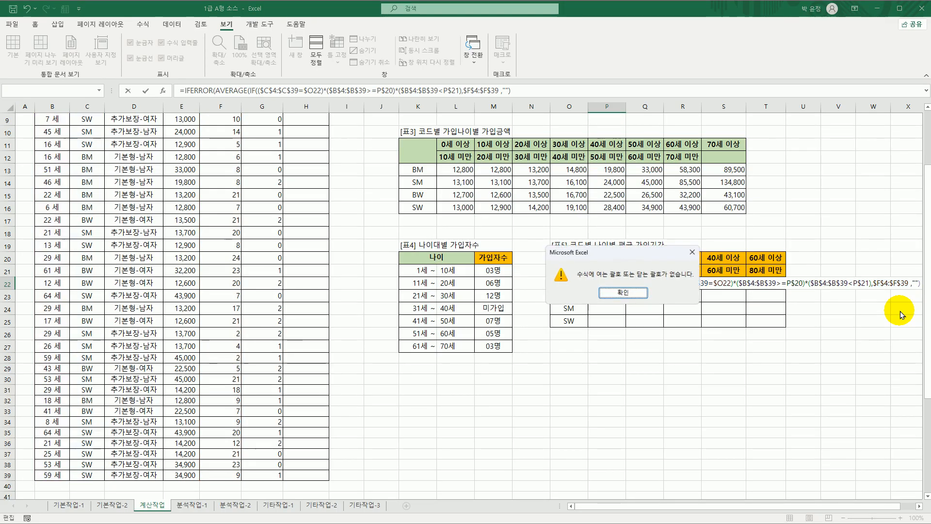
{"action": "left_click", "coordinate": [639, 296]}
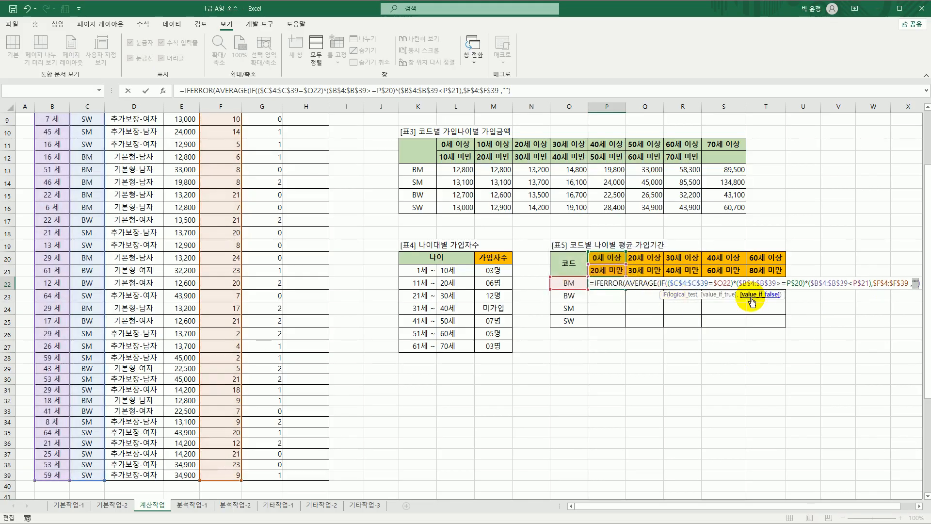
Close the IF and AVERAGE functions with parentheses after $F$4:$F$39, before IFERROR's value-if-error argument, and check the nested arguments.
{"action": "left_click", "coordinate": [908, 284]}
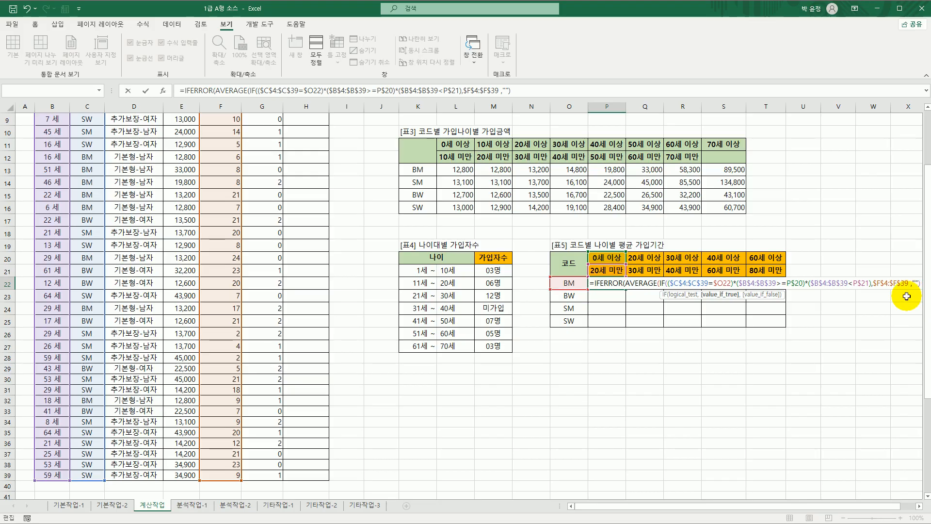
{"action": "type", "text": ")"}
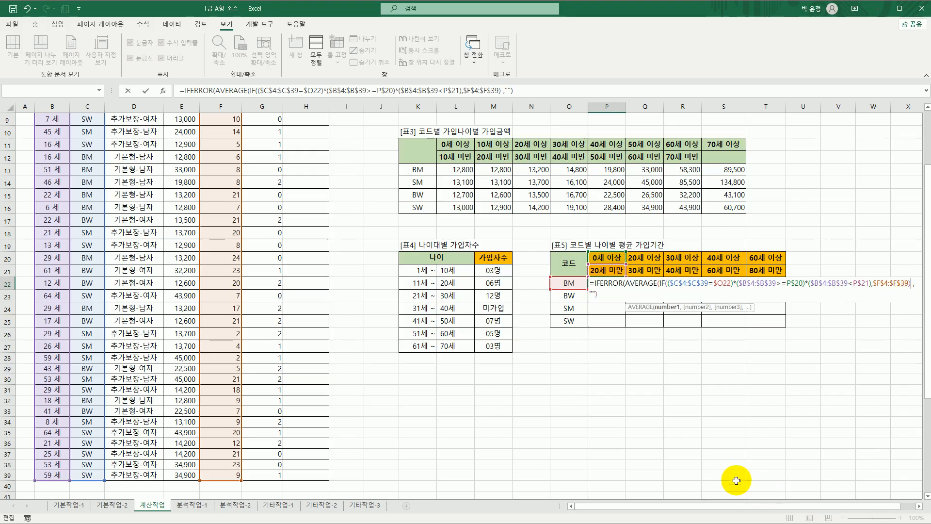
{"action": "key", "text": "Return"}
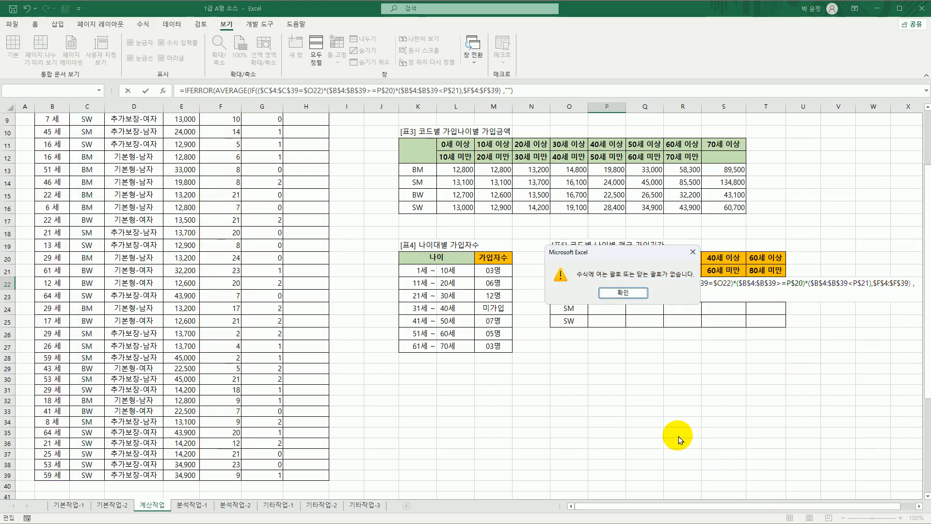
{"action": "left_click", "coordinate": [633, 294]}
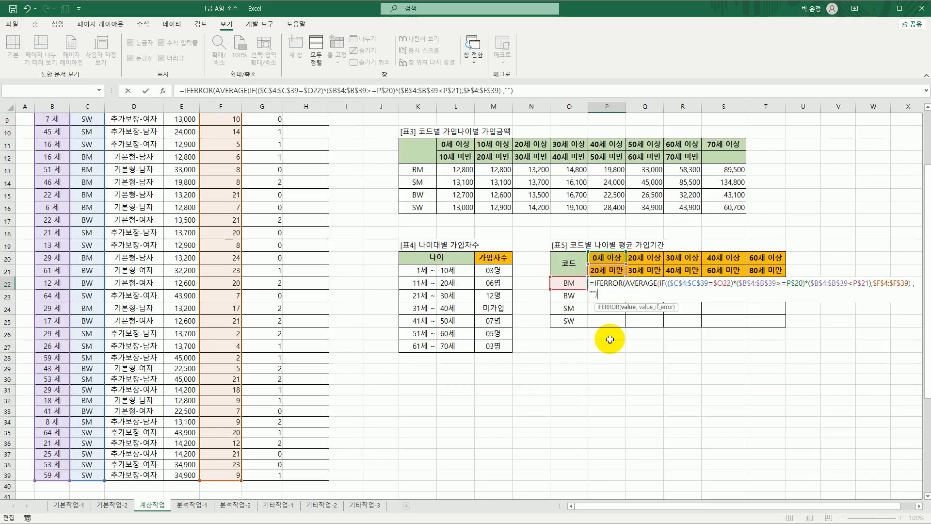
{"action": "left_click", "coordinate": [910, 283]}
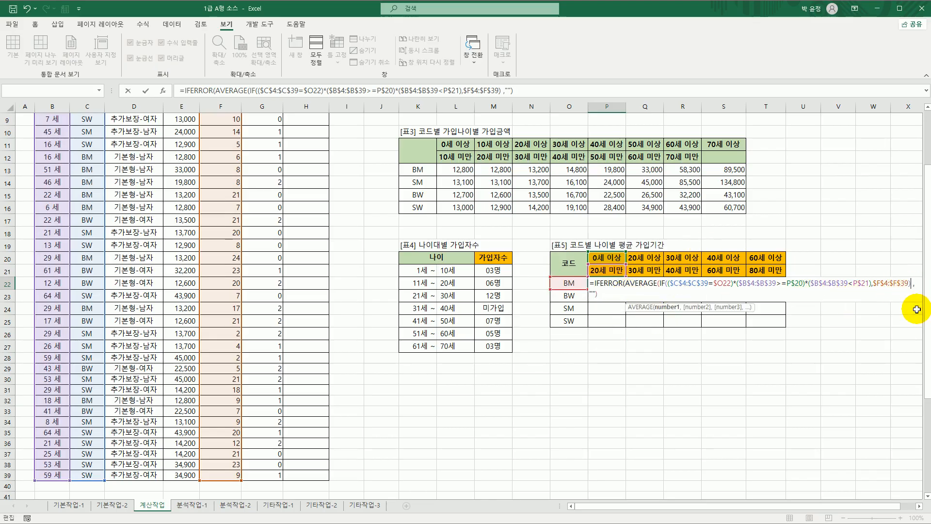
{"action": "type", "text": ")"}
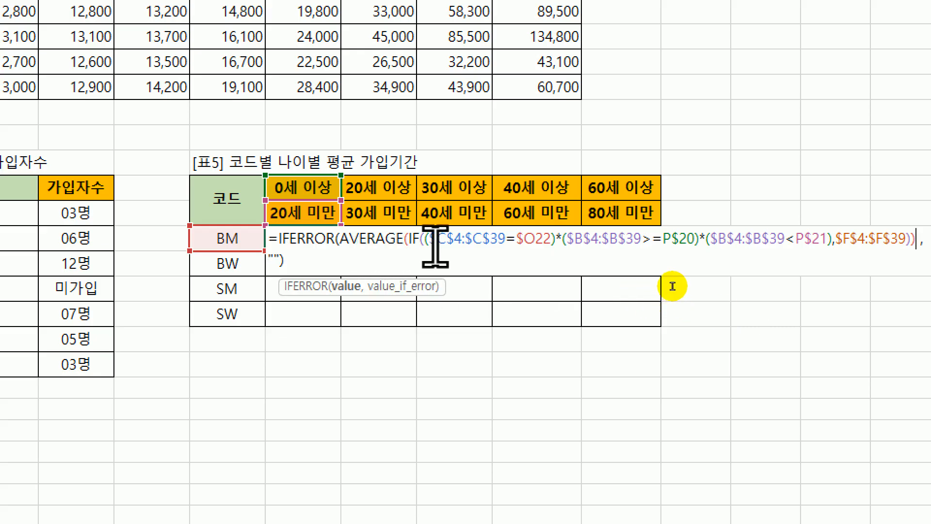
{"action": "left_click_drag", "start_coordinate": [424, 239], "coordinate": [832, 239]}
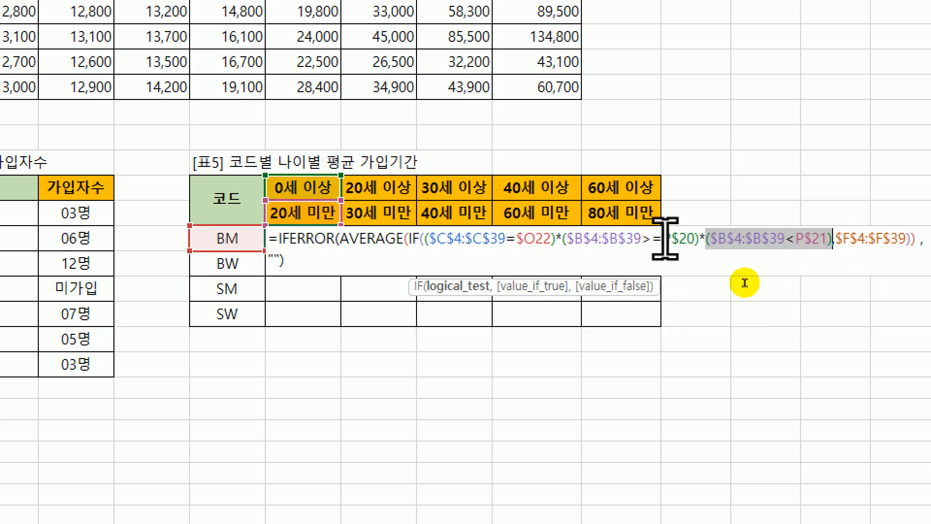
{"action": "left_click_drag", "start_coordinate": [412, 239], "coordinate": [905, 239]}
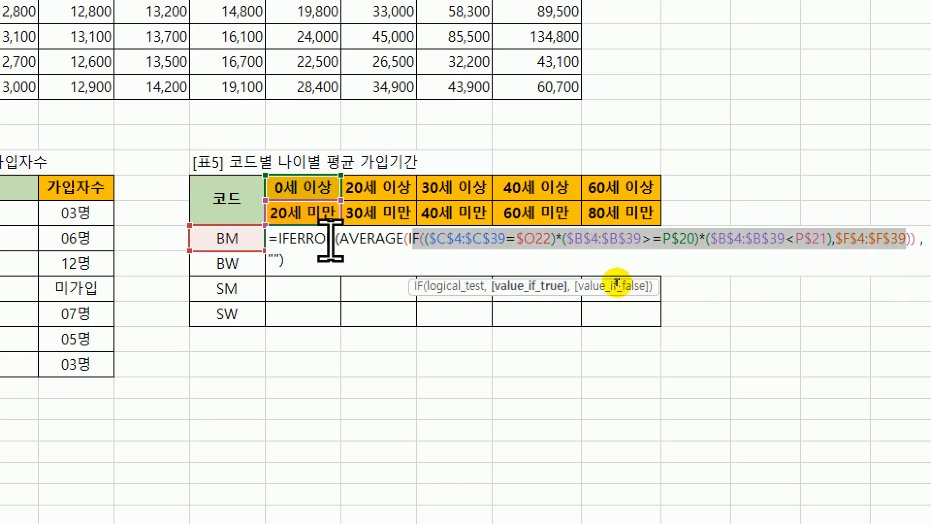
Check IFERROR's value argument, enter P22 as an array formula, and fill it across 표5's P22:T25.
{"action": "left_click_drag", "start_coordinate": [339, 239], "coordinate": [913, 262]}
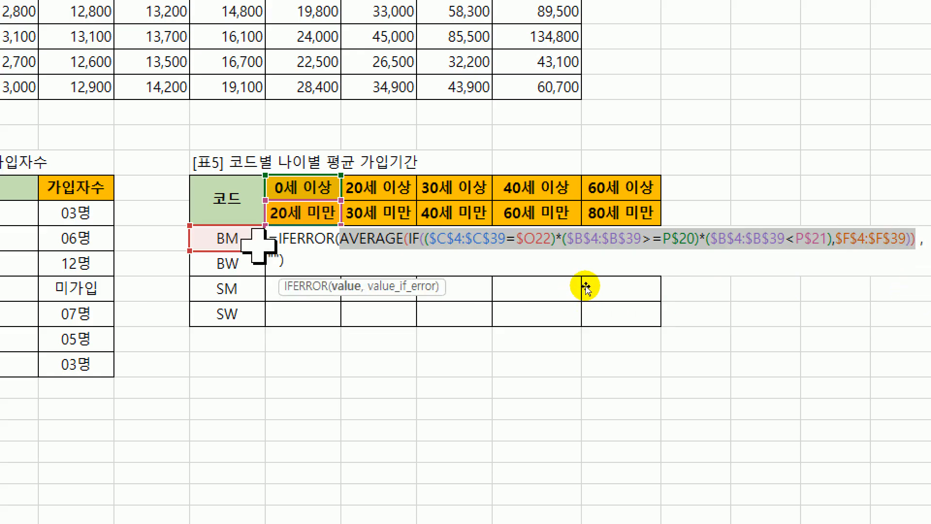
{"action": "left_click", "coordinate": [284, 259]}
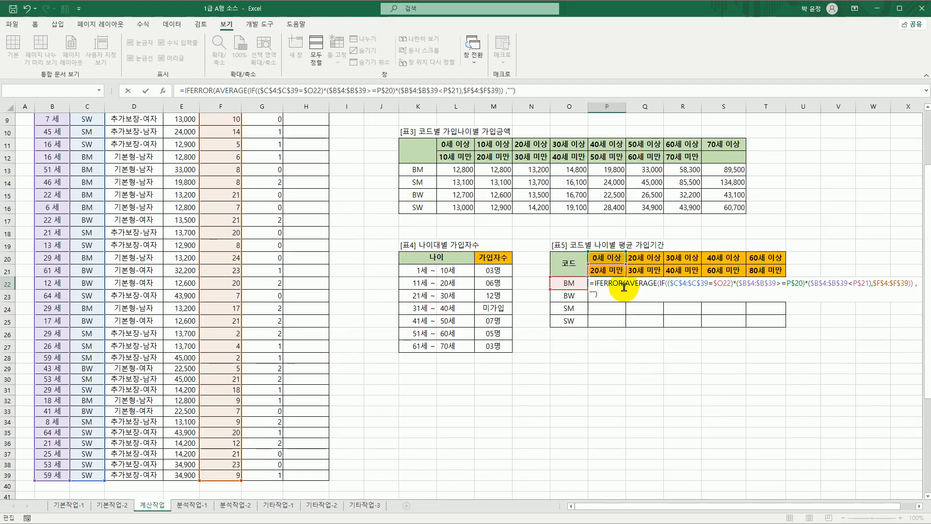
{"action": "key", "text": "ctrl+shift+Return"}
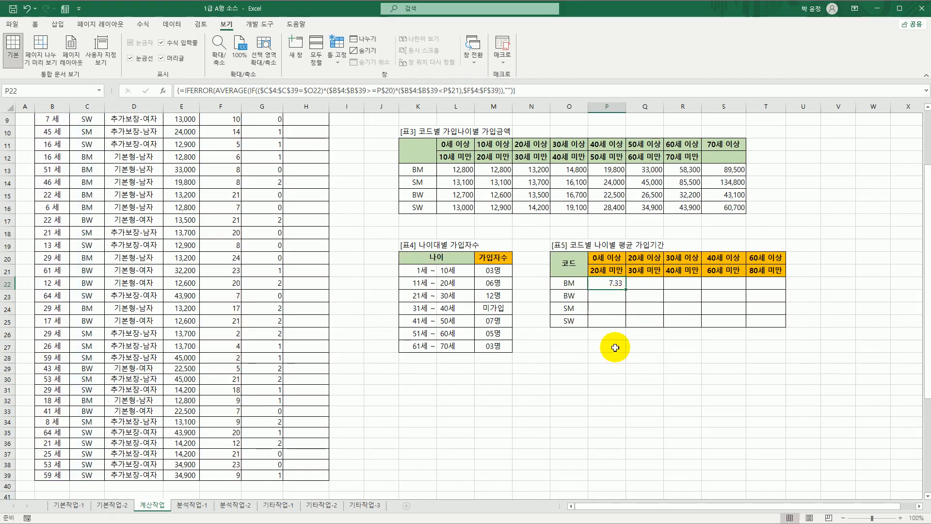
{"action": "left_click_drag", "start_coordinate": [625, 290], "coordinate": [750, 369]}
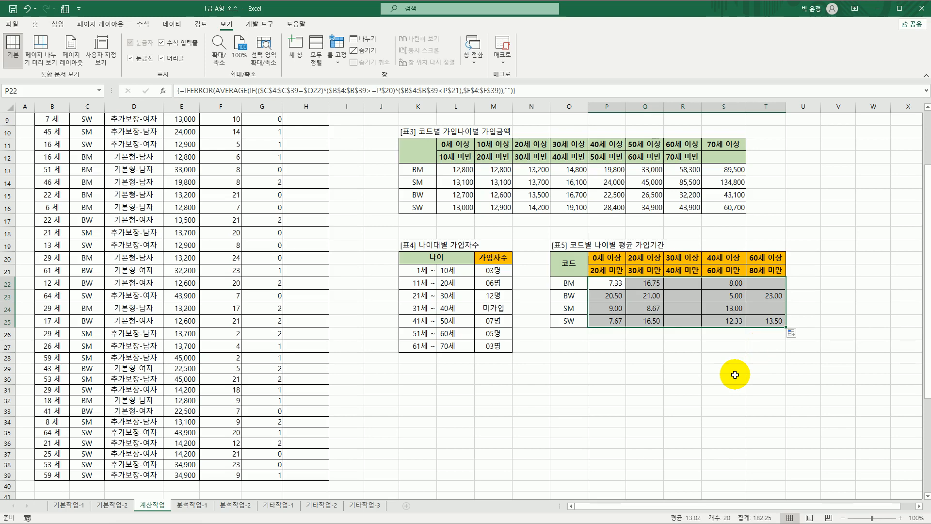
Select 표1's first 가입상태 cell, H4, and insert a new module in the workbook's Visual Basic project.
{"action": "scroll", "coordinate": [388, 266], "scroll_direction": "up", "scroll_amount": 3}
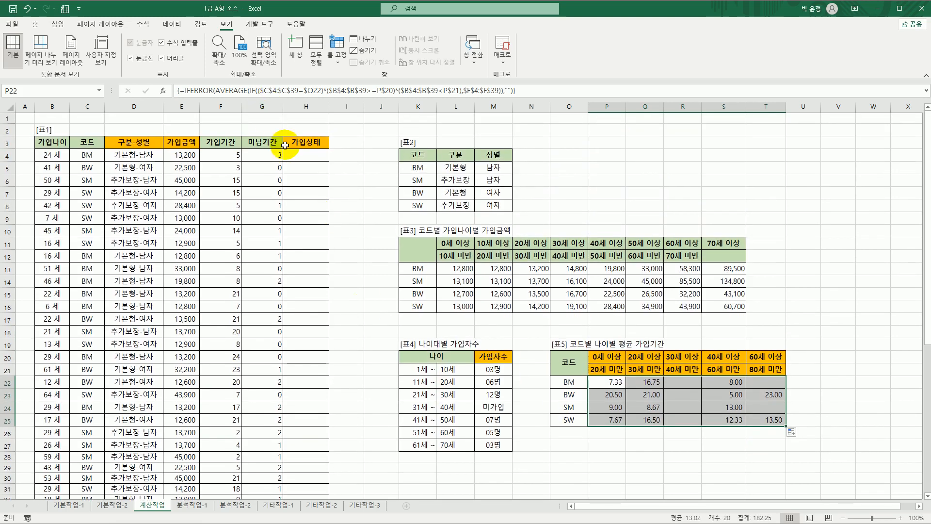
{"action": "left_click", "coordinate": [300, 157]}
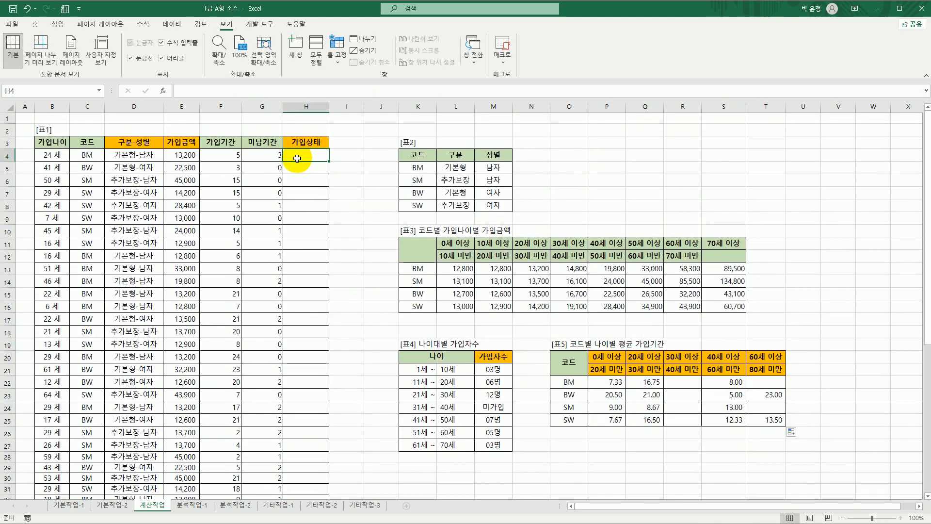
{"action": "left_click", "coordinate": [262, 27]}
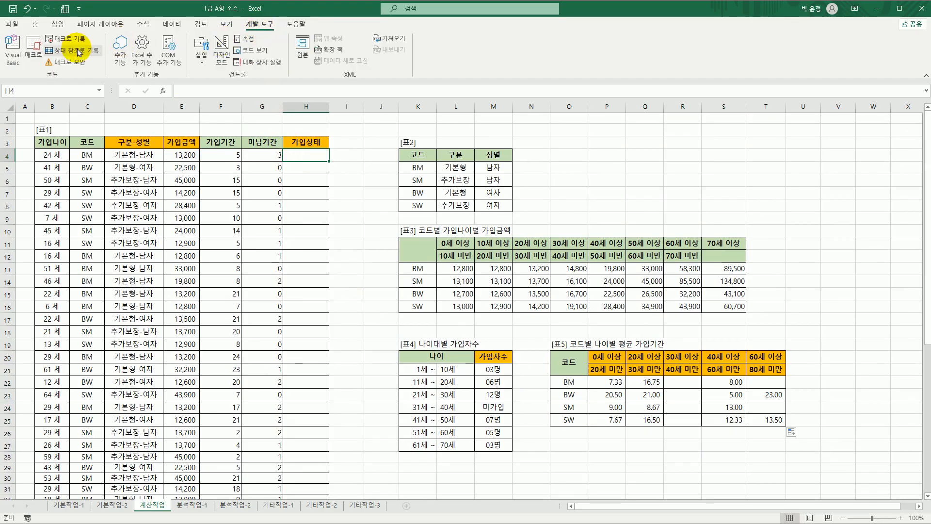
{"action": "left_click", "coordinate": [13, 51]}
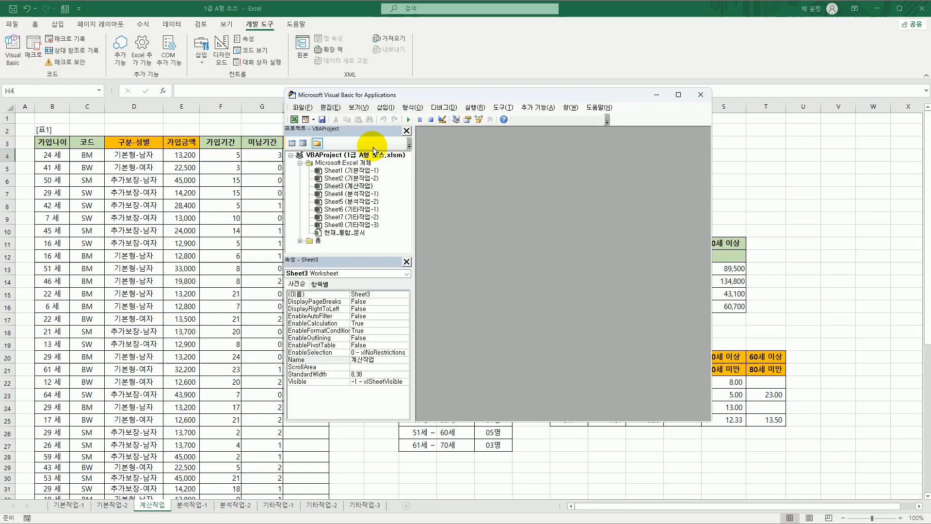
{"action": "left_click", "coordinate": [386, 107]}
{"action": "left_click", "coordinate": [407, 139]}
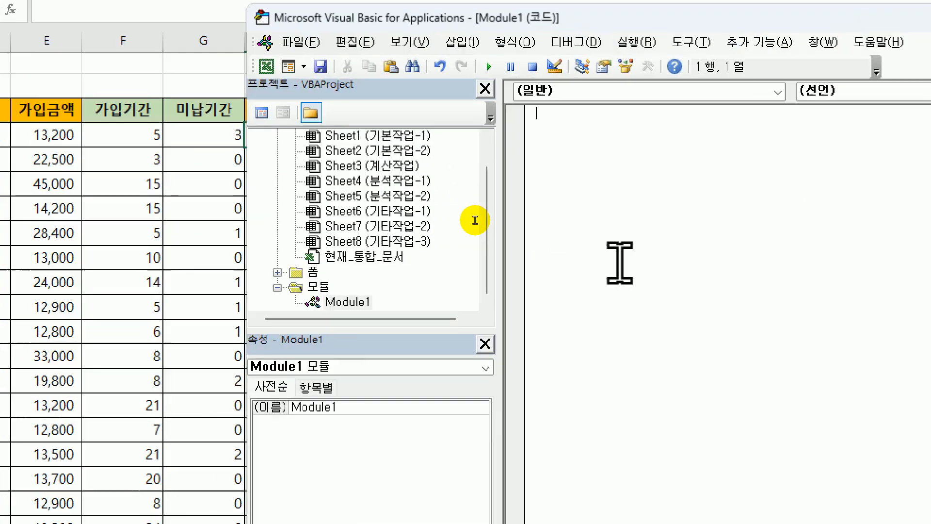
Declare the public function fn가입상태 with the parameters 가입기간 and 미납기간 in the new module.
{"action": "type", "text": "publ"}
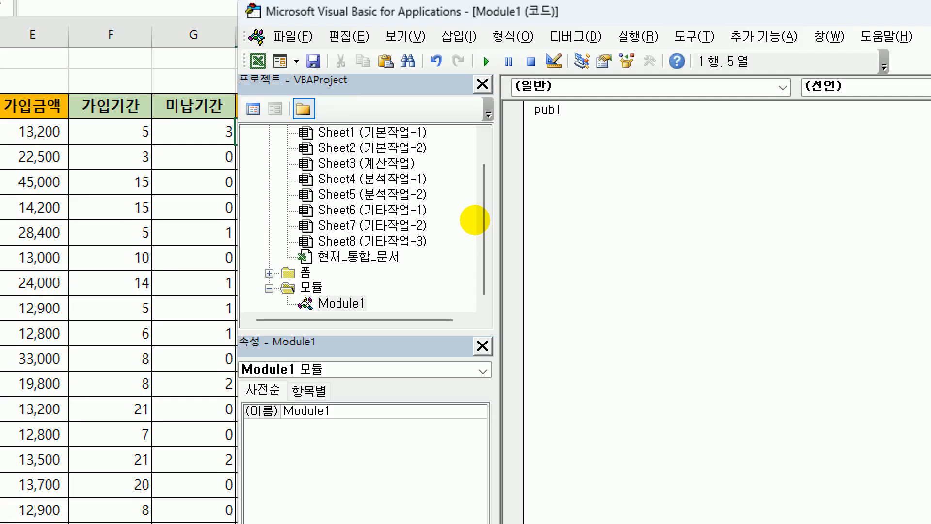
{"action": "type", "text": "ic function fn가이"}
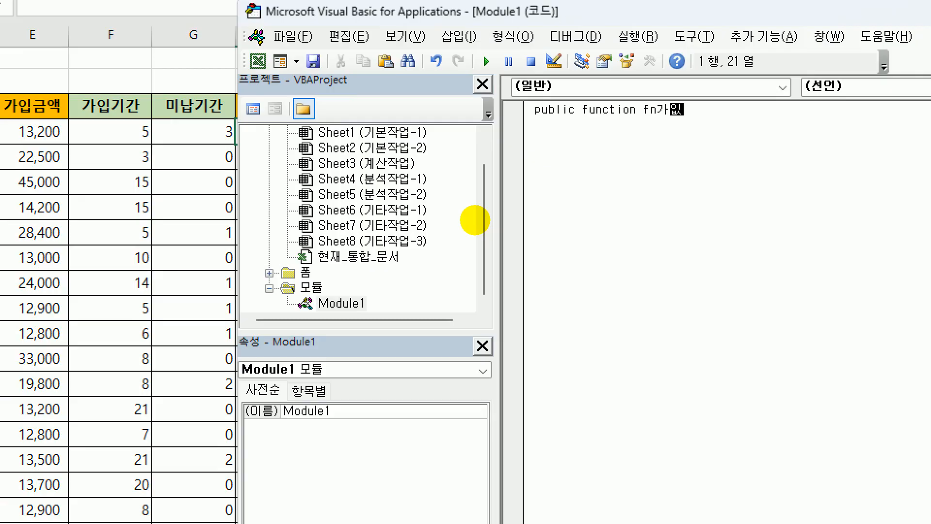
{"action": "type", "text": "상태("}
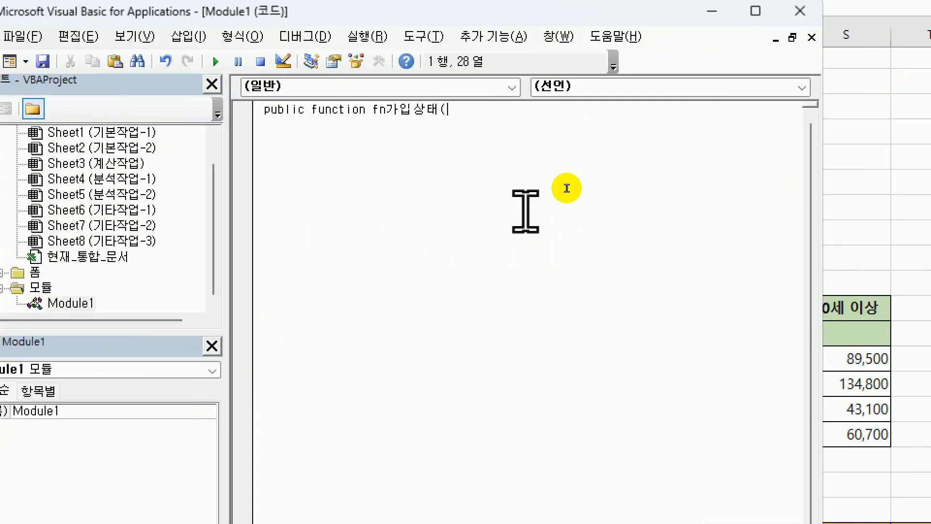
{"action": "left_click", "coordinate": [507, 125]}
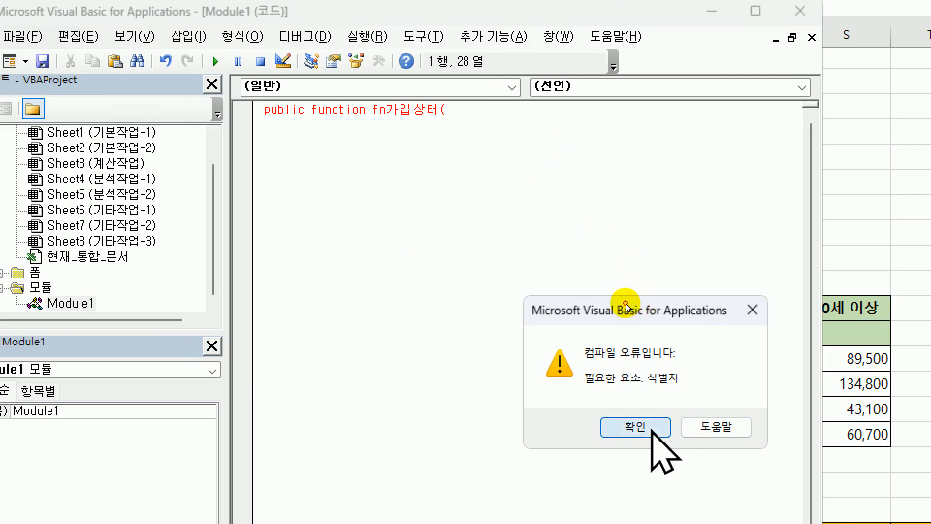
{"action": "left_click", "coordinate": [636, 428]}
{"action": "type", "text": "가이"}
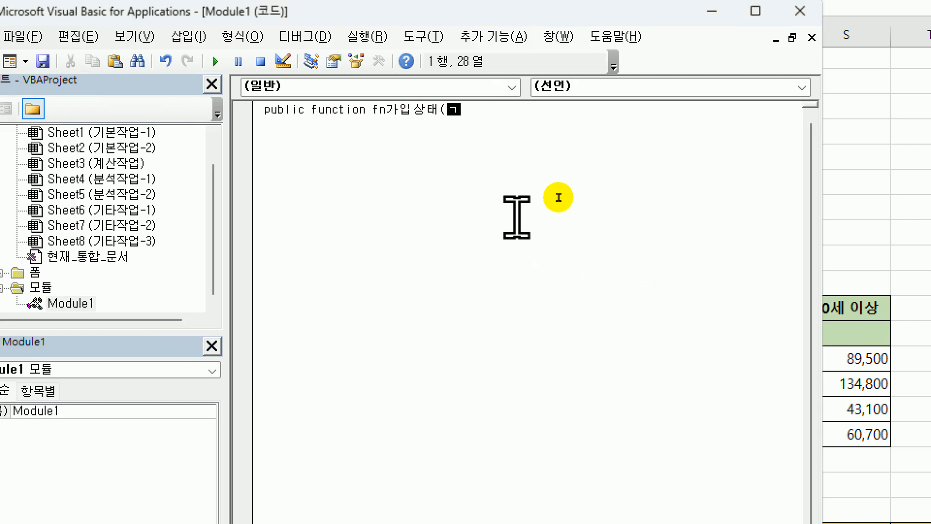
{"action": "type", "text": "기간"}
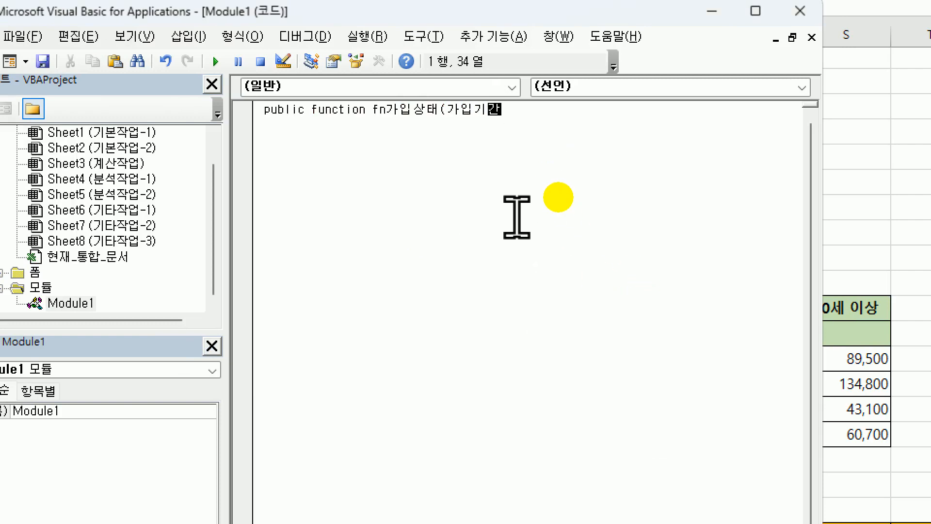
{"action": "type", "text": ",미납기간)"}
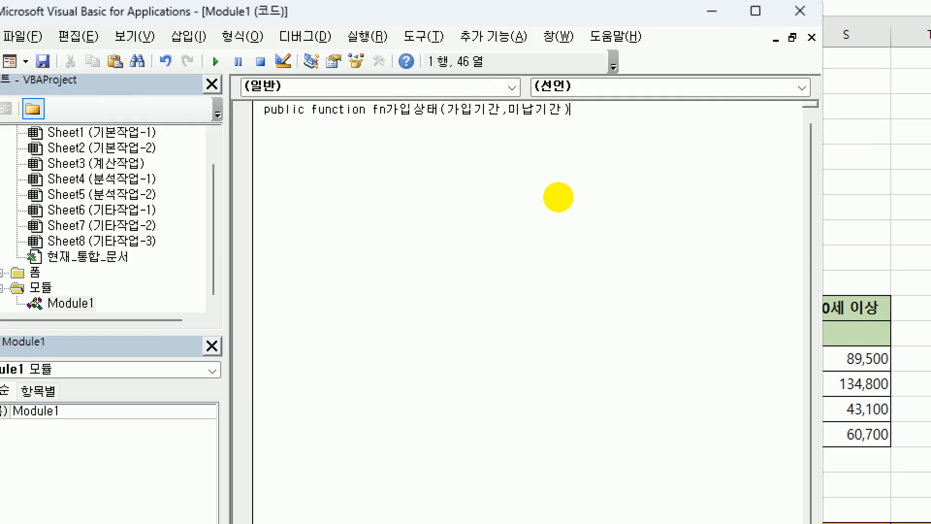
{"action": "key", "text": "Return"}
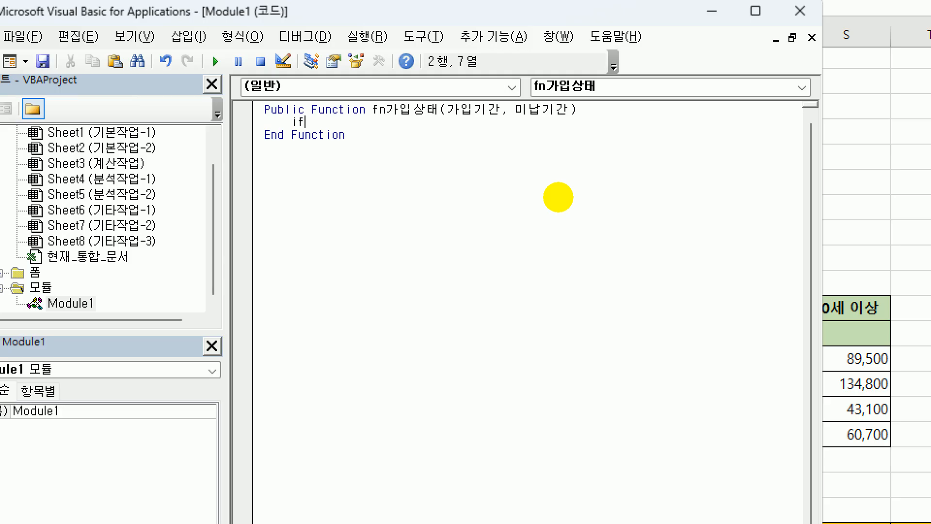
Write the function's outer condition as If 미납기간 >= 가입기간 Then.
{"action": "type", "text": "미납기"}
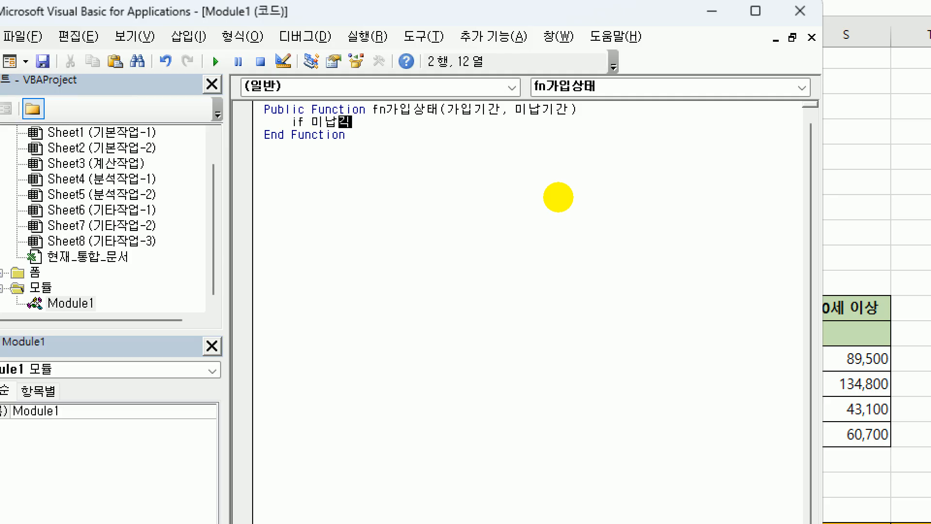
{"action": "type", "text": "간 > 가입기간"}
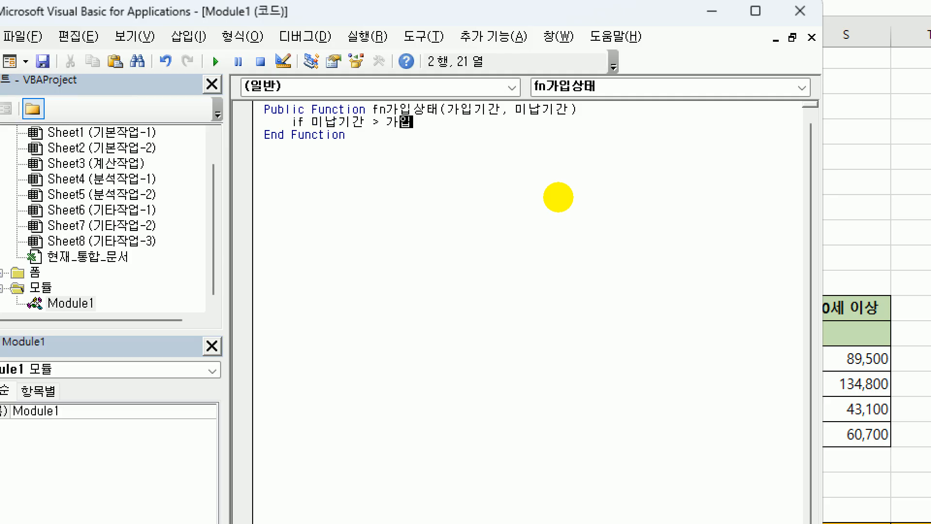
{"action": "key", "text": "BackSpace"}
{"action": "key", "text": "BackSpace"}
{"action": "key", "text": "BackSpace"}
{"action": "key", "text": "BackSpace"}
{"action": "type", "text": "가입기가"}
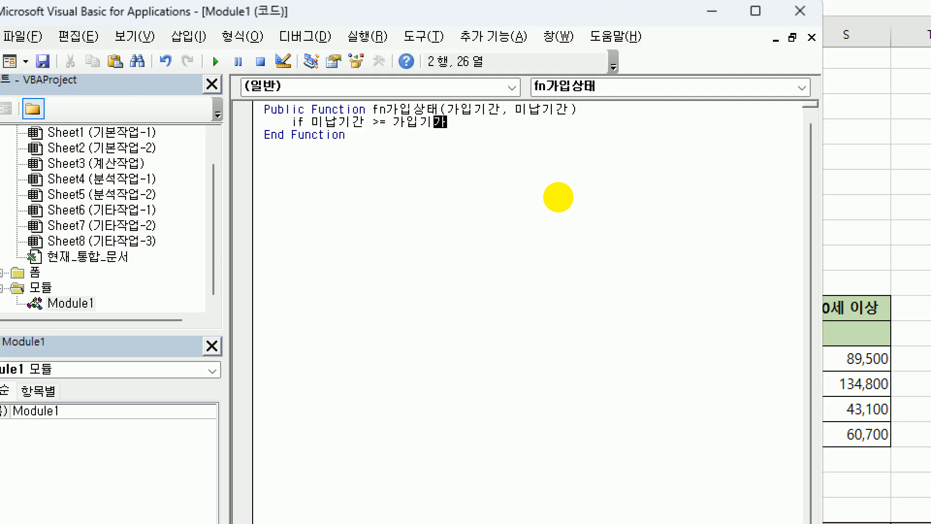
{"action": "type", "text": " then"}
{"action": "key", "text": "Return"}
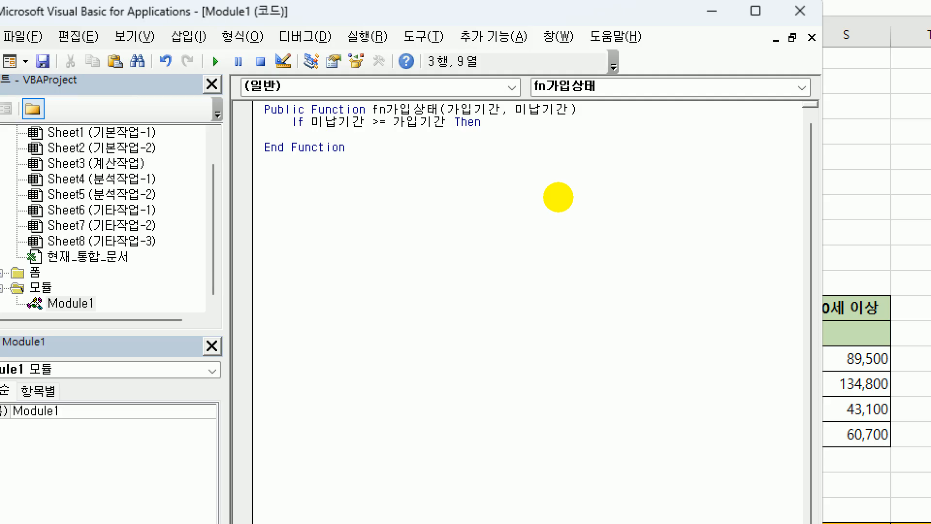
Return "해지예상" through fn가입상태 when the outer condition is met, and add its Else branch.
{"action": "type", "text": "fn가입상ㄹ태"}
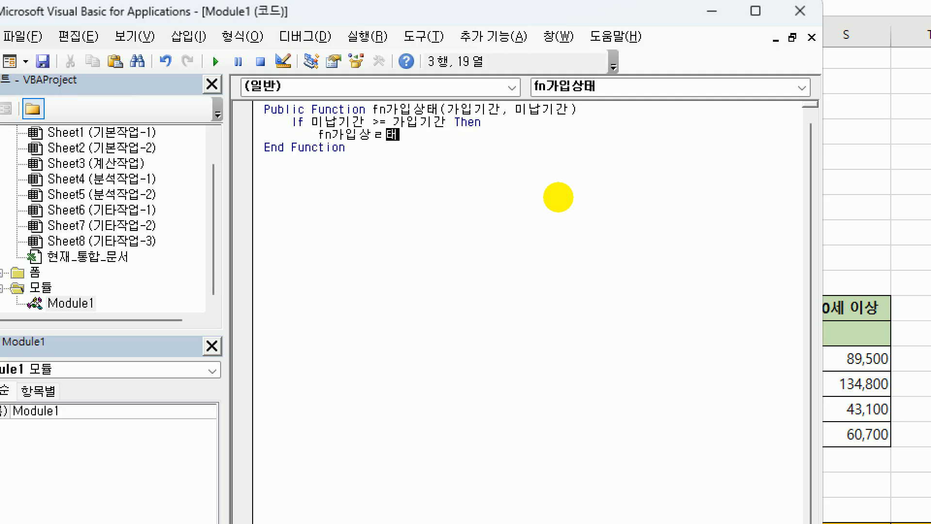
{"action": "type", "text": " = \"해지예상\""}
{"action": "key", "text": "Return"}
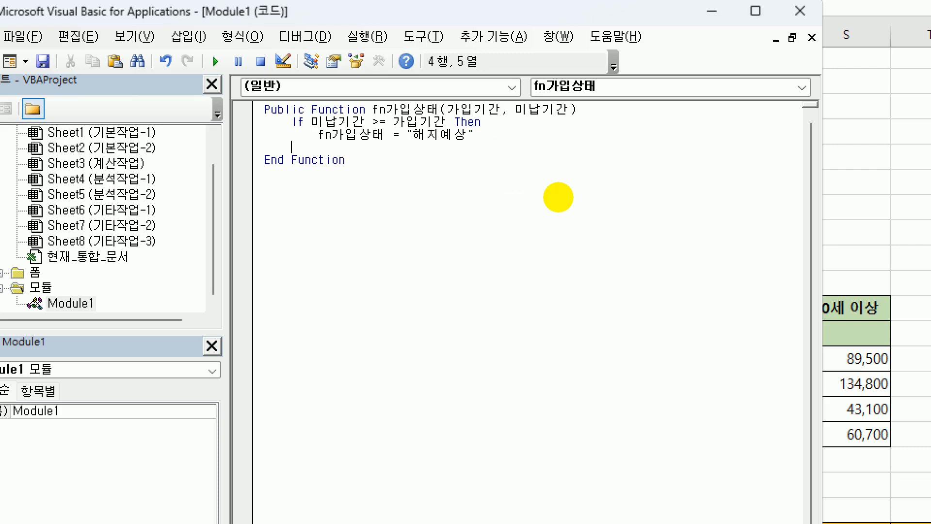
{"action": "type", "text": "else"}
{"action": "key", "text": "Return"}
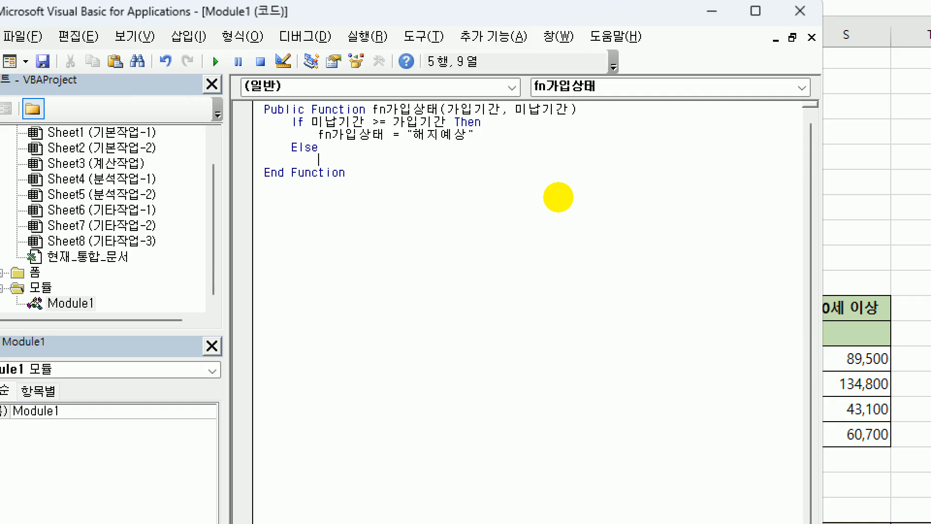
Nest If 미납기간 = 0 Then inside the Else branch, assigning "정상" to fn가입상태.
{"action": "type", "text": "if 미납기가"}
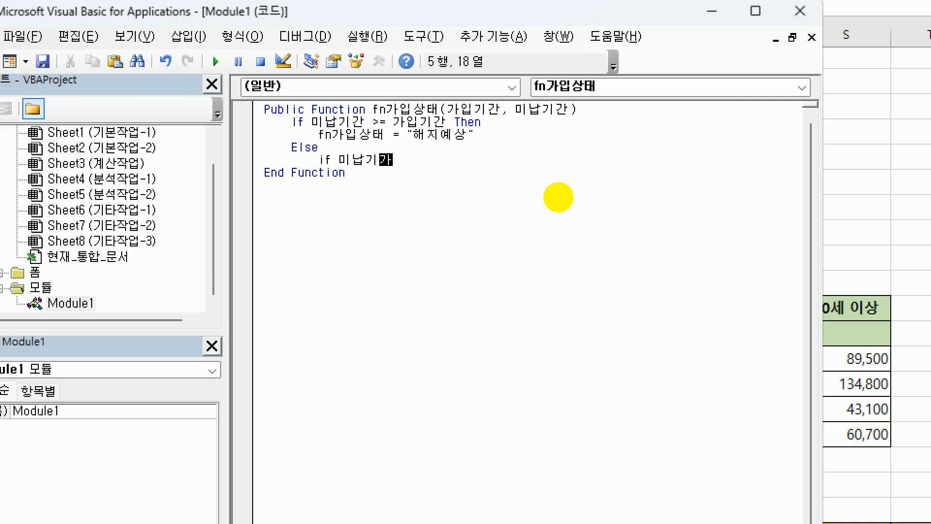
{"action": "type", "text": "ㄴ ="}
{"action": "type", "text": " 0 then"}
{"action": "key", "text": "Return"}
{"action": "key", "text": "Tab"}
{"action": "type", "text": "fn가입상"}
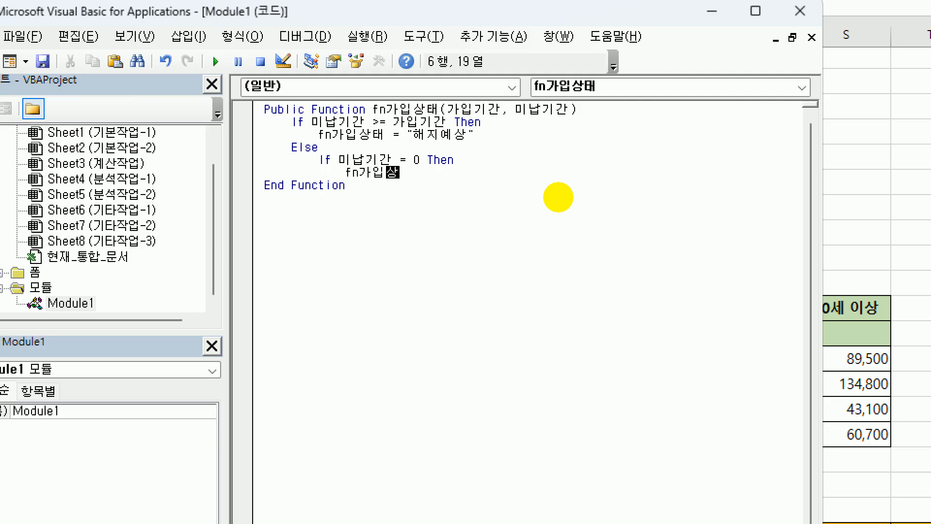
{"action": "type", "text": "태 = \"정상\""}
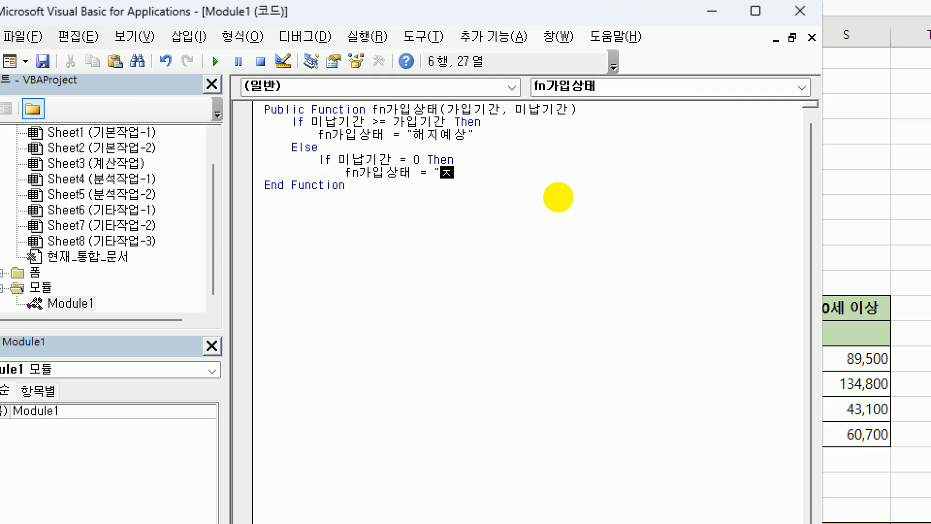
{"action": "key", "text": "Return"}
Add an ElseIf 미납기간 > 2 Then branch to the nested If, assigning "휴면보험" to fn가입상태.
{"action": "key", "text": "BackSpace"}
{"action": "type", "text": "els"}
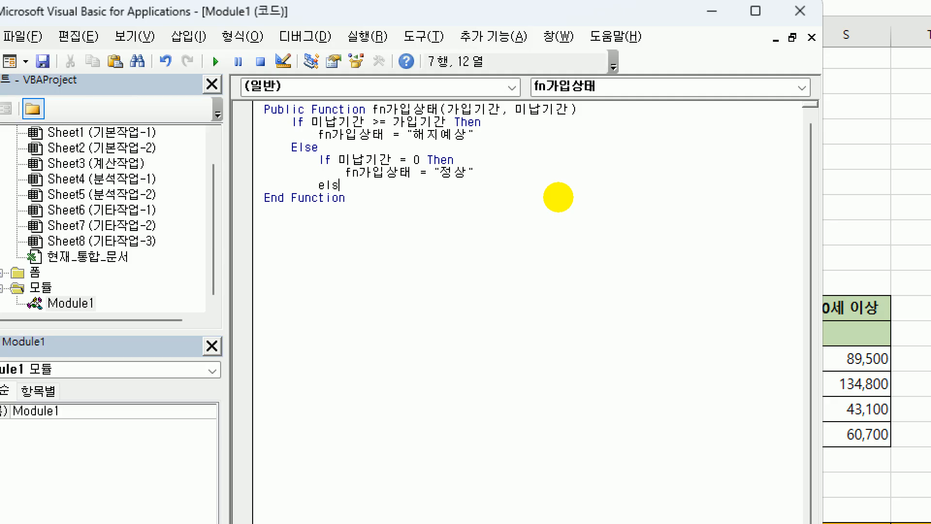
{"action": "type", "text": "eif 미납기간 >2 then"}
{"action": "key", "text": "Return"}
{"action": "type", "text": "f"}
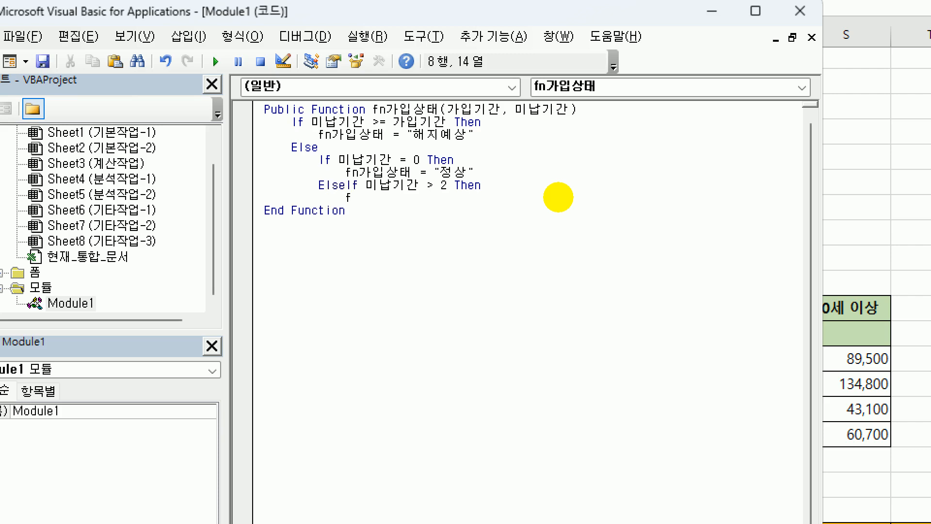
{"action": "type", "text": "n가입상태 "}
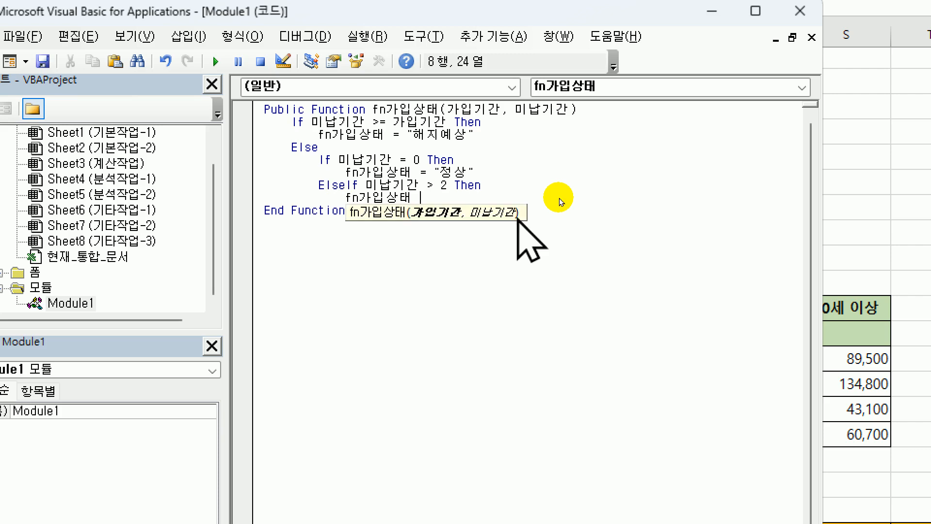
{"action": "type", "text": "= \"휴"}
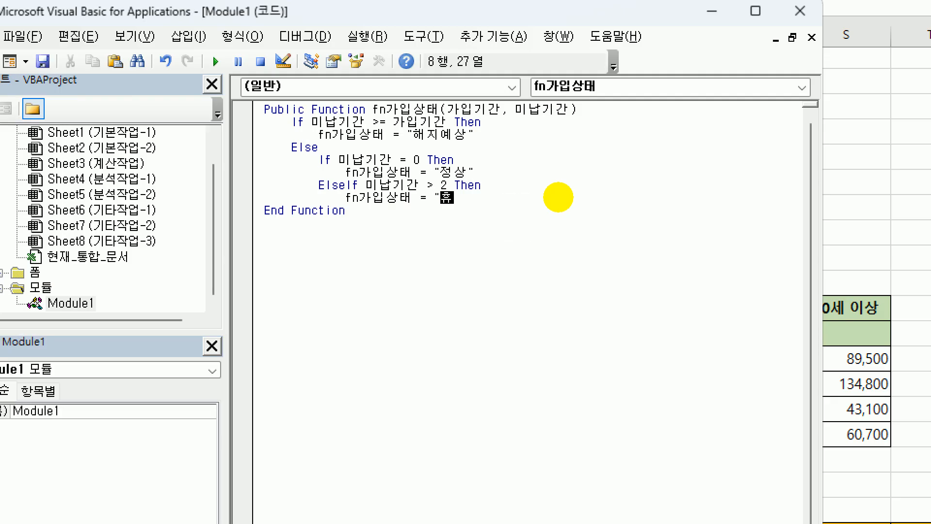
{"action": "type", "text": "면보험\""}
{"action": "key", "text": "Return"}
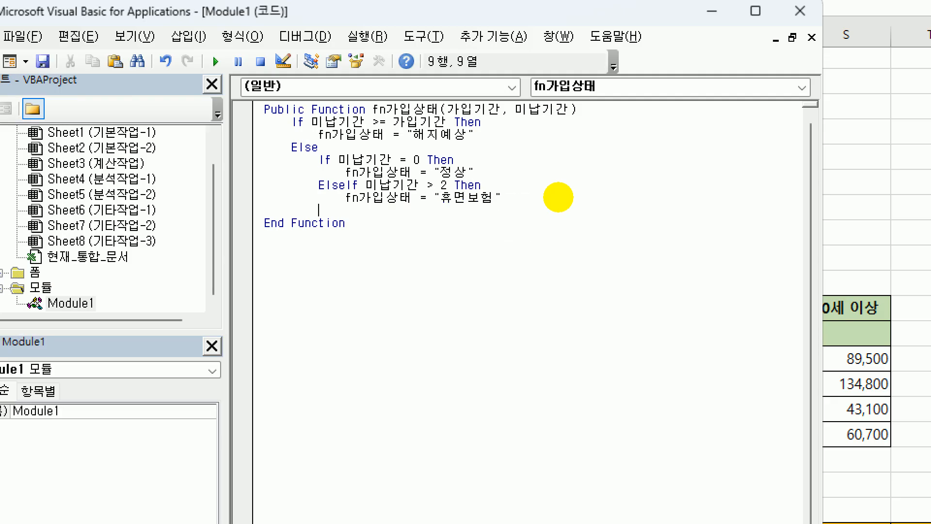
Add a final Else branch to the nested If that assigns 미납기간 & "개월 미납" to fn가입상태.
{"action": "key", "text": "Tab"}
{"action": "type", "text": "else"}
{"action": "key", "text": "Return"}
{"action": "type", "text": "fn"}
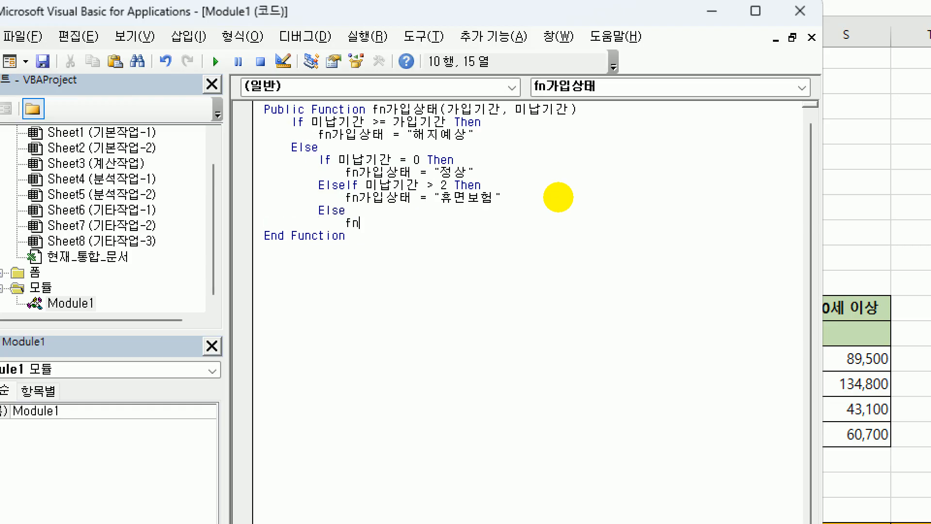
{"action": "type", "text": "가입상태 = 미납기가"}
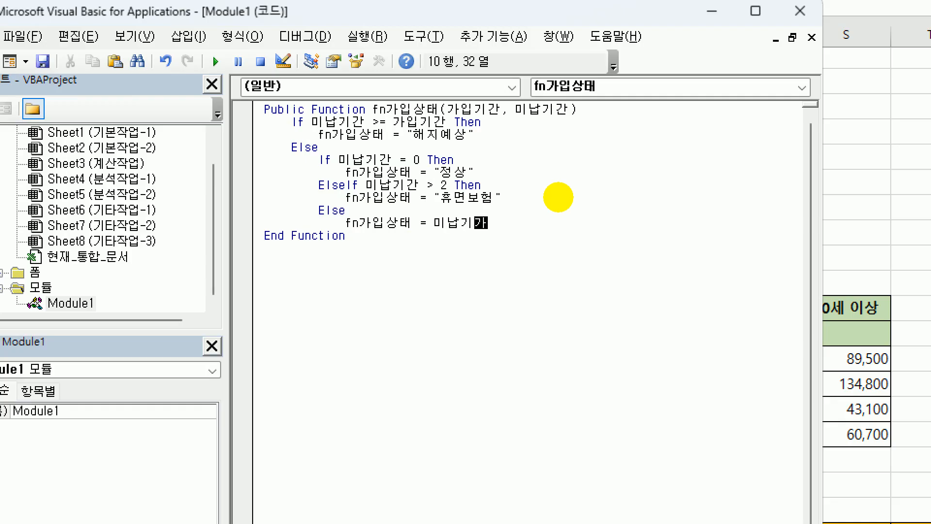
{"action": "type", "text": "ㄴ "}
{"action": "type", "text": "& \""}
{"action": "type", "text": "개월"}
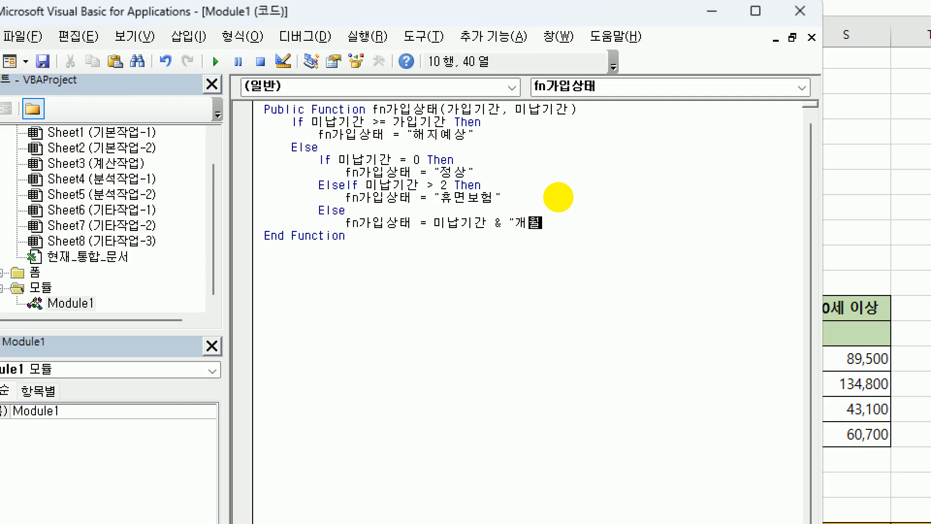
{"action": "type", "text": " 미납\""}
{"action": "key", "text": "Return"}
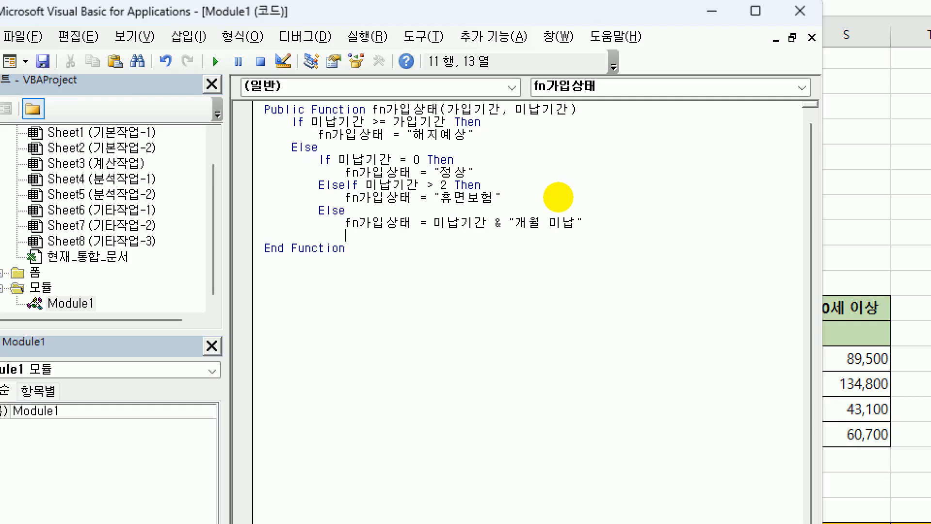
Close both the nested and the outer If blocks with End If statements.
{"action": "key", "text": "BackSpace"}
{"action": "type", "text": "end if"}
{"action": "key", "text": "Return"}
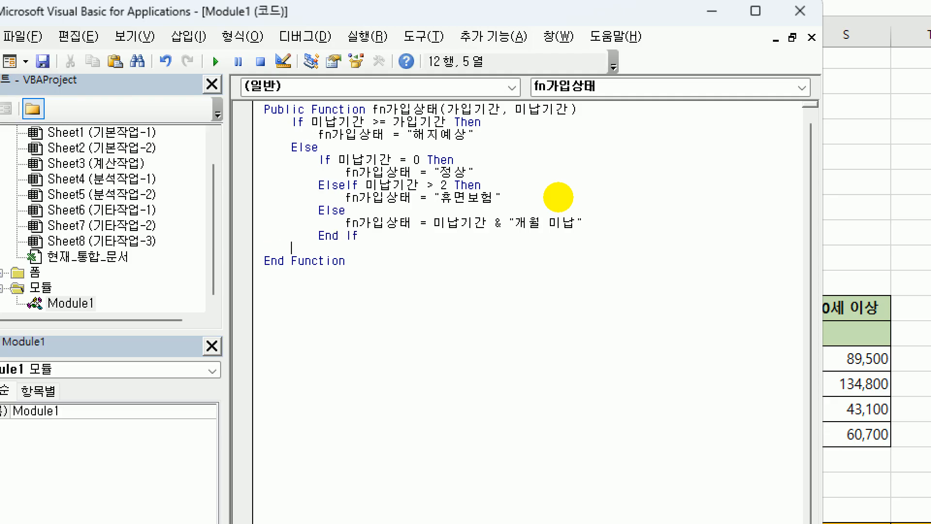
{"action": "type", "text": "end if"}
{"action": "key", "text": "Return"}
Insert a blank line below the Public Function header and close the code editor.
{"action": "key", "text": "Up"}
{"action": "key", "text": "Up"}
{"action": "key", "text": "Up"}
{"action": "key", "text": "Up"}
{"action": "key", "text": "Up"}
{"action": "key", "text": "Up"}
{"action": "key", "text": "Up"}
{"action": "key", "text": "Up"}
{"action": "key", "text": "Up"}
{"action": "key", "text": "Up"}
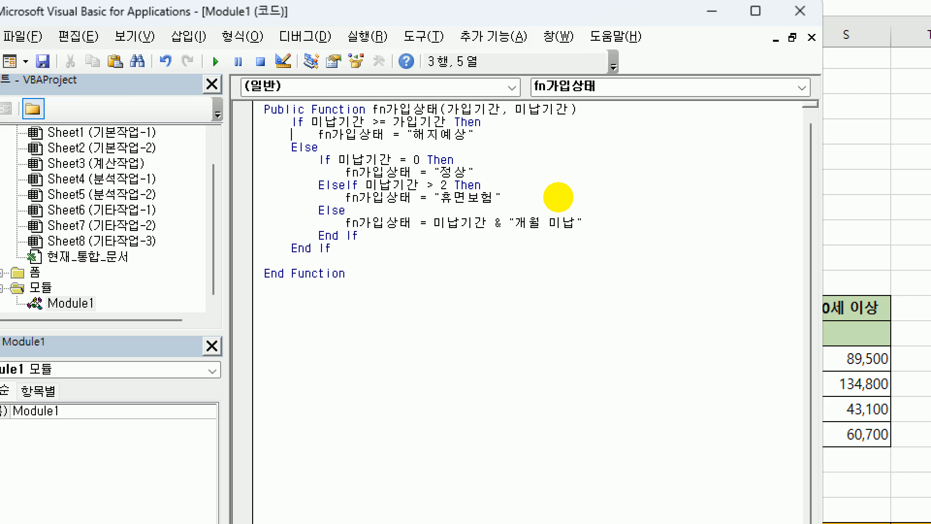
{"action": "key", "text": "Up"}
{"action": "key", "text": "Up"}
{"action": "key", "text": "End"}
{"action": "key", "text": "Return"}
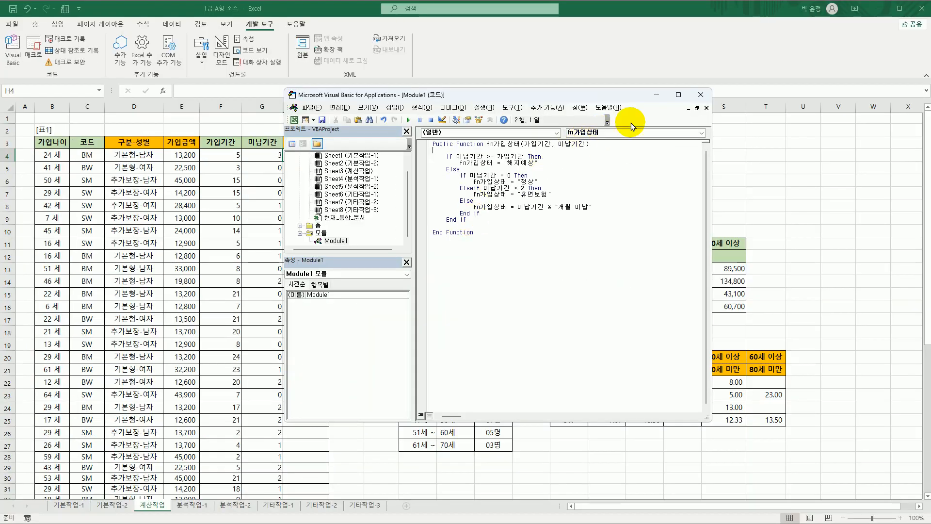
{"action": "left_click", "coordinate": [698, 95]}
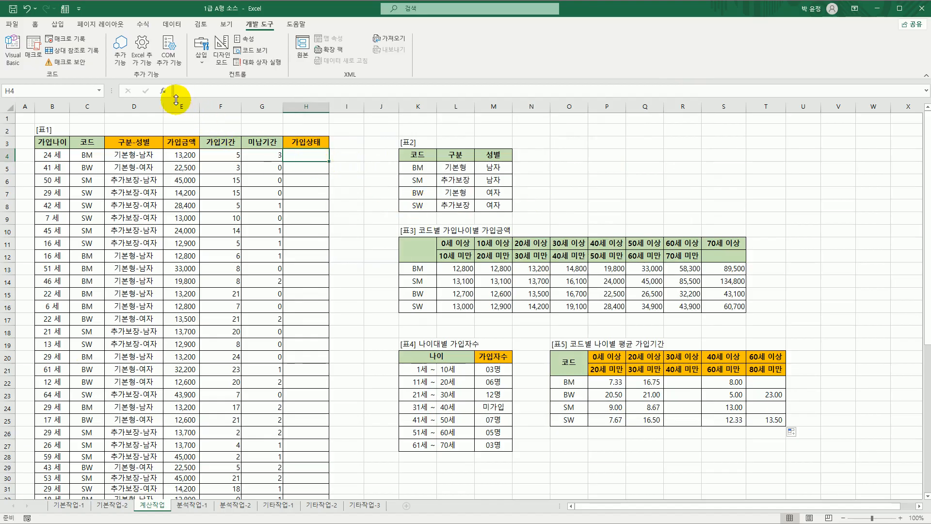
Insert the user-defined (사용자 정의) function fn가입상태 into cell H4.
{"action": "left_click", "coordinate": [163, 91]}
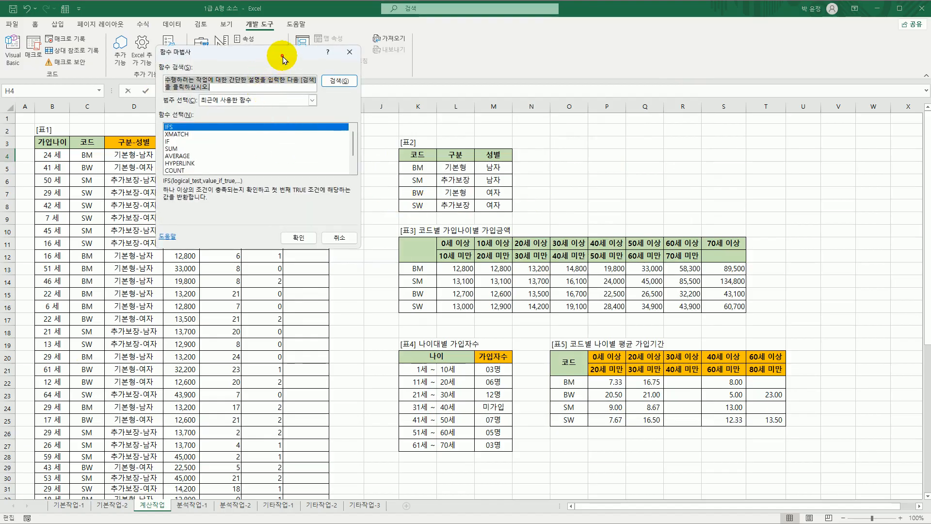
{"action": "left_click_drag", "start_coordinate": [282, 52], "coordinate": [404, 92]}
{"action": "left_click", "coordinate": [376, 141]}
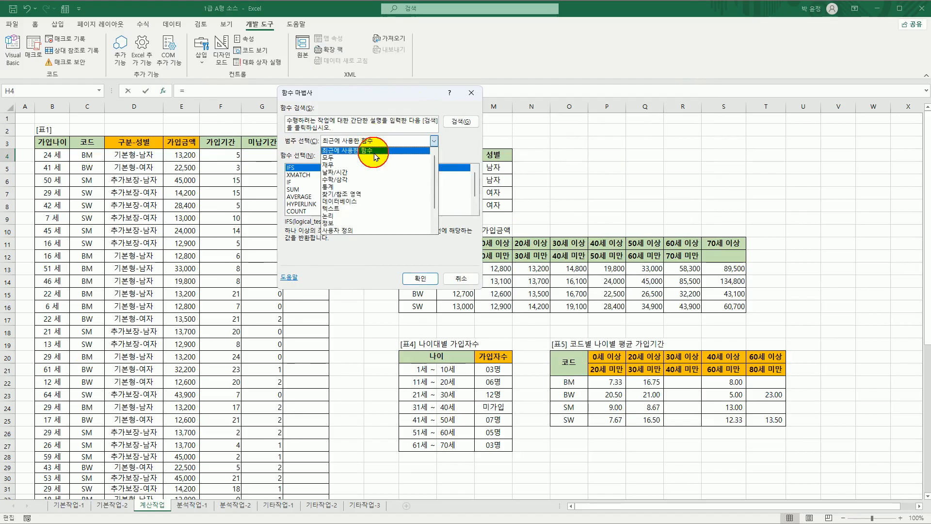
{"action": "left_click", "coordinate": [361, 232]}
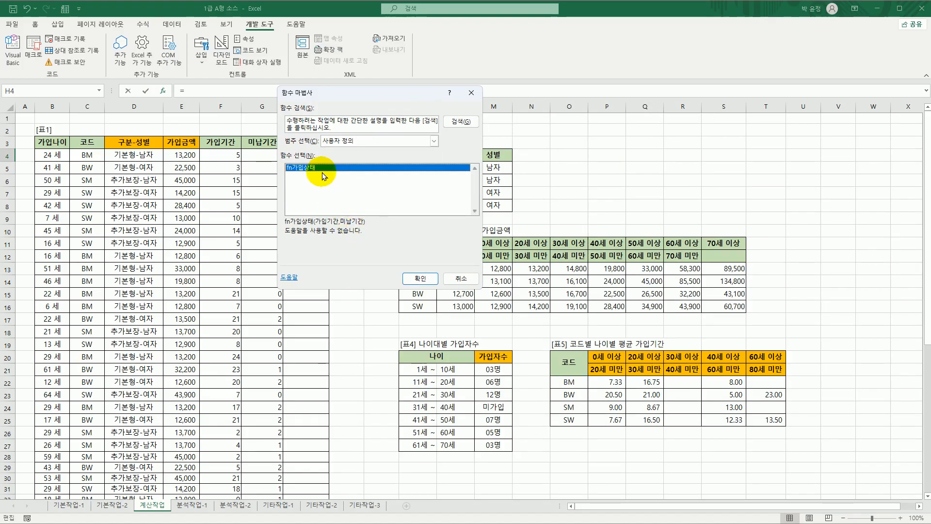
{"action": "left_click", "coordinate": [420, 278]}
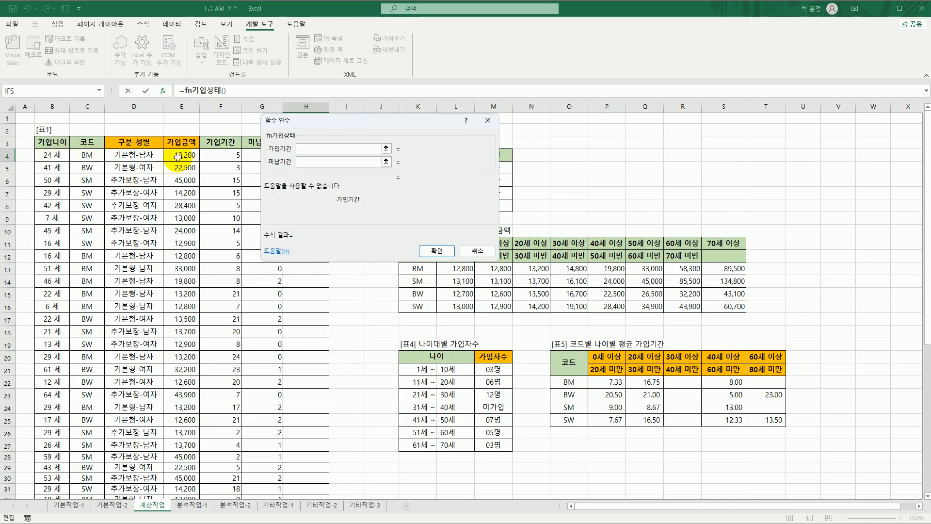
Set the function's 가입기간 argument to F4 and 미납기간 to G4, and fill the formula down the 가입상태 column.
{"action": "left_click", "coordinate": [227, 155]}
{"action": "left_click", "coordinate": [252, 154]}
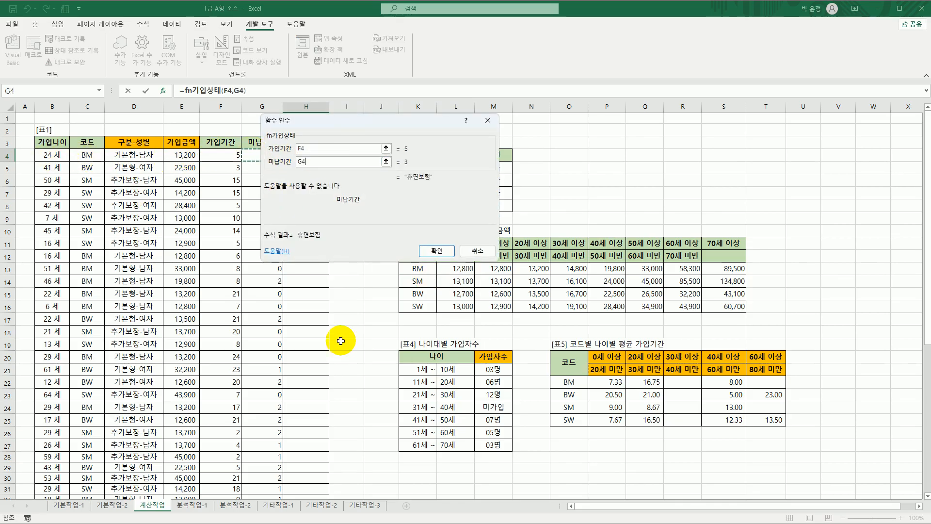
{"action": "left_click", "coordinate": [435, 252]}
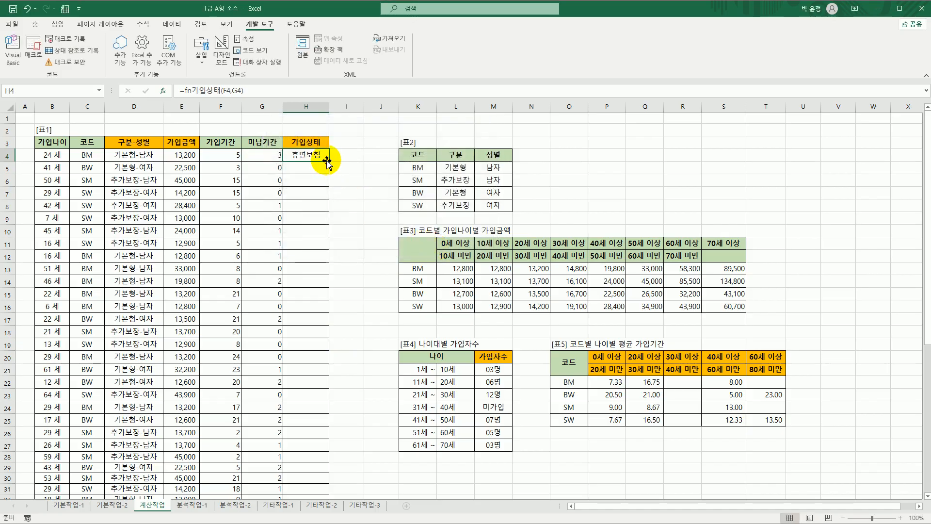
{"action": "left_click_drag", "start_coordinate": [328, 160], "coordinate": [328, 161]}
{"action": "double_click", "coordinate": [328, 160]}
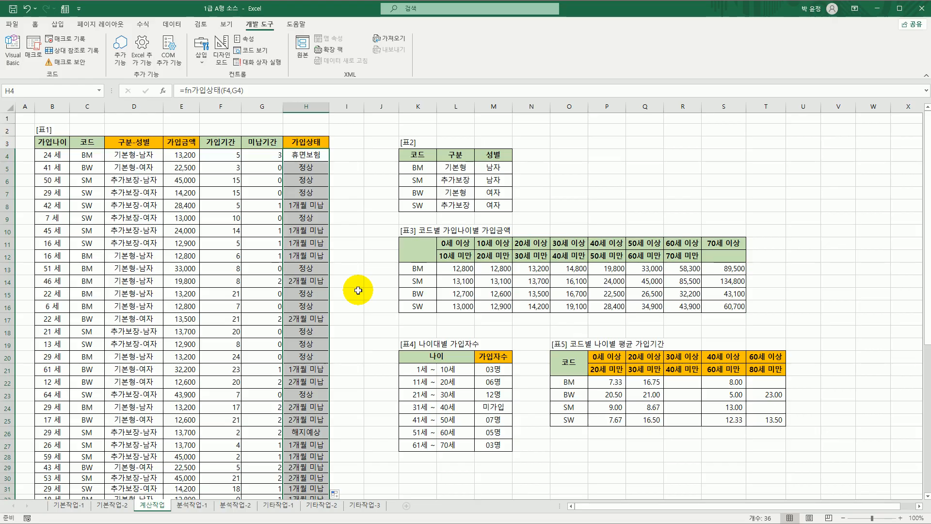
Start a pivot table at cell A3 of the 분석작업-1 sheet, using an external data source.
{"action": "left_click", "coordinate": [192, 504]}
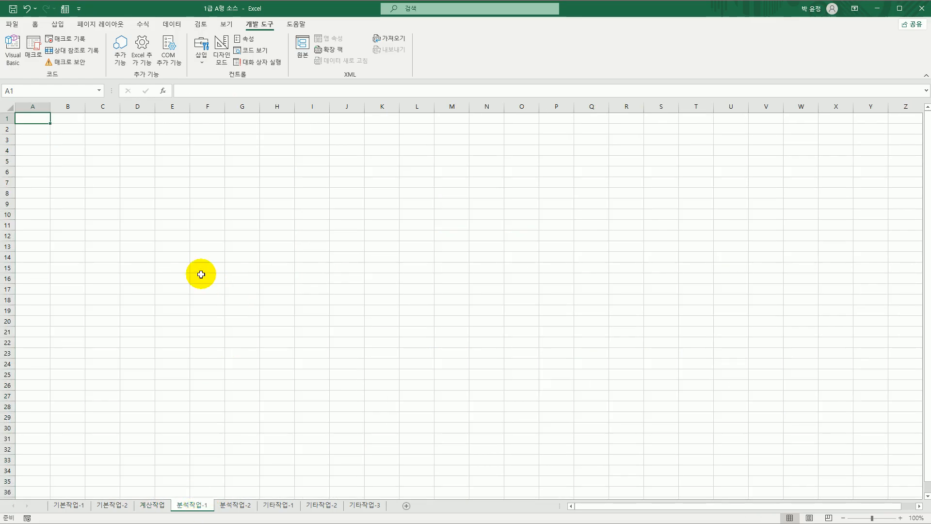
{"action": "left_click", "coordinate": [39, 141]}
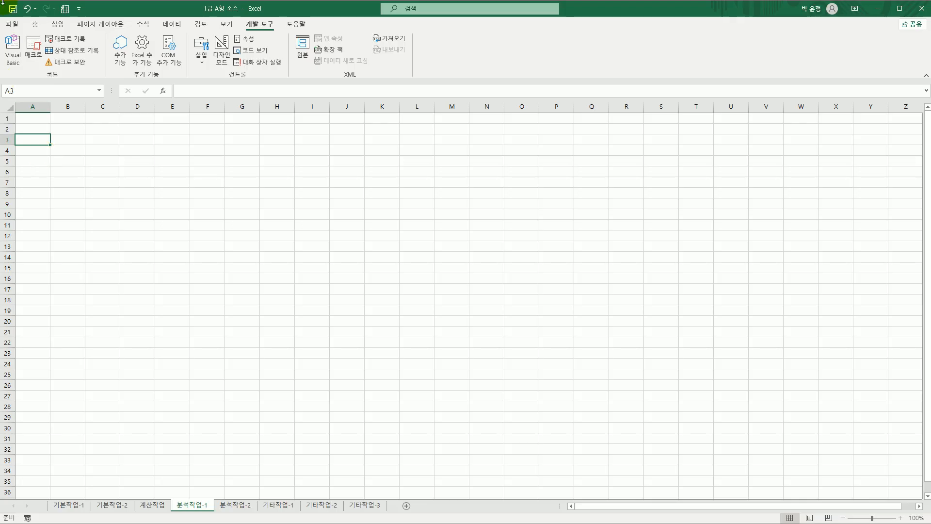
{"action": "left_click", "coordinate": [56, 24]}
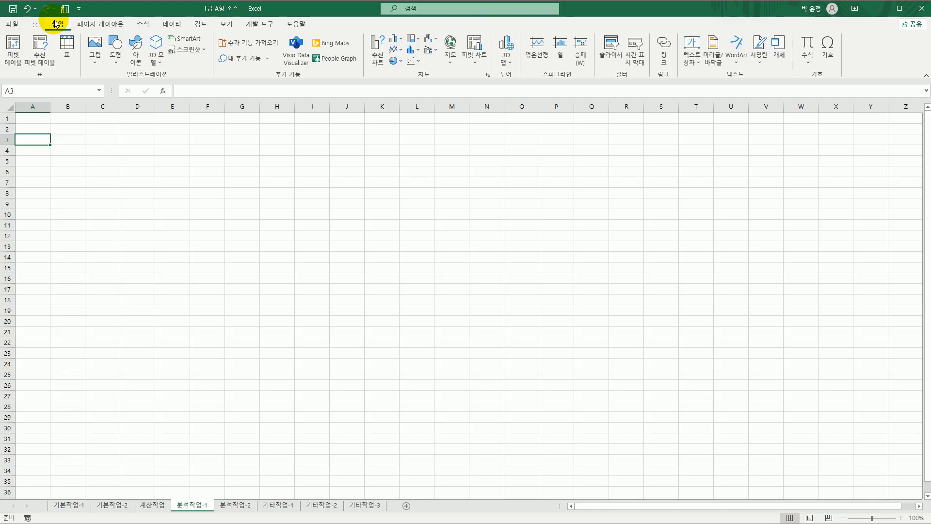
{"action": "left_click", "coordinate": [13, 64]}
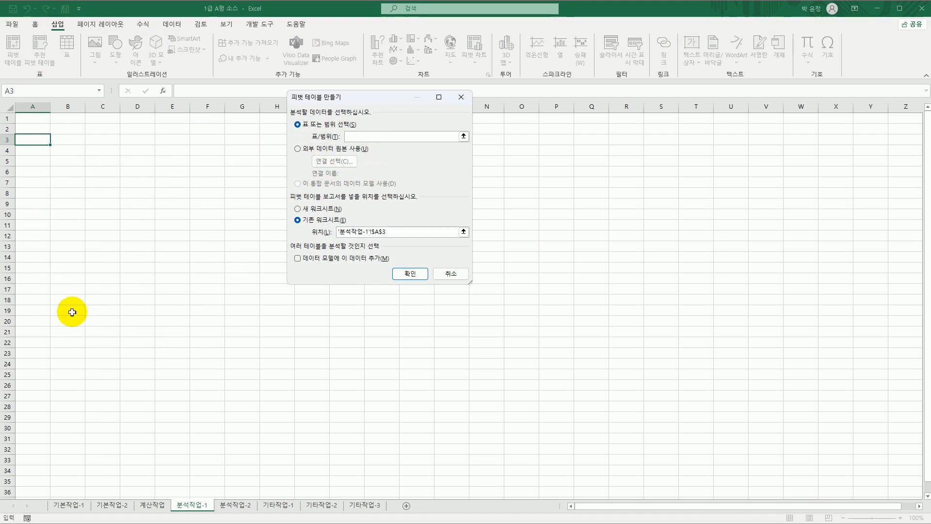
{"action": "left_click", "coordinate": [308, 150]}
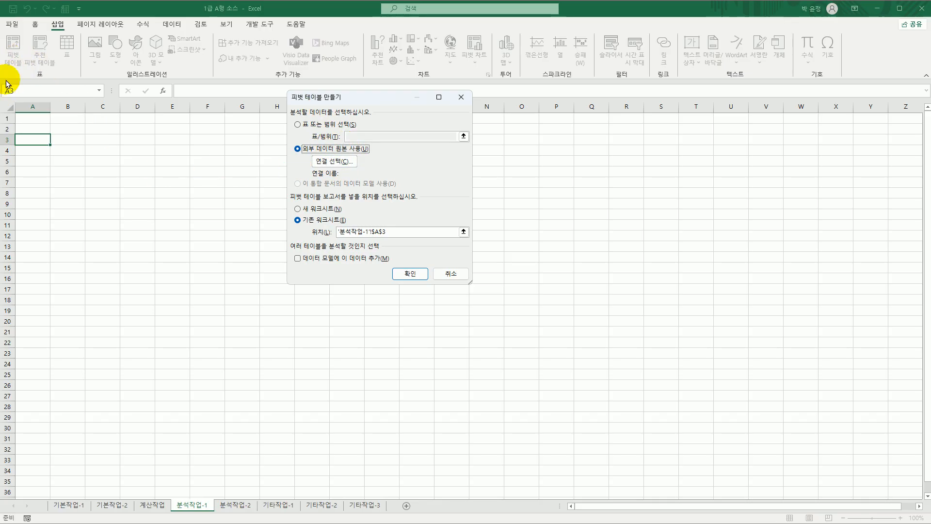
Choose the 출석부관리 file in the 컴활1급 folder on drive C as the pivot table's data connection.
{"action": "left_click", "coordinate": [324, 165]}
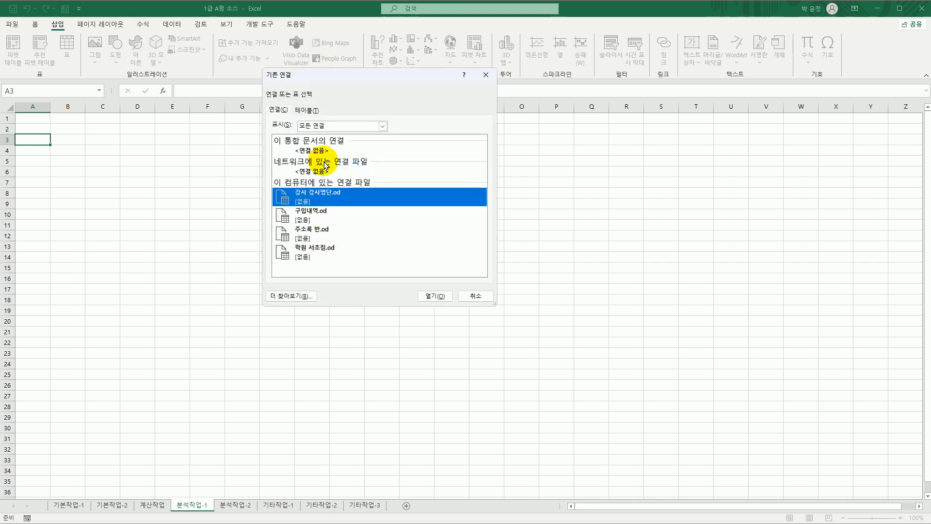
{"action": "left_click", "coordinate": [290, 295]}
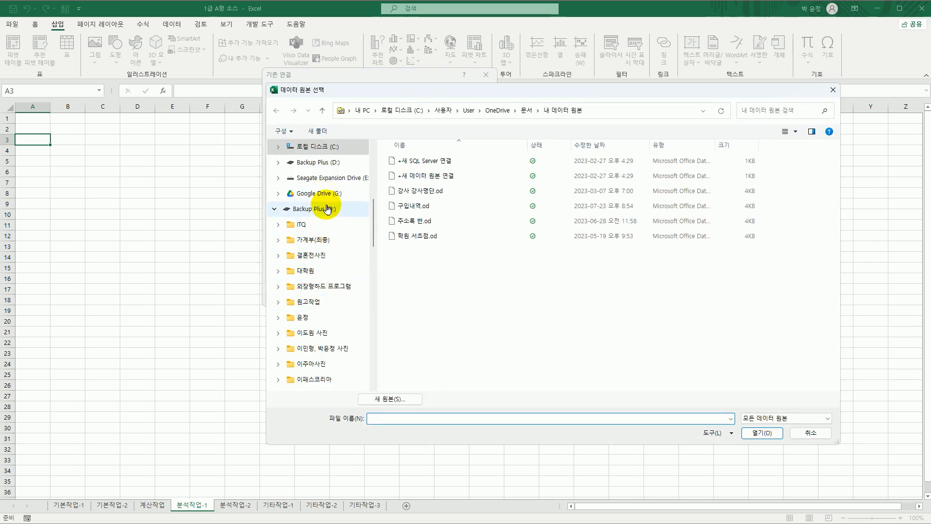
{"action": "scroll", "coordinate": [335, 265], "scroll_direction": "down", "scroll_amount": 1}
{"action": "scroll", "coordinate": [338, 270], "scroll_direction": "up", "scroll_amount": 1}
{"action": "scroll", "coordinate": [333, 233], "scroll_direction": "up", "scroll_amount": 2}
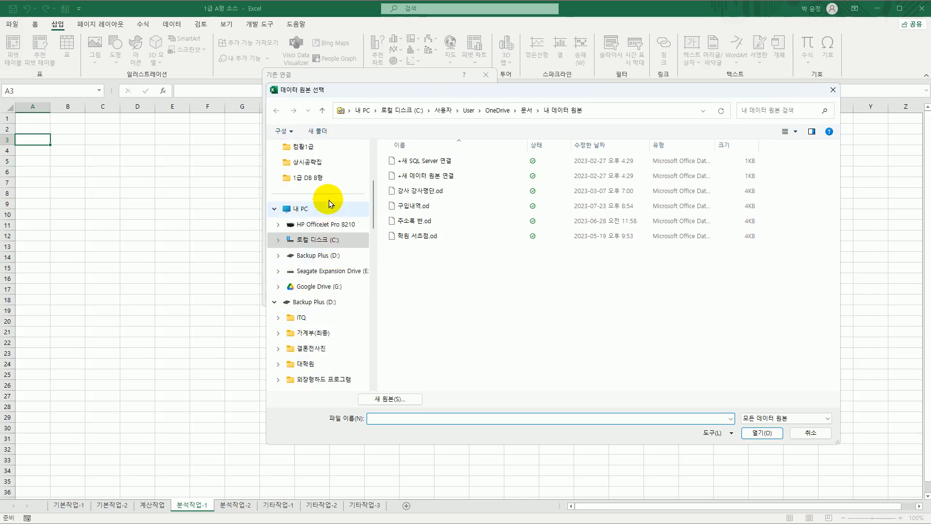
{"action": "left_click", "coordinate": [339, 240]}
{"action": "left_click", "coordinate": [450, 325]}
{"action": "double_click", "coordinate": [450, 326]}
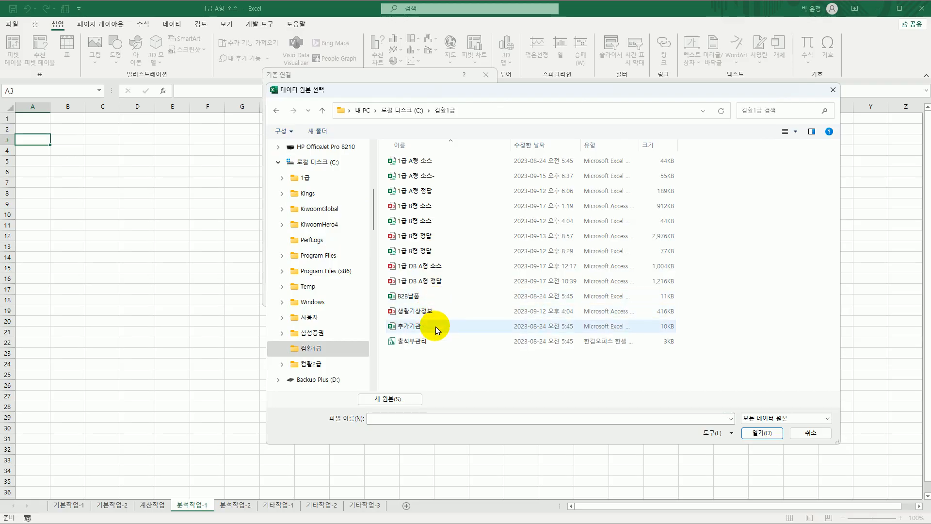
{"action": "left_click", "coordinate": [427, 341]}
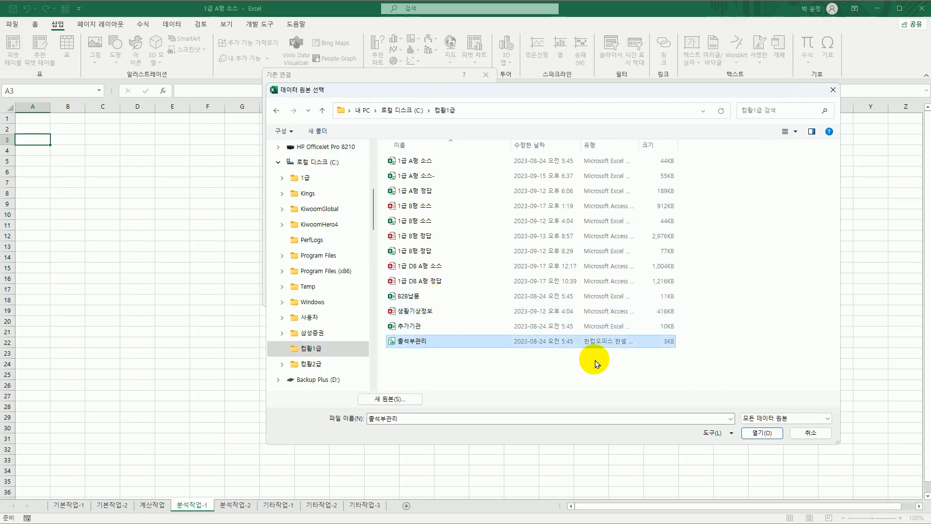
{"action": "left_click", "coordinate": [752, 433]}
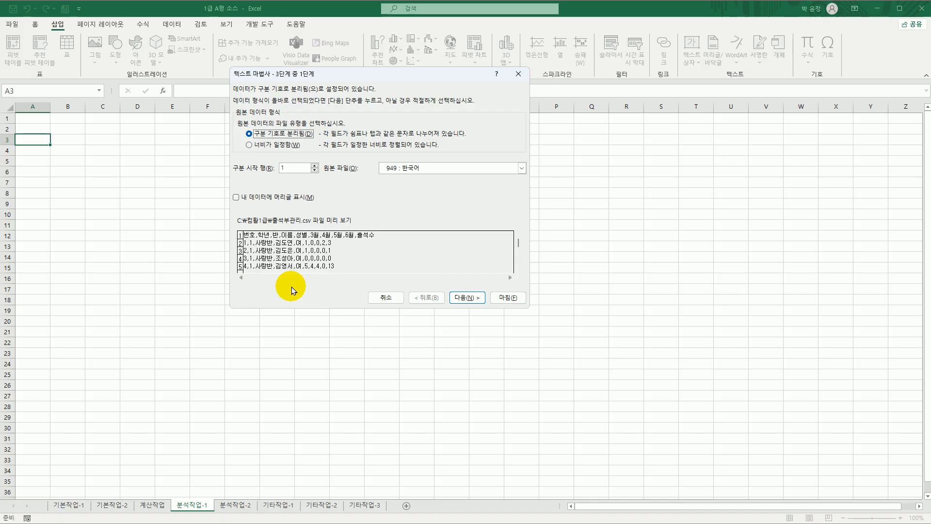
Mark the delimited data as having headers and set comma as the only delimiter instead of tab.
{"action": "left_click", "coordinate": [279, 200]}
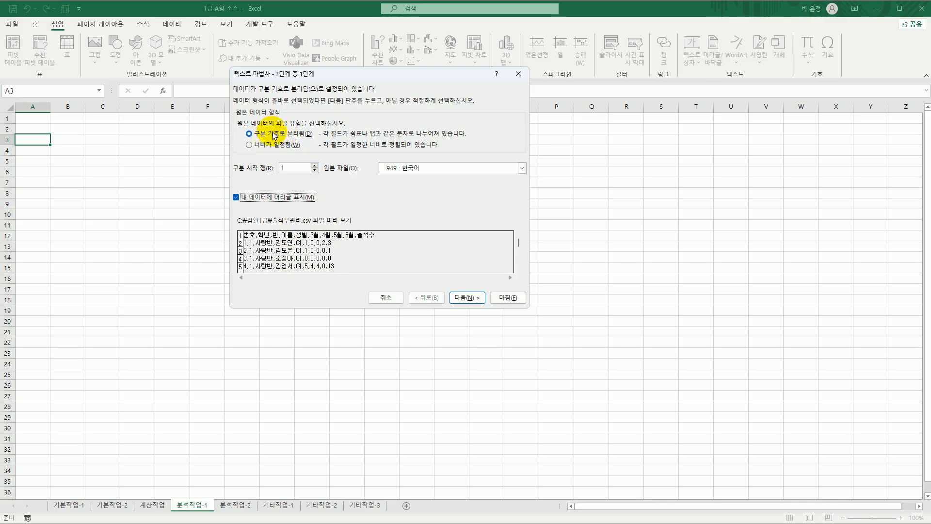
{"action": "left_click", "coordinate": [468, 300]}
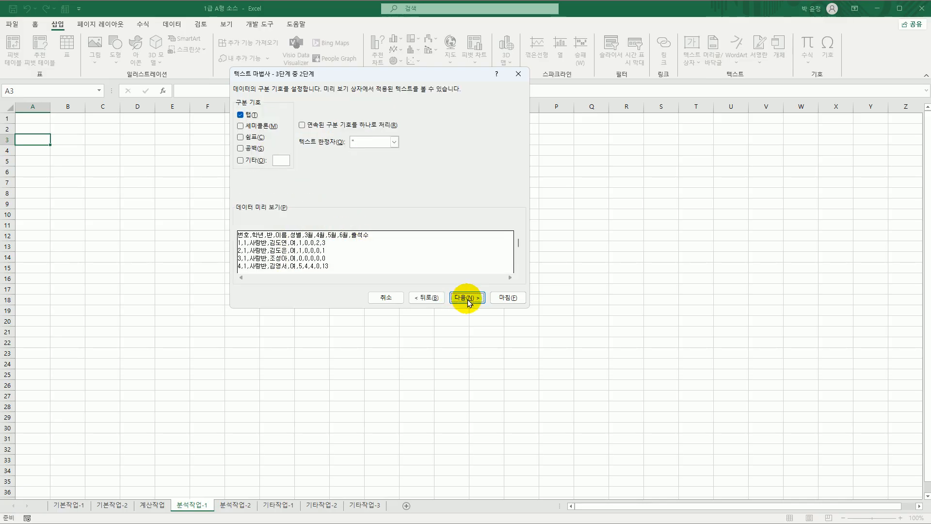
{"action": "left_click", "coordinate": [241, 115]}
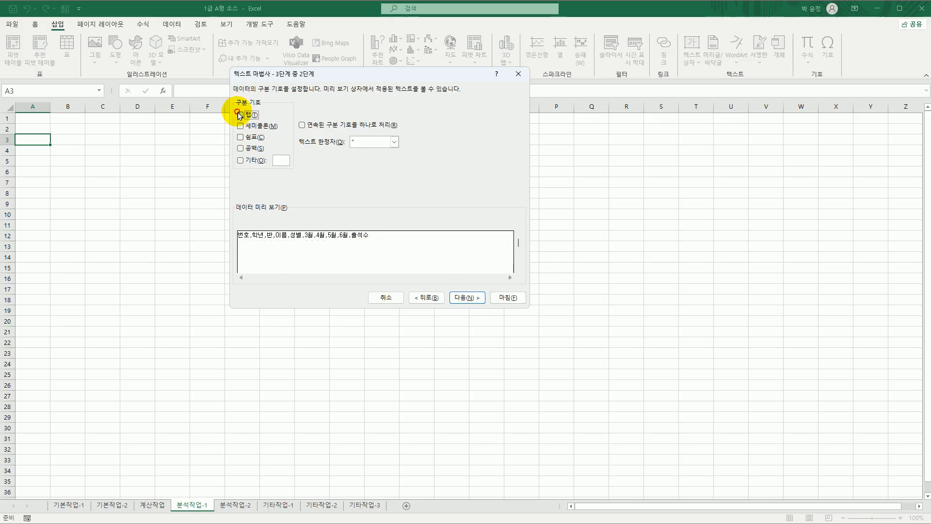
{"action": "left_click", "coordinate": [240, 137]}
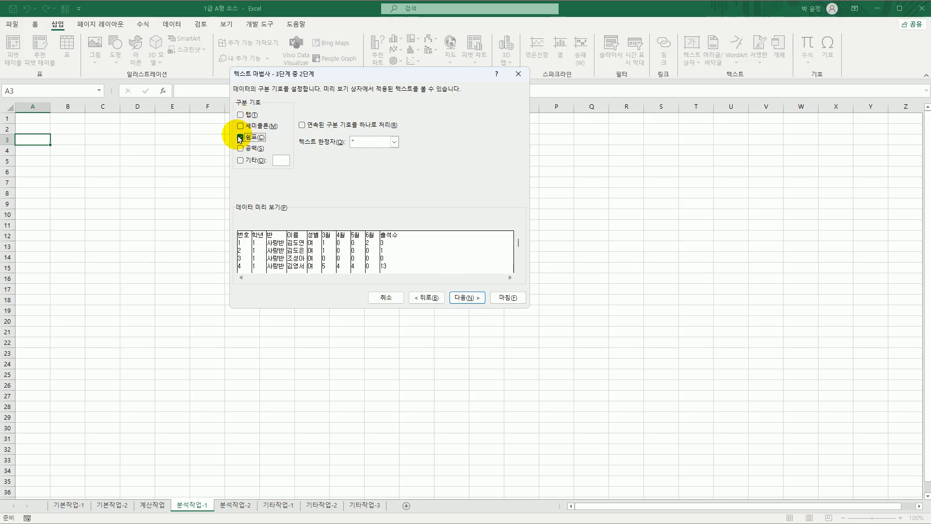
{"action": "left_click", "coordinate": [466, 297]}
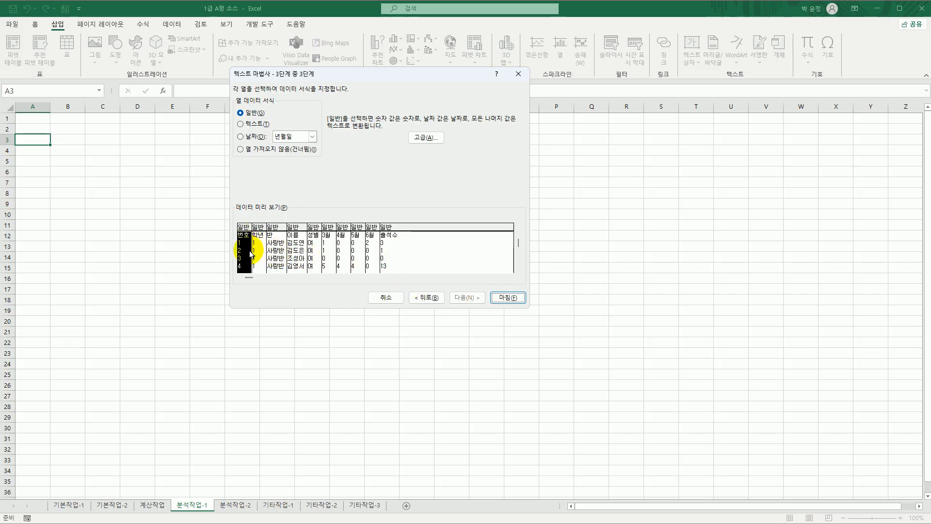
Exclude the 번호, 3월, 4월, 5월 and 6월 columns from the text import and finish the wizard.
{"action": "left_click", "coordinate": [270, 154]}
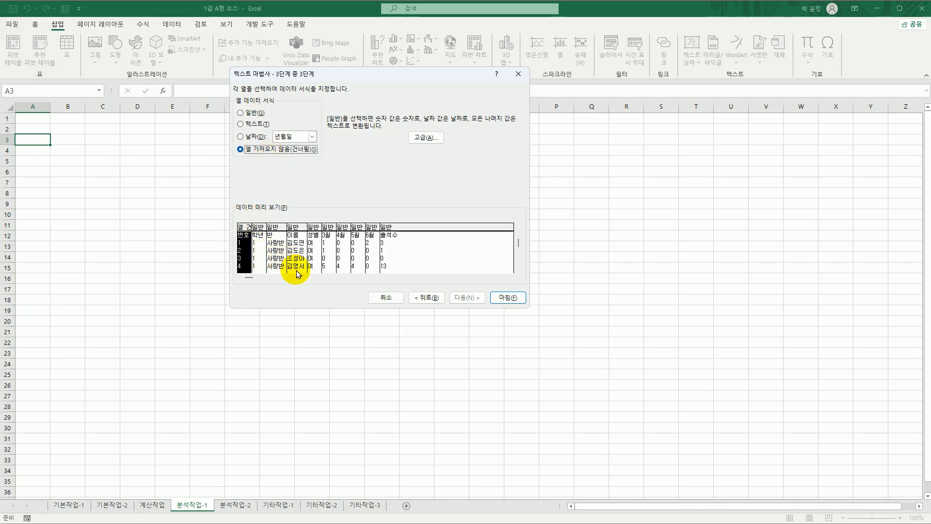
{"action": "left_click", "coordinate": [326, 249]}
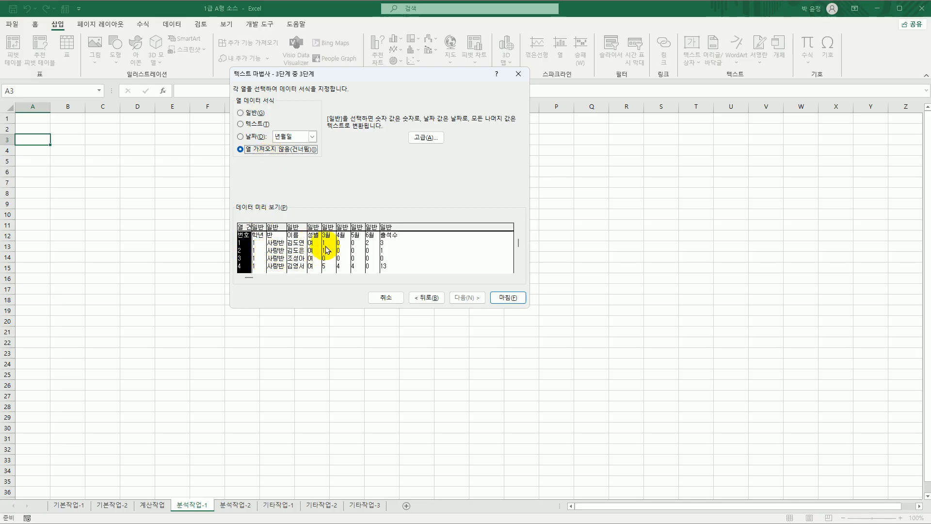
{"action": "left_click", "coordinate": [290, 150]}
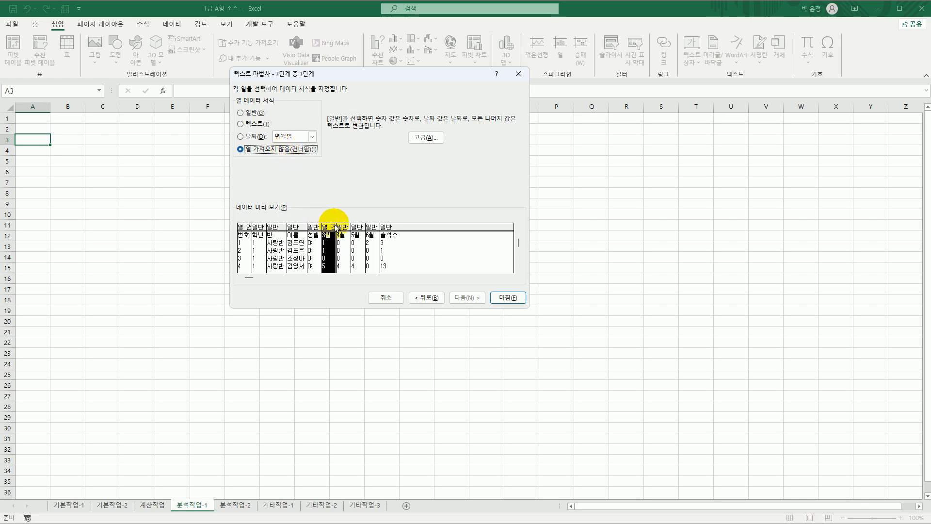
{"action": "left_click", "coordinate": [342, 231]}
{"action": "left_click", "coordinate": [297, 153]}
{"action": "left_click", "coordinate": [357, 228]}
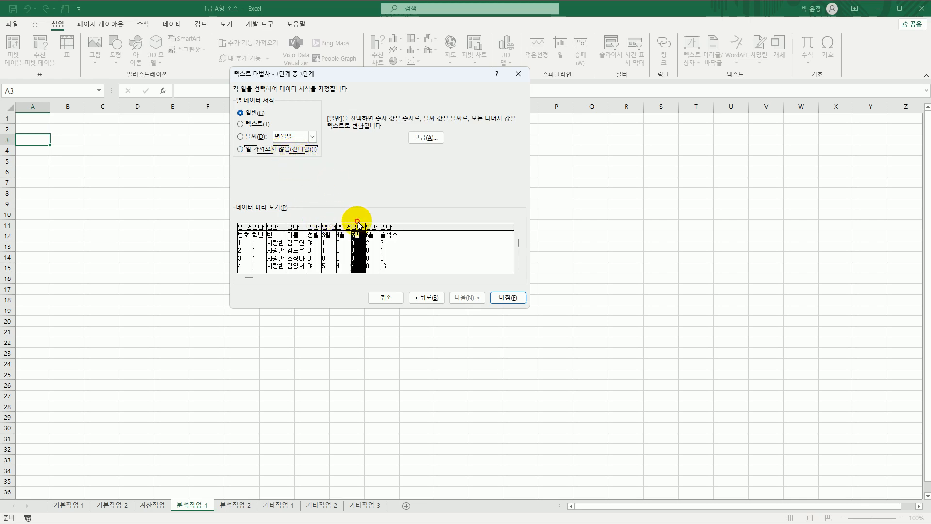
{"action": "left_click", "coordinate": [298, 154]}
{"action": "left_click", "coordinate": [371, 228]}
{"action": "left_click", "coordinate": [266, 149]}
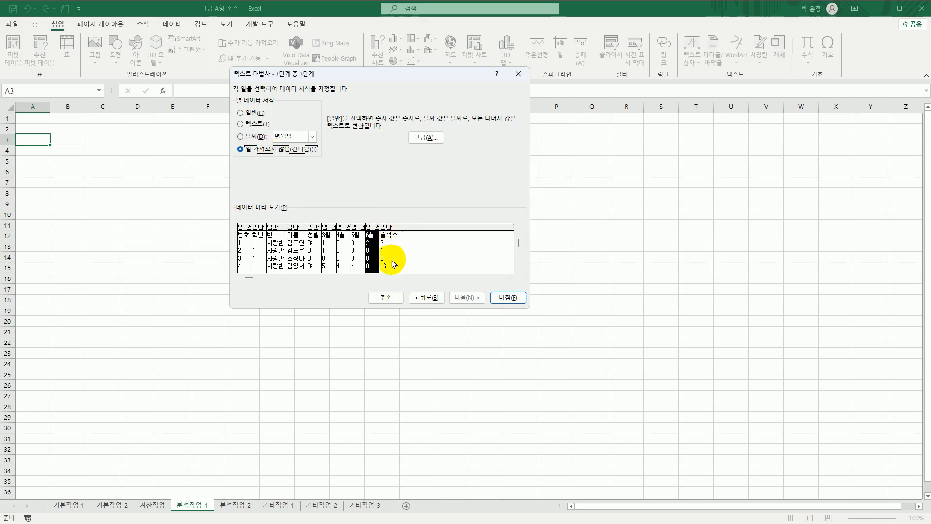
{"action": "left_click", "coordinate": [462, 297]}
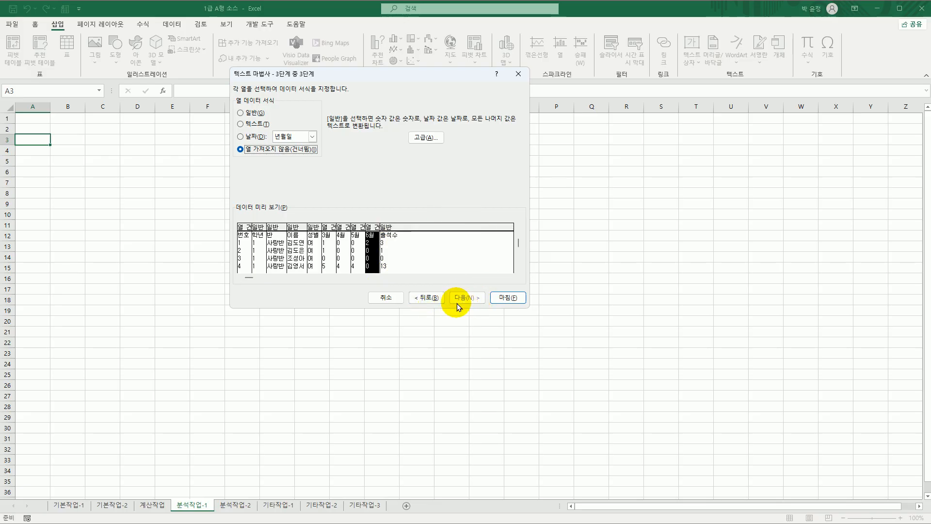
{"action": "left_click", "coordinate": [507, 297]}
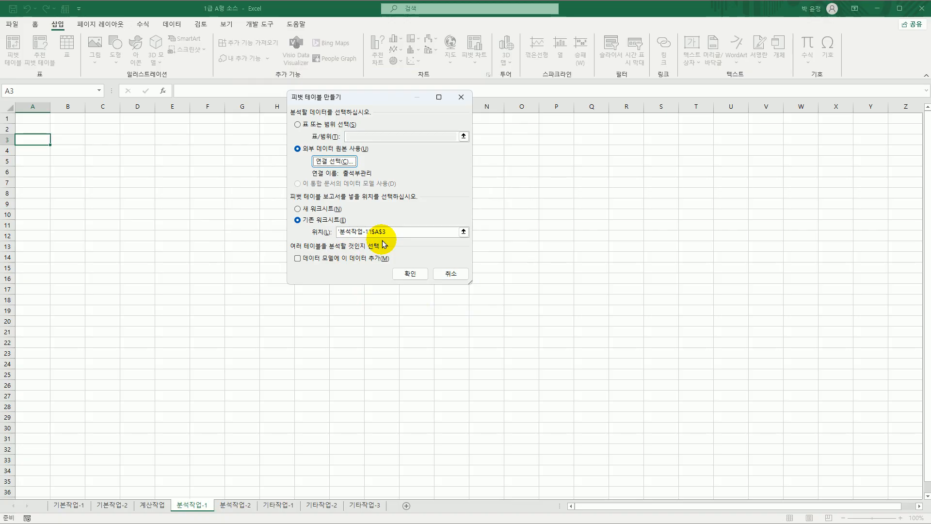
Add the imported data to the data model and create the pivot table at A3 of the 분석작업-1 sheet.
{"action": "left_click", "coordinate": [417, 275]}
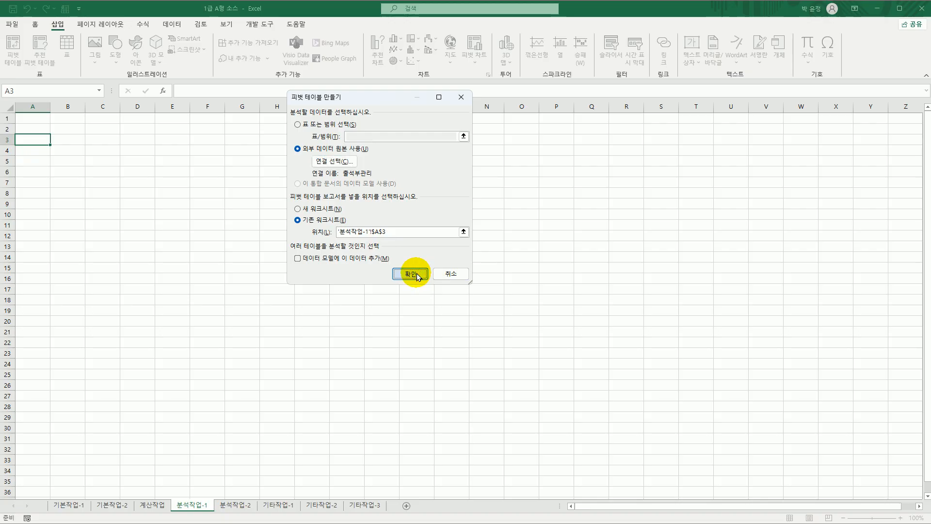
{"action": "left_click", "coordinate": [341, 265]}
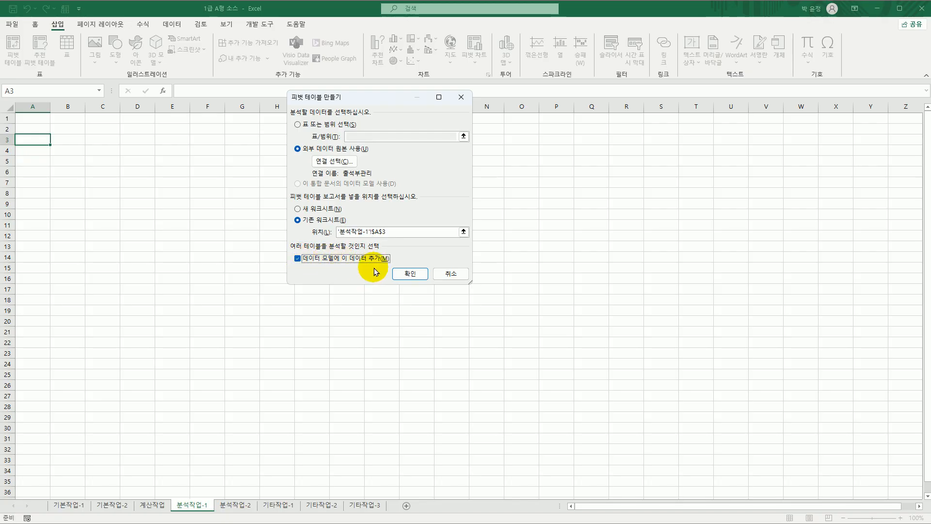
{"action": "left_click", "coordinate": [401, 273]}
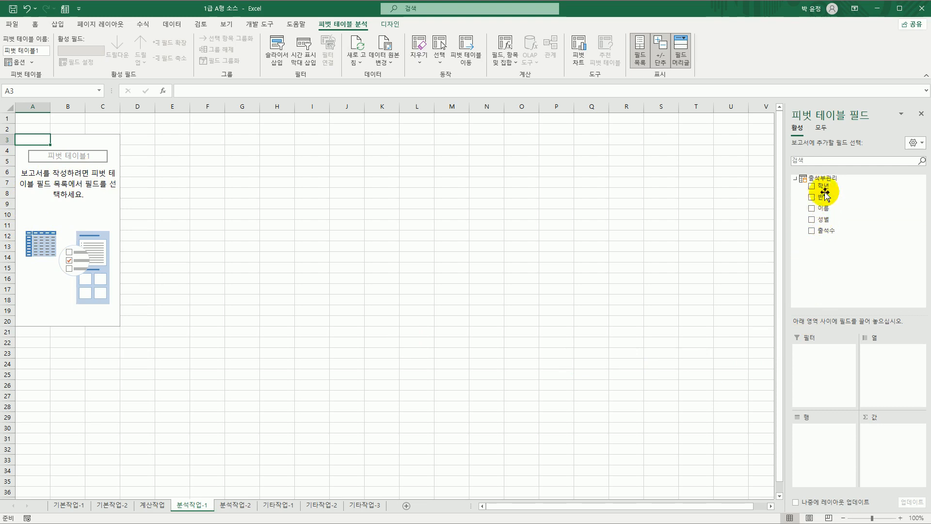
Place the 학년 field in the rows area of the pivot table.
{"action": "left_click_drag", "start_coordinate": [822, 186], "coordinate": [824, 439]}
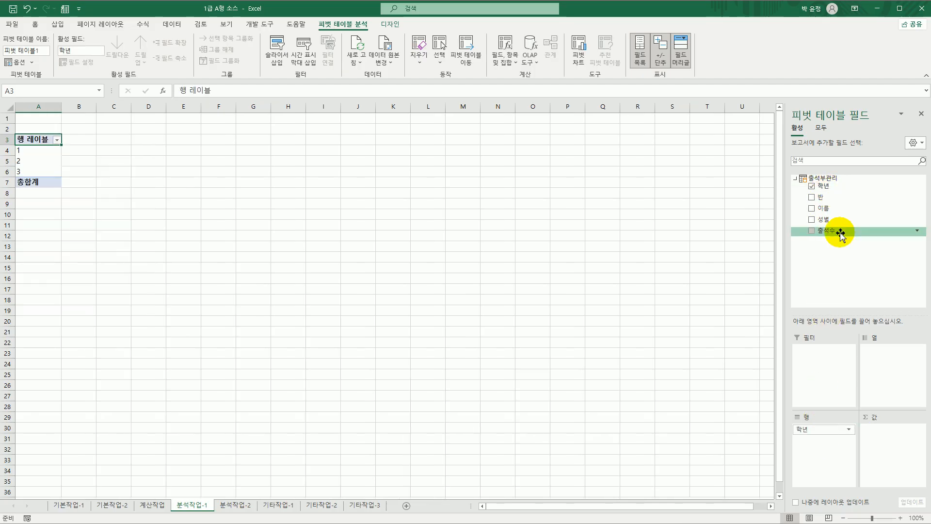
Add 반 to the pivot table's rows below 학년, 성별 to its columns, and 출석수 and 이름 to its values.
{"action": "left_click_drag", "start_coordinate": [820, 197], "coordinate": [821, 475]}
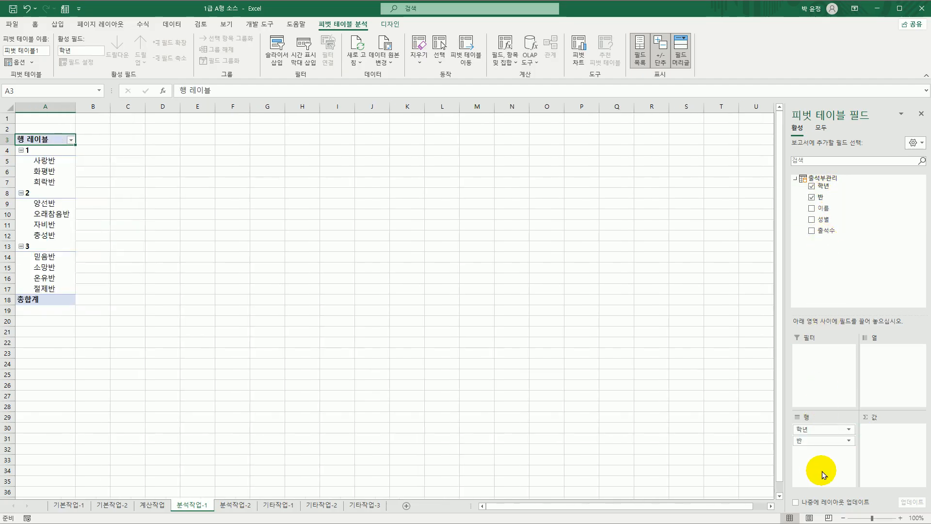
{"action": "left_click_drag", "start_coordinate": [836, 225], "coordinate": [878, 360]}
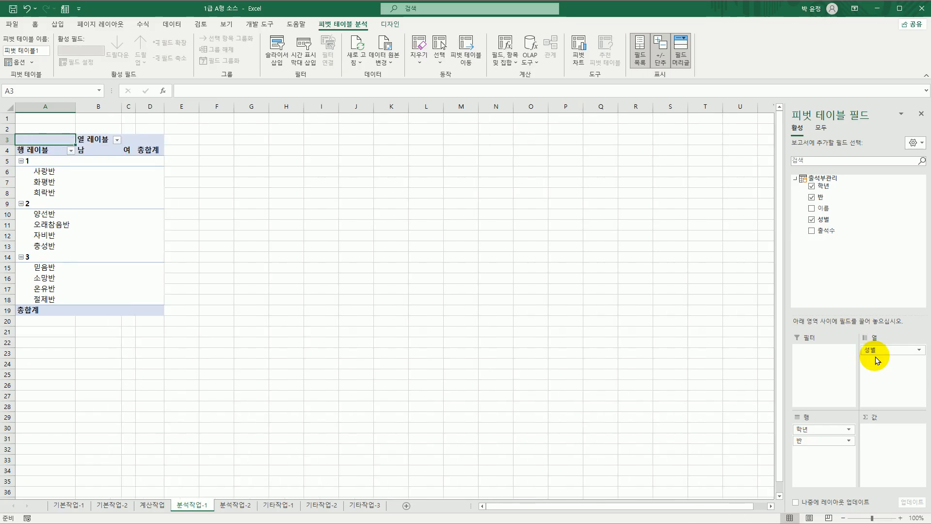
{"action": "left_click_drag", "start_coordinate": [835, 230], "coordinate": [872, 444]}
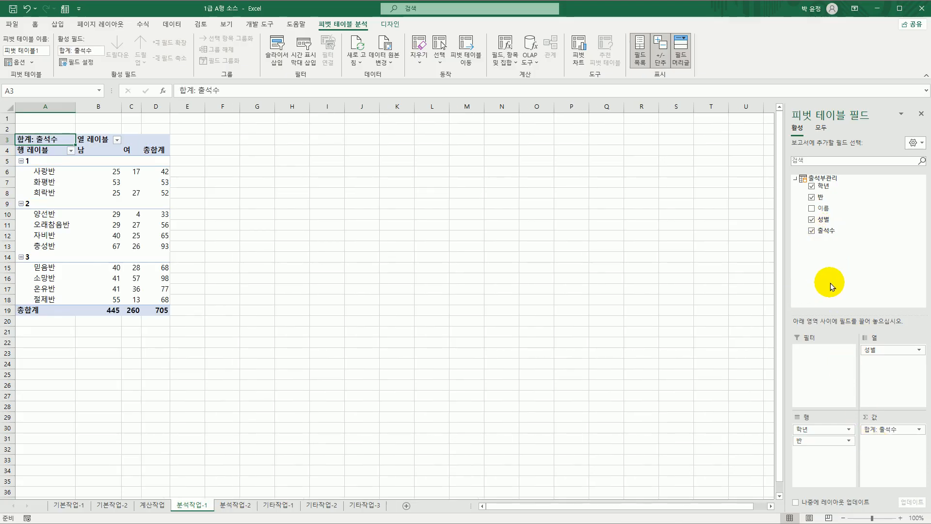
{"action": "left_click_drag", "start_coordinate": [827, 208], "coordinate": [878, 446]}
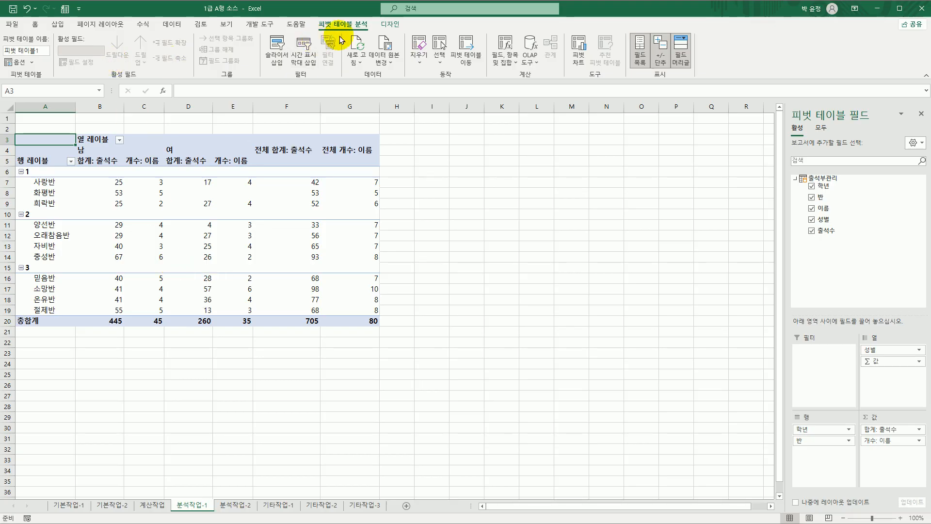
Set the pivot table's report layout to outline form (개요 형식으로 표시).
{"action": "left_click", "coordinate": [384, 28]}
{"action": "left_click", "coordinate": [58, 62]}
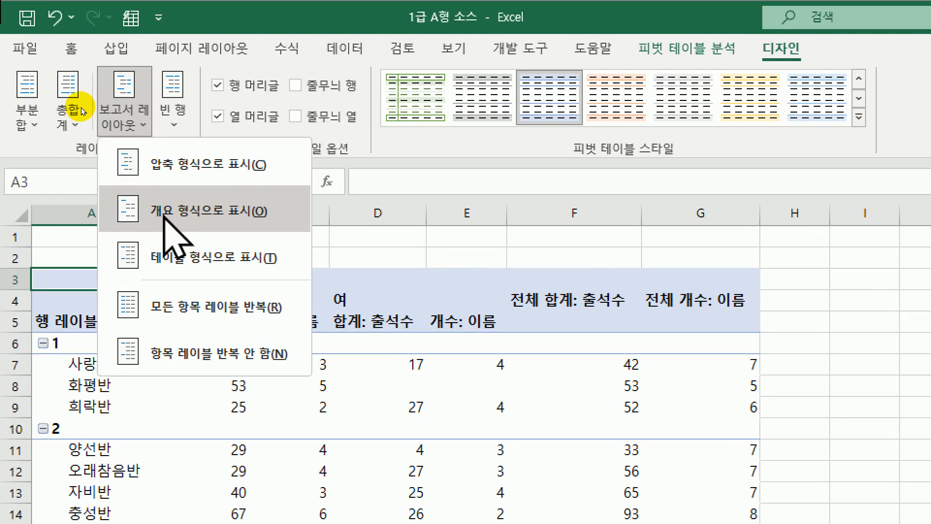
{"action": "left_click", "coordinate": [165, 217]}
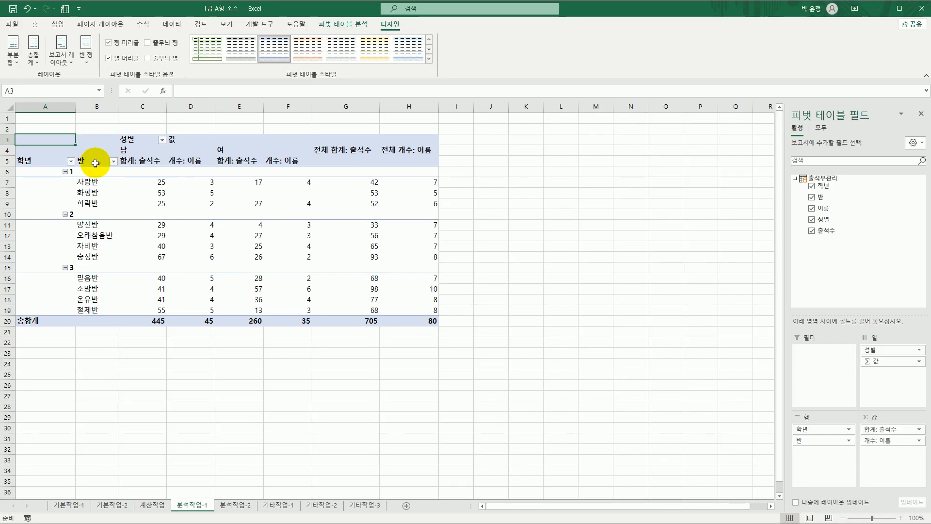
Summarize the 출석수 value field by average (평균) and format it as a number (숫자) with 0 decimal places.
{"action": "left_click", "coordinate": [144, 162]}
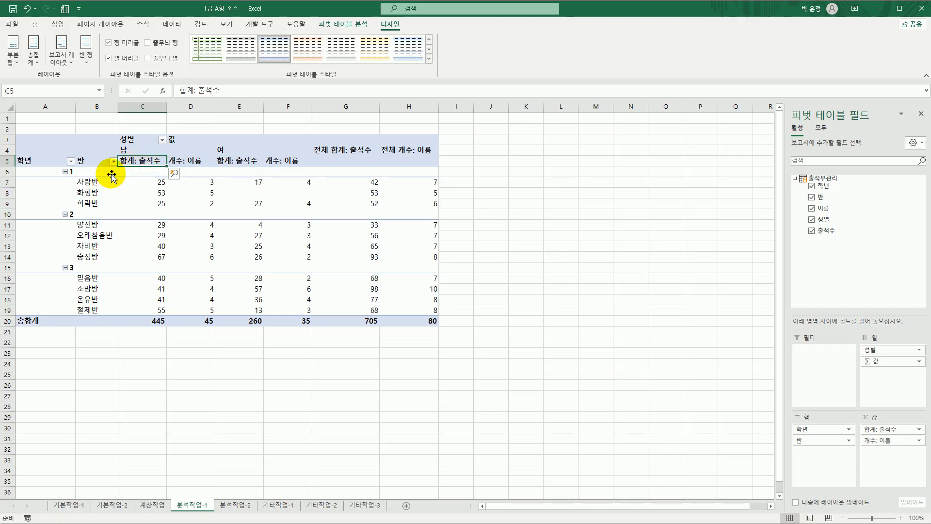
{"action": "double_click", "coordinate": [139, 162]}
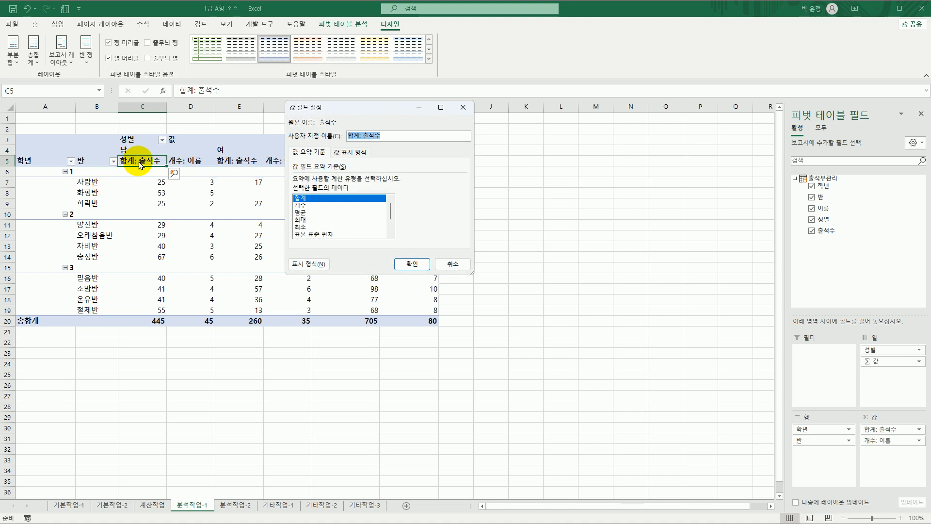
{"action": "left_click", "coordinate": [303, 206]}
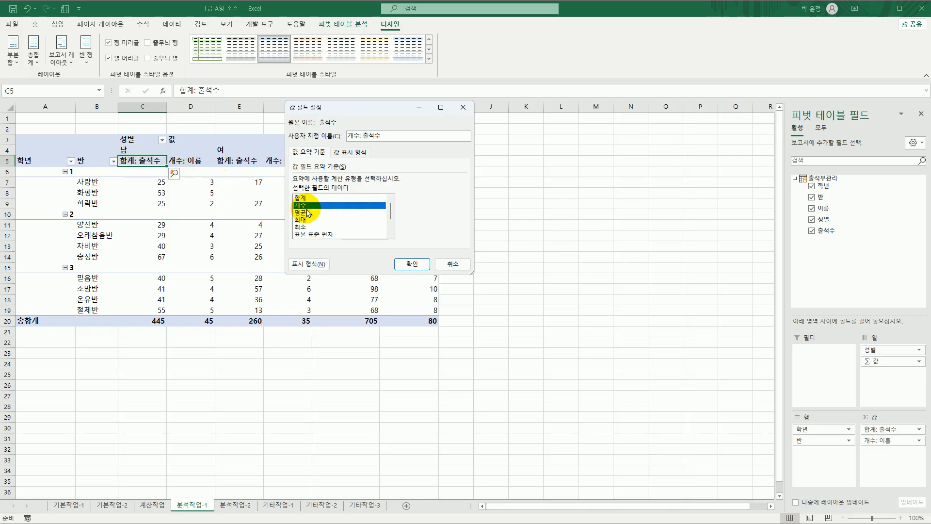
{"action": "left_click", "coordinate": [308, 264]}
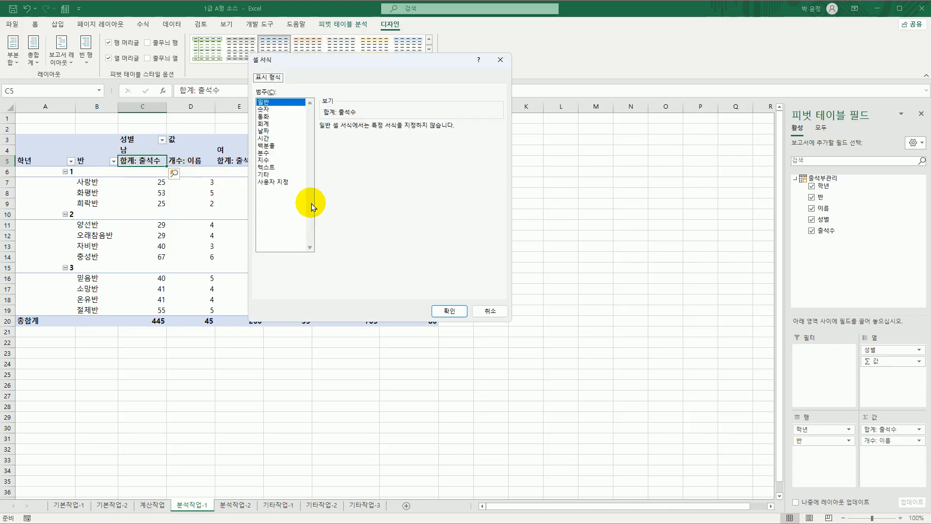
{"action": "left_click", "coordinate": [290, 109]}
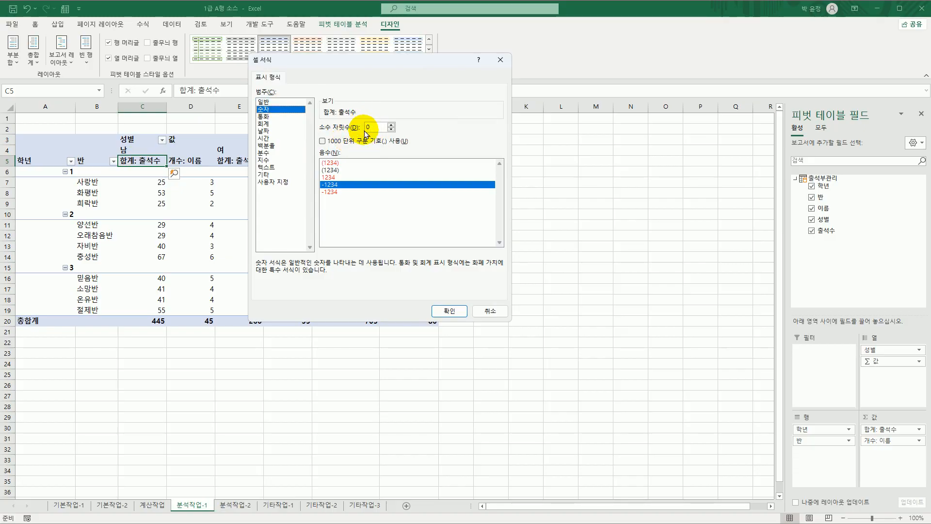
{"action": "left_click", "coordinate": [440, 311]}
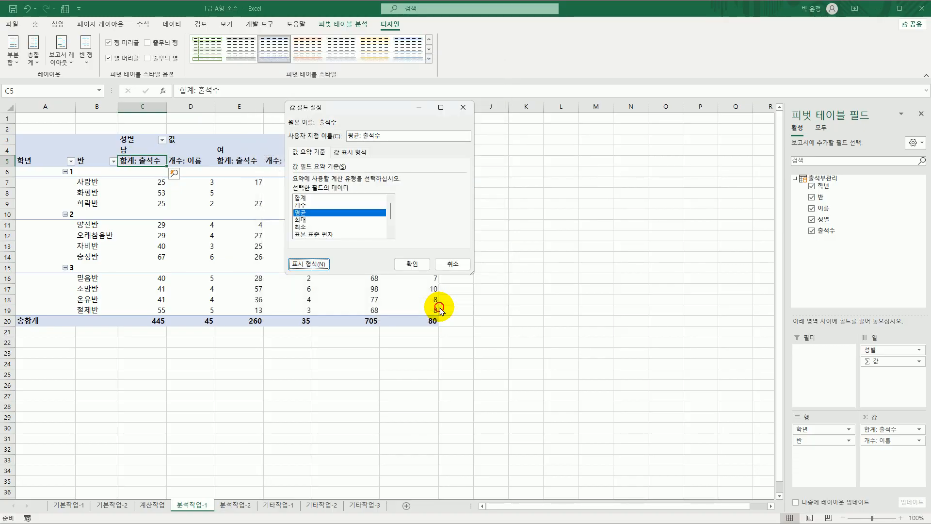
{"action": "left_click", "coordinate": [420, 270]}
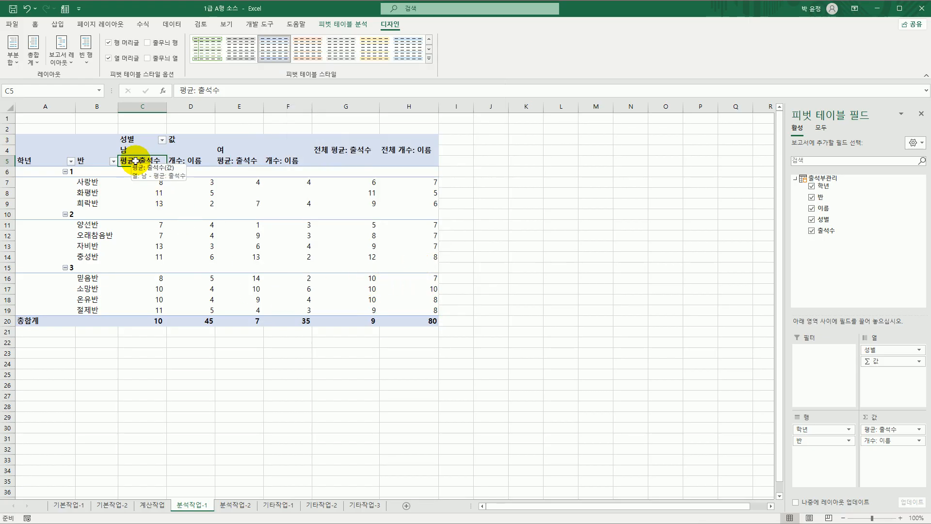
Give the 이름 count value field the custom name 학생수.
{"action": "left_click", "coordinate": [185, 162]}
{"action": "right_click", "coordinate": [185, 162]}
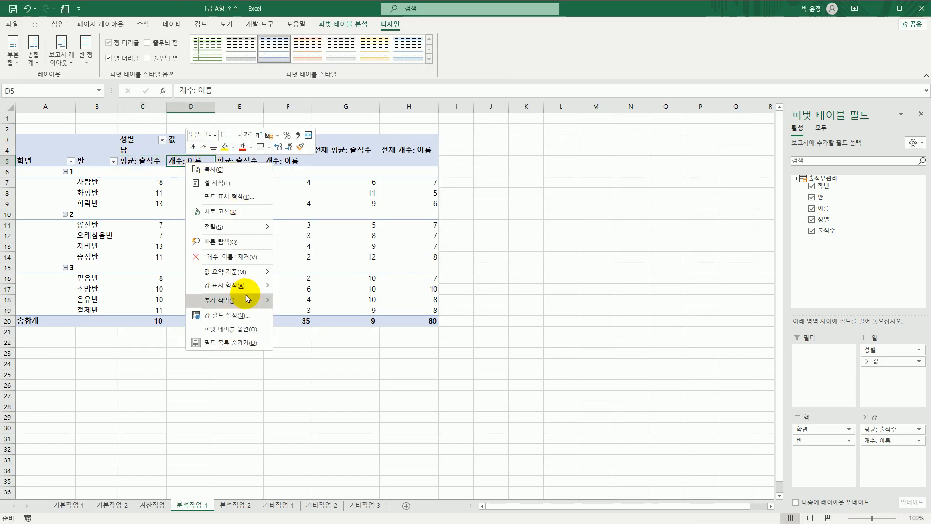
{"action": "left_click", "coordinate": [245, 317]}
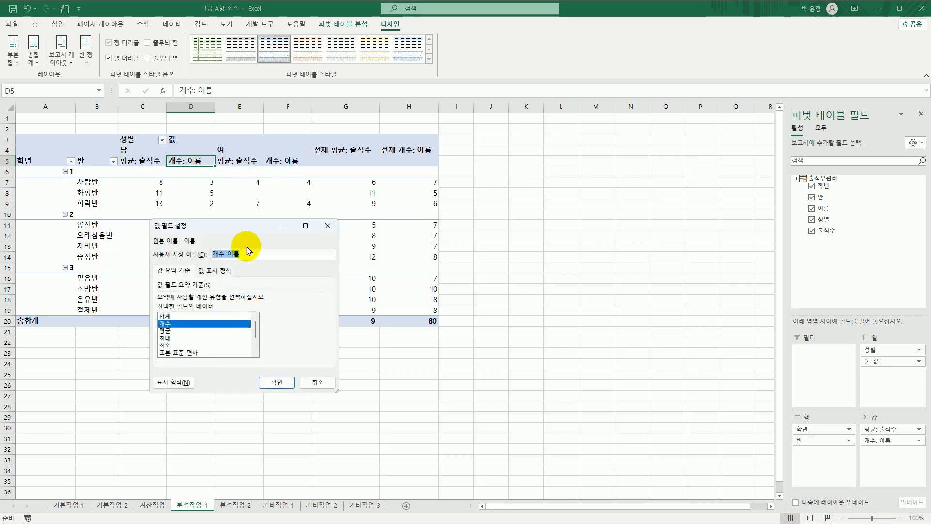
{"action": "left_click_drag", "start_coordinate": [246, 228], "coordinate": [350, 177]}
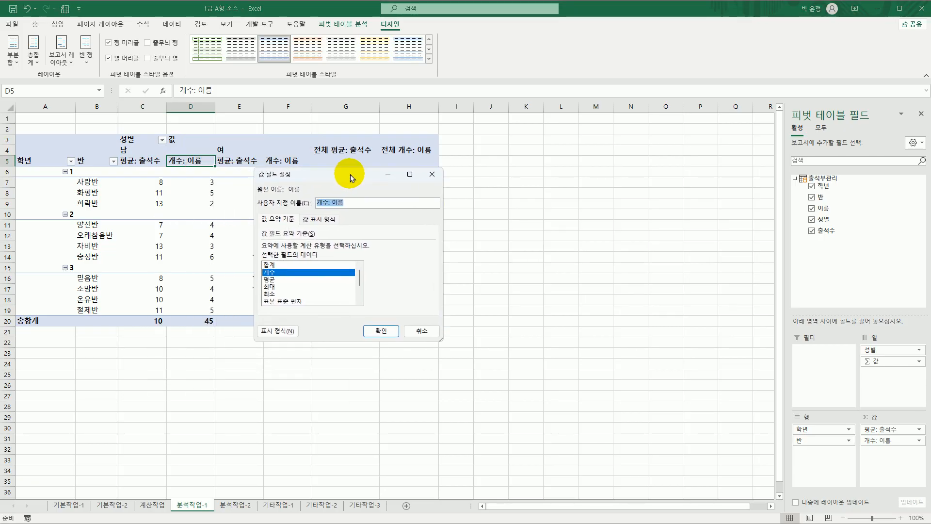
{"action": "key", "text": "BackSpace"}
{"action": "type", "text": "학생수"}
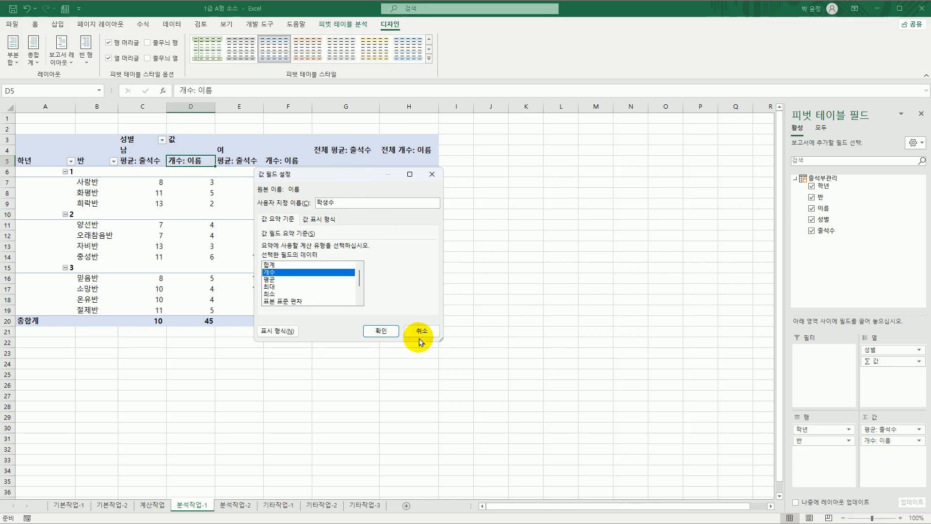
{"action": "left_click", "coordinate": [395, 329]}
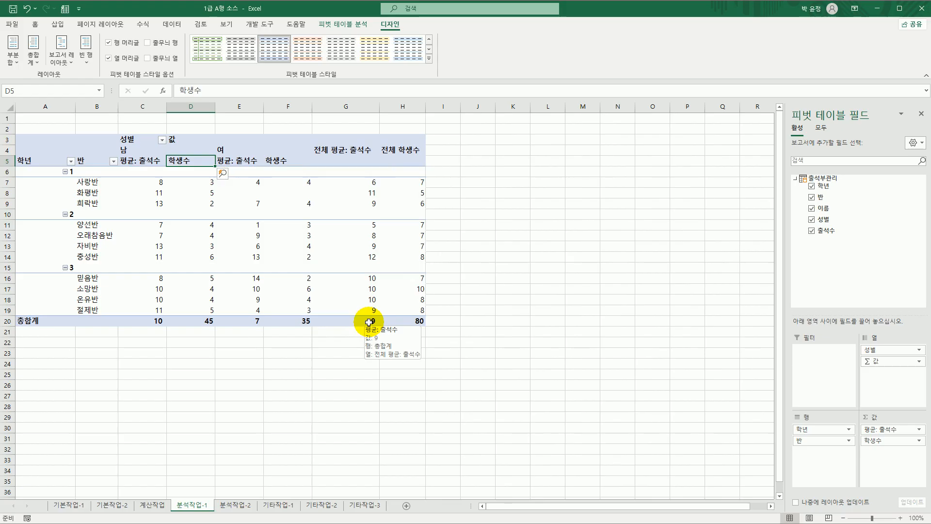
Set the pivot table options to show empty cells as * and to merge and center cells with labels.
{"action": "right_click", "coordinate": [181, 185]}
{"action": "left_click", "coordinate": [217, 367]}
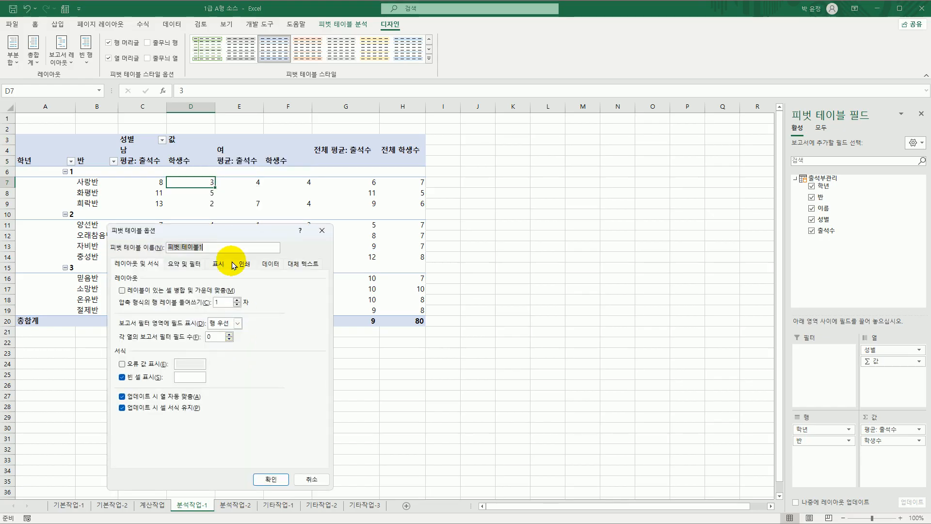
{"action": "left_click_drag", "start_coordinate": [223, 229], "coordinate": [329, 111]}
{"action": "left_click", "coordinate": [293, 254]}
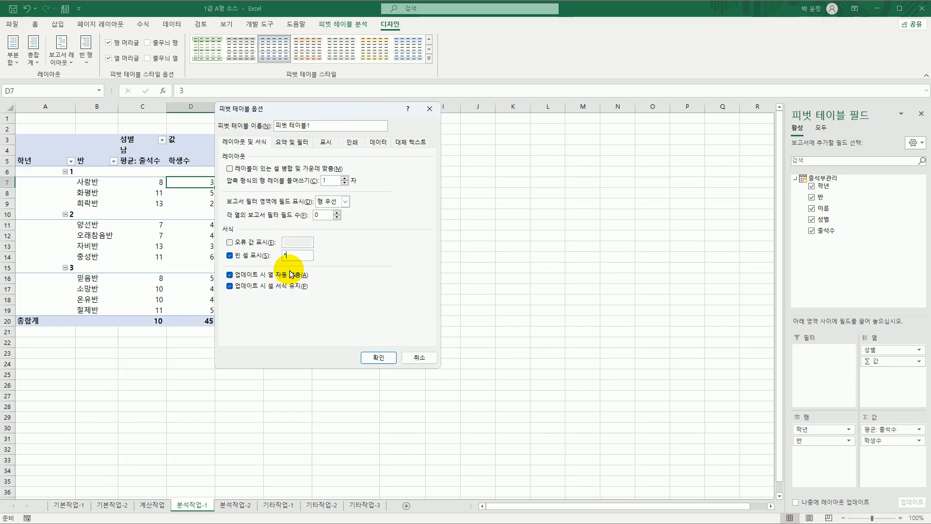
{"action": "type", "text": "*"}
{"action": "left_click", "coordinate": [255, 169]}
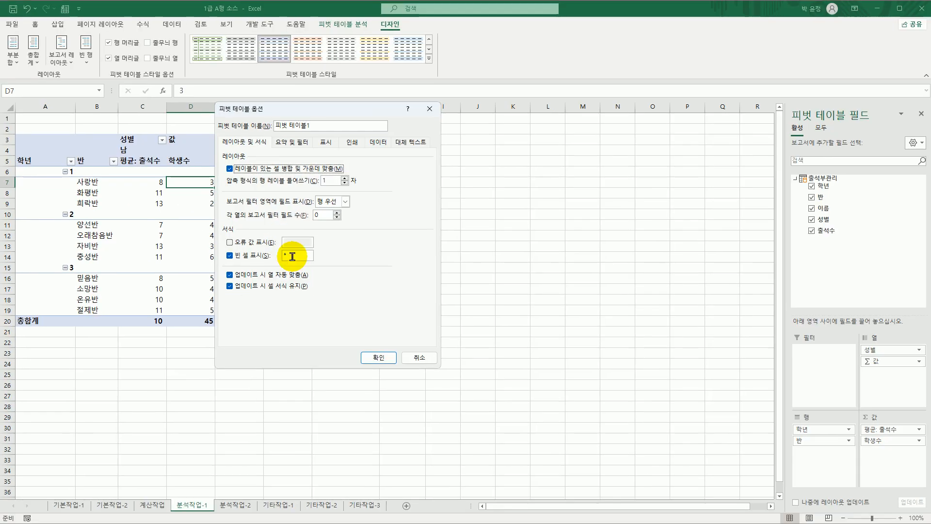
{"action": "left_click", "coordinate": [735, 523]}
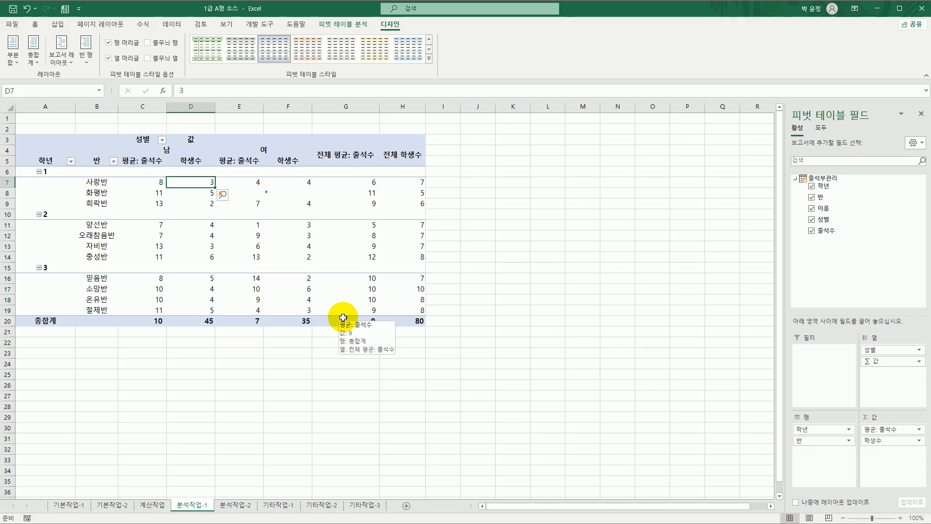
Show all of the pivot table's subtotals at the top of each group (그룹 상단에 모든 부분합 표시).
{"action": "key", "text": "ctrl+z"}
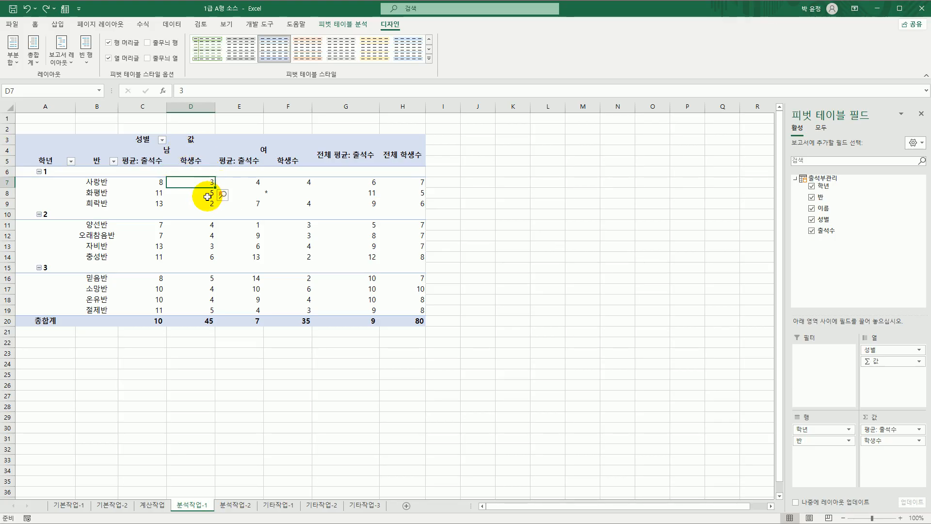
{"action": "mouse_move", "coordinate": [207, 196]}
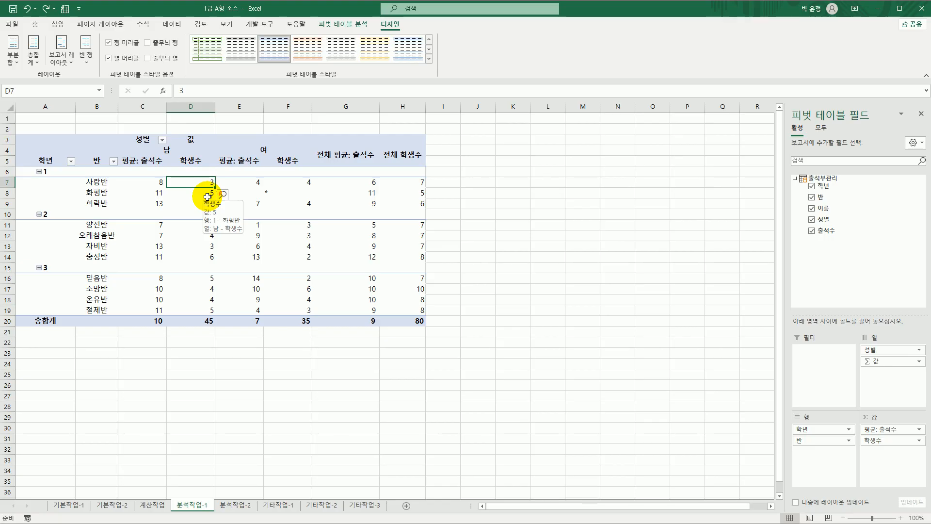
{"action": "left_click", "coordinate": [350, 25]}
{"action": "left_click", "coordinate": [391, 26]}
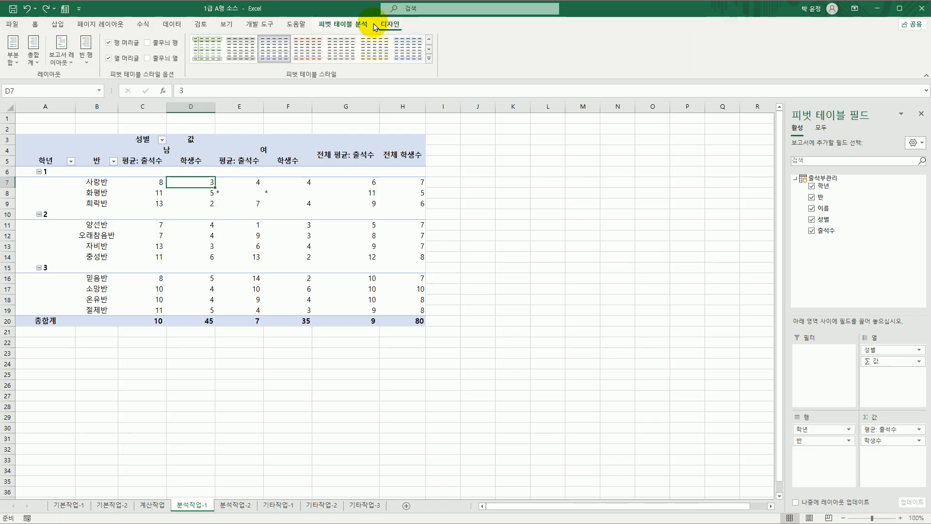
{"action": "left_click", "coordinate": [14, 62]}
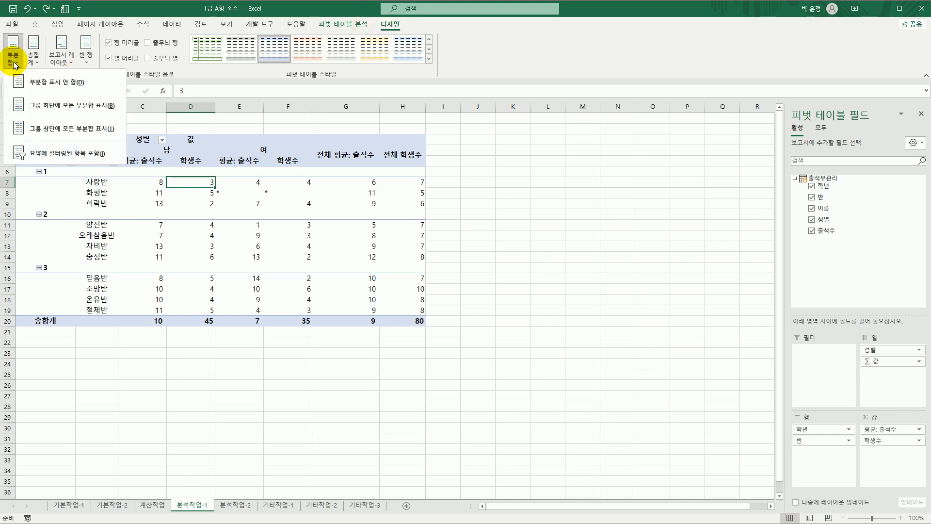
{"action": "key", "text": "ctrl+q"}
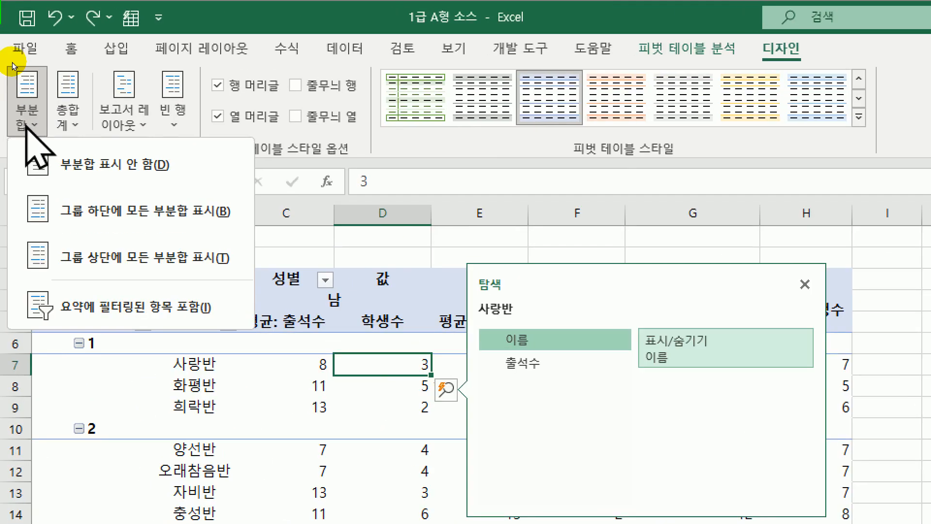
{"action": "left_click", "coordinate": [95, 258]}
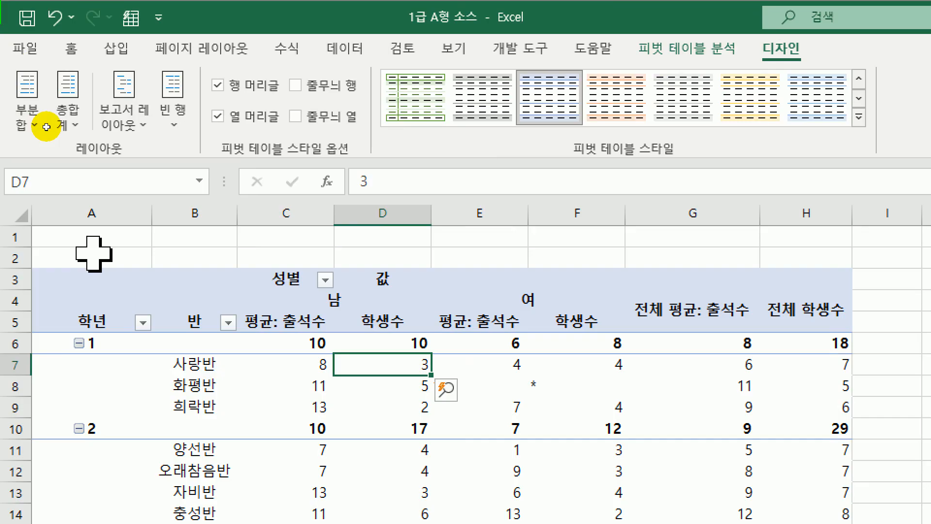
{"action": "key", "text": "ctrl+4"}
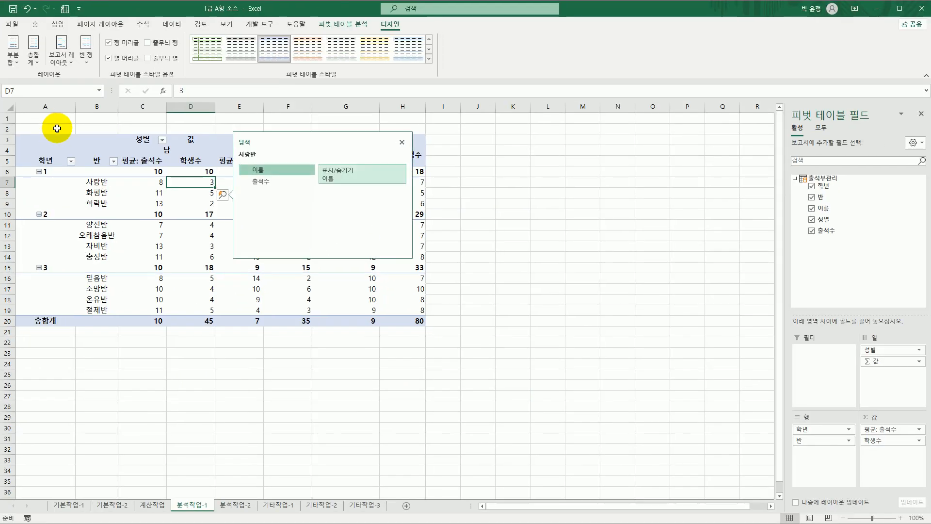
{"action": "left_click", "coordinate": [156, 171]}
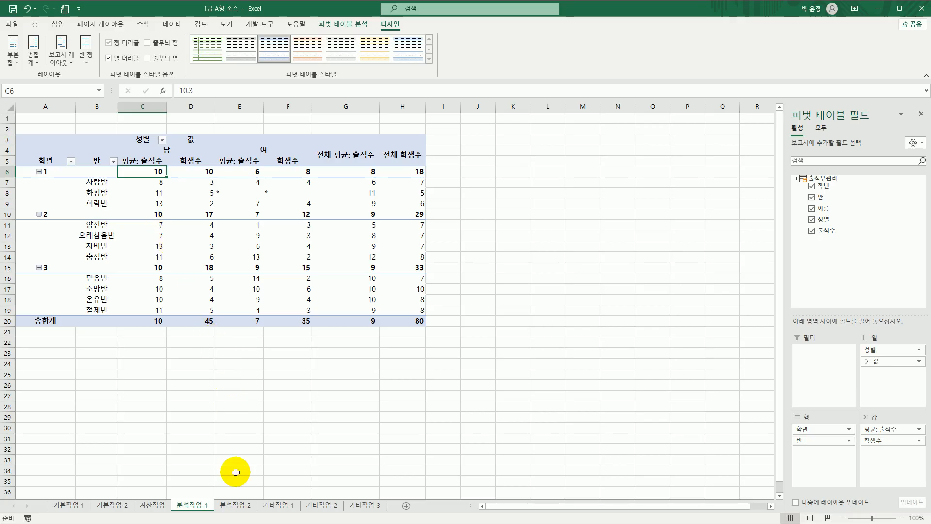
Remove duplicate rows from the table on sheet 분석작업-2, comparing only the 성명, 성별 and 생년월일 columns.
{"action": "left_click", "coordinate": [237, 504]}
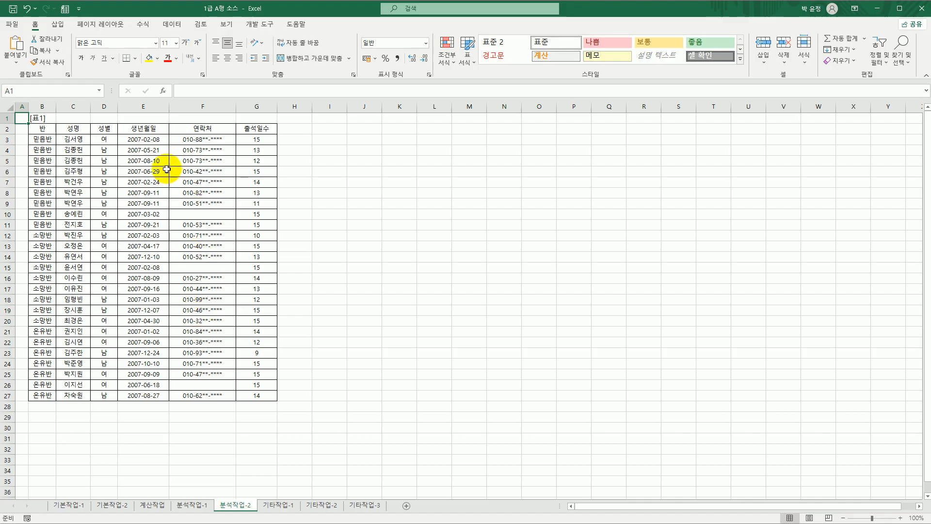
{"action": "left_click", "coordinate": [143, 161]}
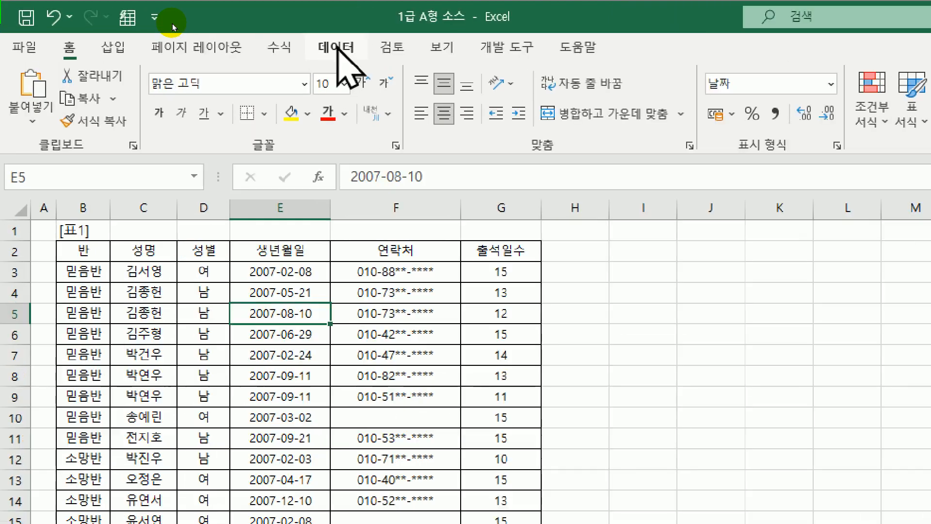
{"action": "left_click", "coordinate": [171, 24]}
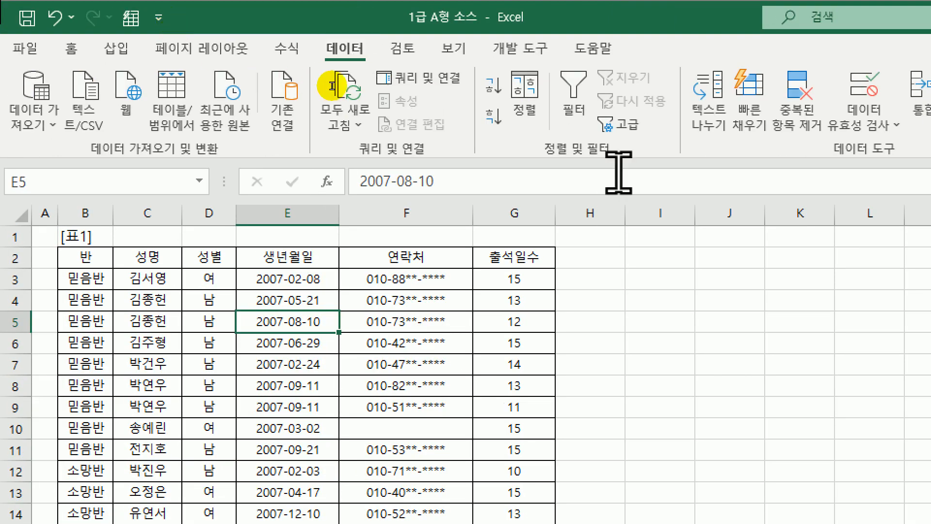
{"action": "left_click", "coordinate": [787, 115]}
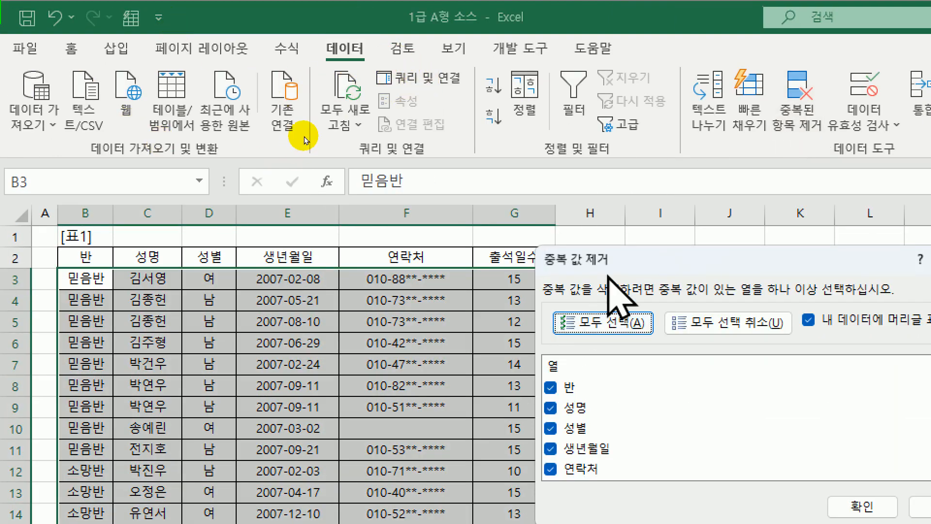
{"action": "left_click_drag", "start_coordinate": [622, 264], "coordinate": [390, 101]}
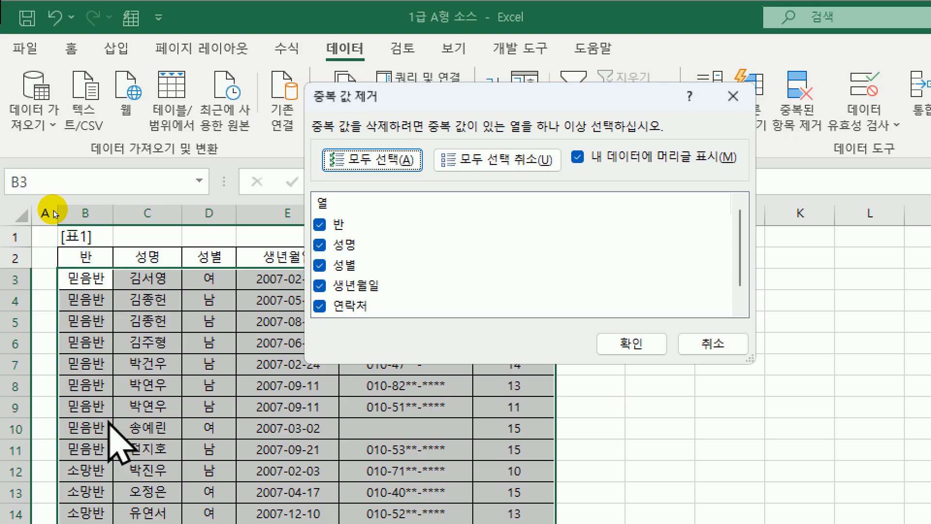
{"action": "left_click", "coordinate": [521, 159]}
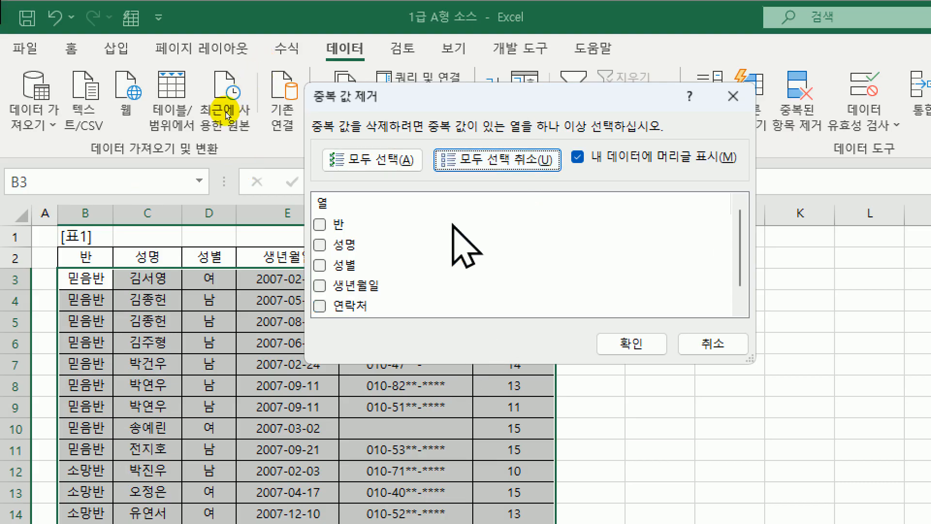
{"action": "left_click", "coordinate": [324, 246]}
{"action": "left_click", "coordinate": [319, 265]}
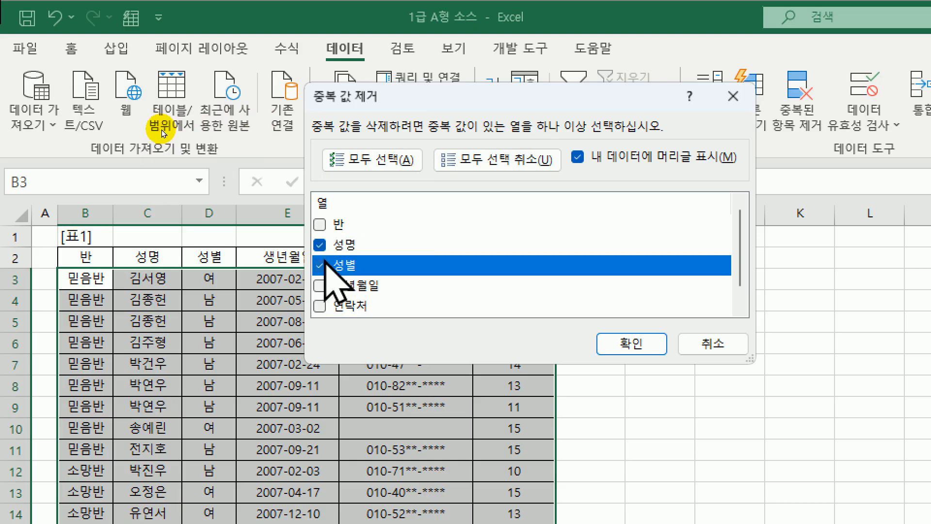
{"action": "left_click", "coordinate": [320, 286]}
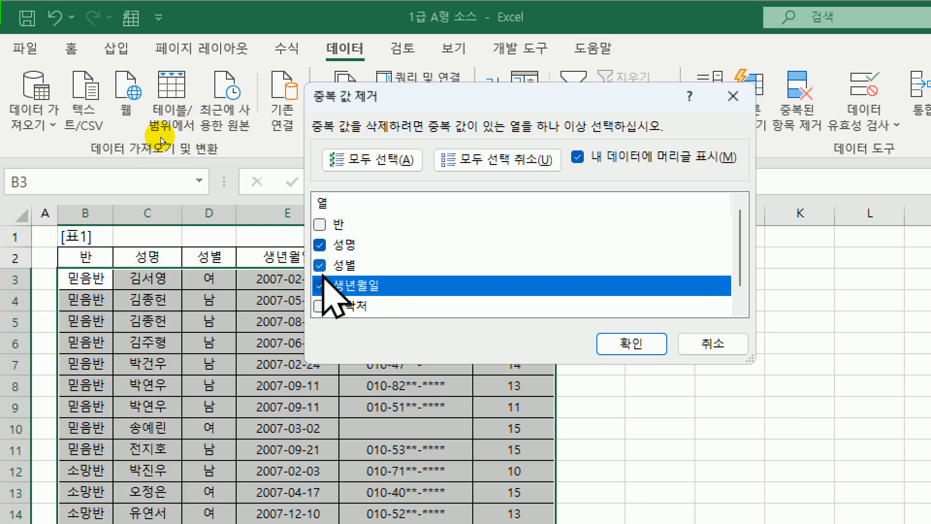
{"action": "left_click", "coordinate": [633, 343]}
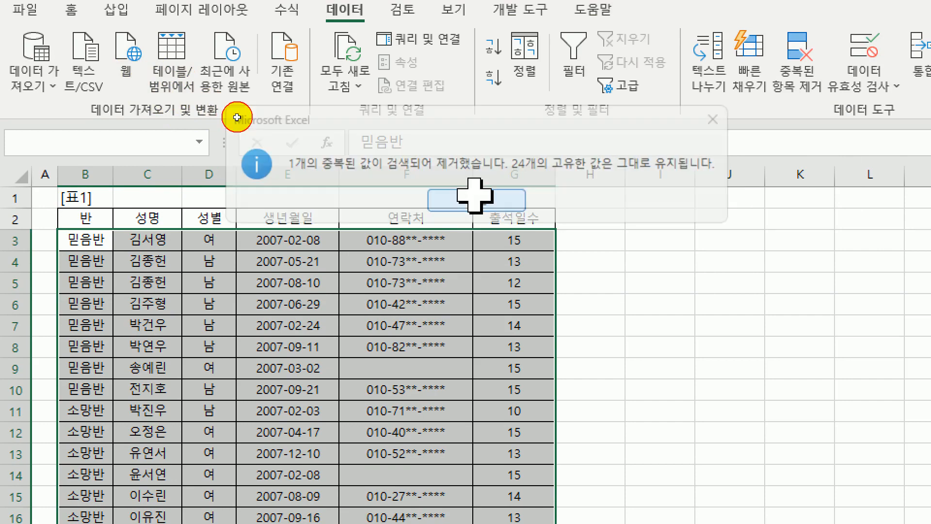
{"action": "left_click", "coordinate": [476, 201]}
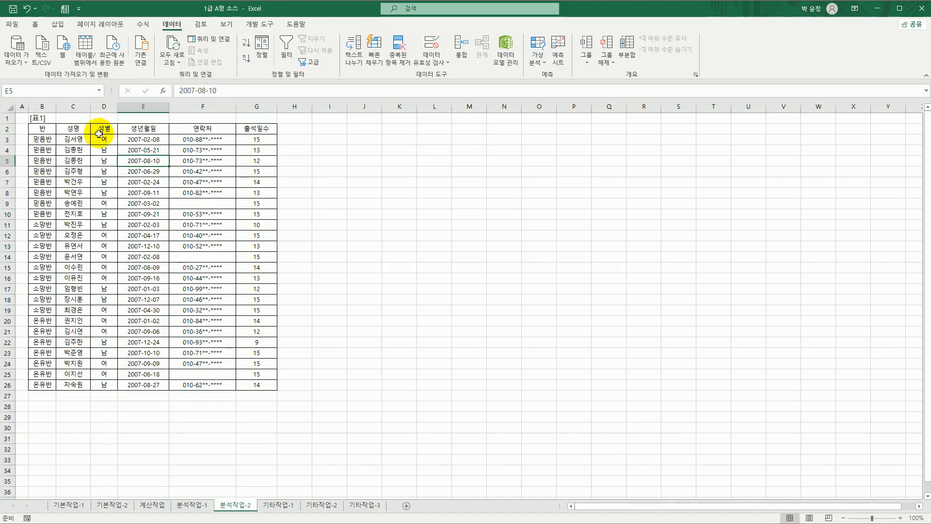
Sort the table by 반 in ascending order (오름차순) and then by 성별 in ascending order.
{"action": "left_click", "coordinate": [57, 133]}
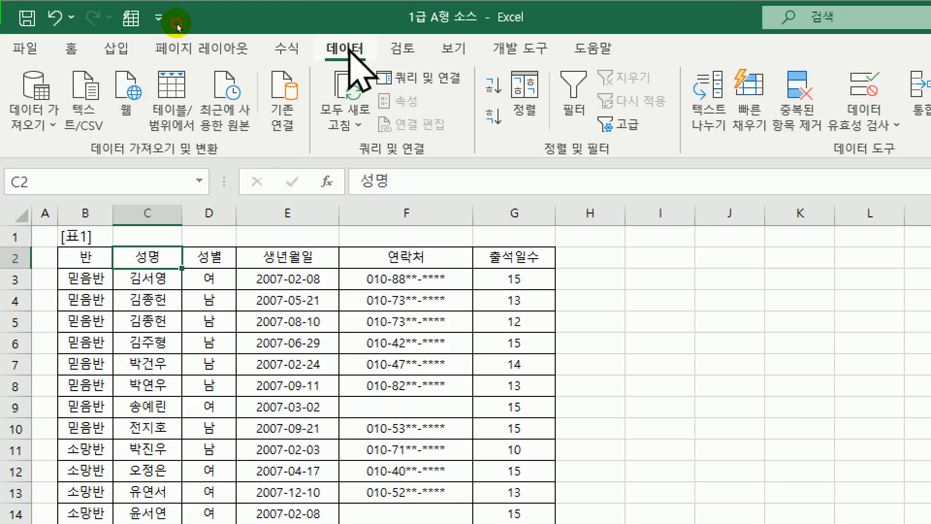
{"action": "left_click", "coordinate": [525, 102]}
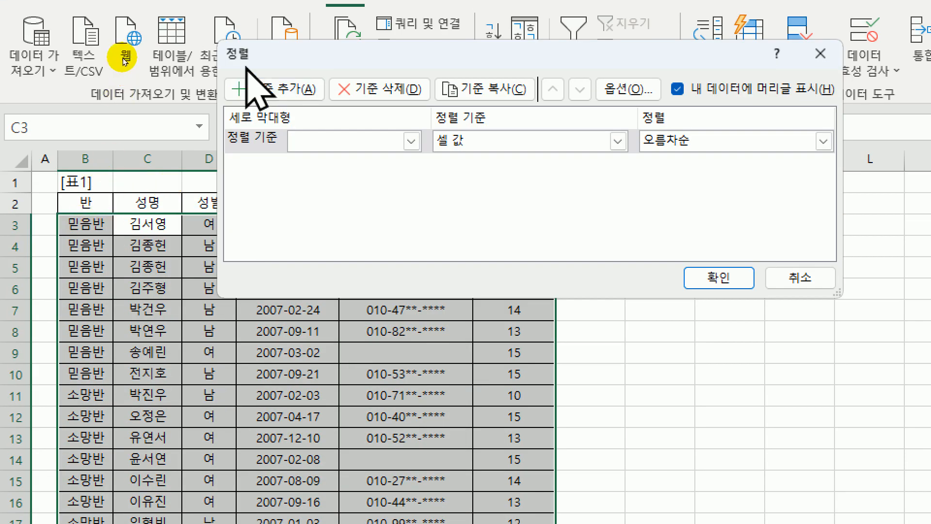
{"action": "left_click", "coordinate": [350, 146]}
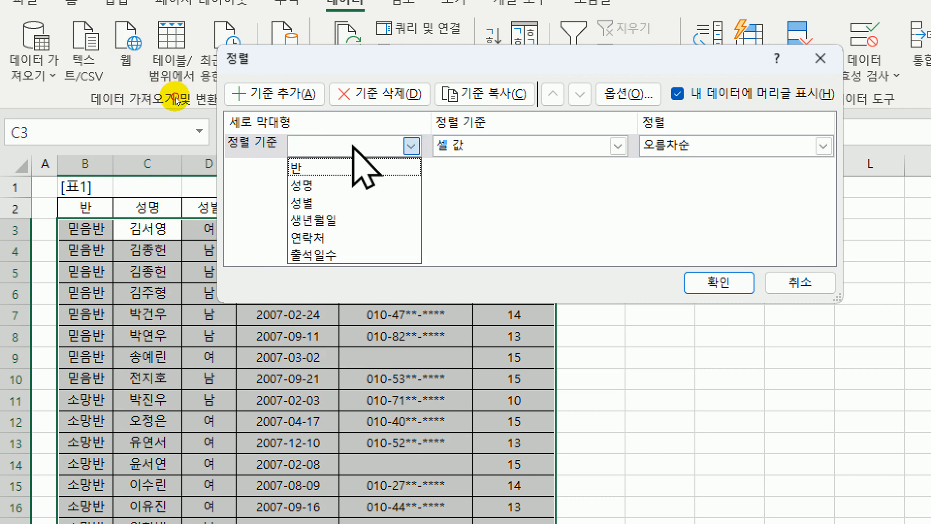
{"action": "left_click", "coordinate": [357, 166]}
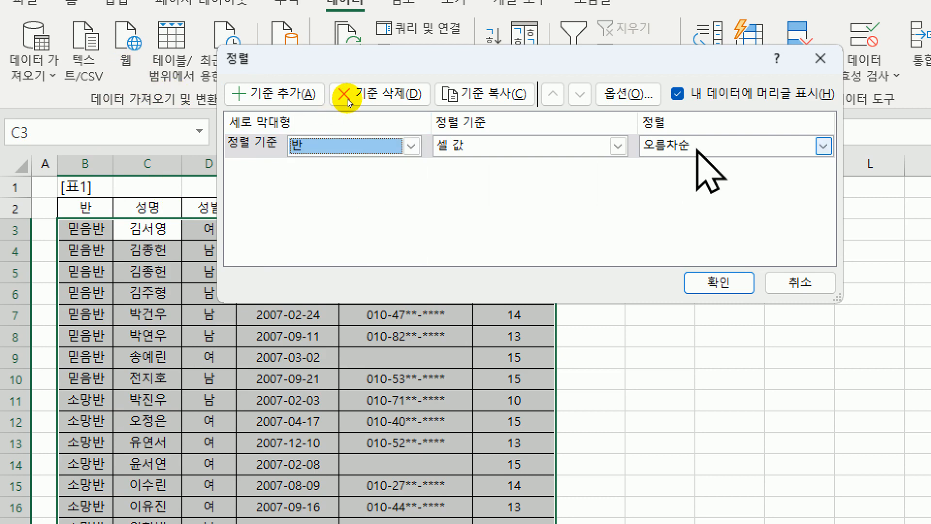
{"action": "left_click", "coordinate": [288, 93]}
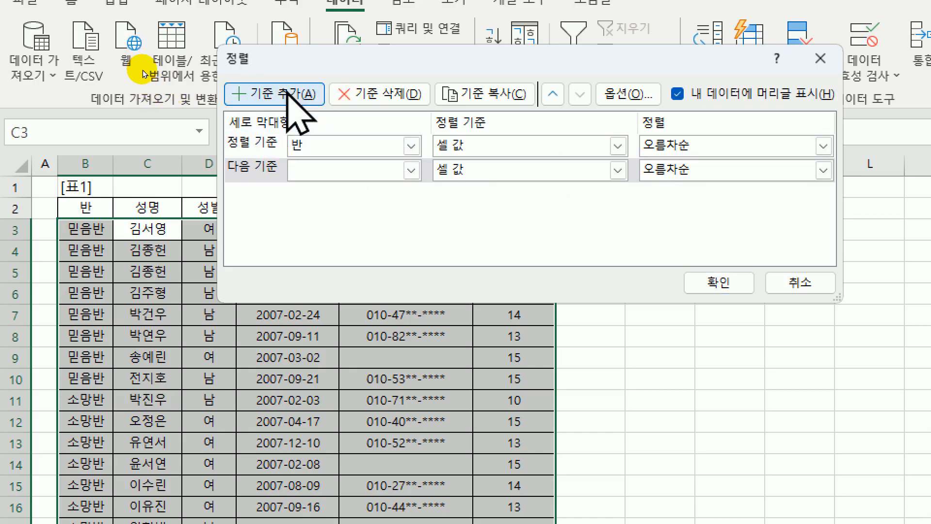
{"action": "left_click", "coordinate": [411, 171]}
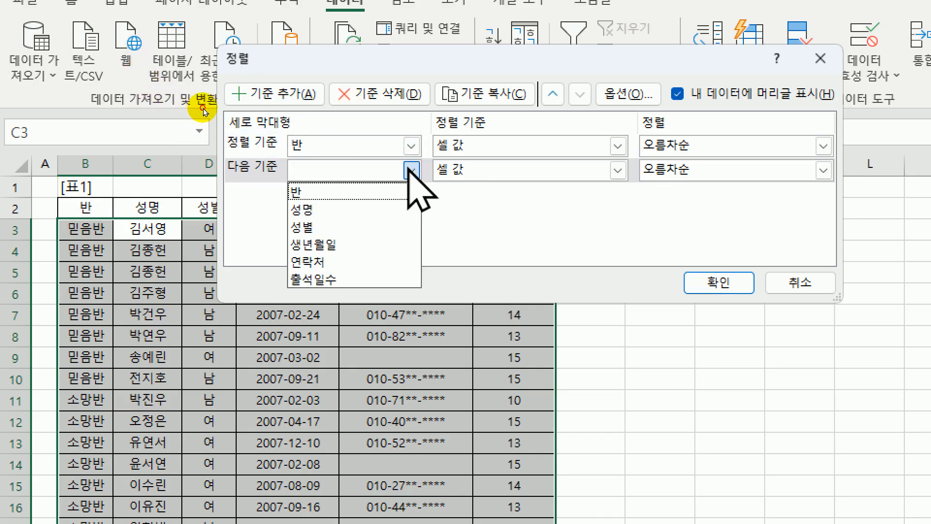
{"action": "left_click", "coordinate": [354, 226]}
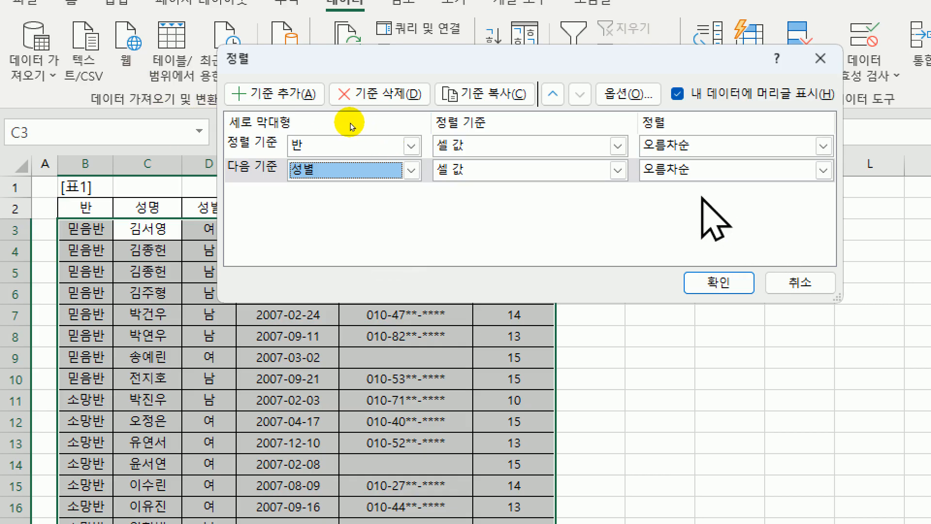
{"action": "key", "text": "Return"}
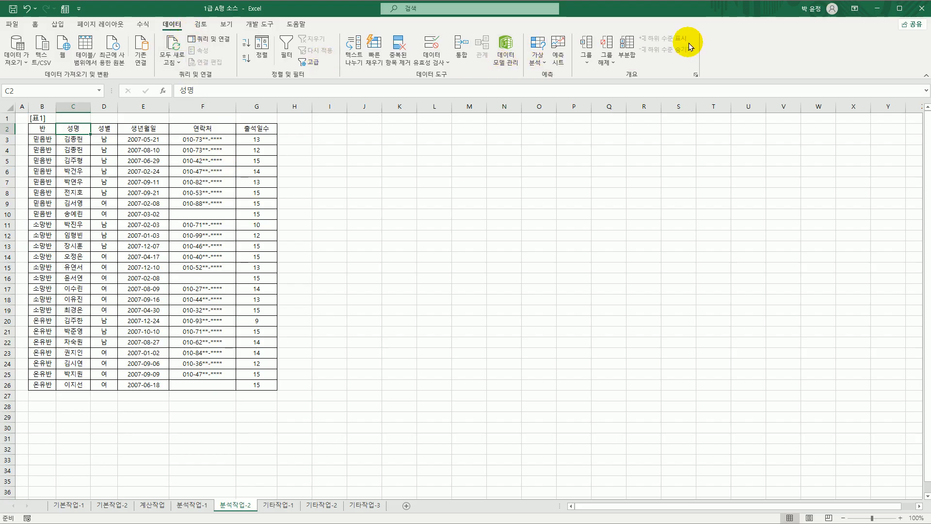
Add subtotals (부분합) to the table, grouped by 반, with the average (평균) of 출석일수.
{"action": "left_click", "coordinate": [636, 57]}
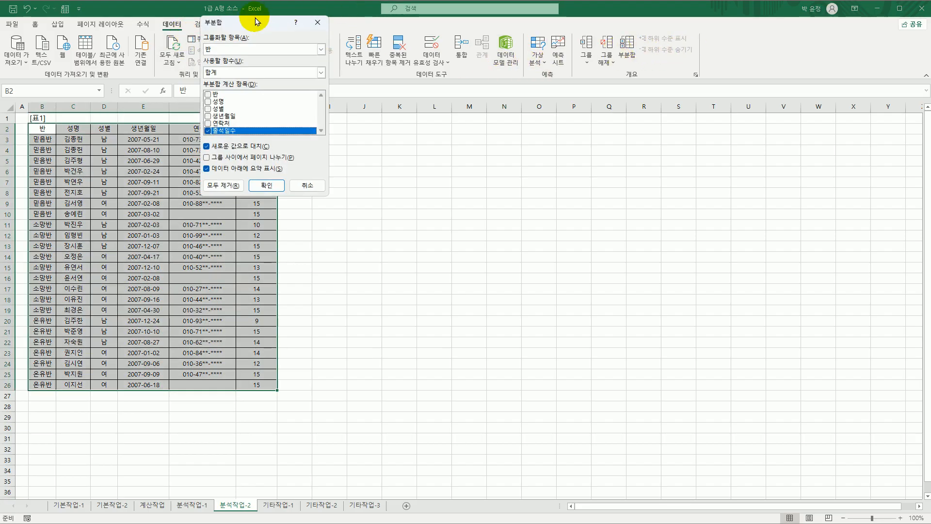
{"action": "left_click_drag", "start_coordinate": [264, 20], "coordinate": [353, 96]}
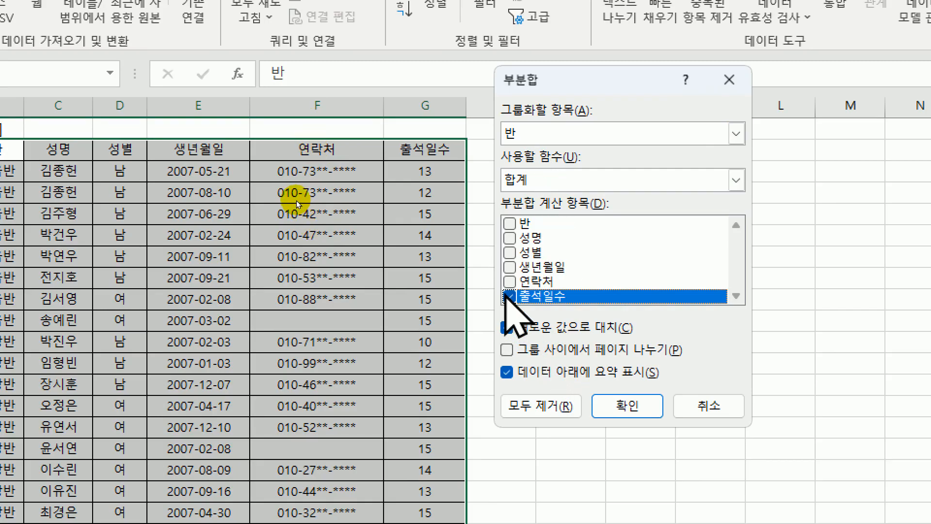
{"action": "left_click", "coordinate": [534, 180]}
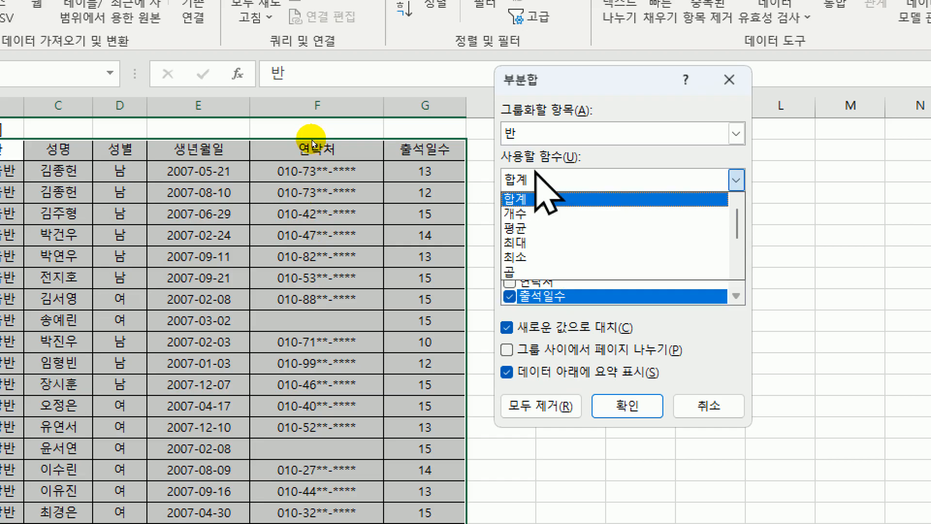
{"action": "left_click", "coordinate": [535, 228]}
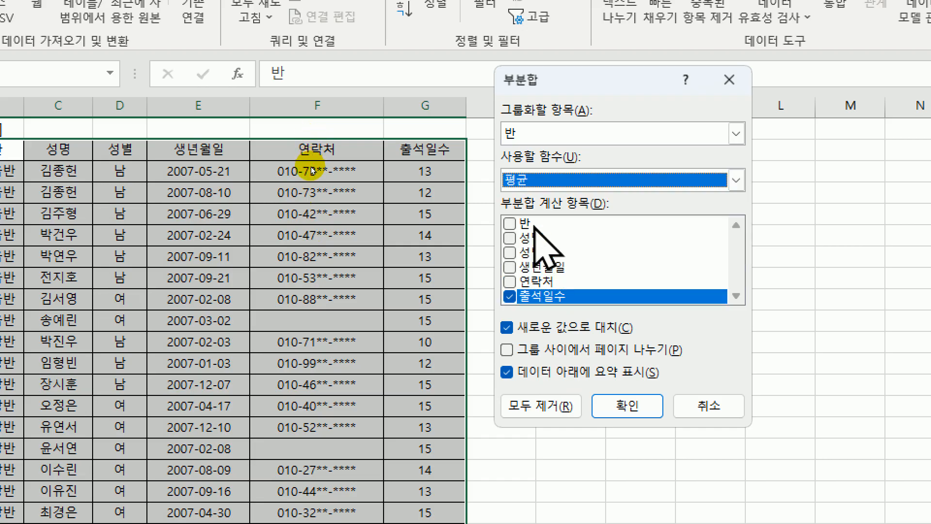
{"action": "left_click", "coordinate": [614, 408]}
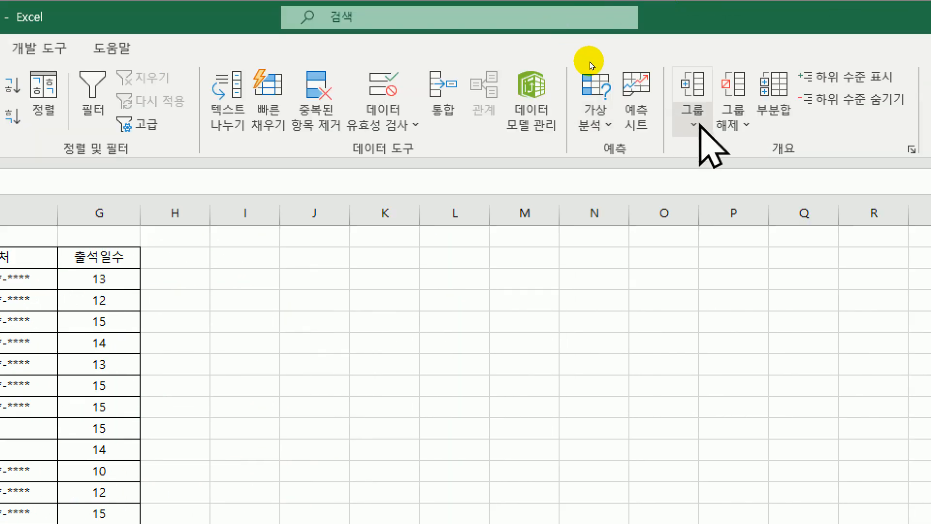
Add nested subtotals grouped by 성별 with the count (개수) of 성명, without replacing the existing subtotals, and widen column B.
{"action": "left_click", "coordinate": [774, 97]}
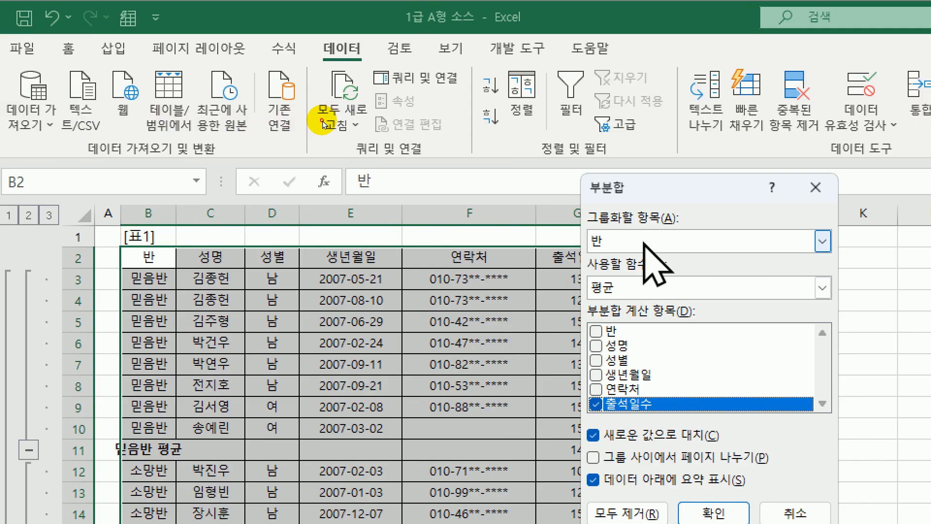
{"action": "left_click", "coordinate": [642, 242]}
{"action": "left_click", "coordinate": [617, 287]}
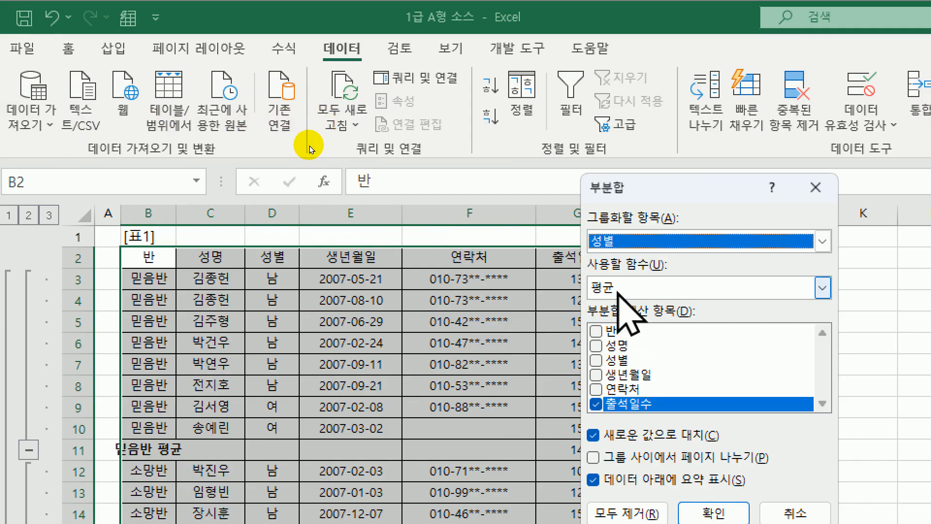
{"action": "left_click", "coordinate": [596, 404]}
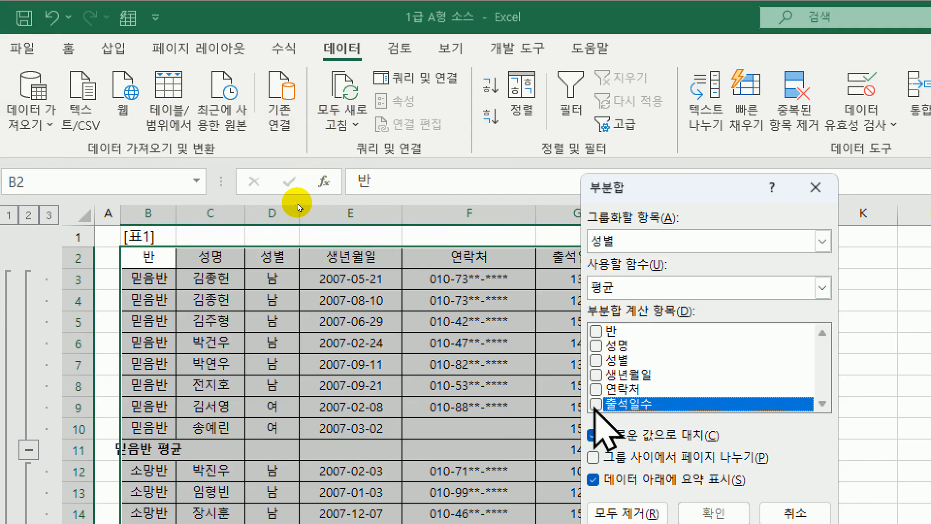
{"action": "left_click", "coordinate": [596, 345]}
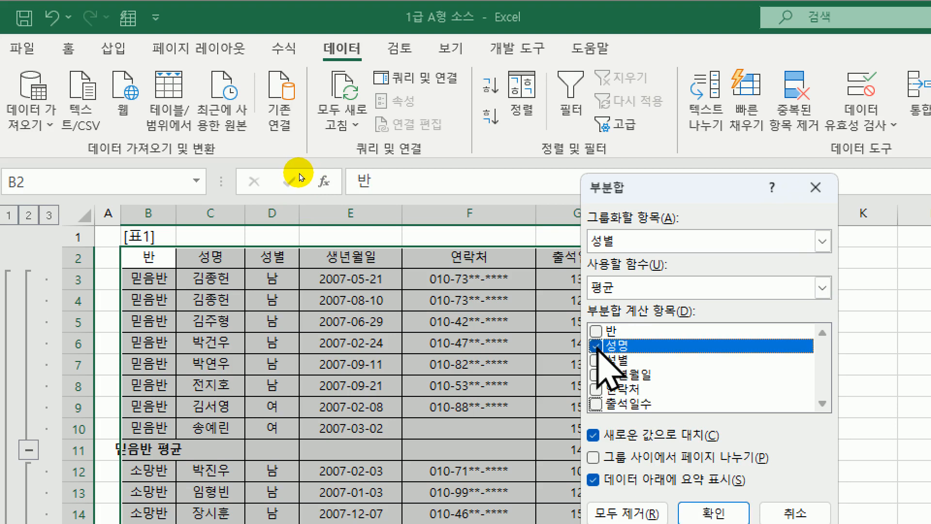
{"action": "left_click", "coordinate": [674, 290]}
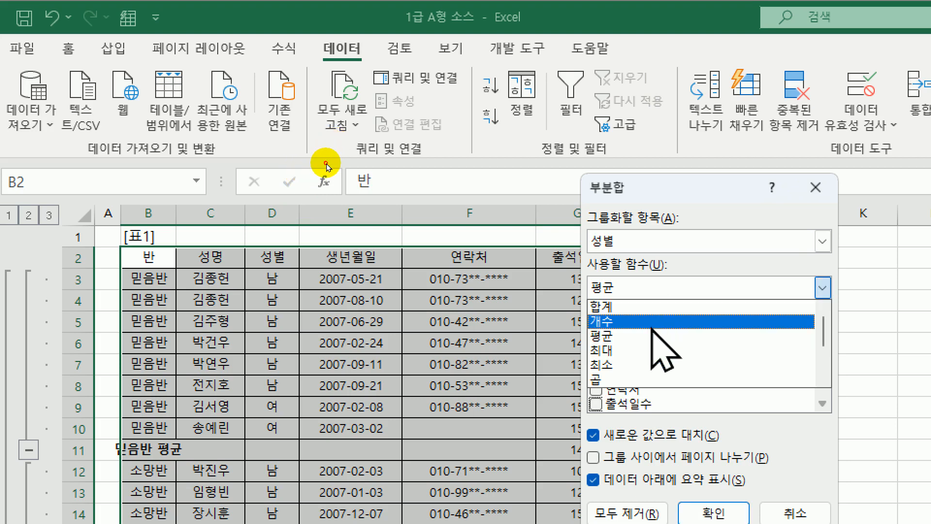
{"action": "left_click", "coordinate": [655, 324]}
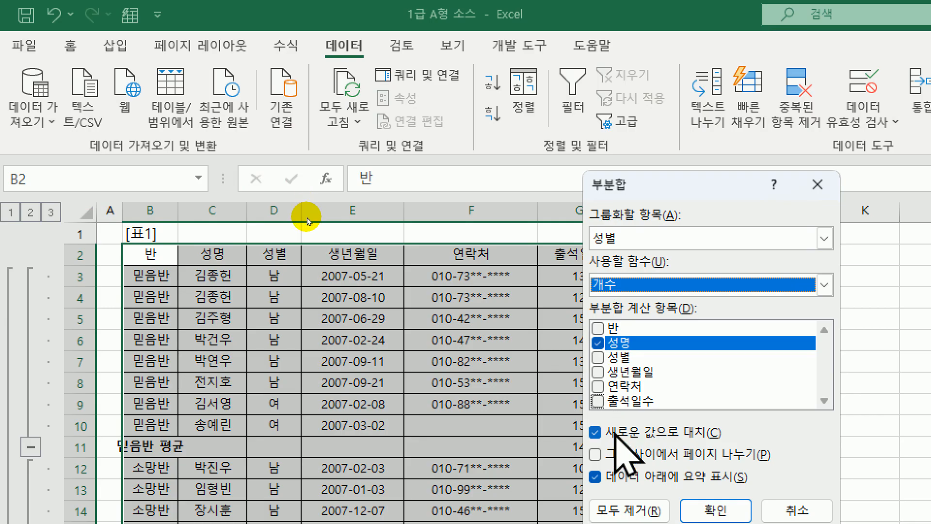
{"action": "left_click", "coordinate": [609, 432]}
{"action": "left_click_drag", "start_coordinate": [616, 191], "coordinate": [567, 105]}
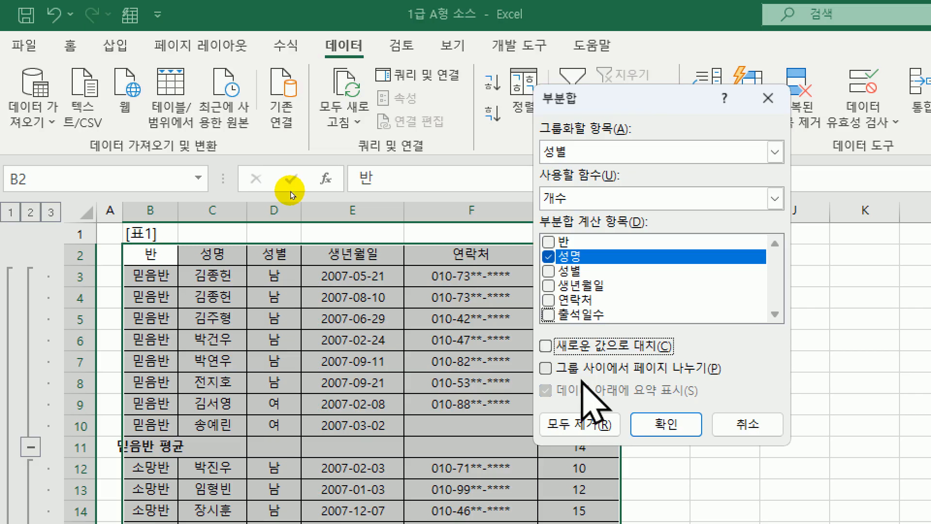
{"action": "left_click", "coordinate": [652, 424]}
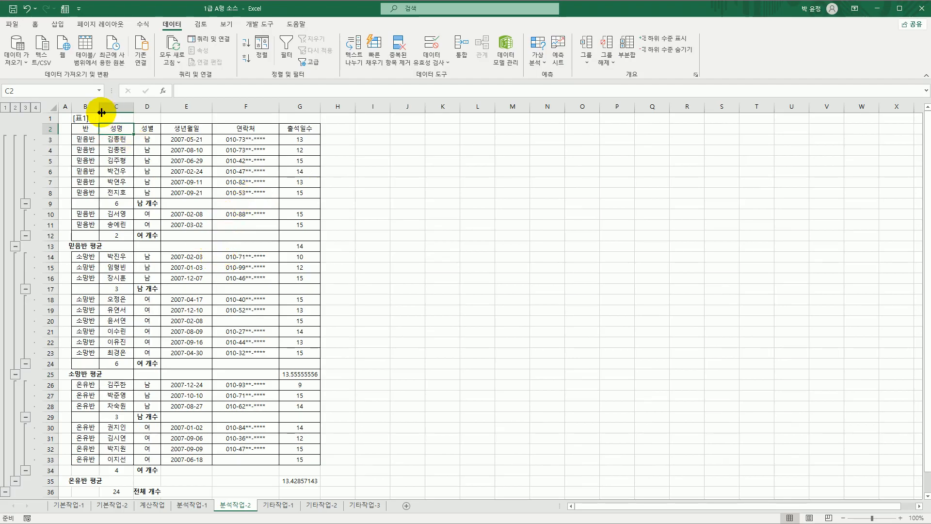
{"action": "left_click_drag", "start_coordinate": [101, 112], "coordinate": [113, 112]}
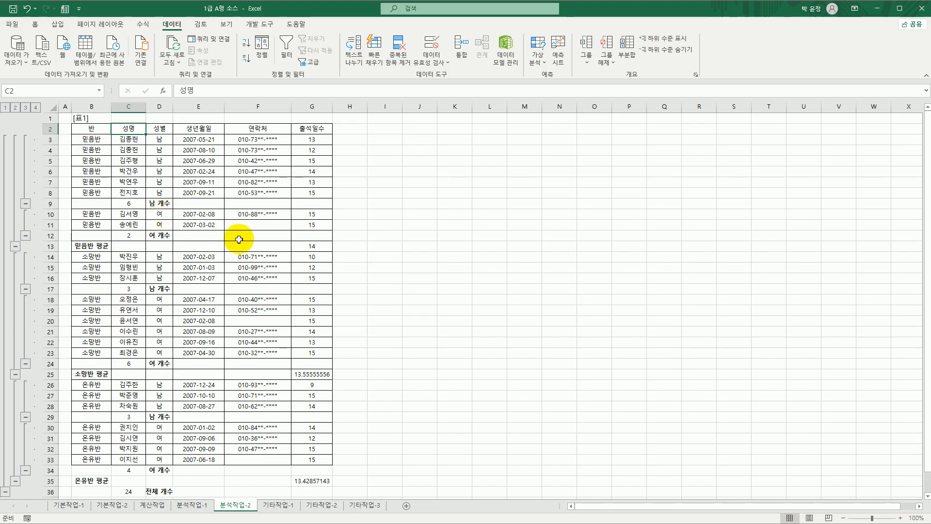
On sheet 기타작업-1, add a data series (계열) named 중국(CNY) with the values C17:C21 to the exchange-rate chart.
{"action": "left_click", "coordinate": [277, 506]}
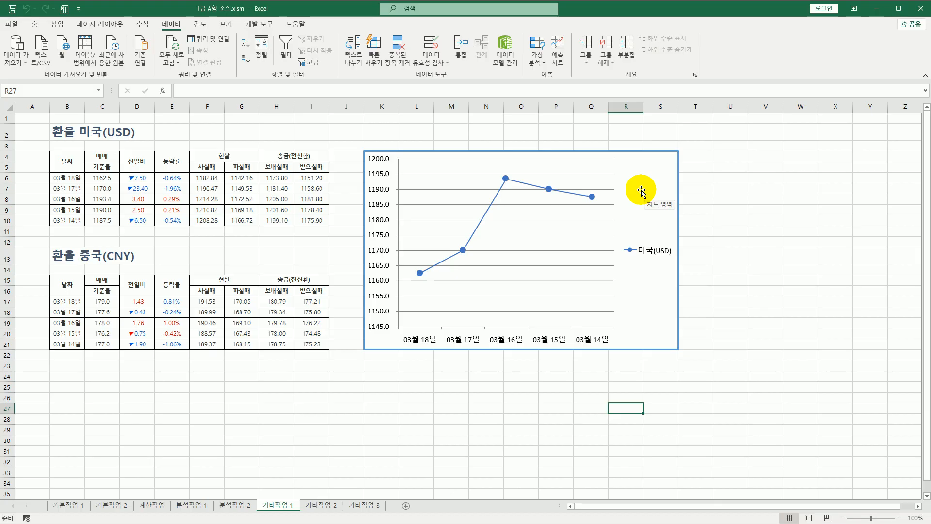
{"action": "left_click", "coordinate": [638, 183]}
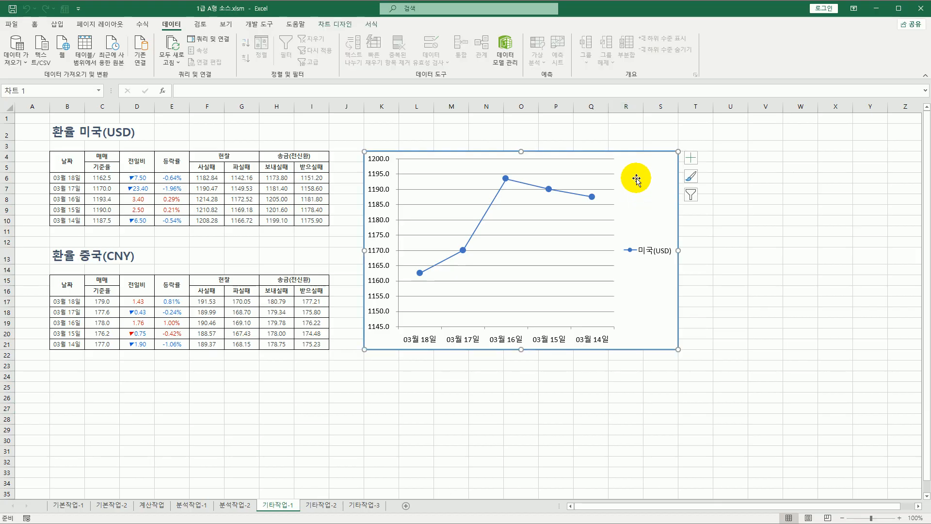
{"action": "right_click", "coordinate": [637, 182]}
{"action": "left_click", "coordinate": [670, 302]}
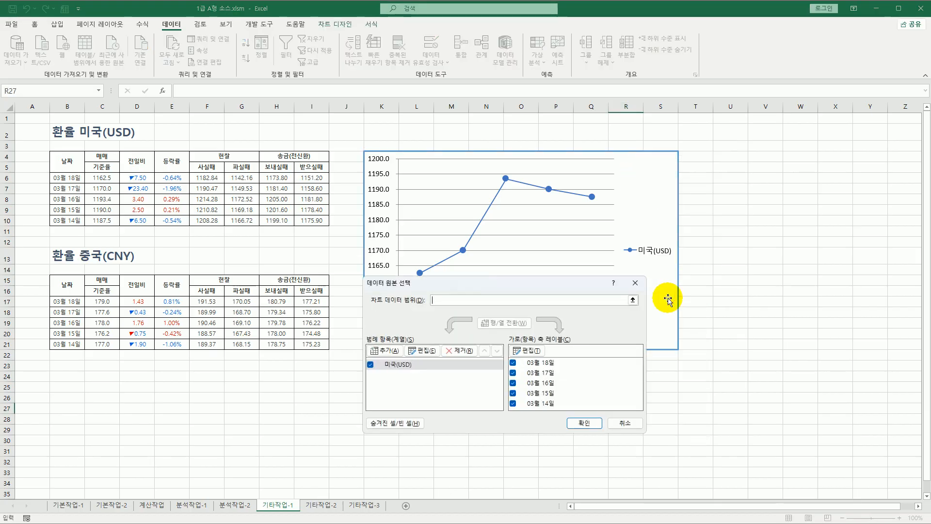
{"action": "left_click_drag", "start_coordinate": [512, 282], "coordinate": [510, 234]}
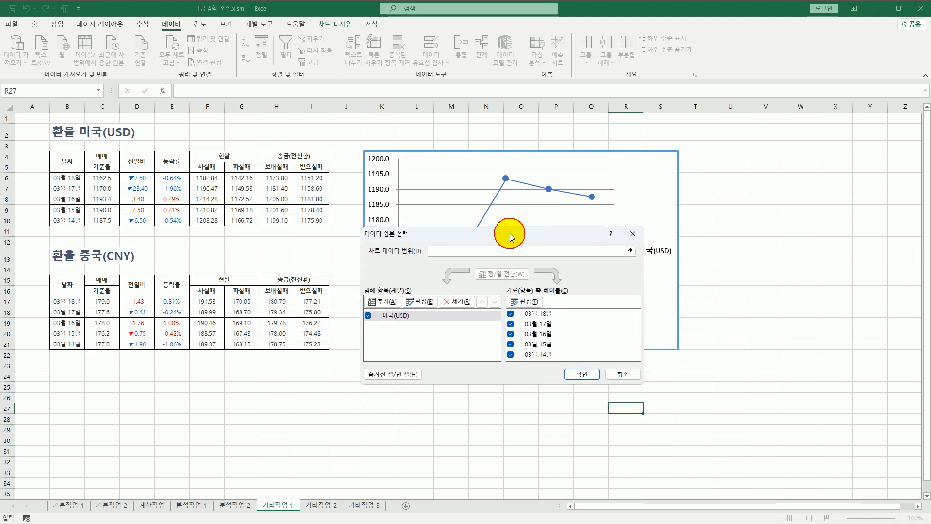
{"action": "left_click", "coordinate": [394, 301]}
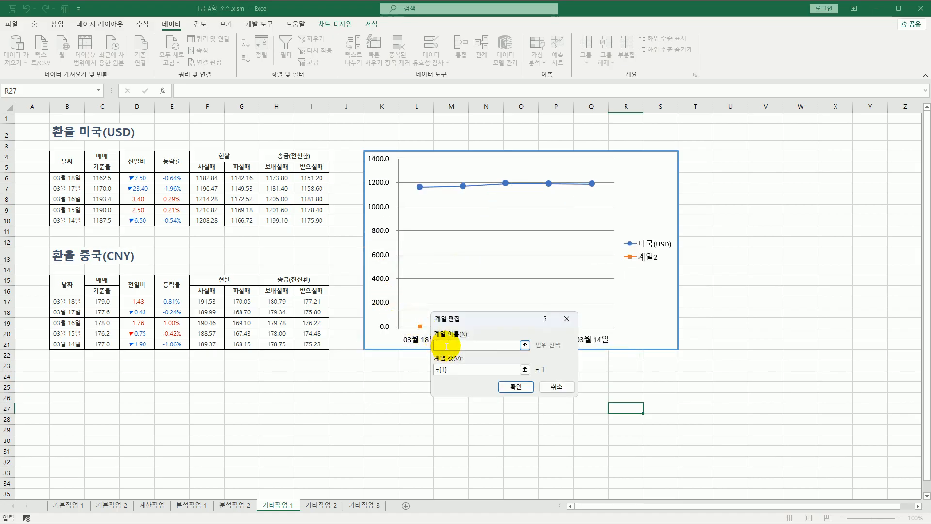
{"action": "type", "text": "중국(CNY"}
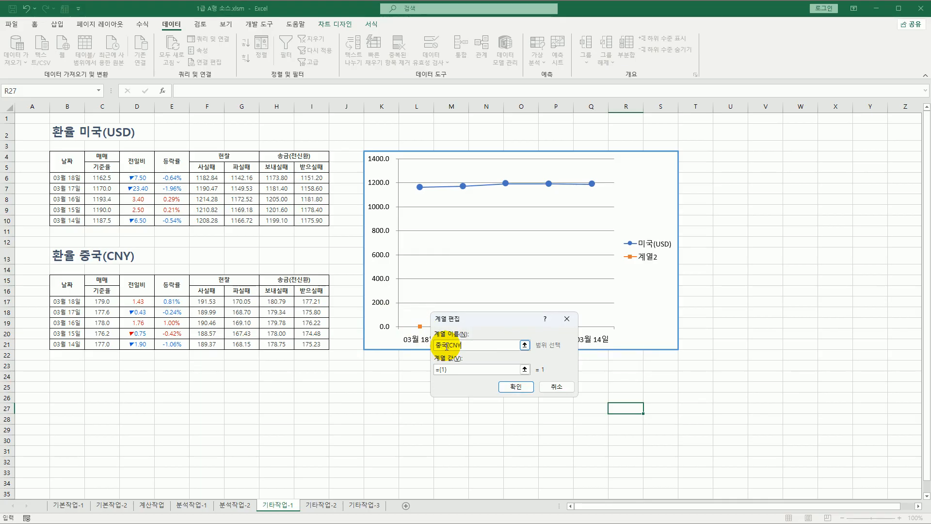
{"action": "type", "text": ")"}
{"action": "left_click_drag", "start_coordinate": [458, 372], "coordinate": [431, 363]}
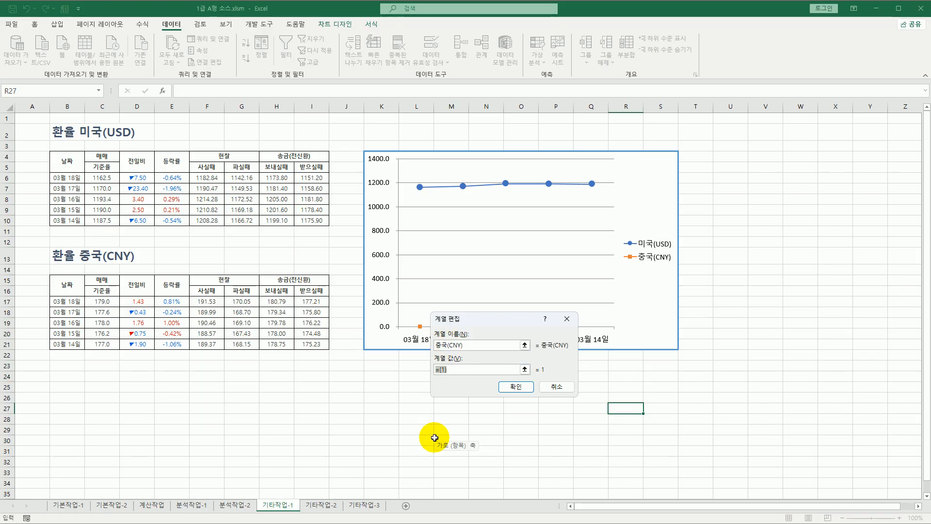
{"action": "key", "text": "BackSpace"}
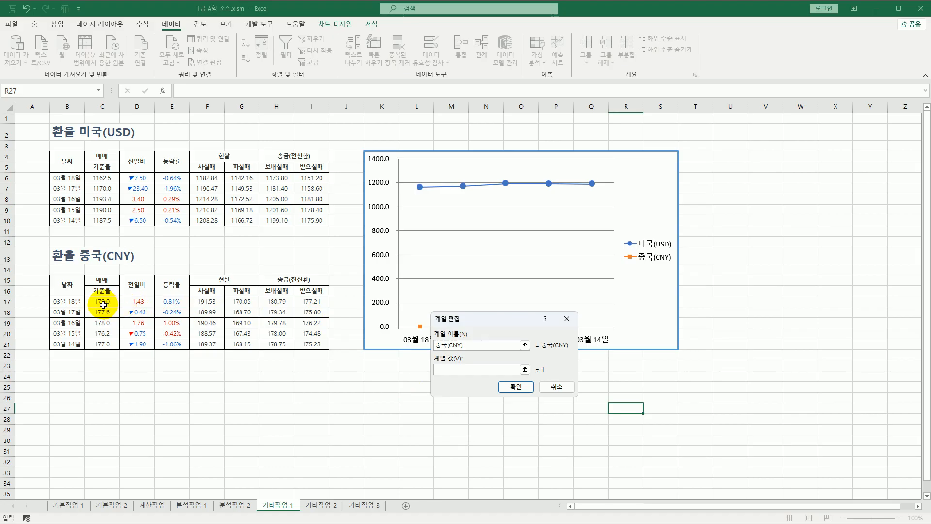
{"action": "left_click_drag", "start_coordinate": [103, 305], "coordinate": [116, 347]}
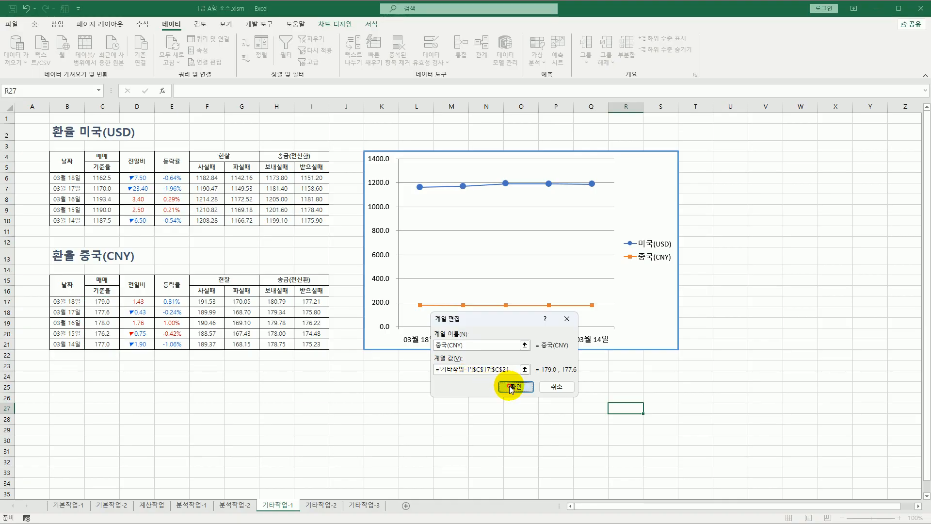
{"action": "left_click", "coordinate": [501, 384]}
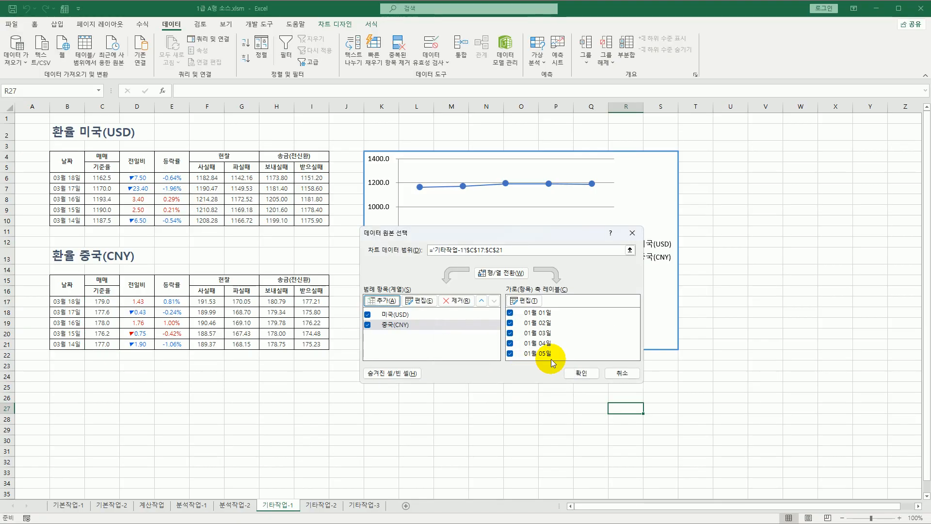
Set the horizontal axis labels of the 중국(CNY) series to the dates in B17:B21 and apply the chart's data source changes.
{"action": "left_click", "coordinate": [531, 301]}
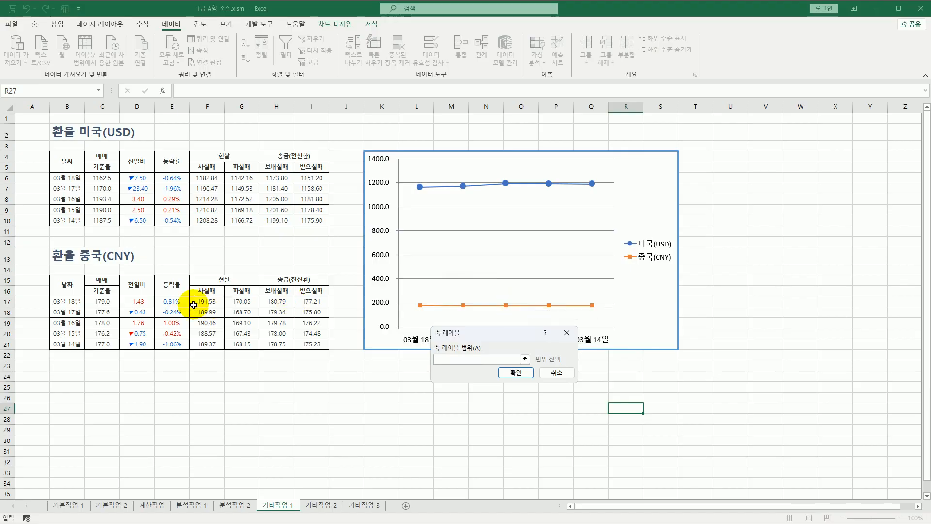
{"action": "left_click_drag", "start_coordinate": [63, 302], "coordinate": [60, 343]}
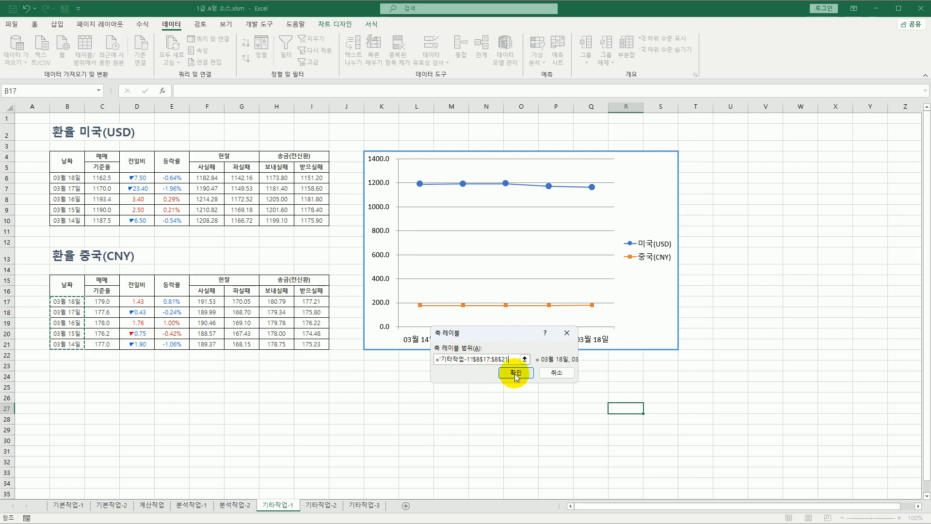
{"action": "left_click", "coordinate": [515, 374]}
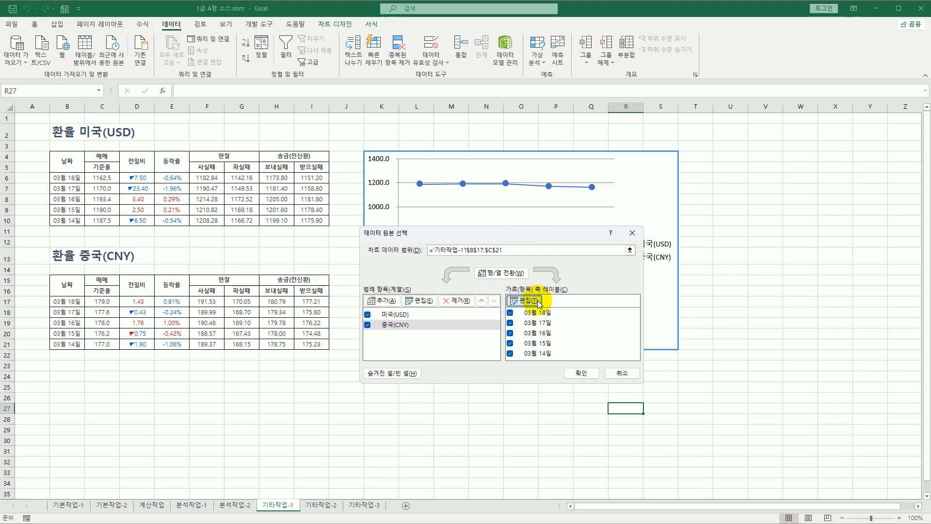
{"action": "left_click", "coordinate": [579, 373]}
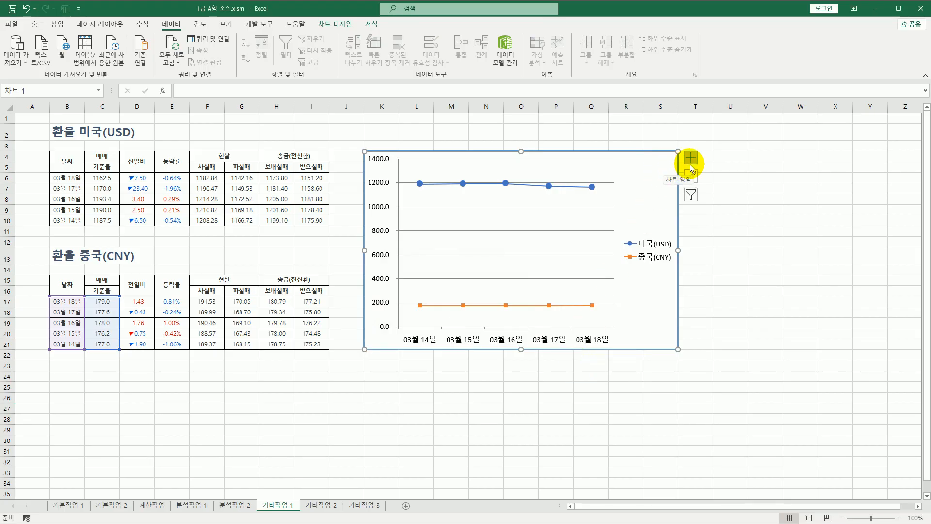
Add a primary vertical axis title (기본 세로) to the chart and link its text to cell B2.
{"action": "left_click", "coordinate": [691, 163]}
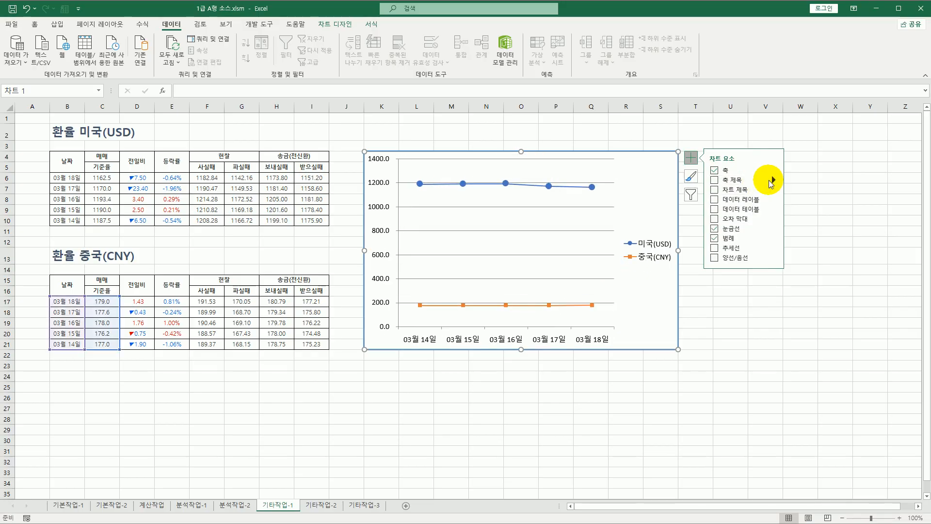
{"action": "left_click", "coordinate": [775, 179]}
{"action": "left_click", "coordinate": [806, 193]}
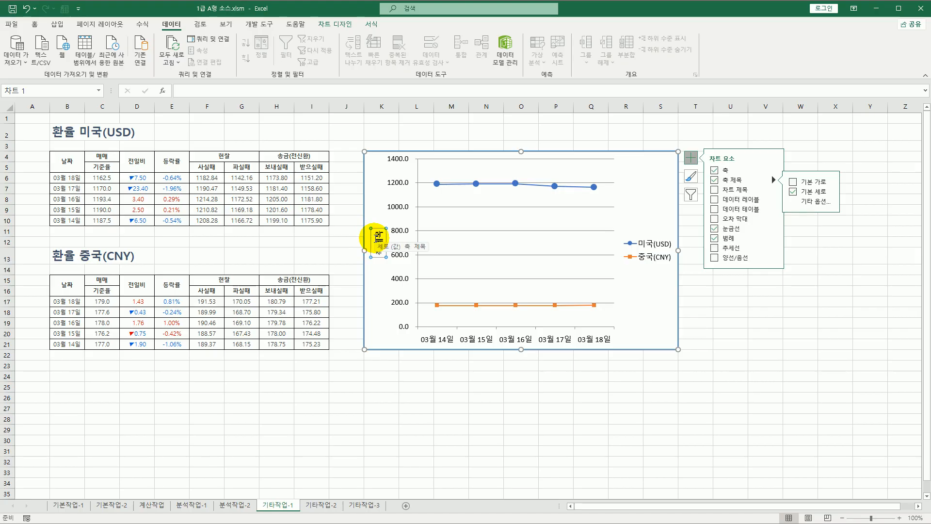
{"action": "left_click", "coordinate": [231, 91]}
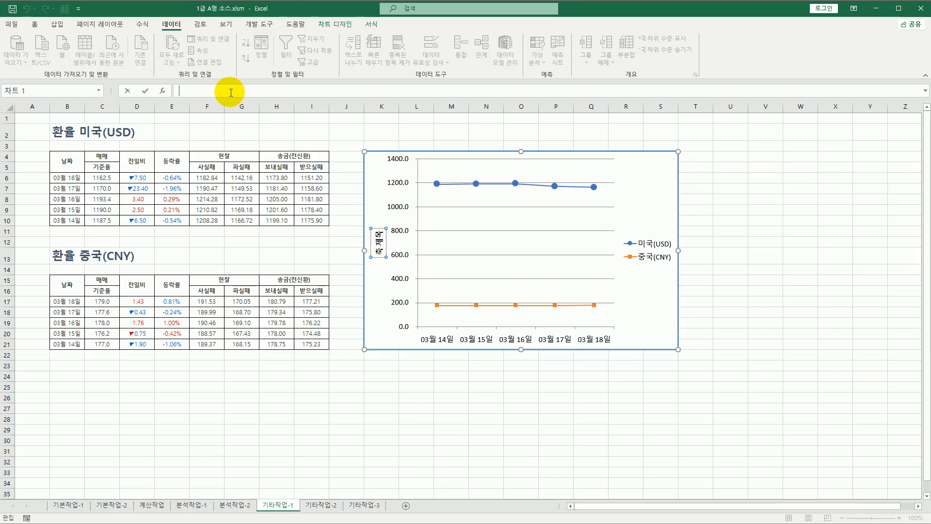
{"action": "type", "text": "="}
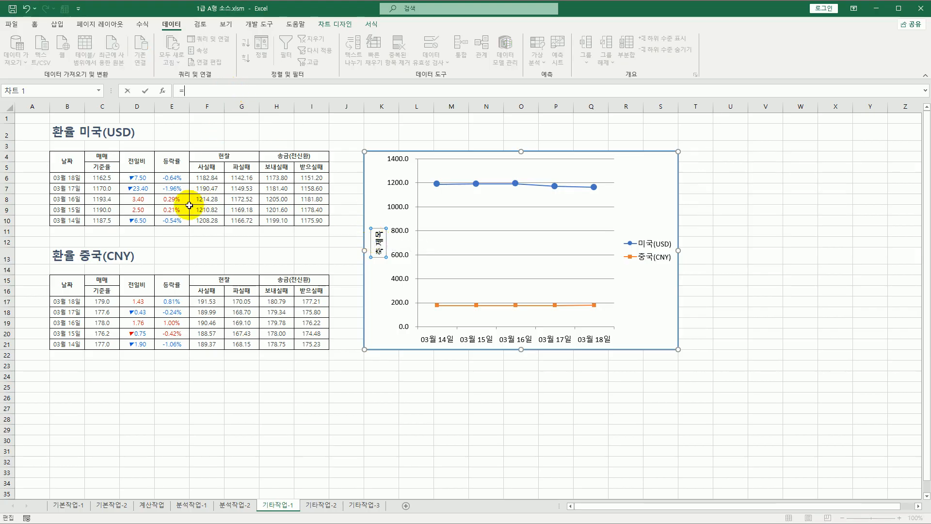
{"action": "left_click", "coordinate": [64, 135]}
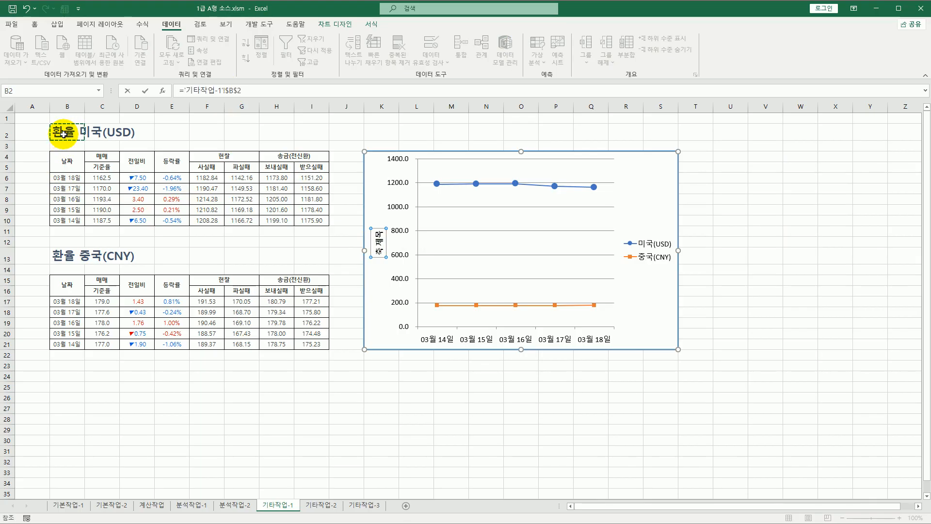
{"action": "key", "text": "Return"}
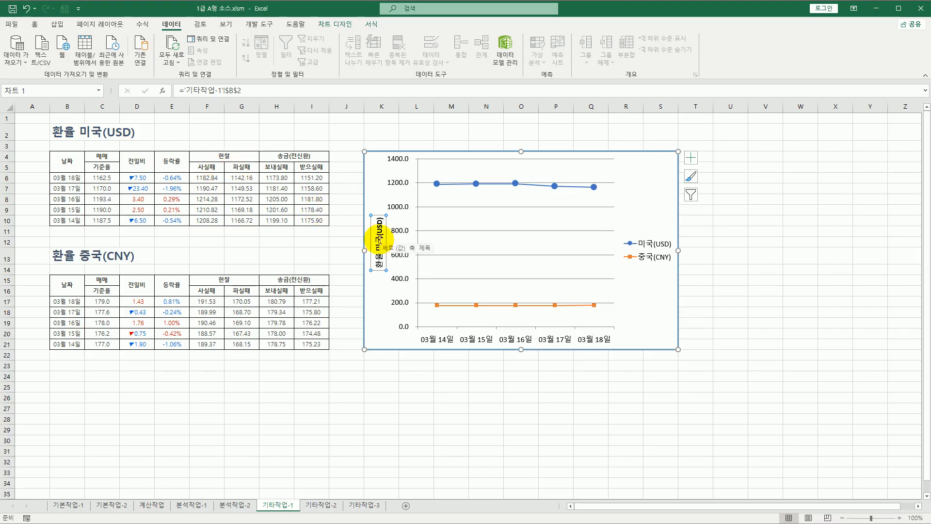
Set the text direction (텍스트 방향) of the vertical axis title to 세로.
{"action": "right_click", "coordinate": [379, 239]}
{"action": "left_click", "coordinate": [429, 349]}
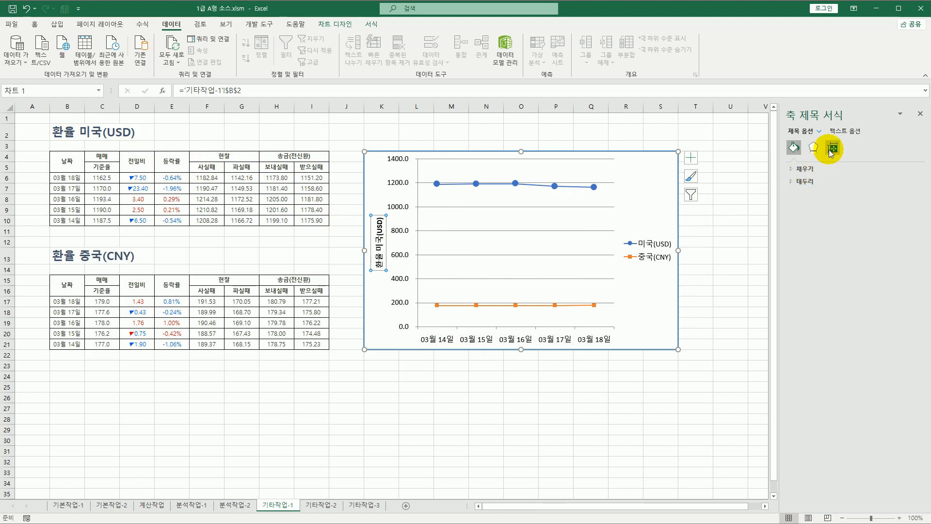
{"action": "left_click", "coordinate": [829, 150]}
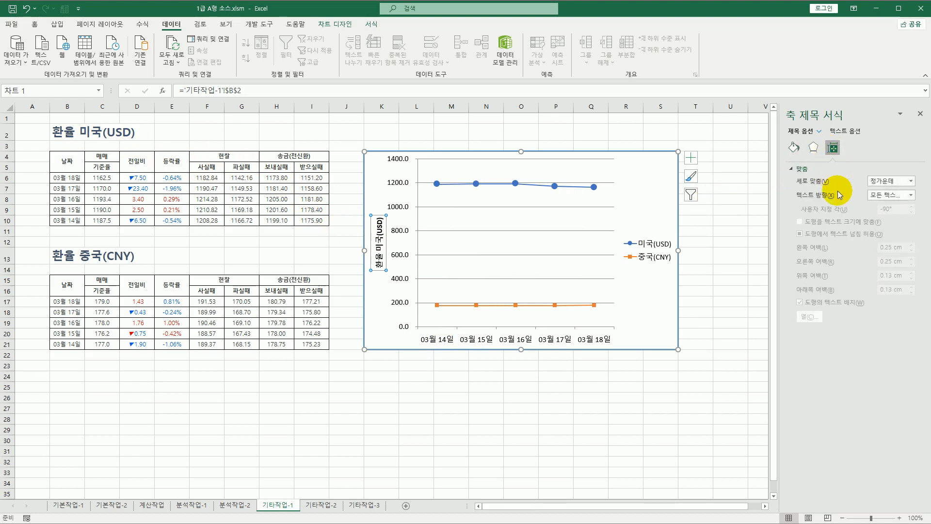
{"action": "left_click", "coordinate": [879, 195]}
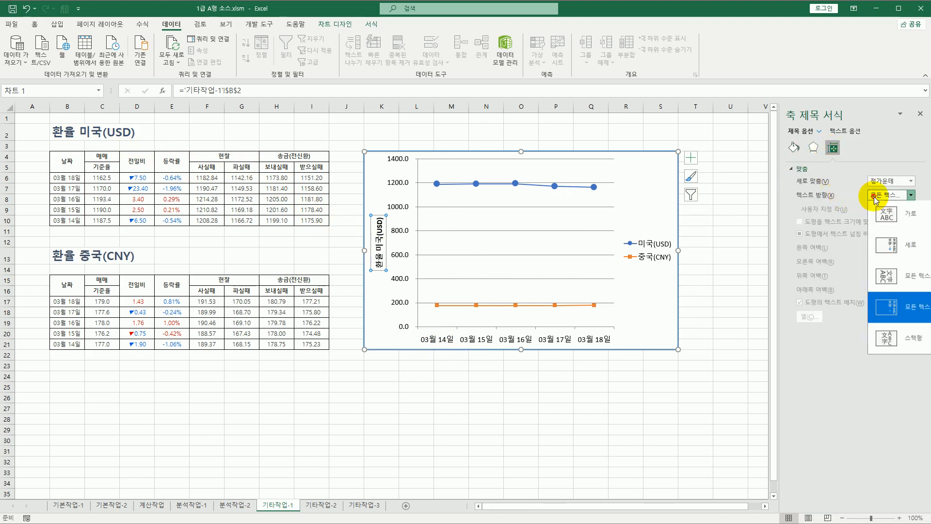
{"action": "left_click", "coordinate": [883, 245]}
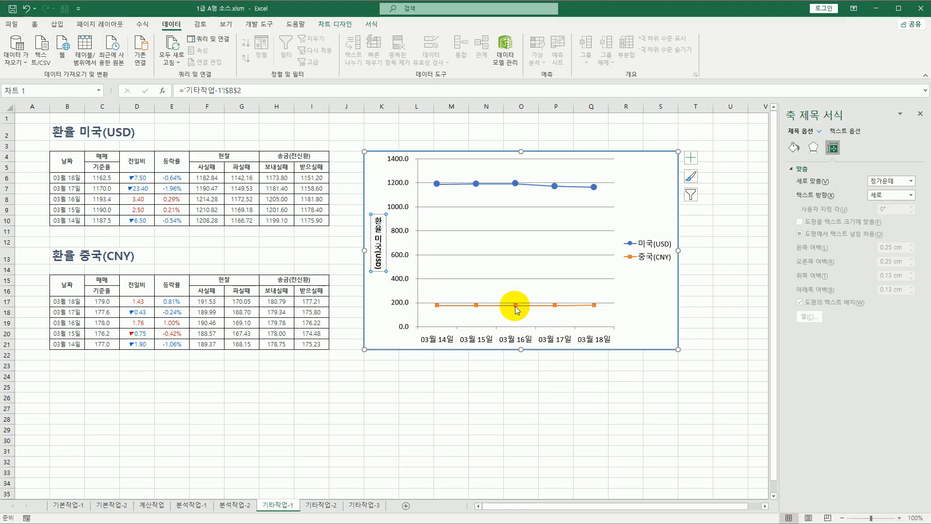
Plot the 중국(CNY) series on the secondary axis (보조 축).
{"action": "mouse_move", "coordinate": [517, 310]}
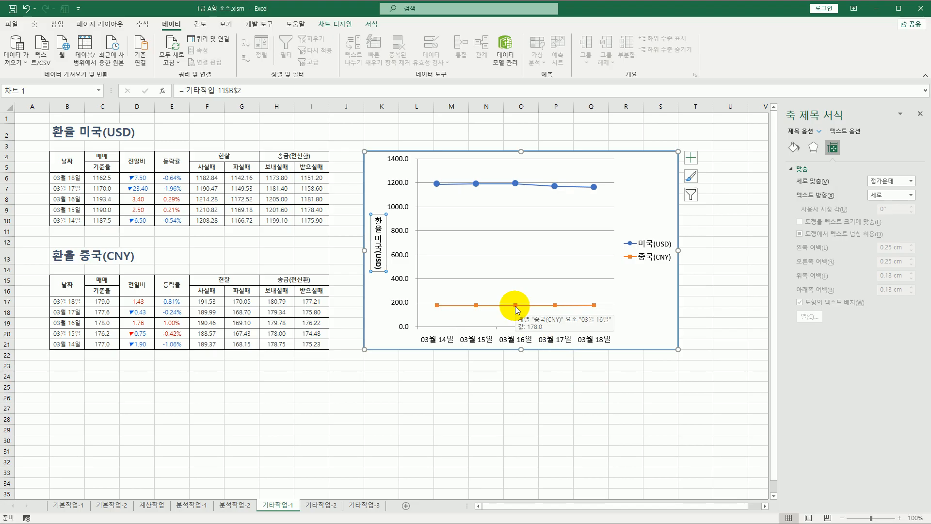
{"action": "left_click", "coordinate": [515, 307]}
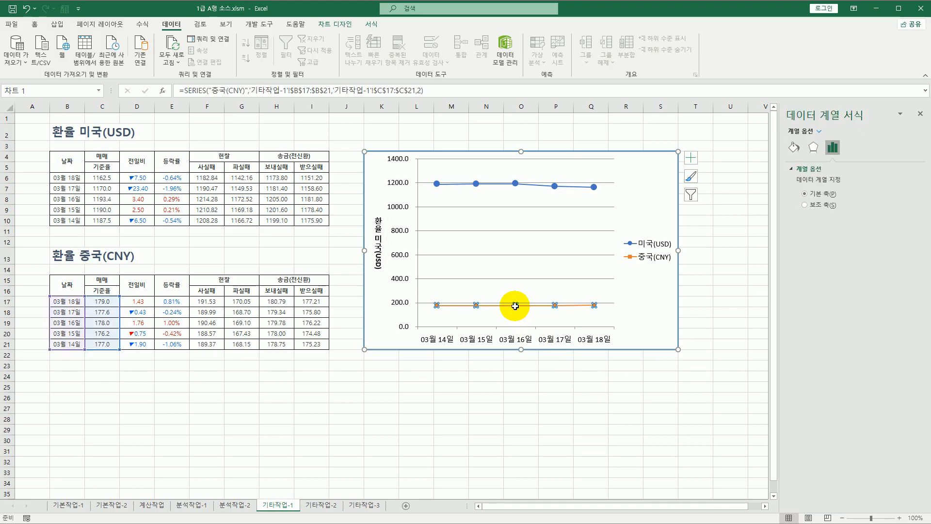
{"action": "right_click", "coordinate": [515, 306]}
{"action": "left_click", "coordinate": [568, 407]}
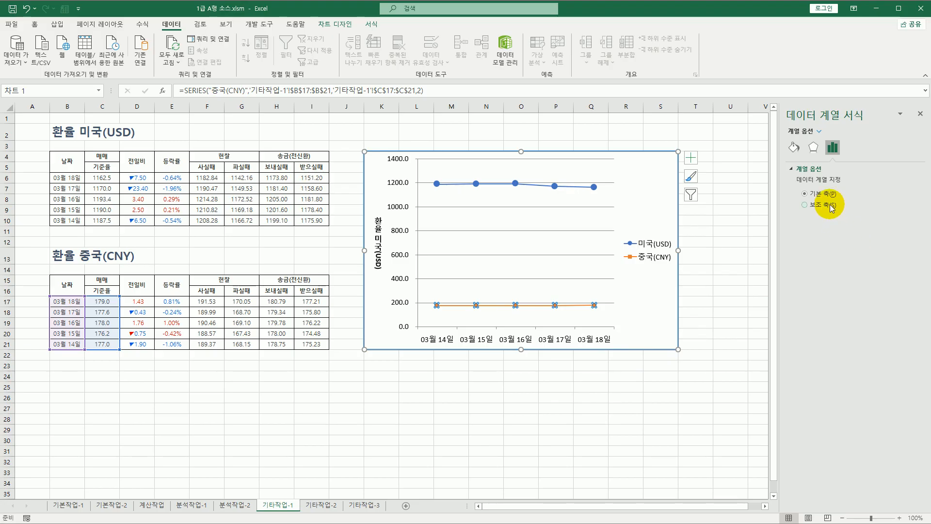
{"action": "left_click", "coordinate": [805, 205]}
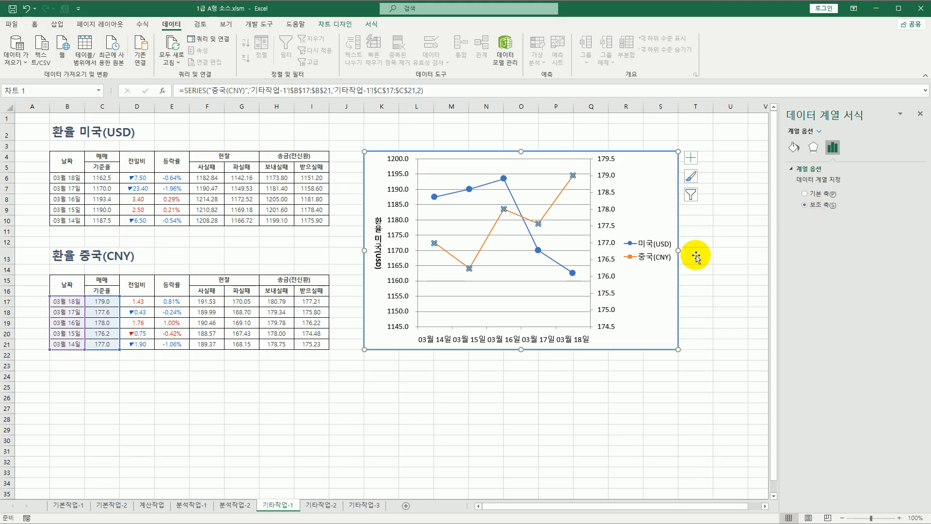
Set the primary vertical axis minimum to 1150, its maximum to 1250 and its major unit (기본) to 10.
{"action": "left_click", "coordinate": [408, 251]}
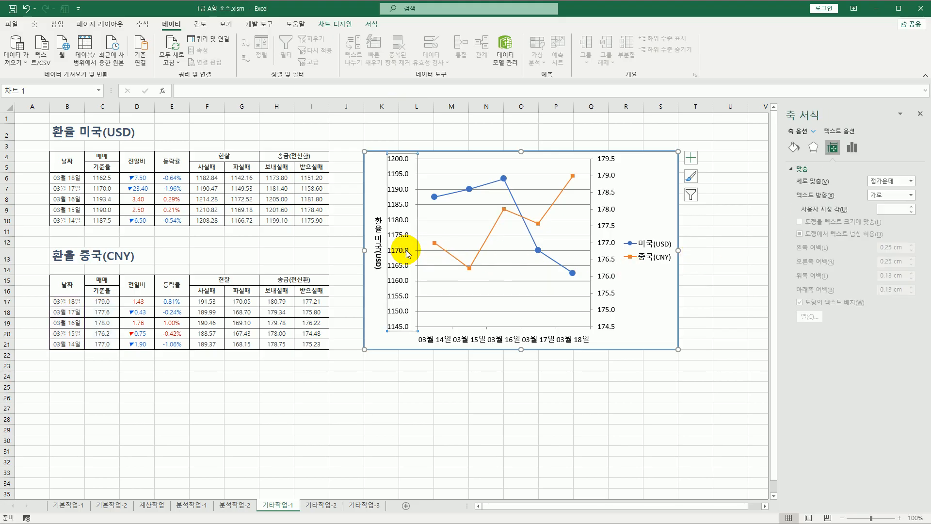
{"action": "left_click", "coordinate": [852, 153]}
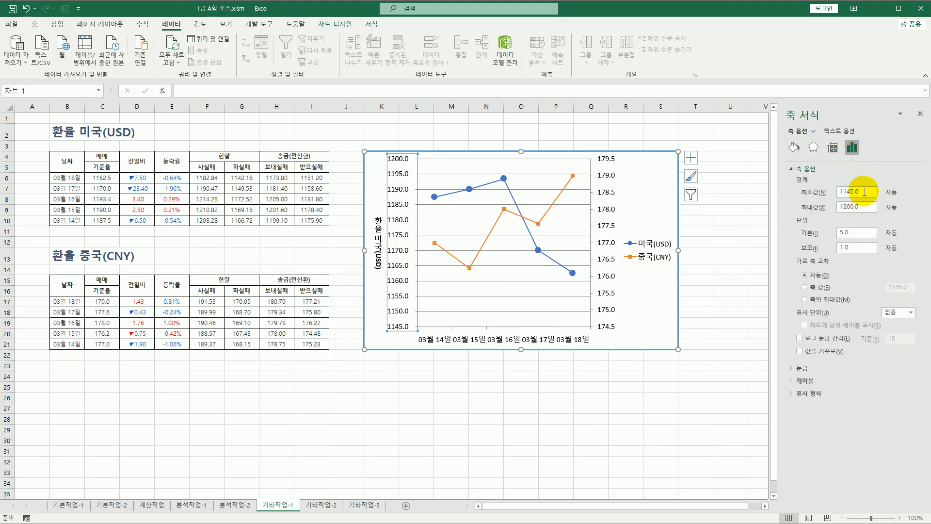
{"action": "left_click", "coordinate": [845, 189]}
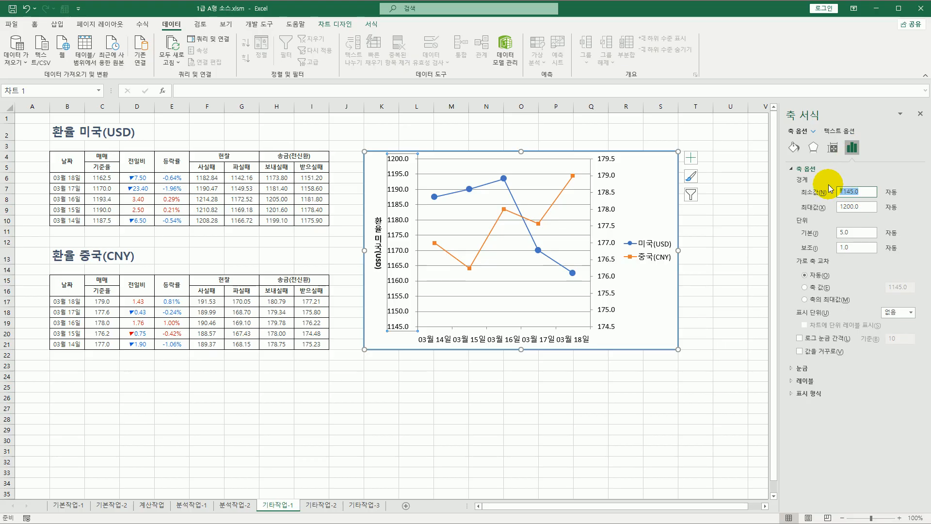
{"action": "type", "text": "1150"}
{"action": "key", "text": "Tab"}
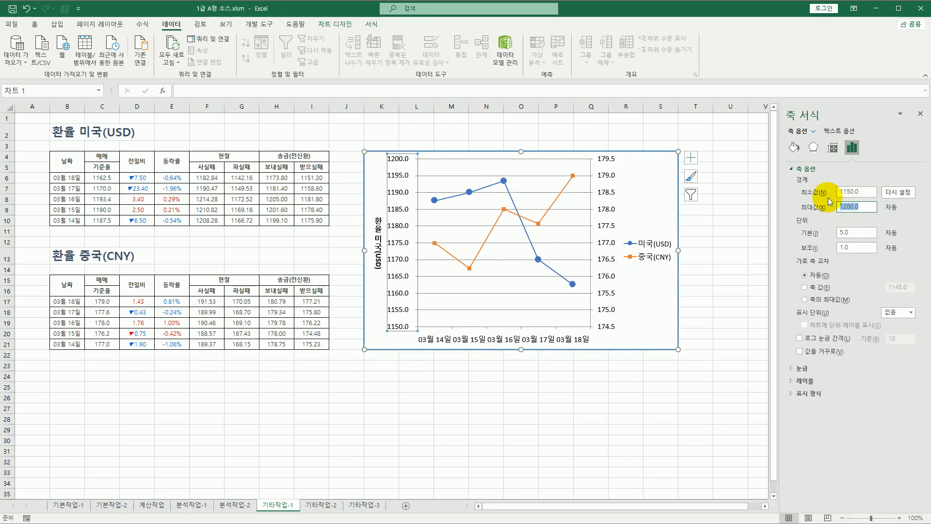
{"action": "type", "text": "1250"}
{"action": "key", "text": "Tab"}
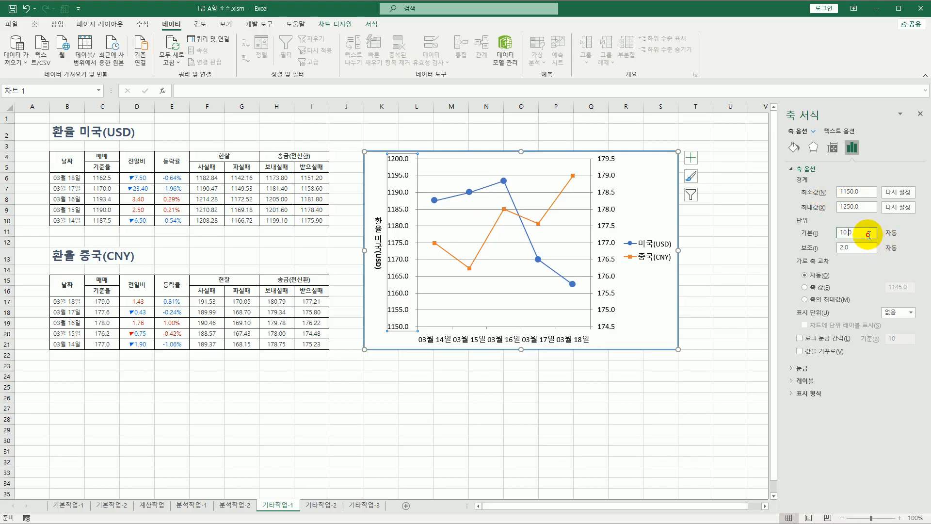
{"action": "key", "text": "BackSpace"}
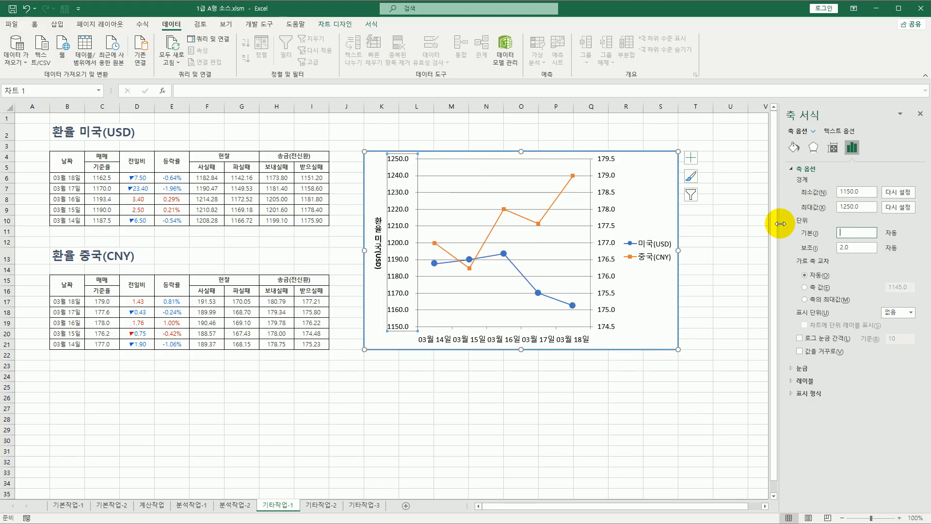
{"action": "type", "text": "10"}
Move the exchange-rate chart's legend to the 위쪽 position.
{"action": "left_click", "coordinate": [652, 263]}
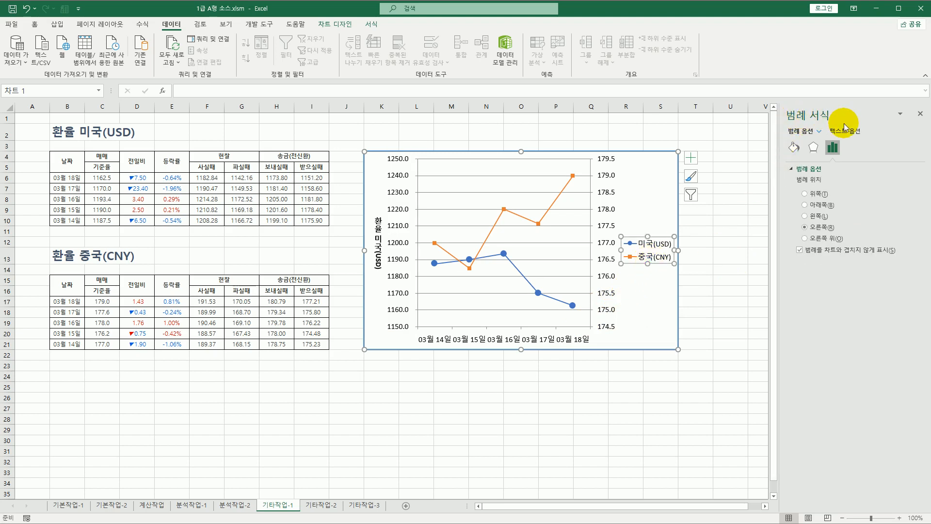
{"action": "left_click", "coordinate": [818, 194]}
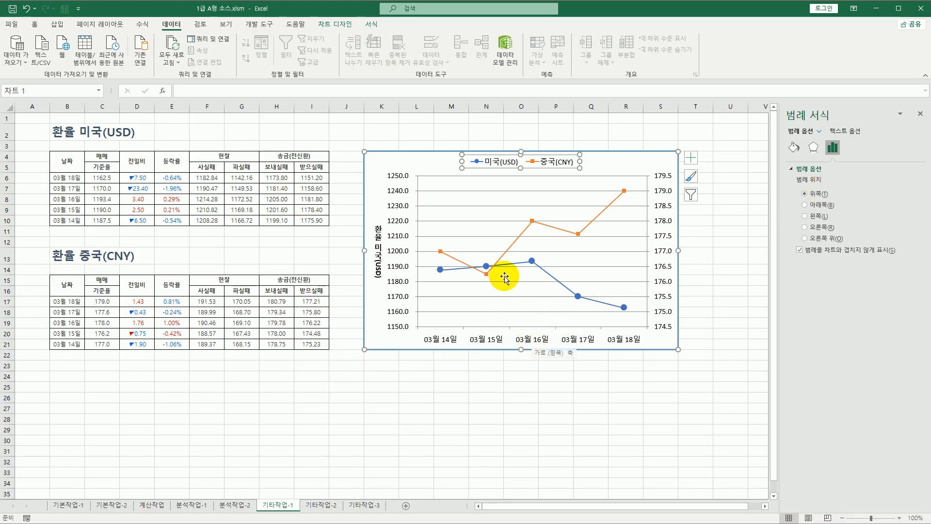
Turn on the smoothed line option (완만한 선) for the 미국(USD) series in the chart.
{"action": "left_click", "coordinate": [532, 262]}
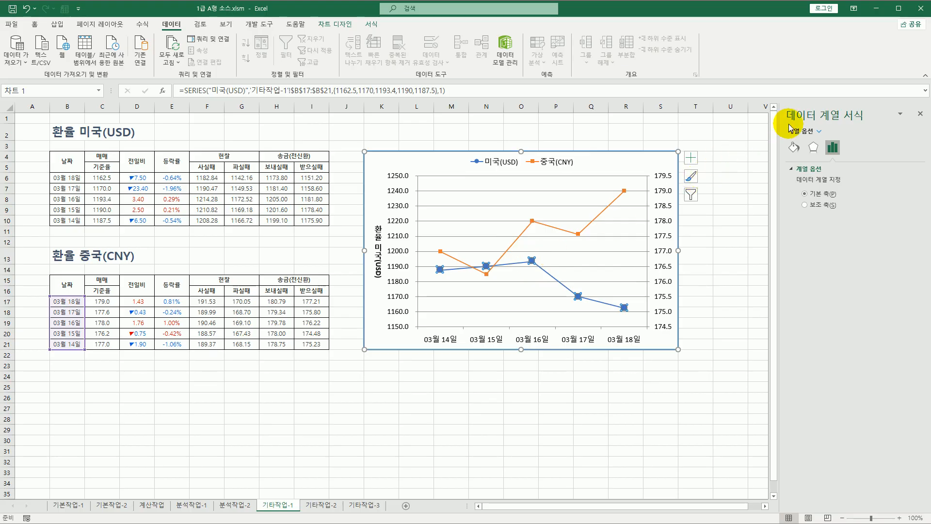
{"action": "left_click", "coordinate": [793, 147]}
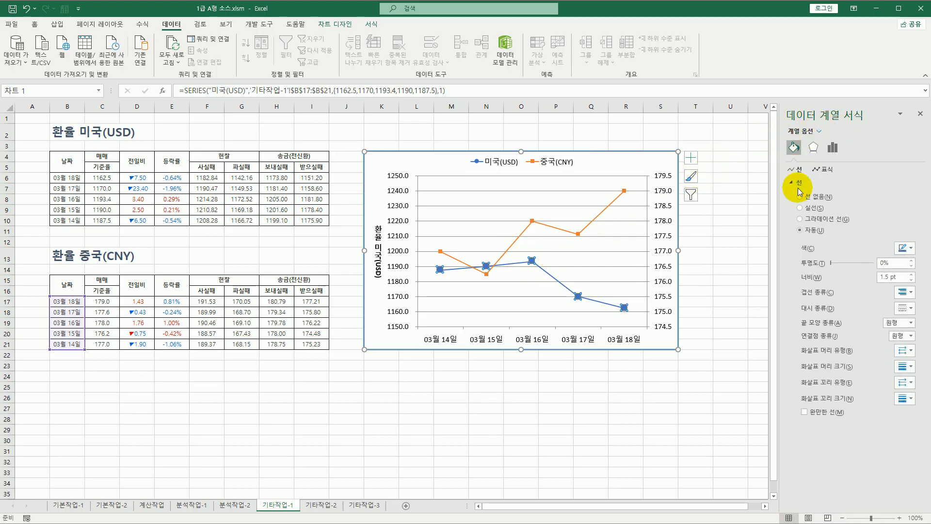
{"action": "left_click", "coordinate": [804, 412]}
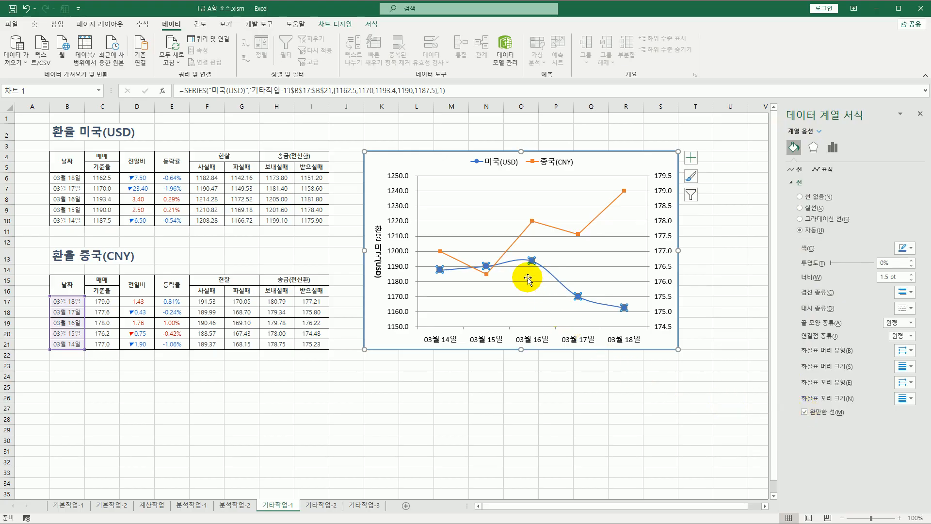
Change the 미국(USD) series markers to the built-in triangle shape with size 6.
{"action": "mouse_move", "coordinate": [529, 261]}
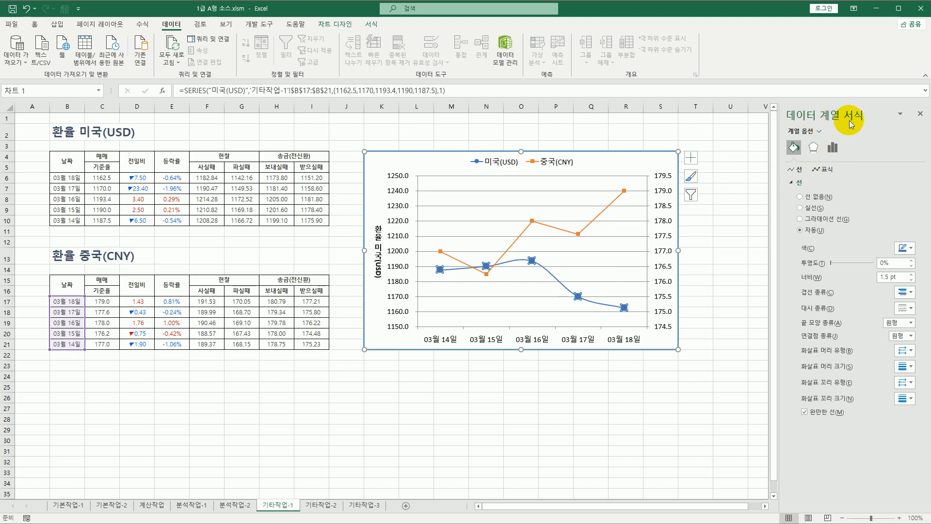
{"action": "left_click", "coordinate": [823, 170]}
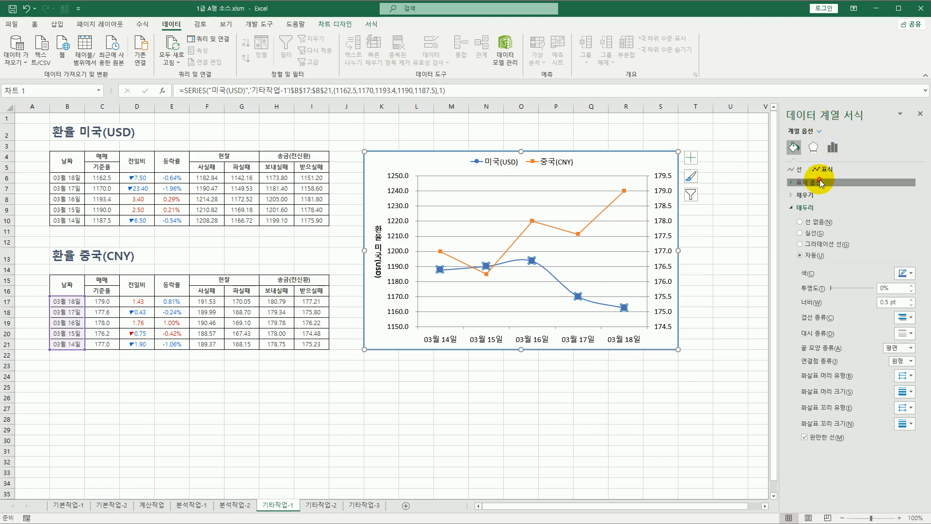
{"action": "left_click", "coordinate": [833, 230]}
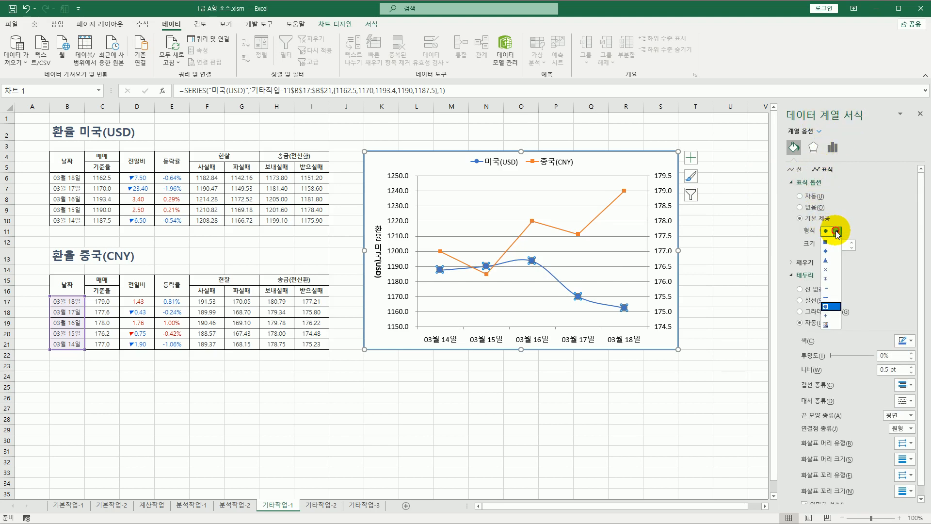
{"action": "left_click", "coordinate": [830, 262]}
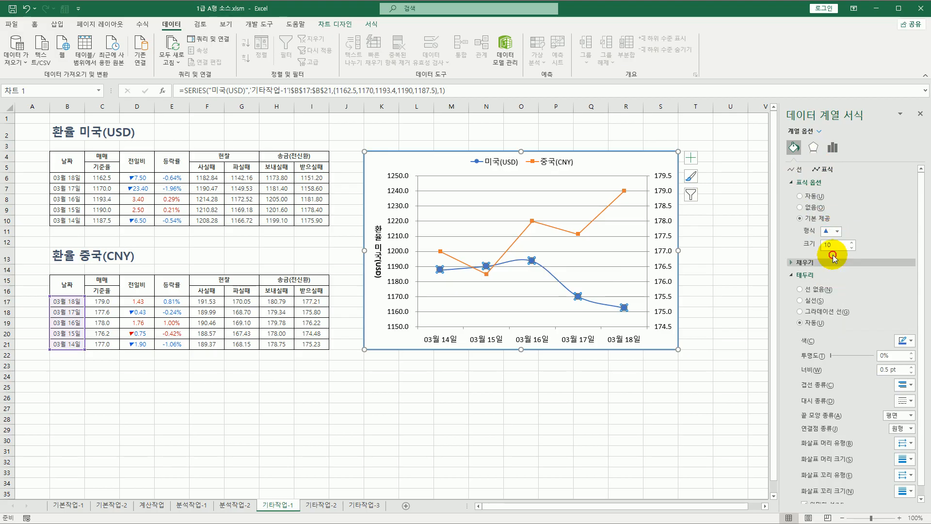
{"action": "left_click_drag", "start_coordinate": [839, 245], "coordinate": [817, 246]}
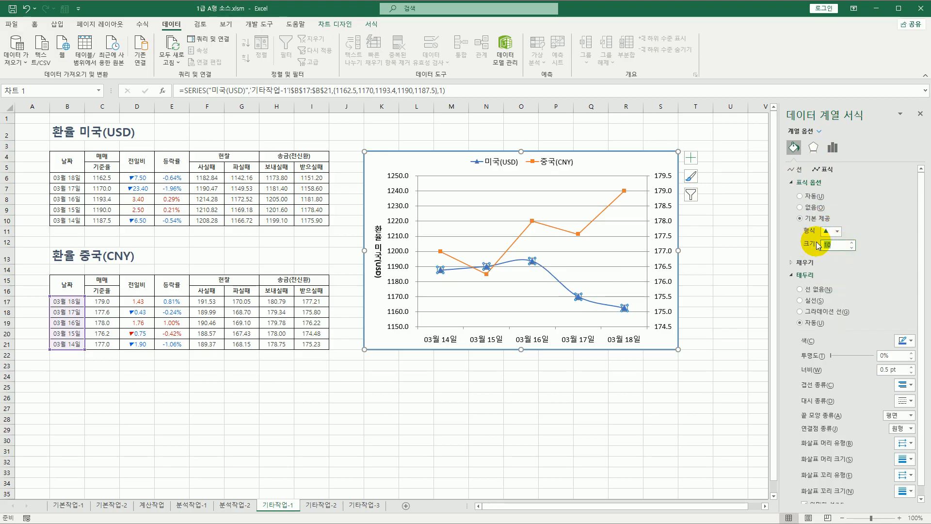
{"action": "type", "text": "6"}
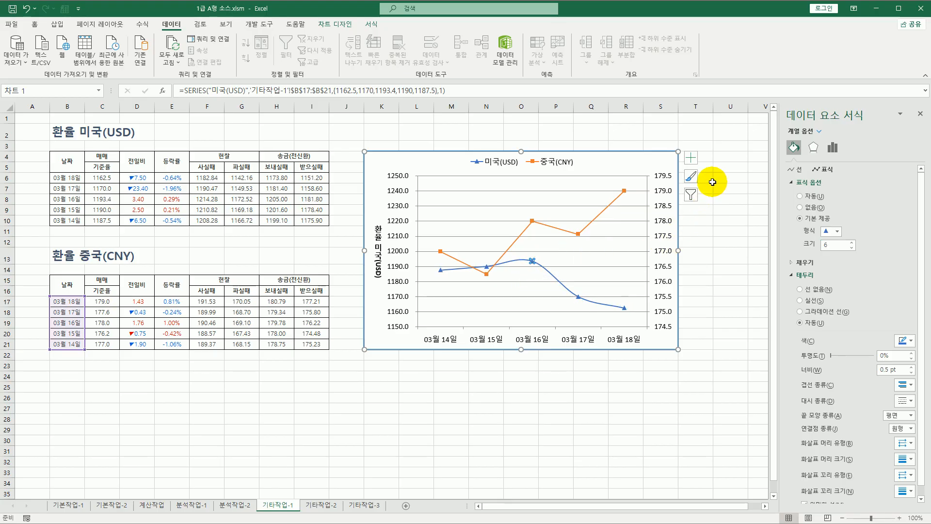
Add a data label below (아래쪽) only the 03월 16일 point of the 미국(USD) series.
{"action": "left_click", "coordinate": [693, 161]}
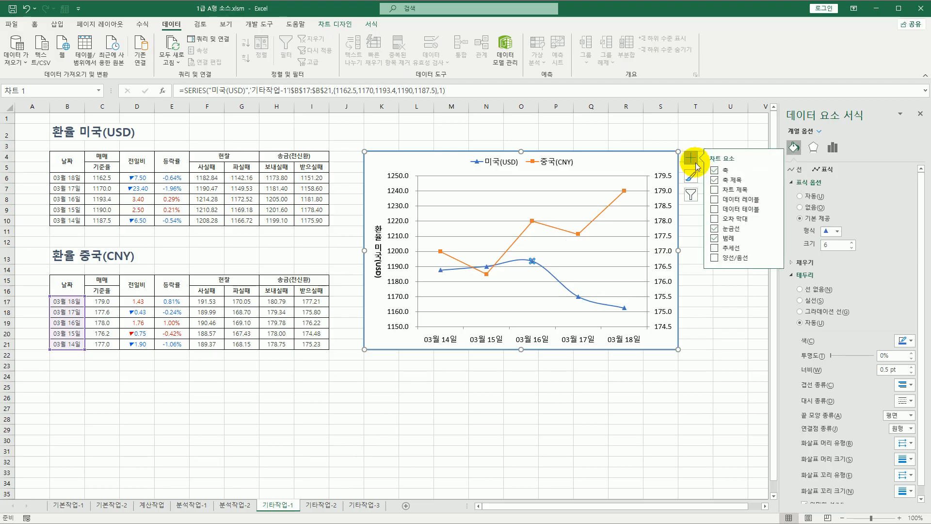
{"action": "left_click", "coordinate": [773, 199]}
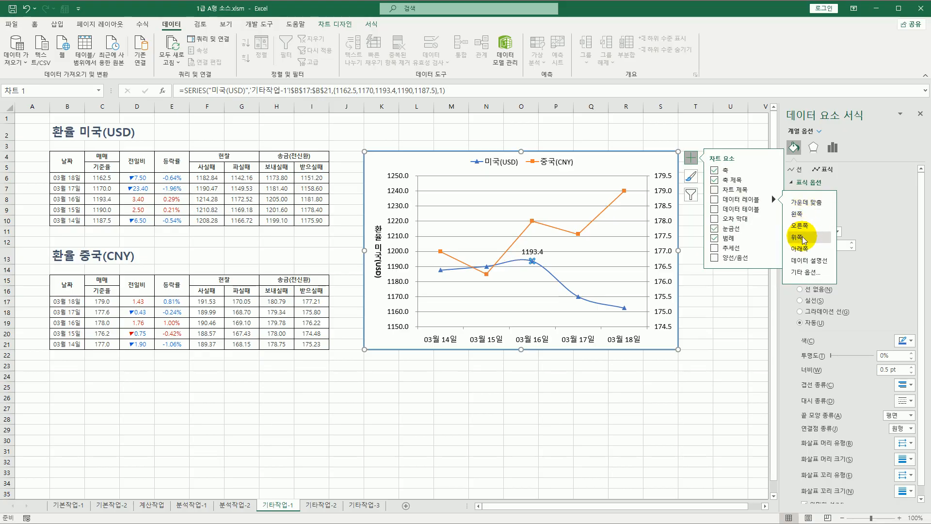
{"action": "left_click", "coordinate": [802, 249]}
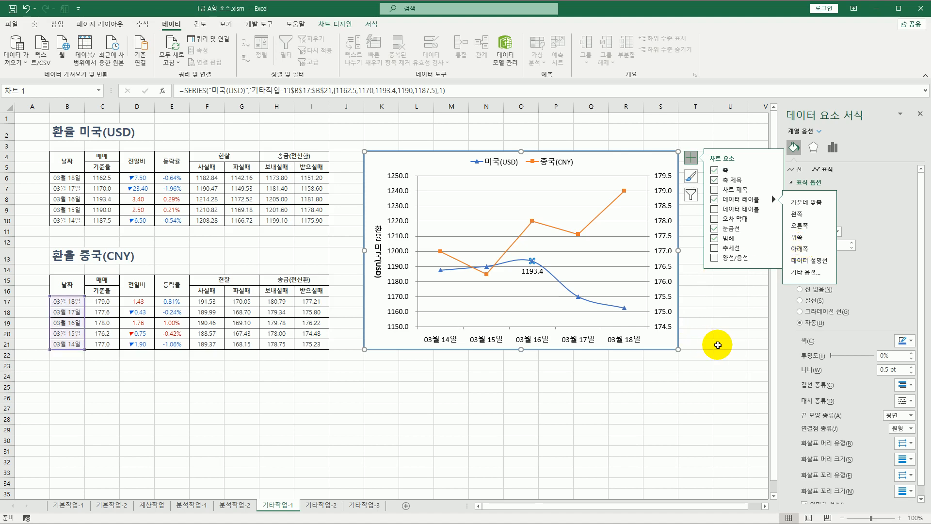
{"action": "left_click", "coordinate": [717, 345]}
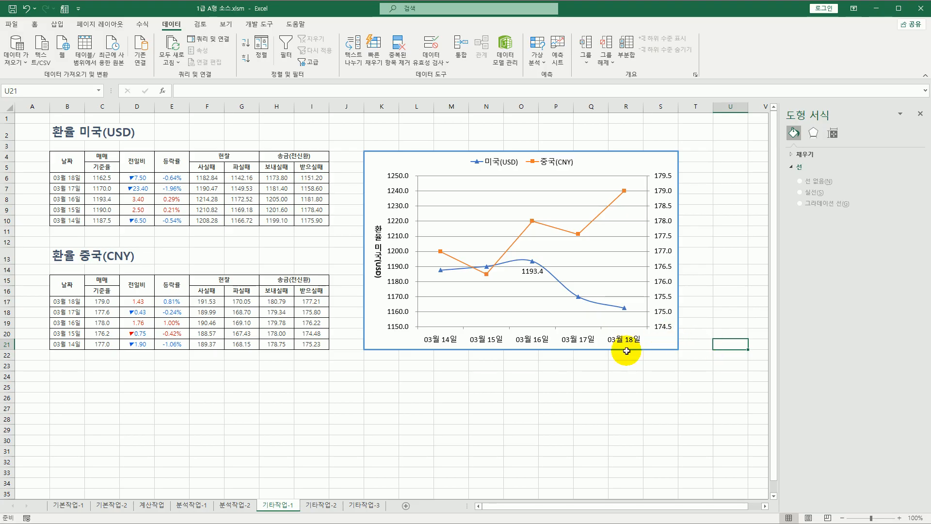
On sheet 기타작업-2, insert a form control button covering cells B2:C3.
{"action": "left_click", "coordinate": [331, 505]}
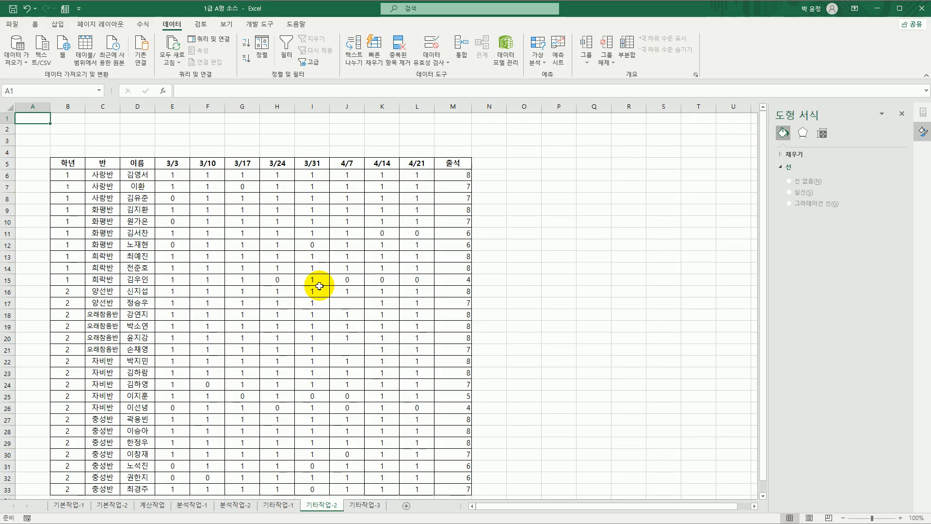
{"action": "left_click", "coordinate": [260, 24]}
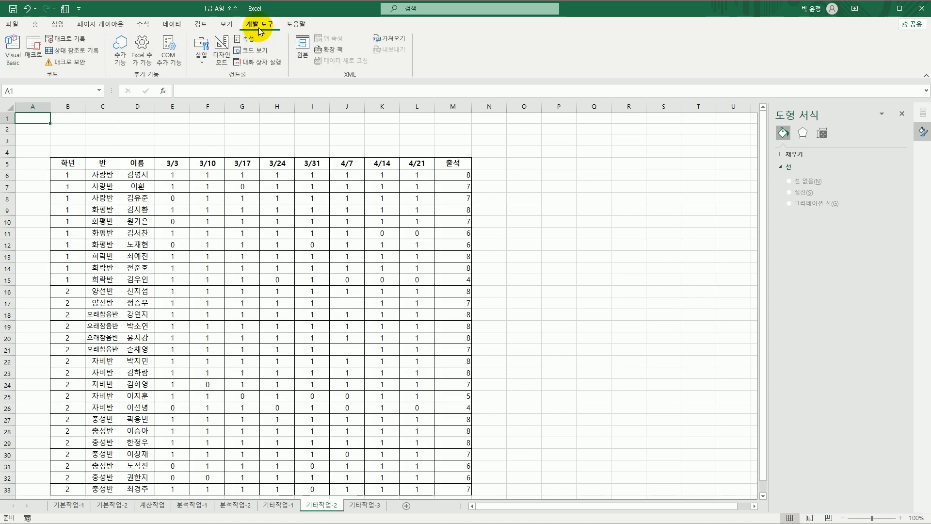
{"action": "left_click", "coordinate": [200, 51]}
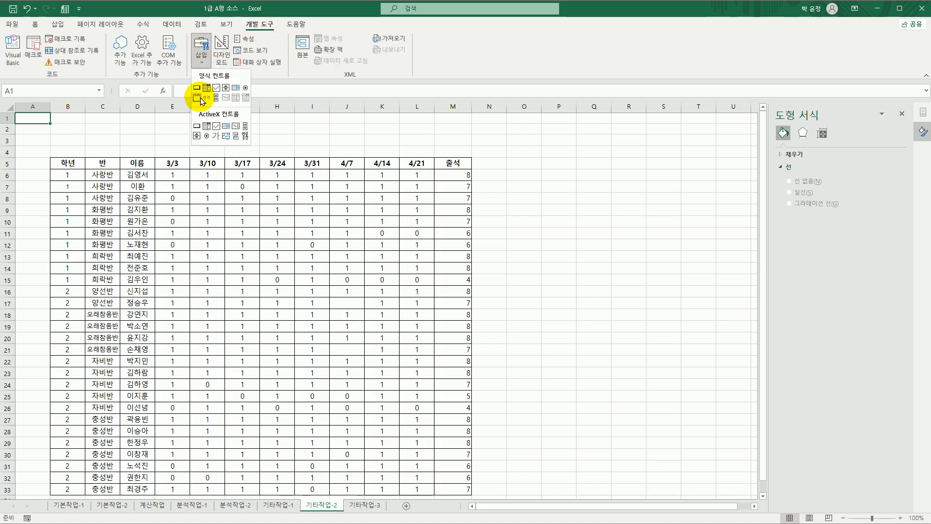
{"action": "left_click", "coordinate": [197, 89]}
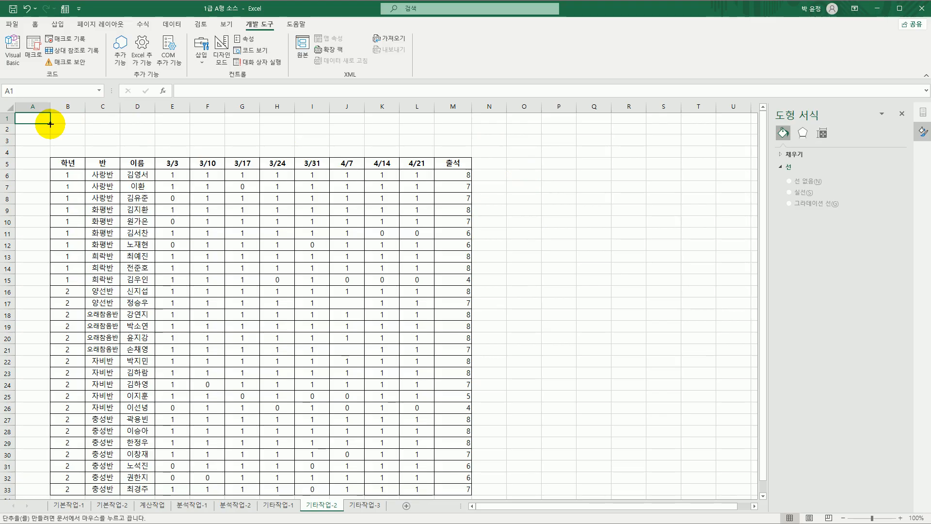
{"action": "left_click_drag", "start_coordinate": [49, 124], "coordinate": [118, 142]}
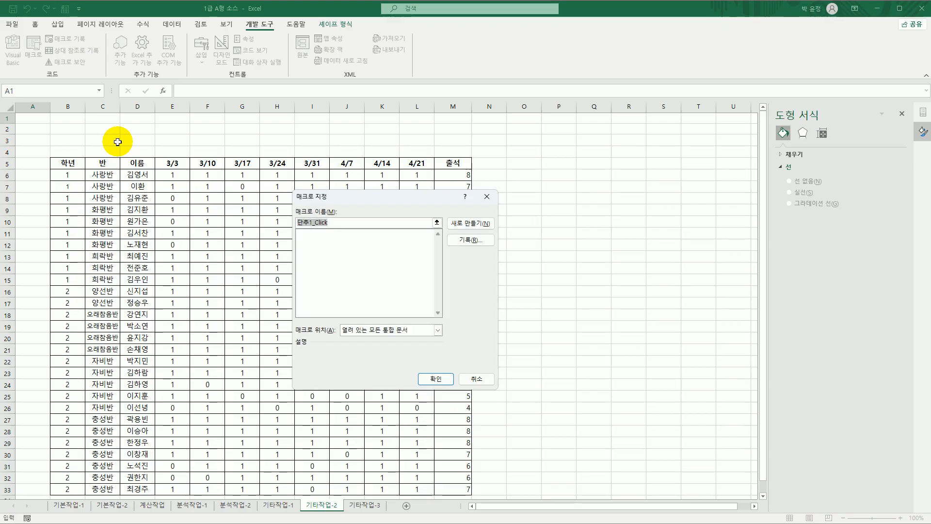
Name the button's macro 서식적용 and start recording it in the current workbook (현재 통합 문서).
{"action": "key", "text": "BackSpace"}
{"action": "type", "text": "서식"}
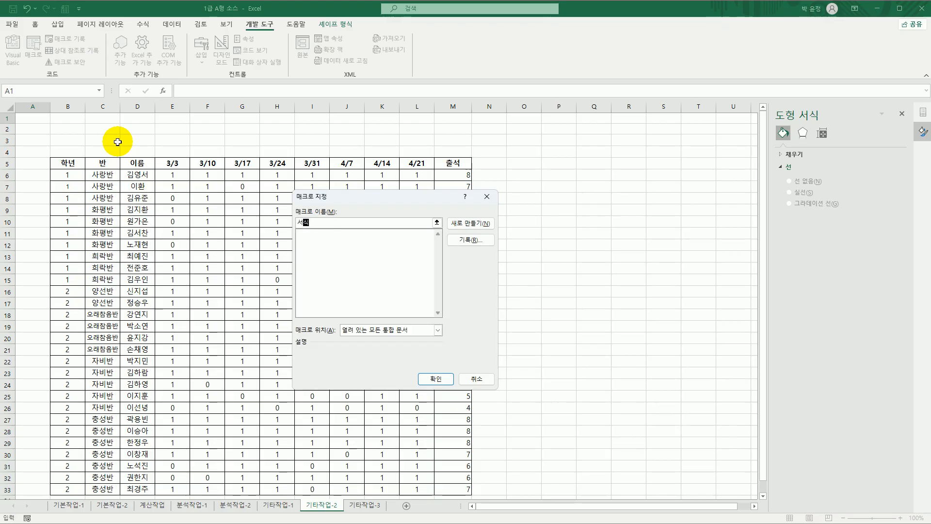
{"action": "type", "text": "적ㅇ용"}
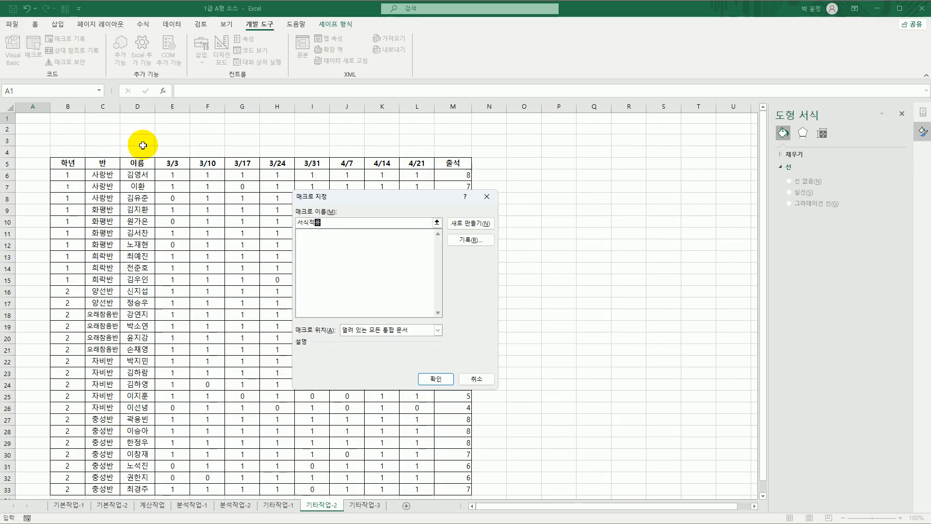
{"action": "left_click", "coordinate": [470, 240]}
{"action": "left_click_drag", "start_coordinate": [397, 217], "coordinate": [405, 140]}
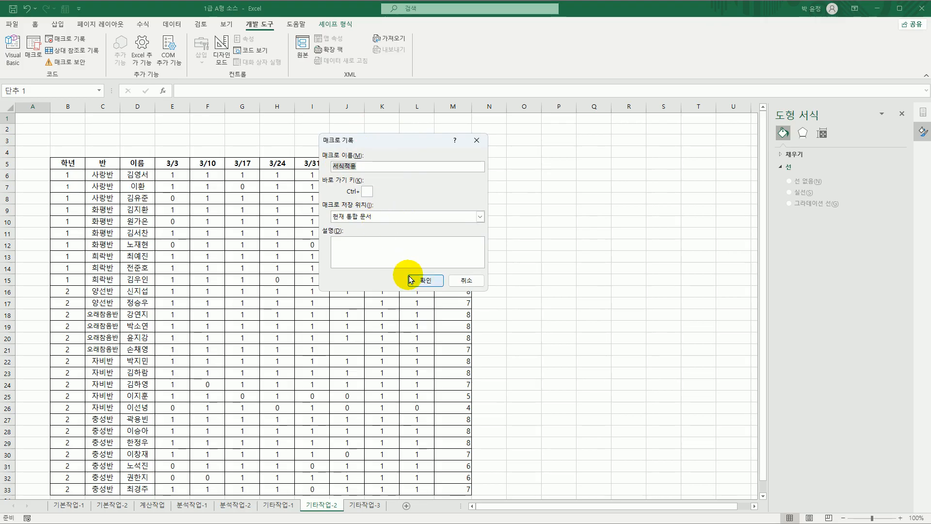
{"action": "left_click", "coordinate": [424, 281]}
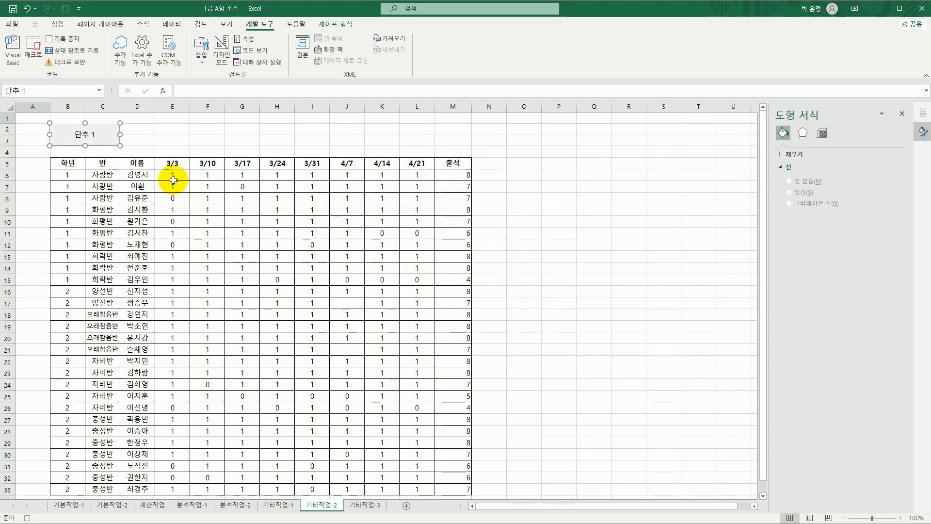
Apply the custom number format [=1]"O";[=0]"X" to the attendance cells E6:L33.
{"action": "left_click_drag", "start_coordinate": [173, 178], "coordinate": [414, 432]}
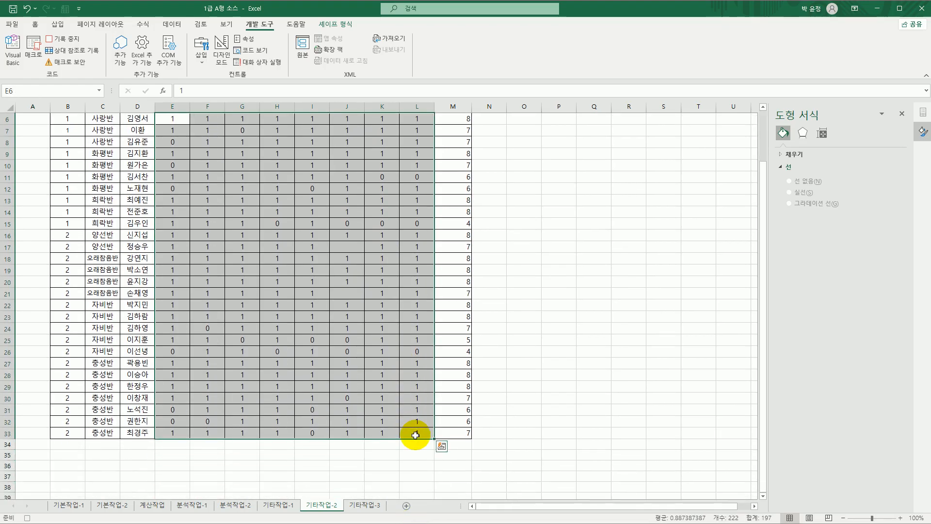
{"action": "scroll", "coordinate": [413, 397], "scroll_direction": "up", "scroll_amount": 2}
{"action": "right_click", "coordinate": [243, 179]}
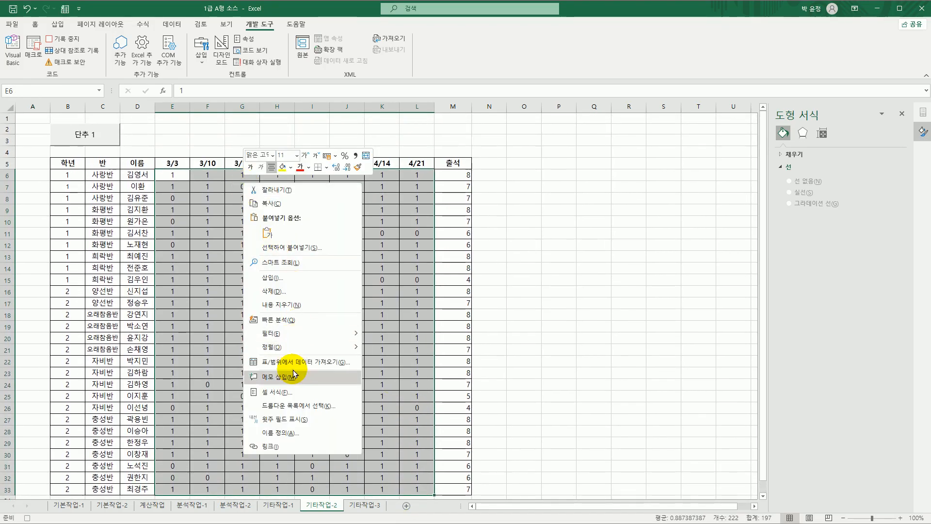
{"action": "left_click", "coordinate": [294, 393]}
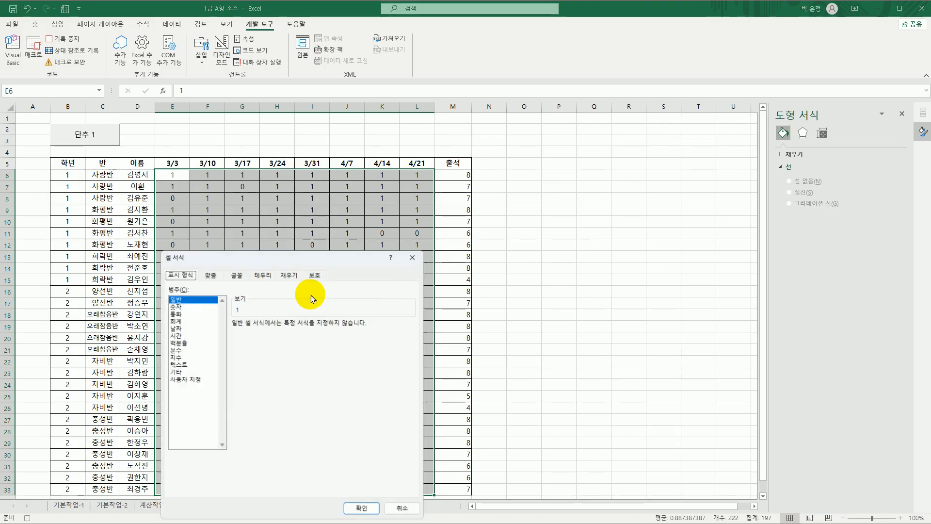
{"action": "left_click_drag", "start_coordinate": [307, 259], "coordinate": [582, 139]}
{"action": "left_click", "coordinate": [480, 255]}
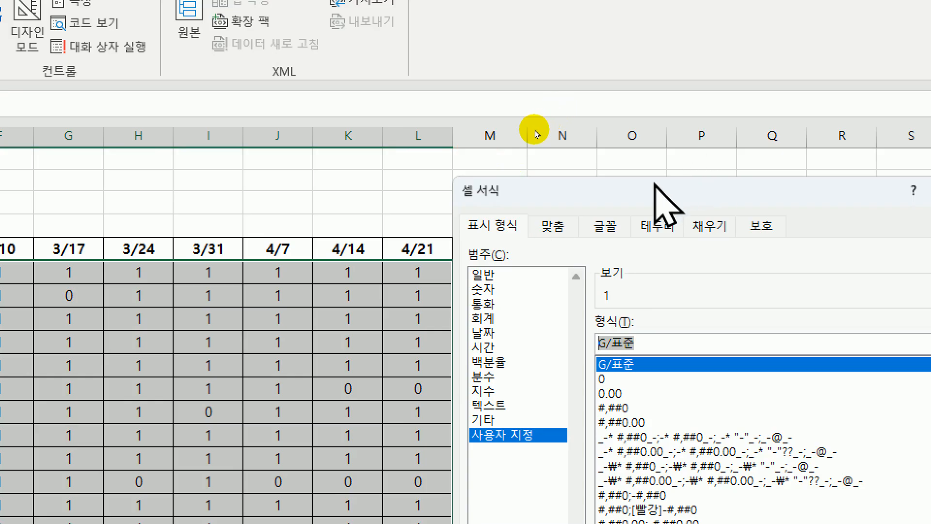
{"action": "left_click_drag", "start_coordinate": [534, 130], "coordinate": [383, 31]}
{"action": "type", "text": "[=1"}
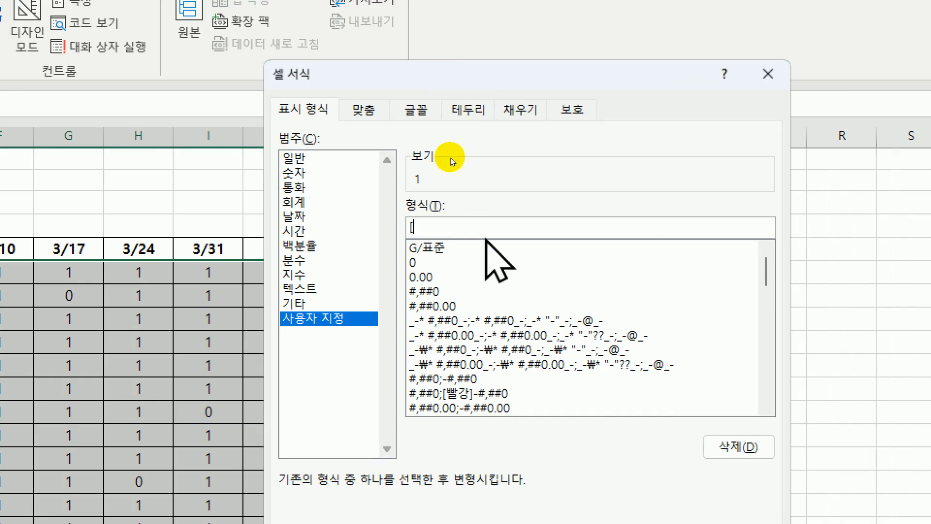
{"action": "type", "text": "]"}
{"action": "type", "text": "\"ㅇ"}
{"action": "key", "text": "BackSpace"}
{"action": "type", "text": "O\";[=0]"}
{"action": "type", "text": "\"X\""}
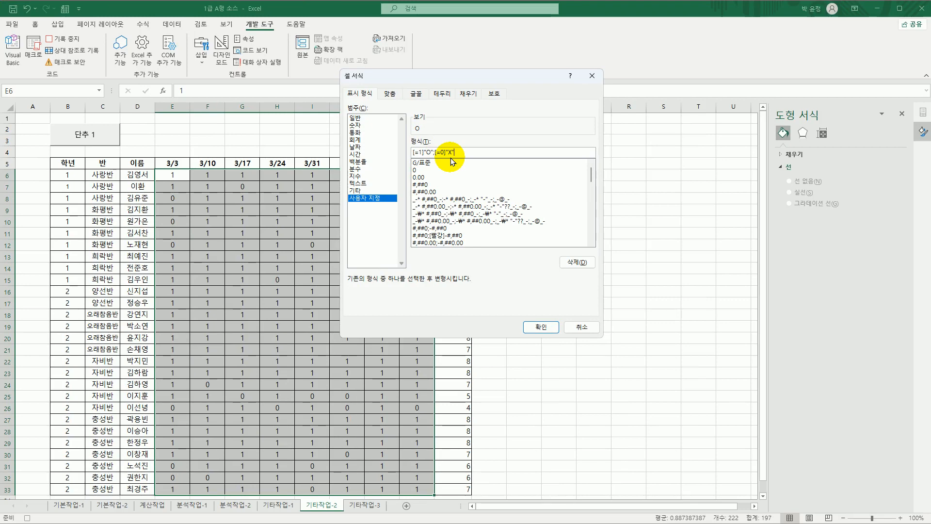
{"action": "left_click", "coordinate": [539, 326]}
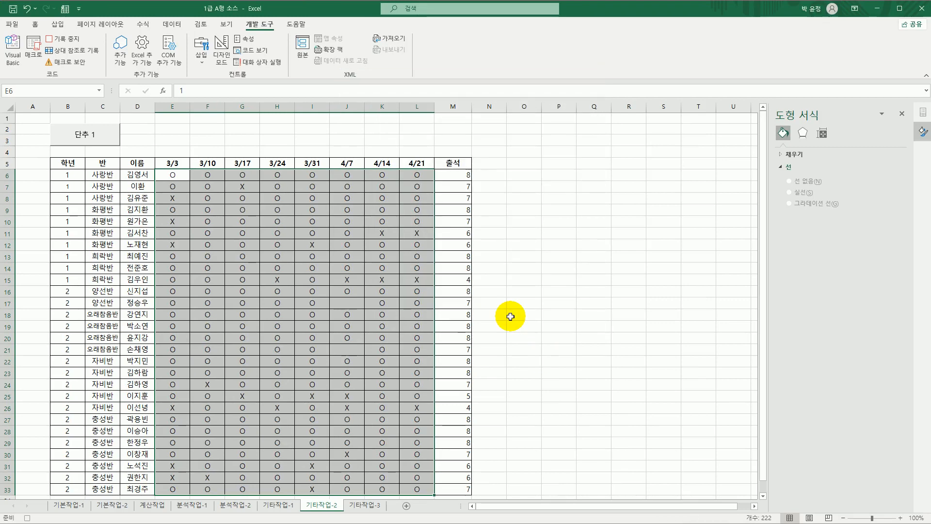
Select cell E6 and stop recording the macro.
{"action": "left_click", "coordinate": [175, 176]}
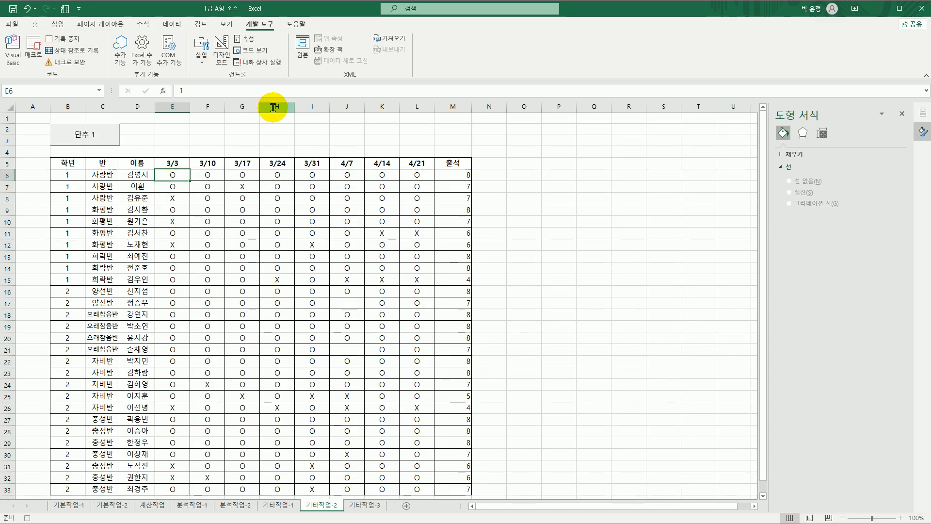
{"action": "left_click", "coordinate": [66, 38]}
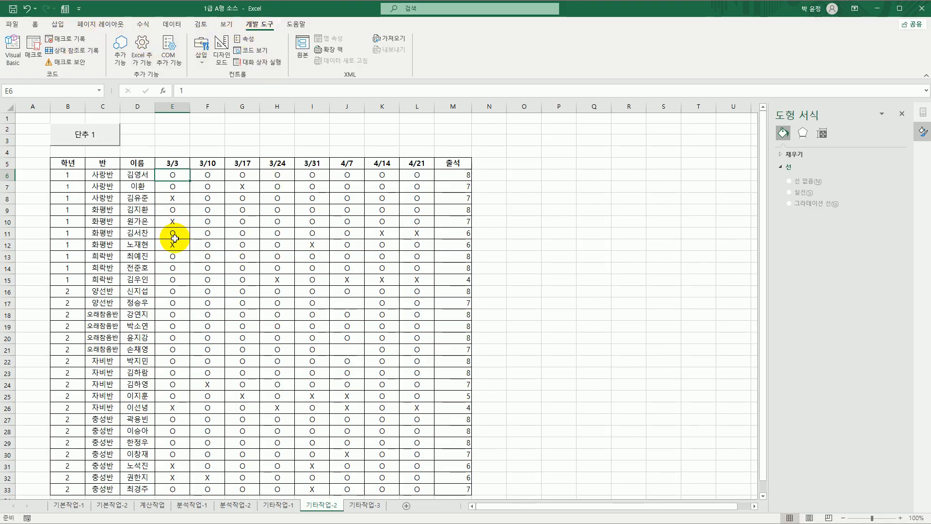
Change the label of the button over B2:C3 to 서식적용.
{"action": "right_click", "coordinate": [110, 141]}
{"action": "left_click", "coordinate": [139, 193]}
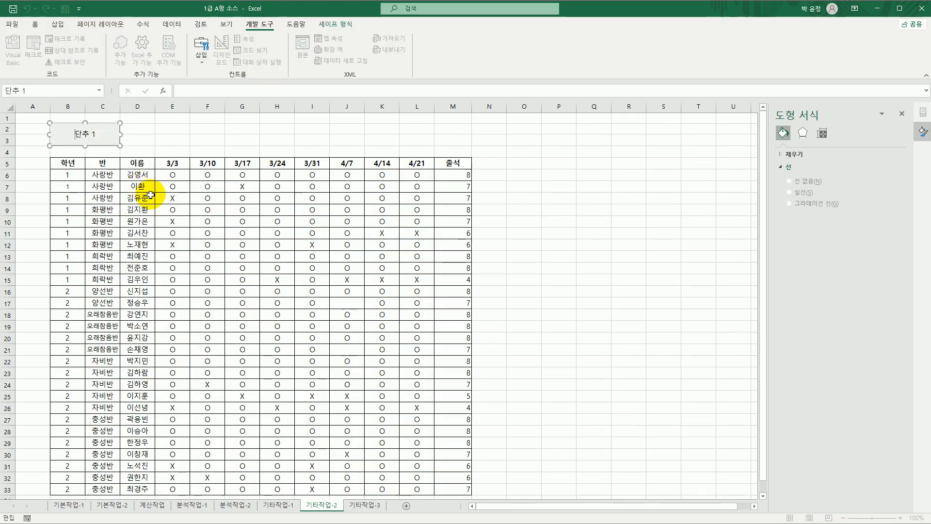
{"action": "key", "text": "ctrl+a"}
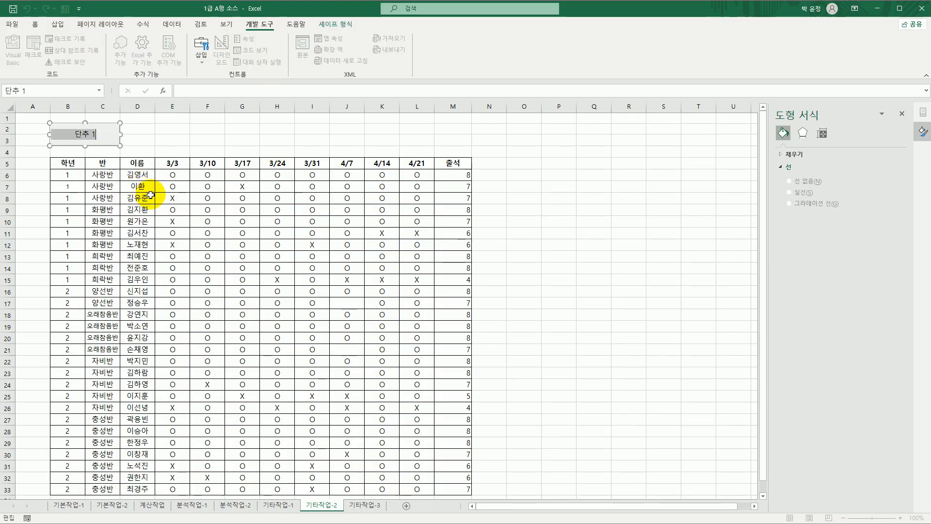
{"action": "type", "text": "tjtlr"}
{"action": "key", "text": "BackSpace"}
{"action": "key", "text": "BackSpace"}
{"action": "key", "text": "BackSpace"}
{"action": "key", "text": "BackSpace"}
{"action": "key", "text": "BackSpace"}
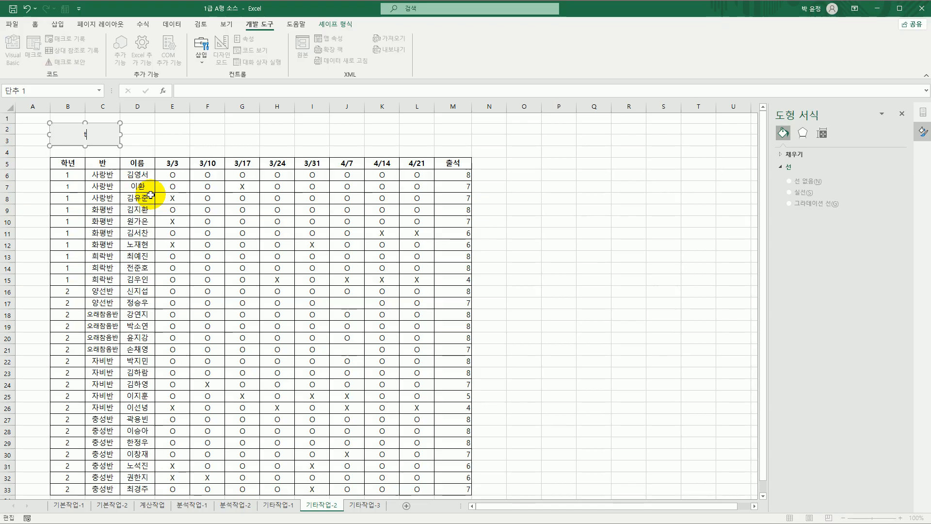
{"action": "type", "text": "tjtlrwjrdyd"}
{"action": "left_click", "coordinate": [150, 195]}
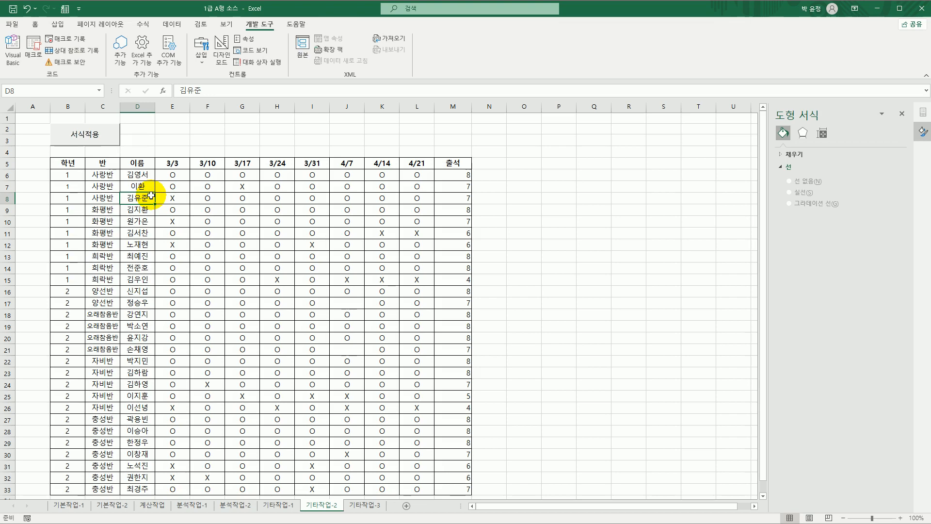
{"action": "left_click", "coordinate": [176, 140]}
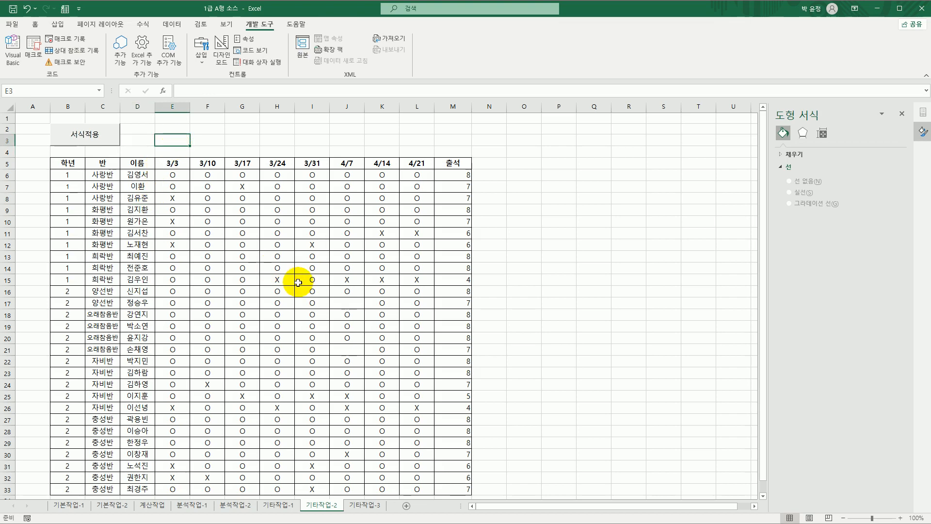
Insert a form control button covering cells E2:F3 and start recording its macro as 그래프보기 in the current workbook (현재 통합 문서).
{"action": "left_click", "coordinate": [202, 65]}
{"action": "left_click", "coordinate": [196, 87]}
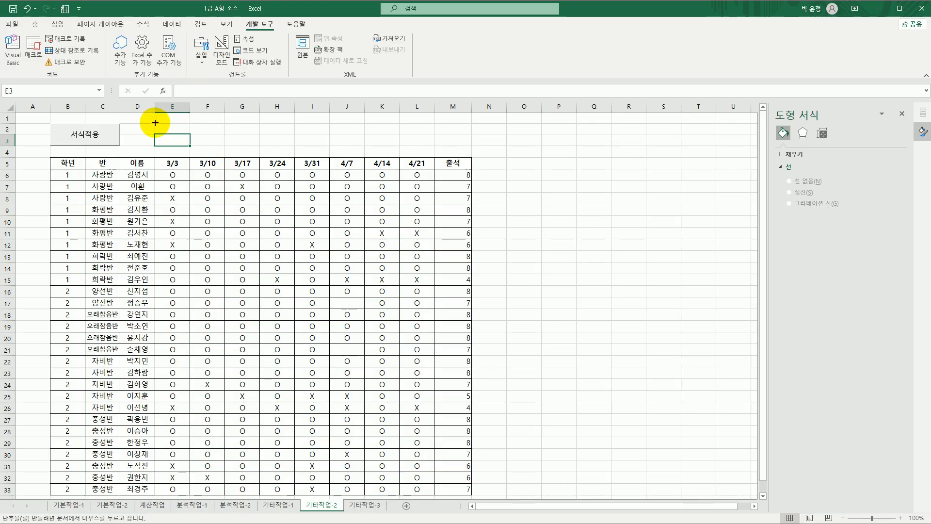
{"action": "left_click_drag", "start_coordinate": [155, 123], "coordinate": [210, 143]}
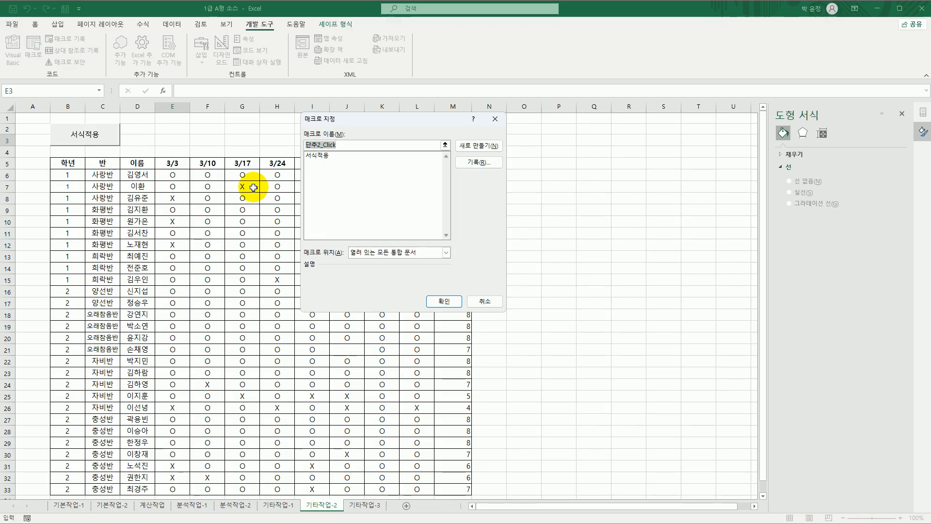
{"action": "type", "text": "그래프보기"}
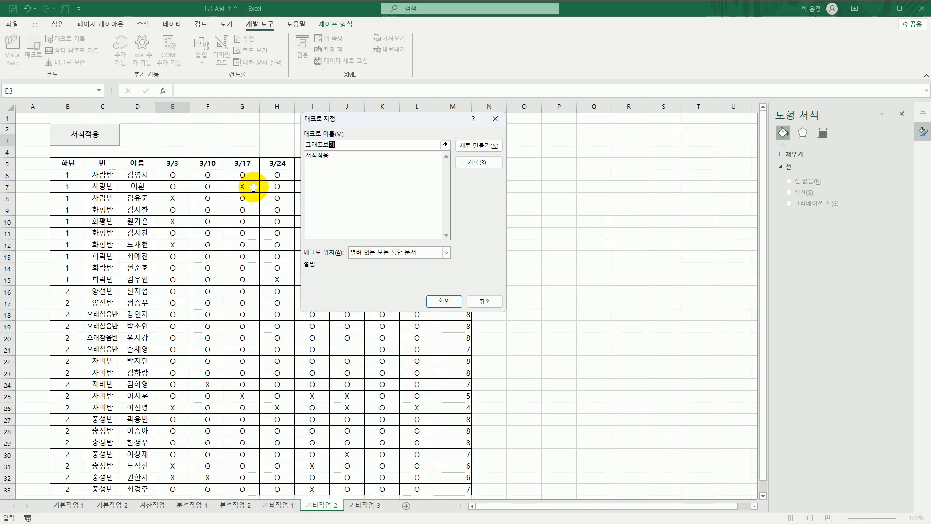
{"action": "left_click", "coordinate": [479, 162]}
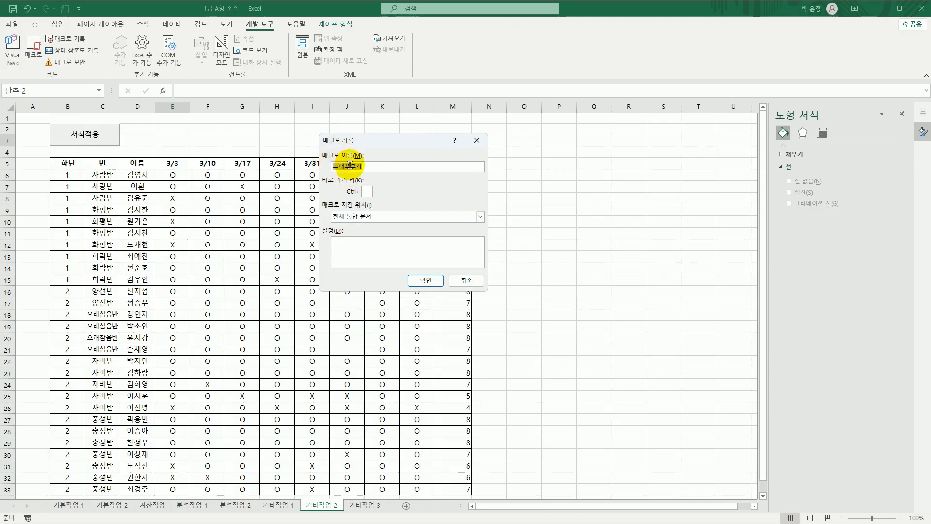
{"action": "left_click", "coordinate": [425, 281]}
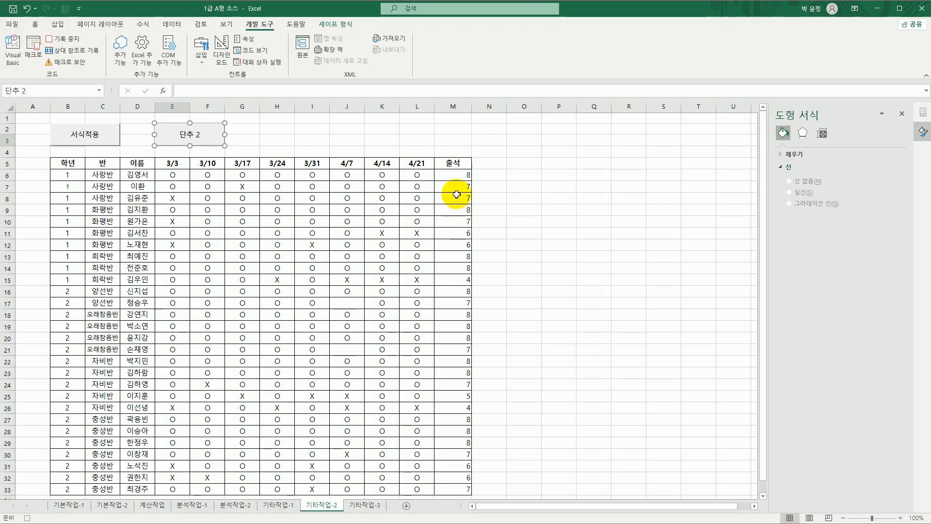
Start a new conditional formatting rule for the attendance totals M6:M33 with the data bar (데이터 막대) format style.
{"action": "left_click_drag", "start_coordinate": [452, 175], "coordinate": [458, 434]}
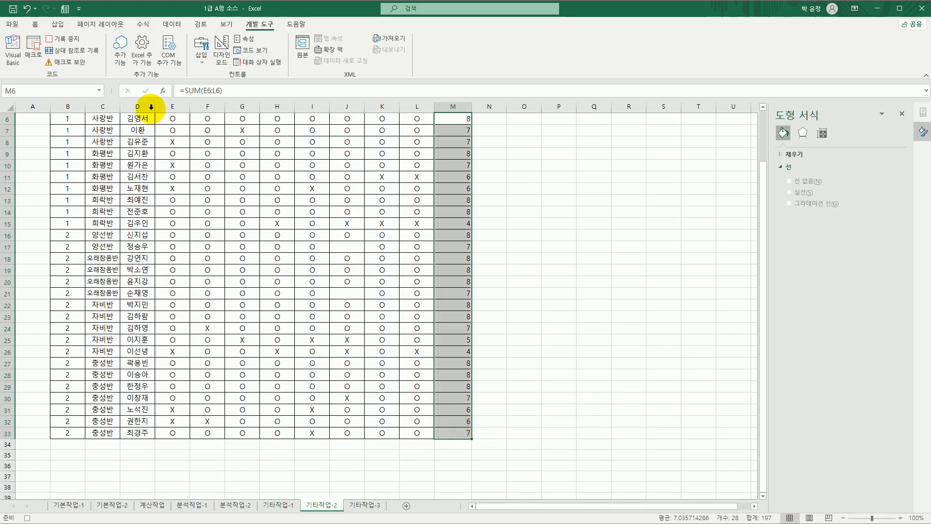
{"action": "left_click", "coordinate": [35, 23]}
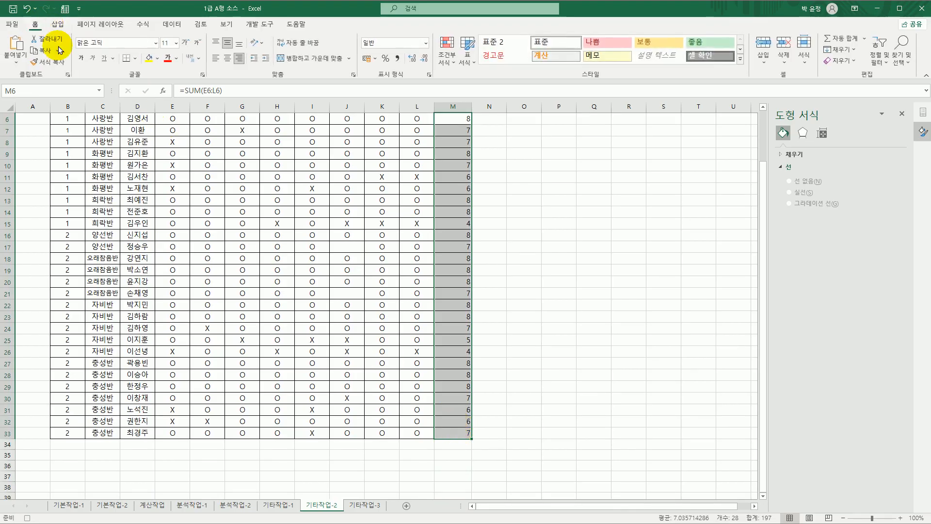
{"action": "left_click", "coordinate": [447, 50]}
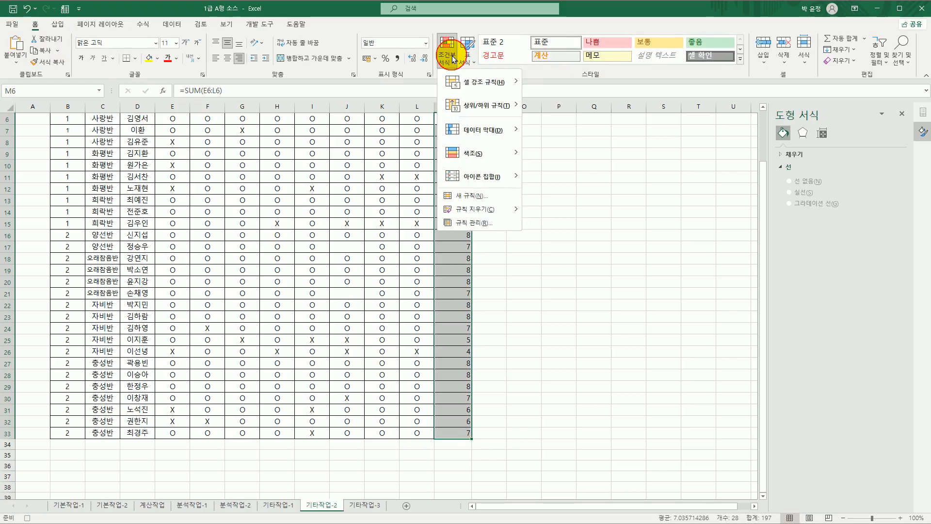
{"action": "left_click", "coordinate": [482, 196]}
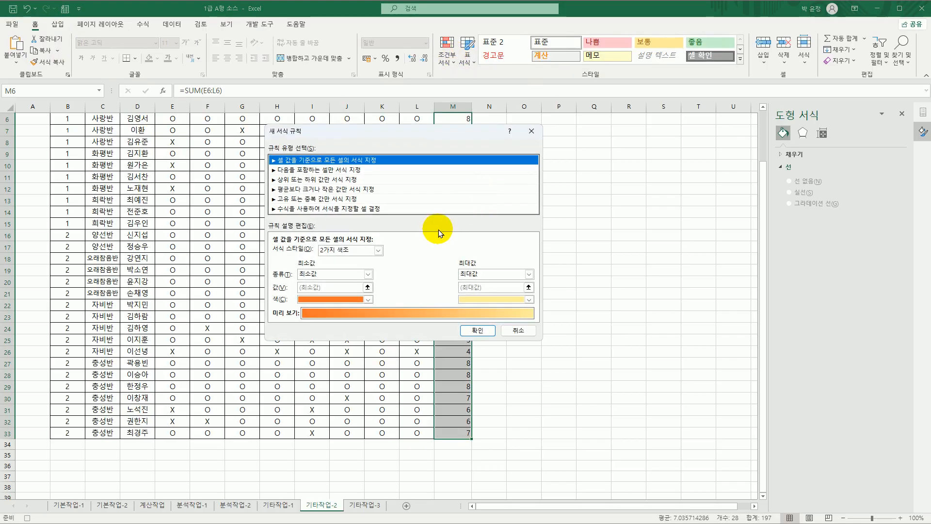
{"action": "left_click", "coordinate": [378, 250]}
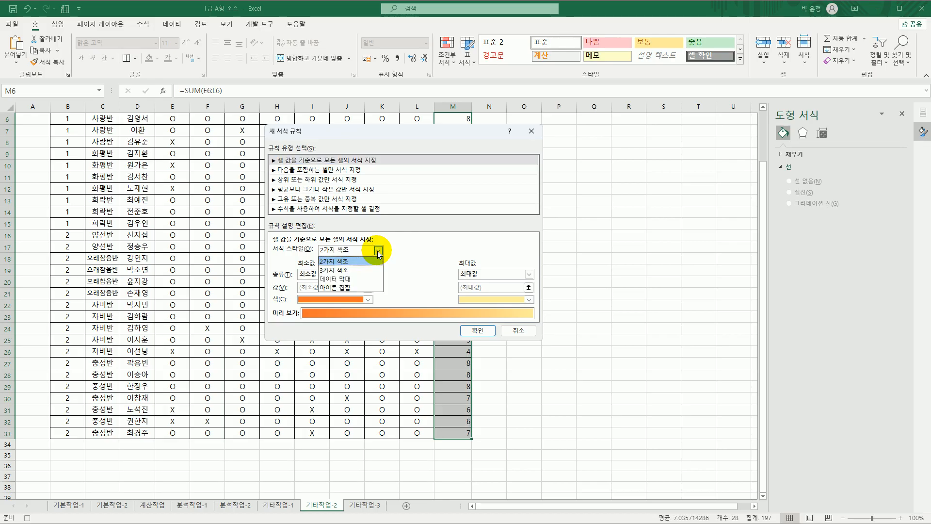
{"action": "left_click", "coordinate": [364, 281]}
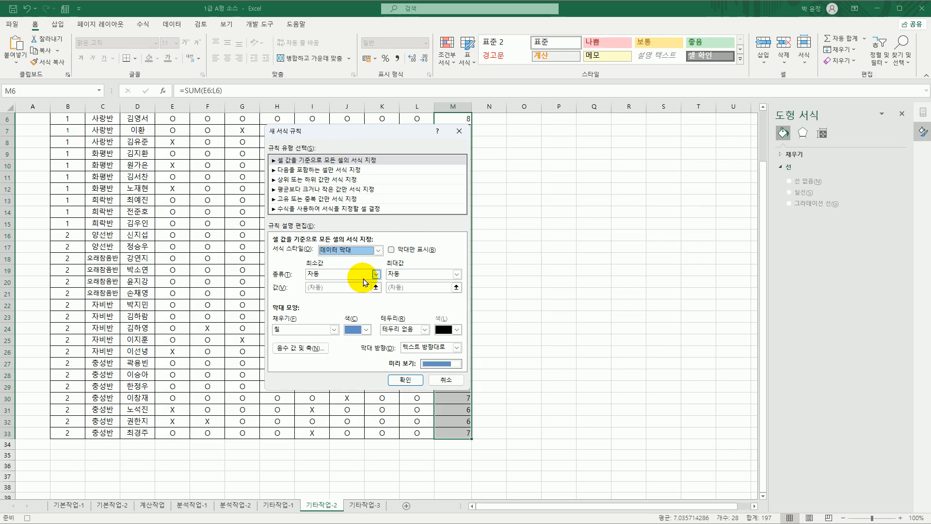
Set the data bar's fill to gradient (그라데이션 채우기) and its color to standard yellow.
{"action": "left_click", "coordinate": [334, 330]}
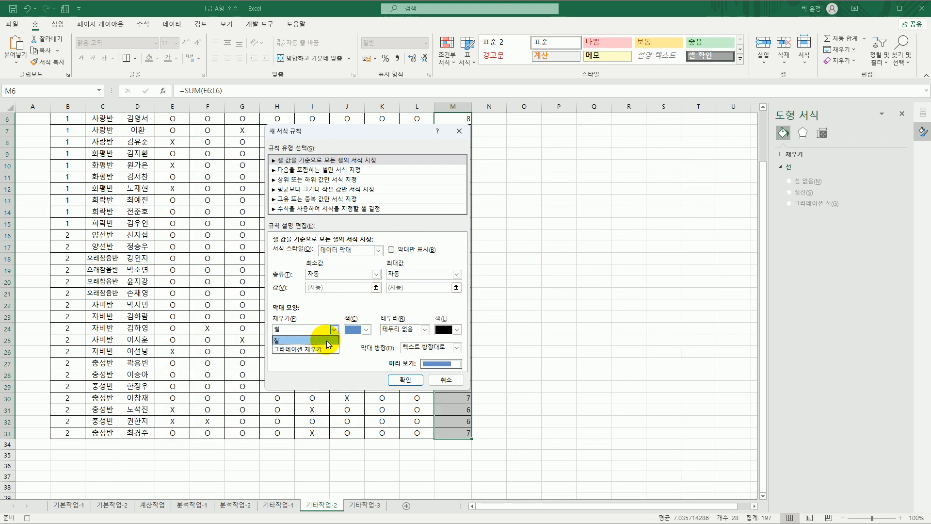
{"action": "left_click", "coordinate": [328, 350]}
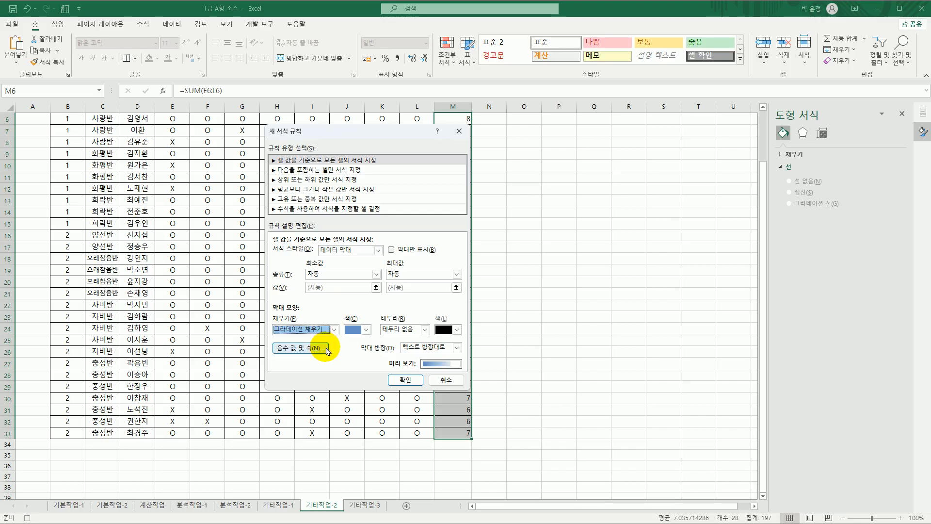
{"action": "left_click", "coordinate": [365, 330]}
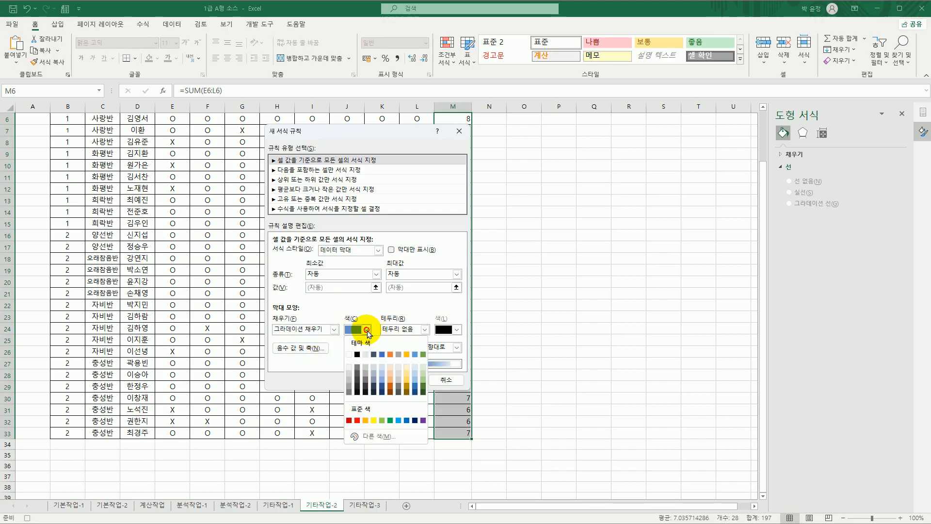
{"action": "left_click", "coordinate": [372, 420]}
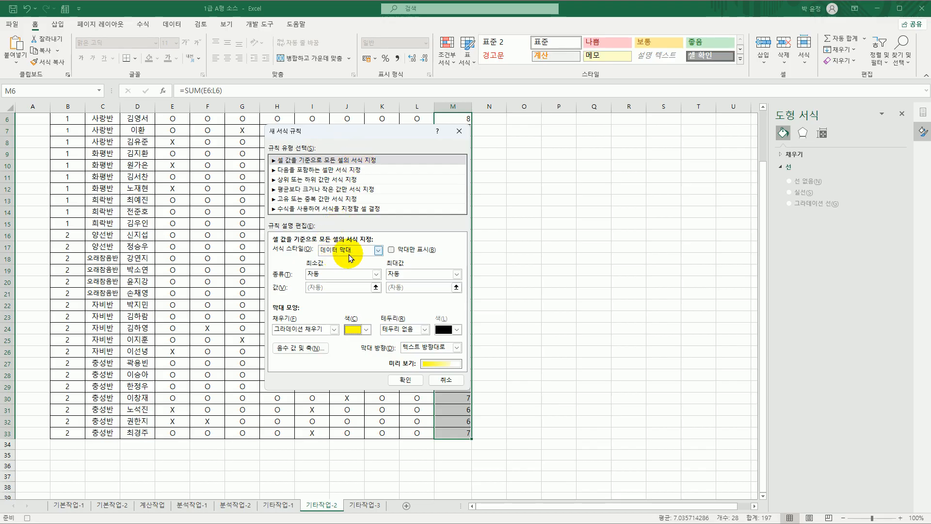
Set the data bar's minimum to percentile (백분위수) 20 and its maximum to percentile 80, and apply the rule.
{"action": "left_click", "coordinate": [377, 274]}
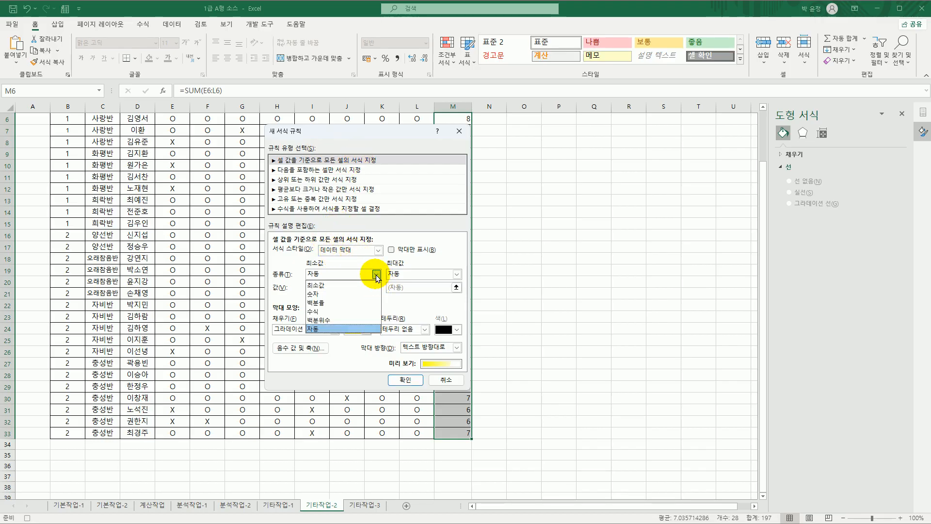
{"action": "left_click", "coordinate": [349, 319]}
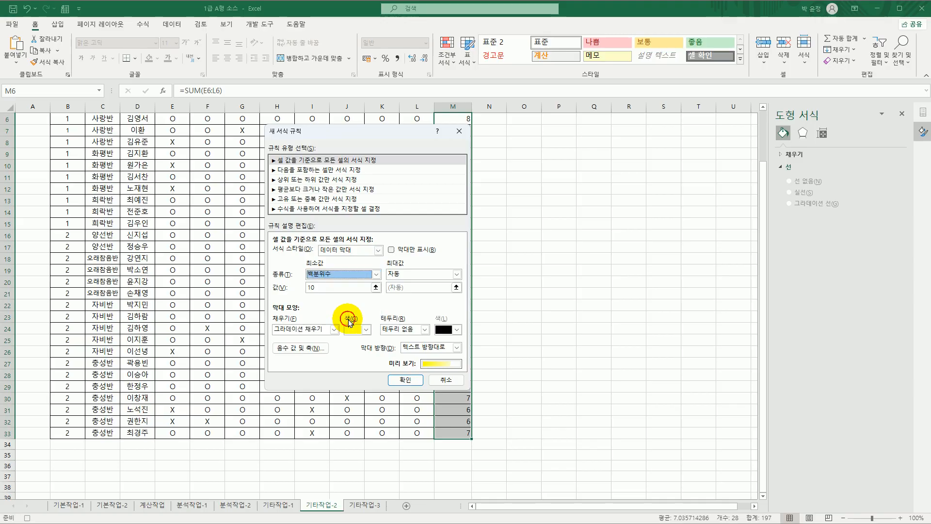
{"action": "double_click", "coordinate": [328, 288]}
{"action": "type", "text": "20"}
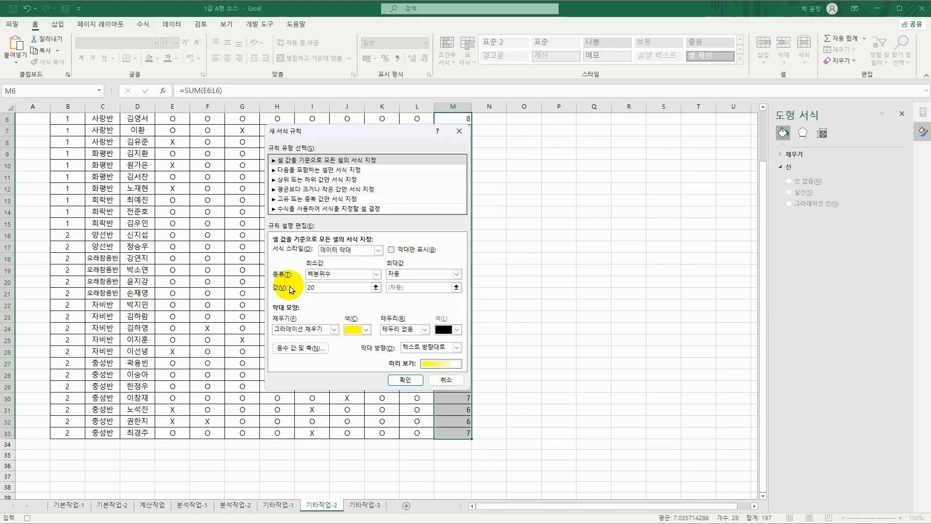
{"action": "left_click", "coordinate": [422, 274]}
{"action": "left_click", "coordinate": [413, 316]}
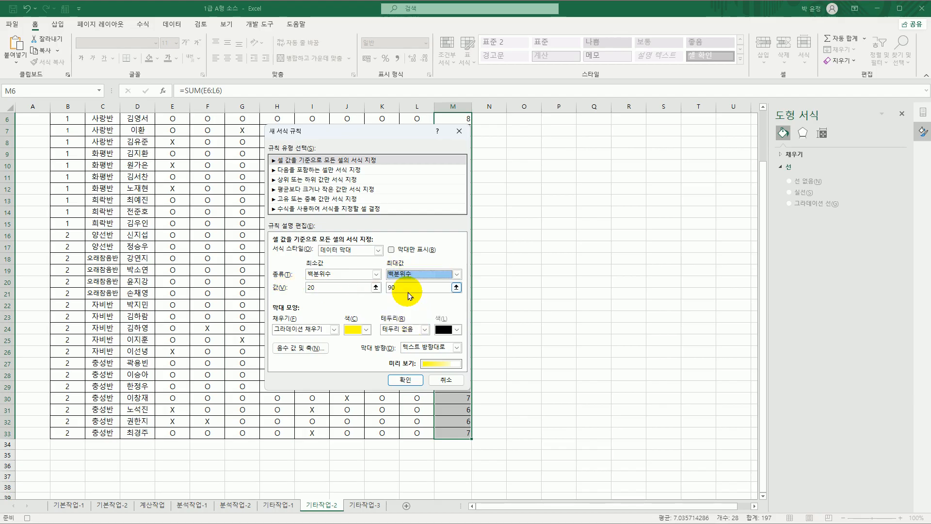
{"action": "double_click", "coordinate": [406, 288]}
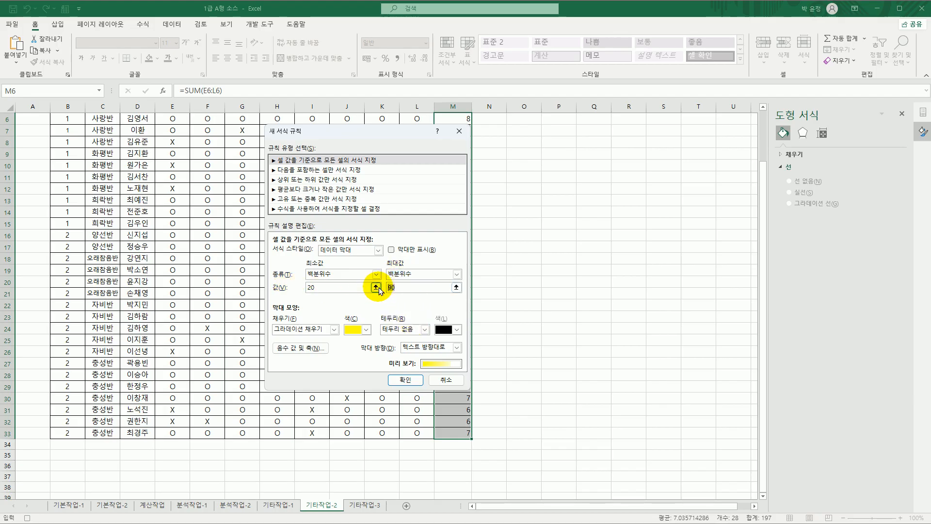
{"action": "type", "text": "80"}
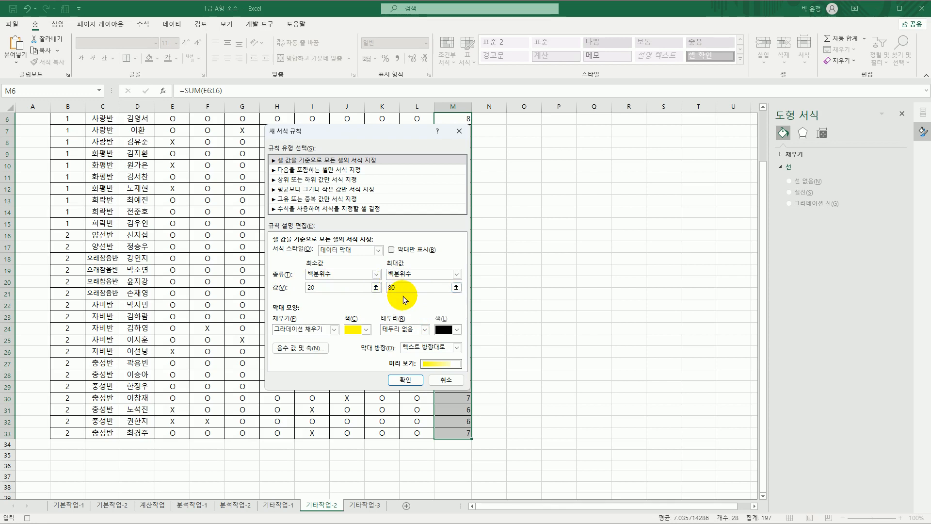
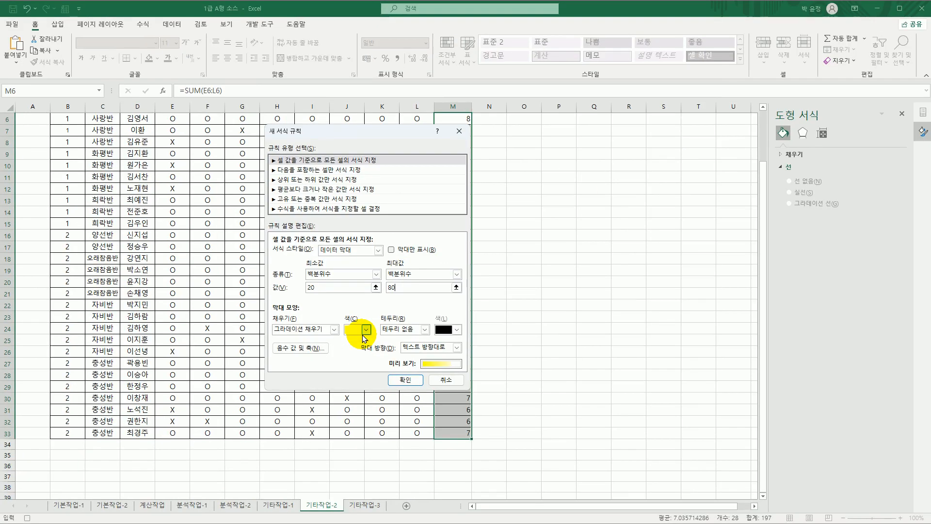
{"action": "left_click", "coordinate": [397, 381]}
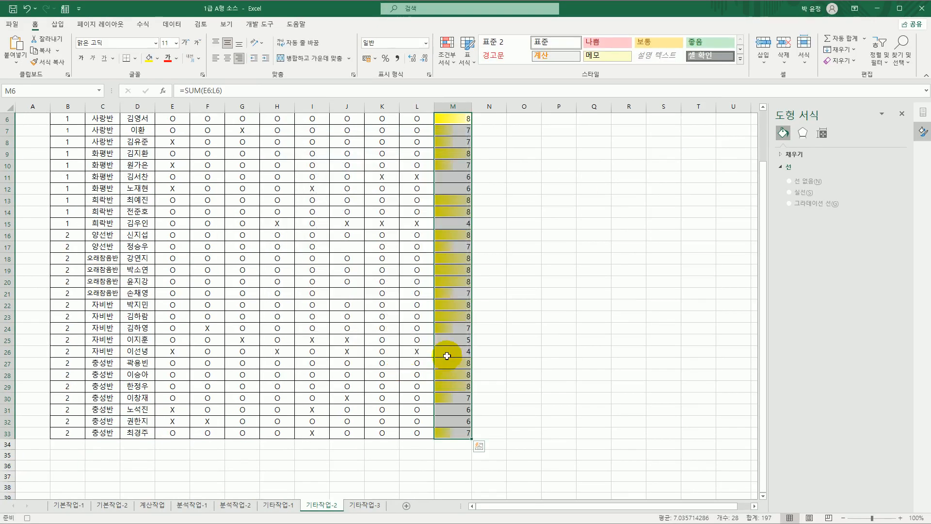
Select cell M6 and stop recording the 그래프보기 macro.
{"action": "scroll", "coordinate": [443, 339], "scroll_direction": "up", "scroll_amount": 2}
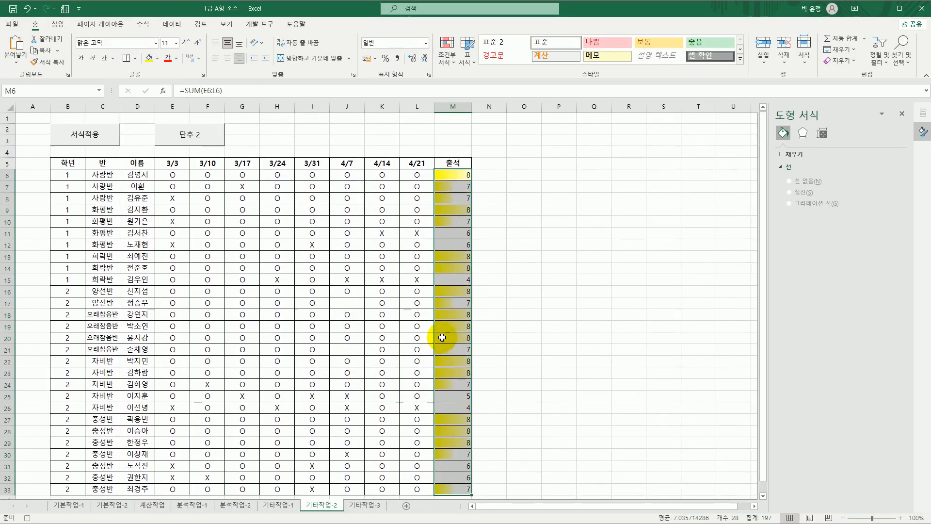
{"action": "left_click", "coordinate": [459, 174]}
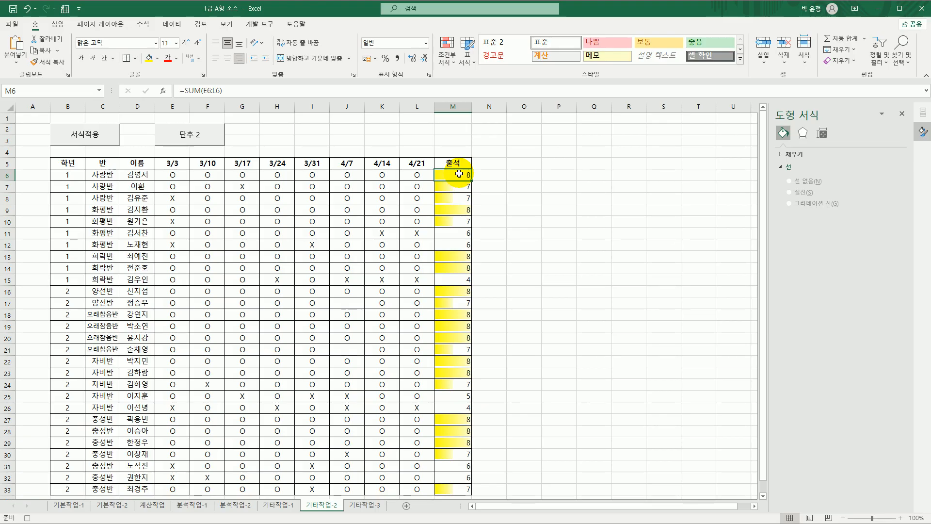
{"action": "left_click", "coordinate": [262, 24]}
{"action": "left_click", "coordinate": [75, 41]}
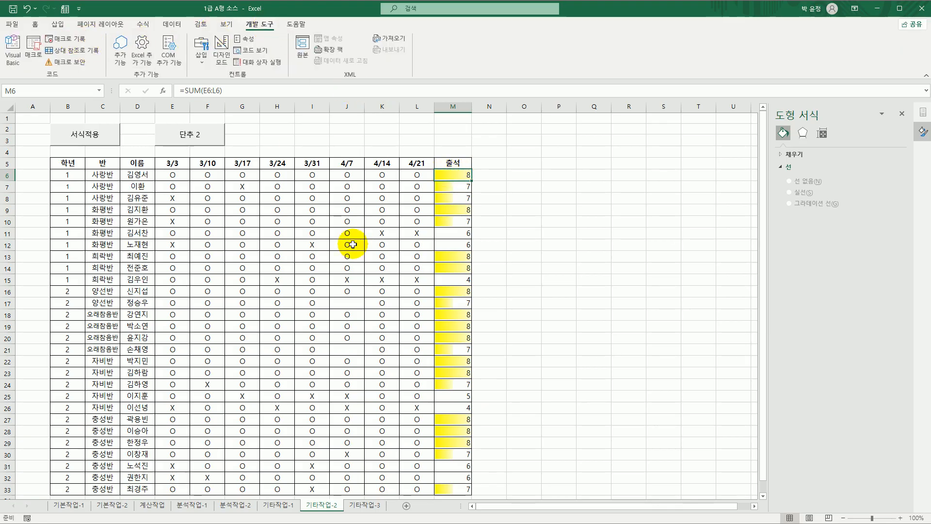
Change the label of the button over E2:F3 to 그래프보기.
{"action": "right_click", "coordinate": [197, 132]}
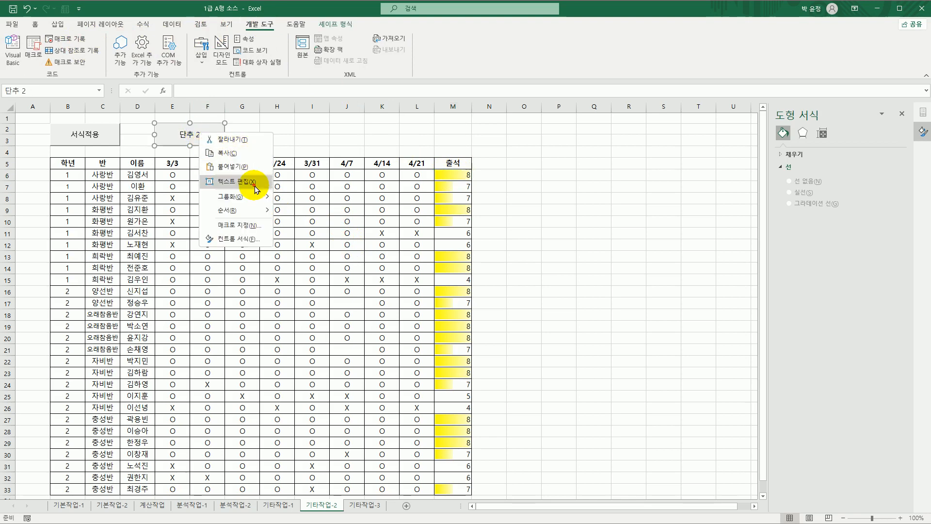
{"action": "left_click", "coordinate": [254, 182]}
{"action": "key", "text": "ctrl+a"}
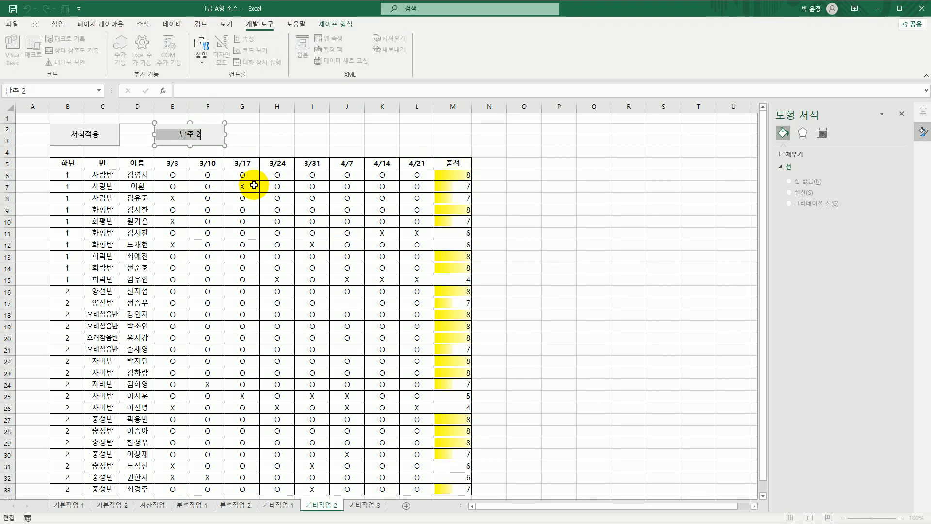
{"action": "type", "text": "그래"}
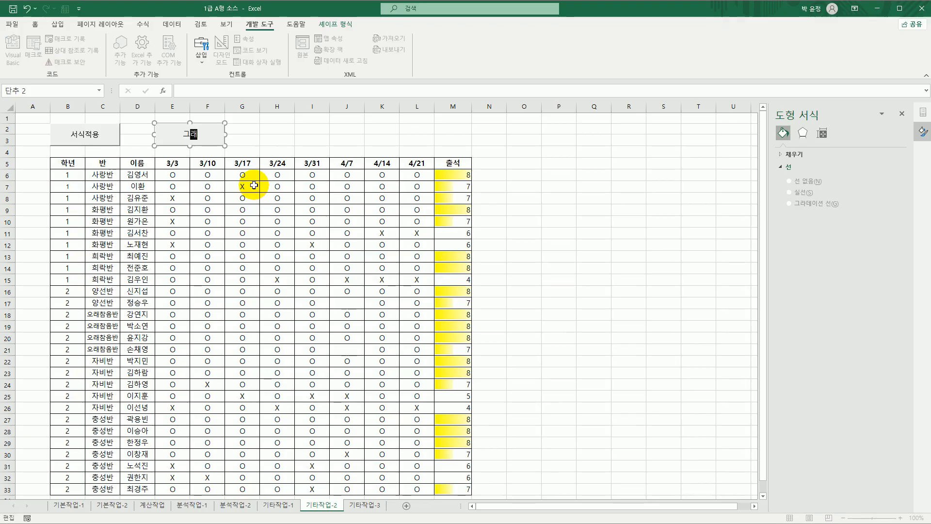
{"action": "type", "text": "프보기"}
{"action": "left_click", "coordinate": [309, 141]}
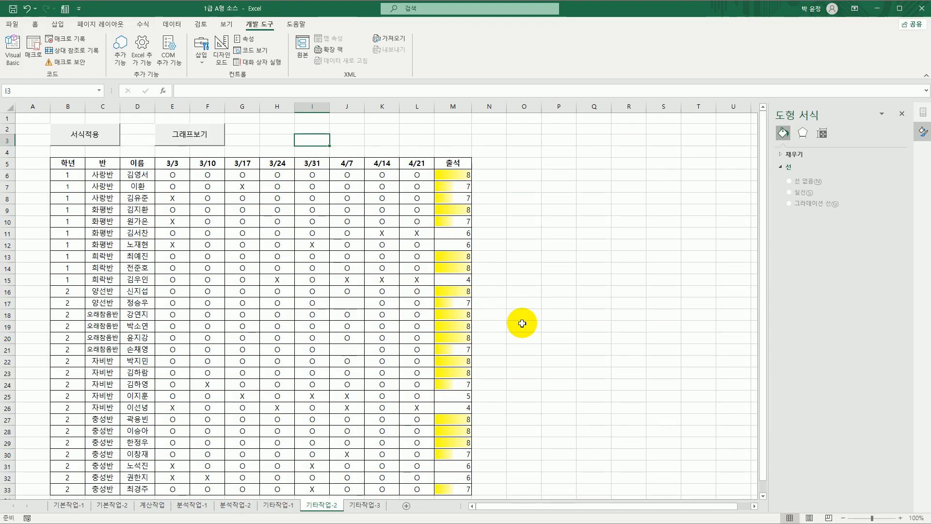
On sheet 기타작업-3, turn on design mode and open the Click procedure of the 팡팡요금관리 command button.
{"action": "left_click", "coordinate": [375, 509]}
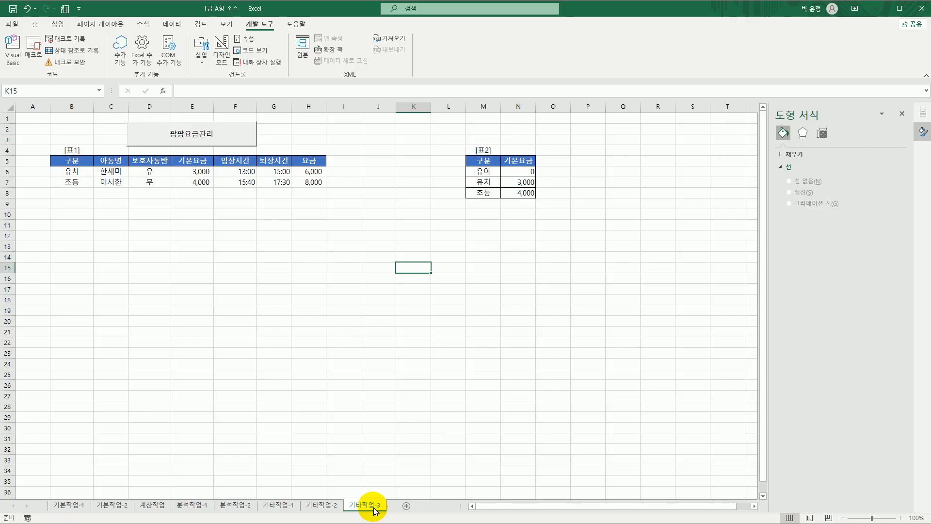
{"action": "left_click", "coordinate": [222, 57]}
{"action": "left_click", "coordinate": [213, 139]}
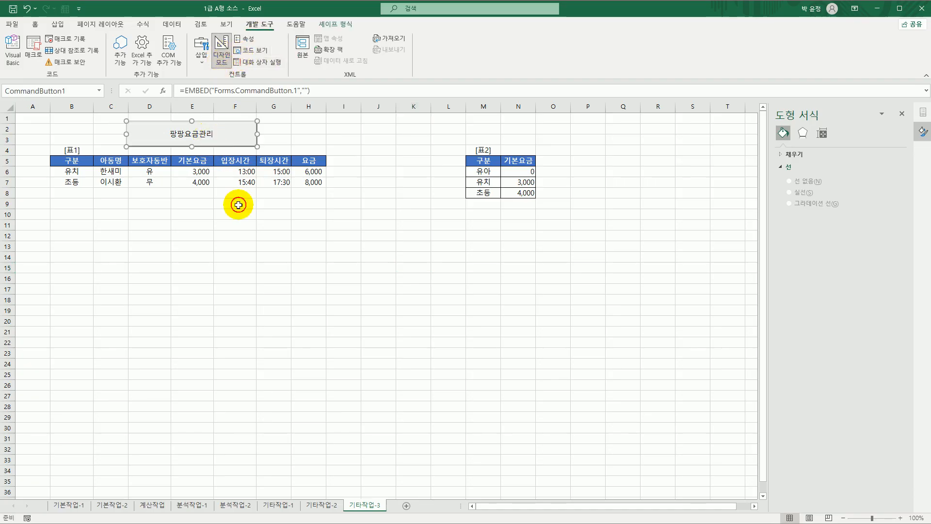
{"action": "double_click", "coordinate": [211, 130]}
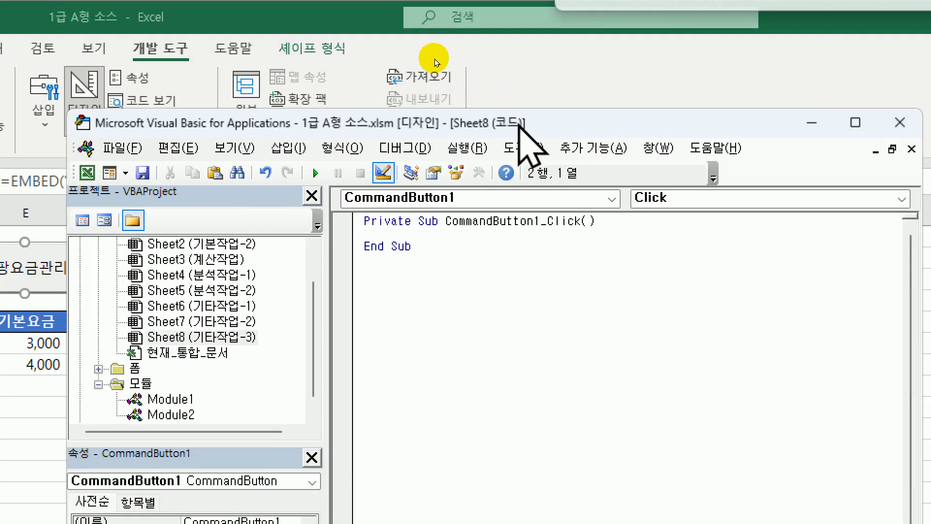
Enter the statement 팡팡요금관리.Show in CommandButton1_Click so that the button displays the form.
{"action": "left_click_drag", "start_coordinate": [518, 122], "coordinate": [471, 107]}
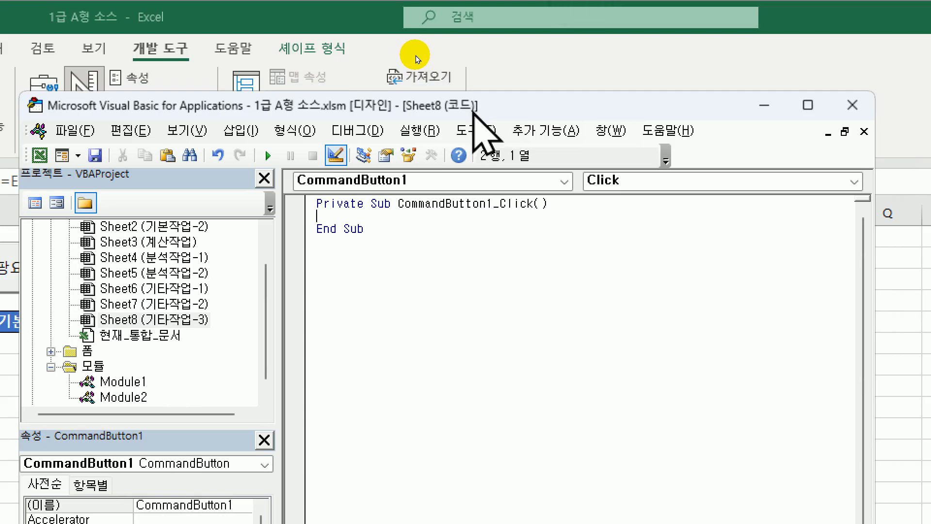
{"action": "key", "text": "Tab"}
{"action": "type", "text": "팡"}
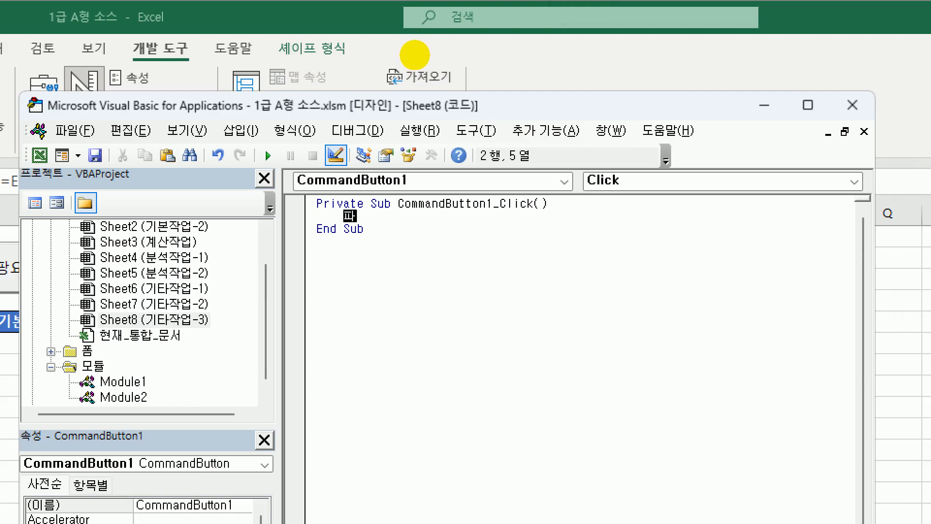
{"action": "type", "text": "팡요금관리"}
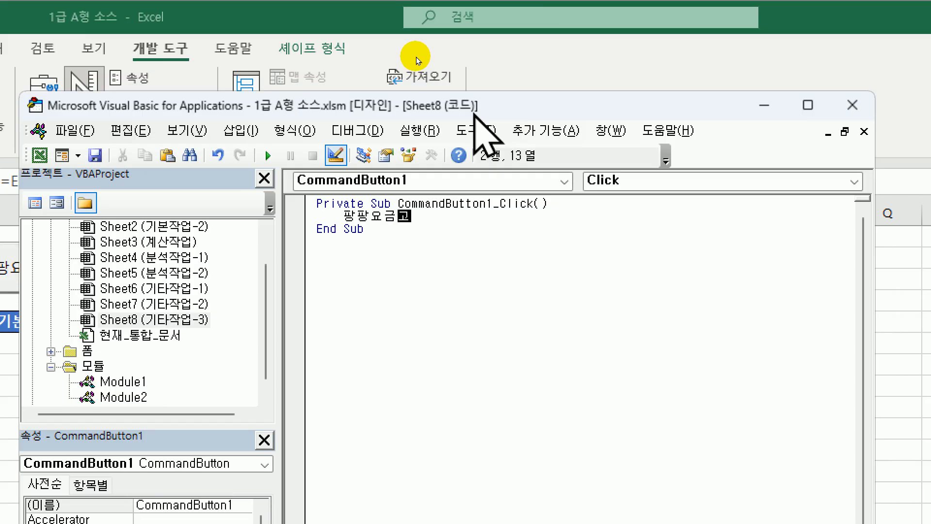
{"action": "type", "text": ".sh"}
{"action": "key", "text": "Tab"}
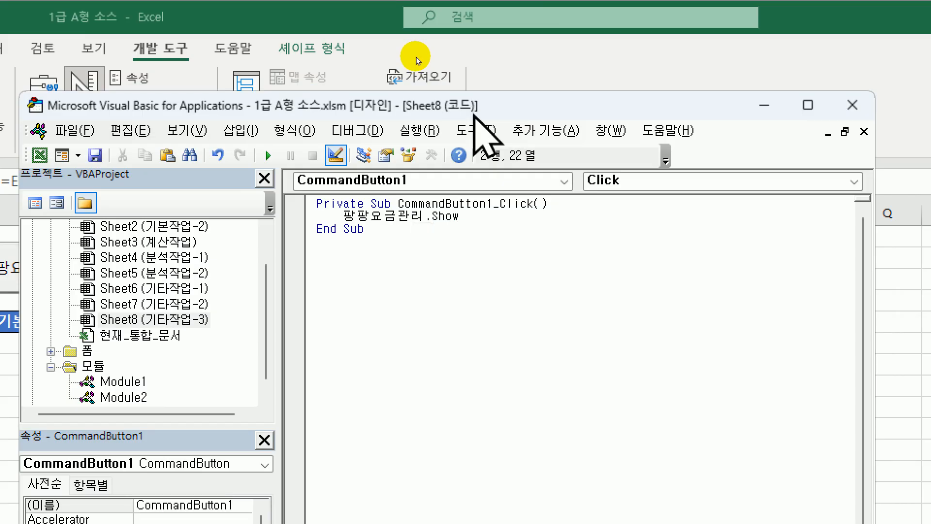
{"action": "left_click", "coordinate": [458, 238]}
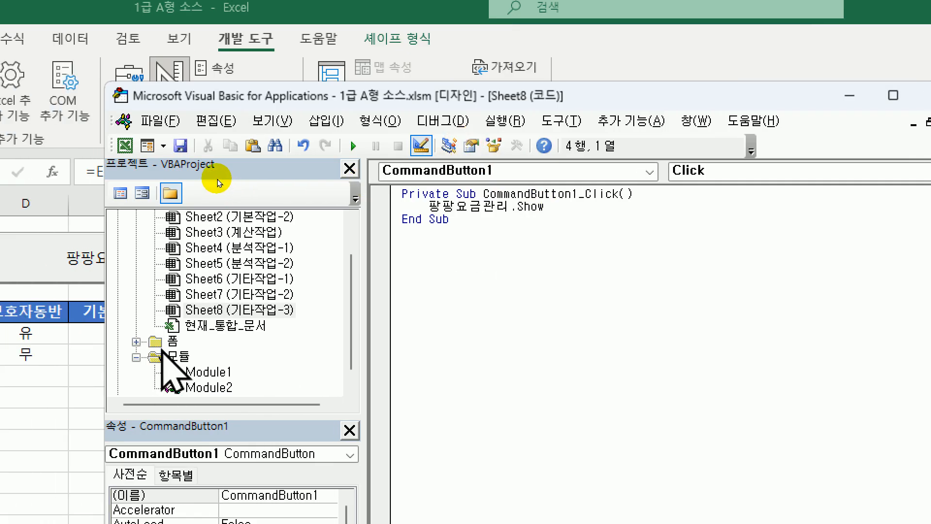
Open the 팡팡요금관리 form's code and create its UserForm_Initialize procedure.
{"action": "double_click", "coordinate": [156, 342]}
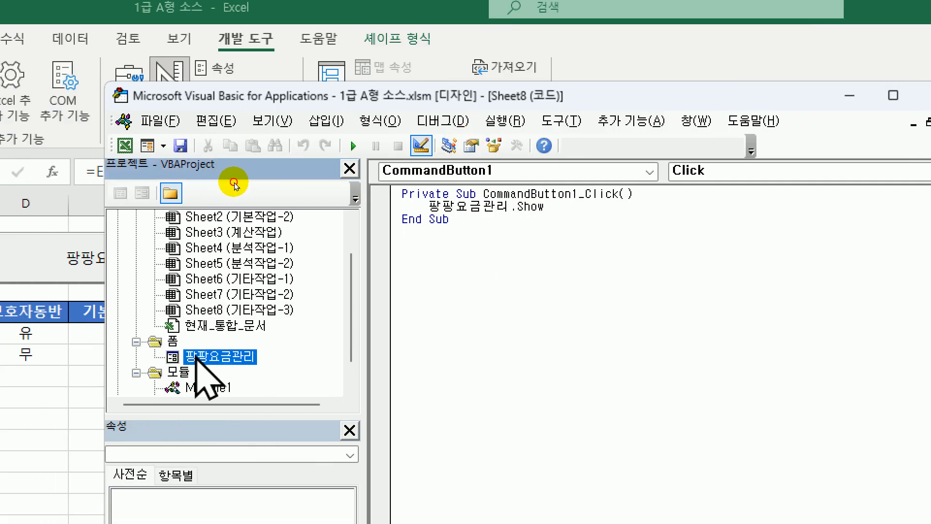
{"action": "double_click", "coordinate": [204, 358]}
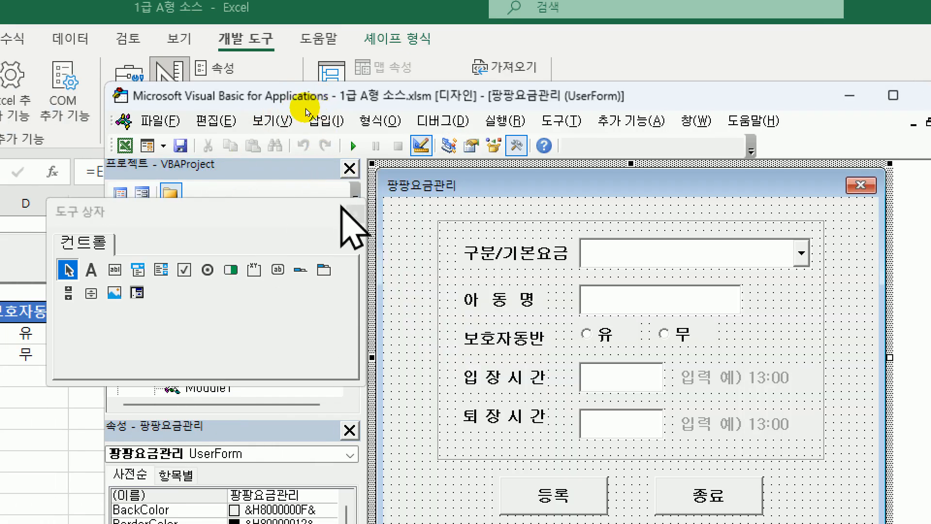
{"action": "left_click", "coordinate": [355, 213]}
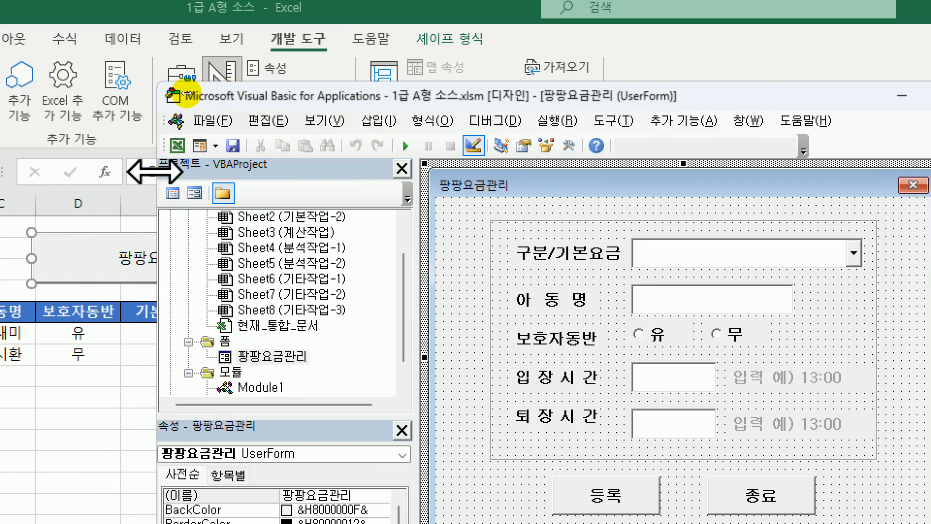
{"action": "left_click", "coordinate": [176, 192]}
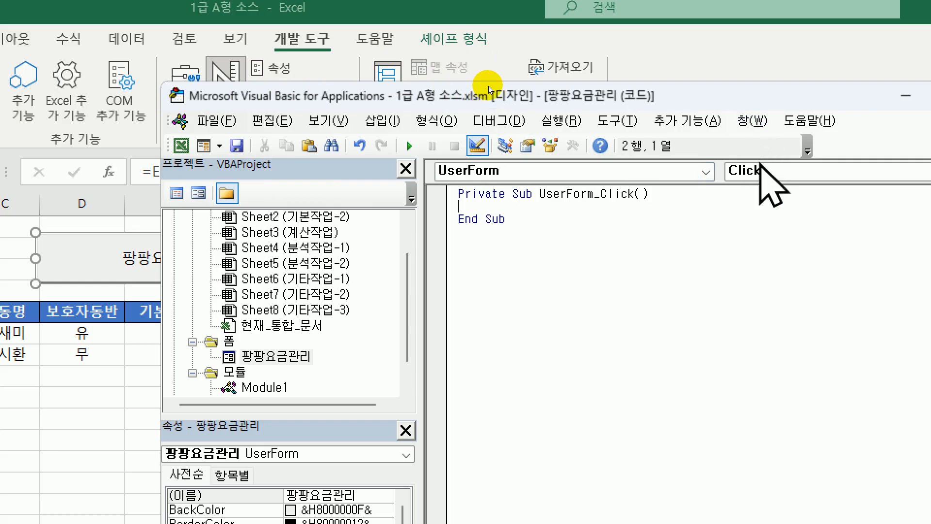
{"action": "left_click", "coordinate": [760, 165]}
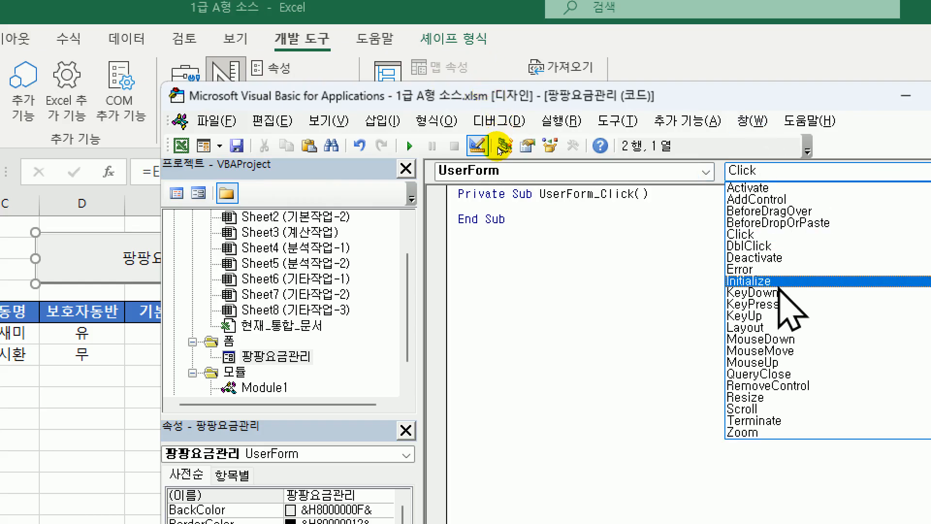
{"action": "left_click", "coordinate": [778, 286]}
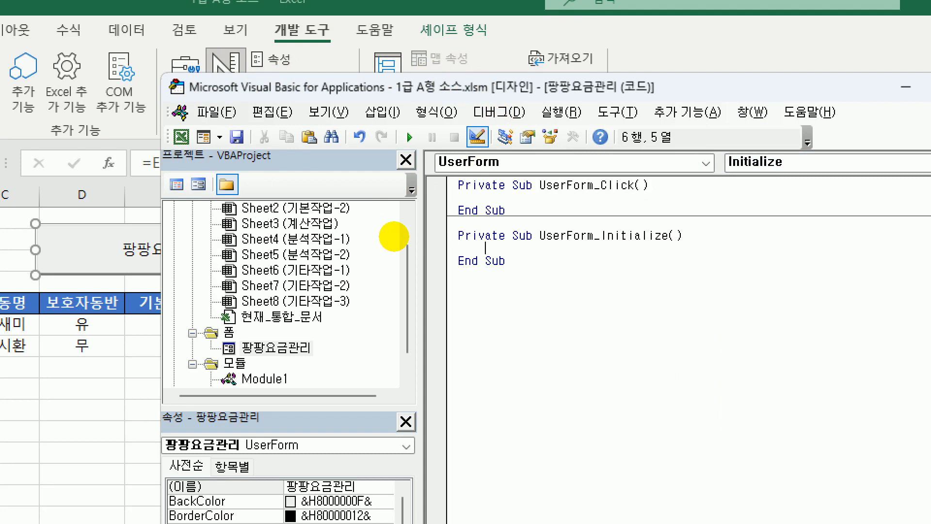
In UserForm_Initialize, set the combo box's row source with cmb구분.RowSource = "M6:N8".
{"action": "type", "text": "cmb구분."}
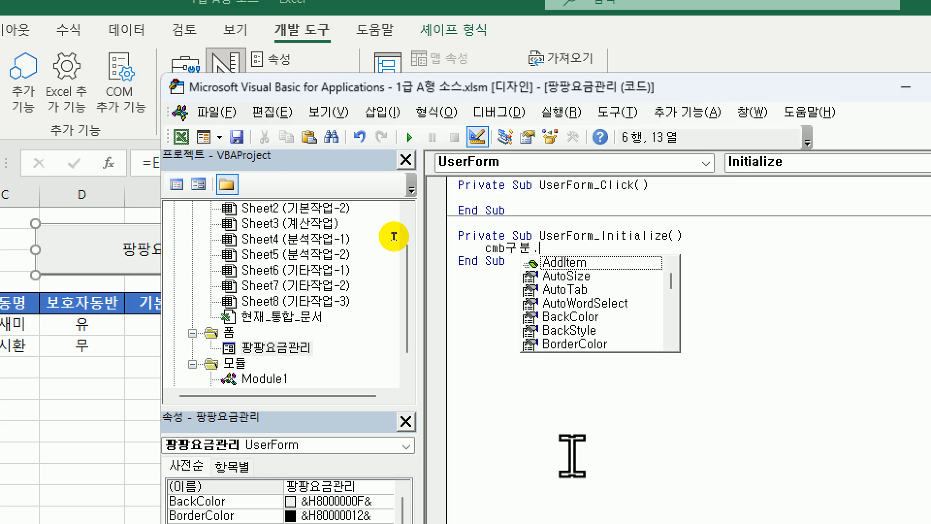
{"action": "type", "text": "r"}
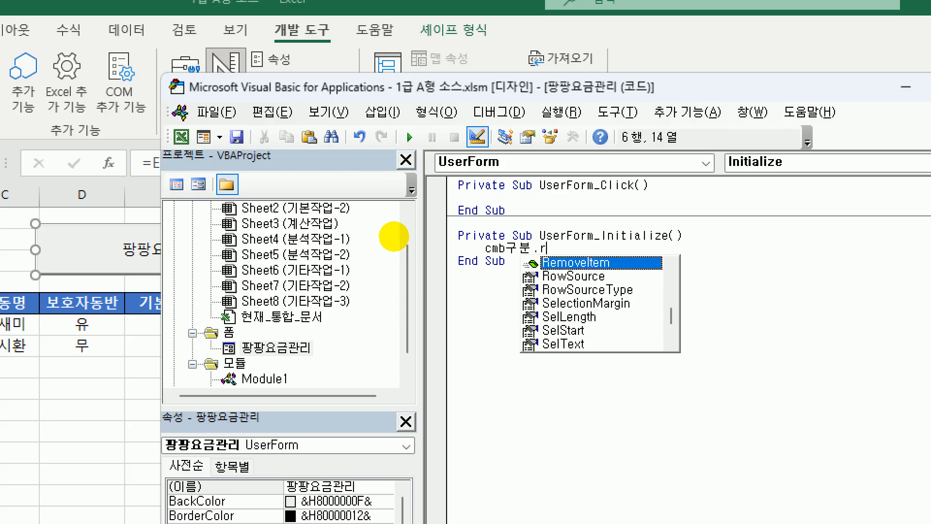
{"action": "type", "text": "ow = \""}
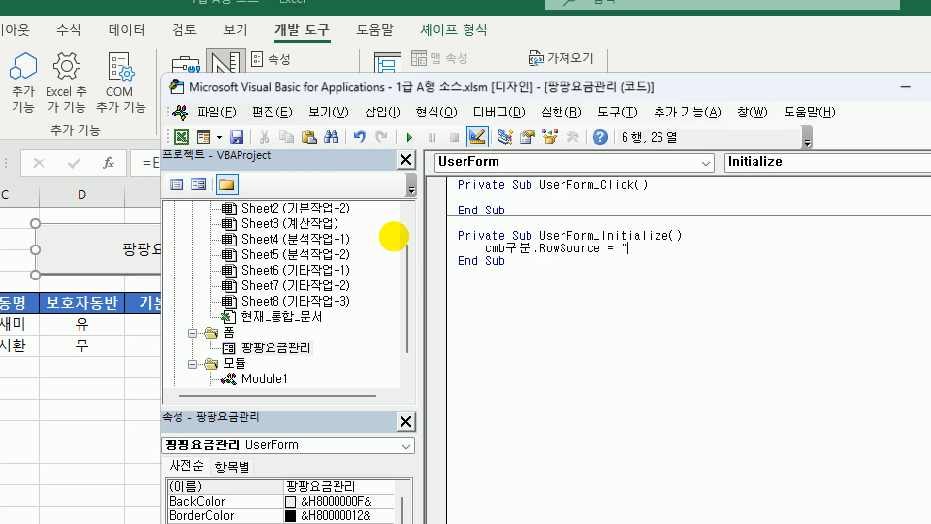
{"action": "type", "text": "M6:"}
{"action": "type", "text": "N"}
{"action": "key", "text": "BackSpace"}
{"action": "type", "text": "N8\""}
{"action": "key", "text": "Return"}
Add the line cmb구분.ColumnCount = 2 to UserForm_Initialize.
{"action": "type", "text": "cmb"}
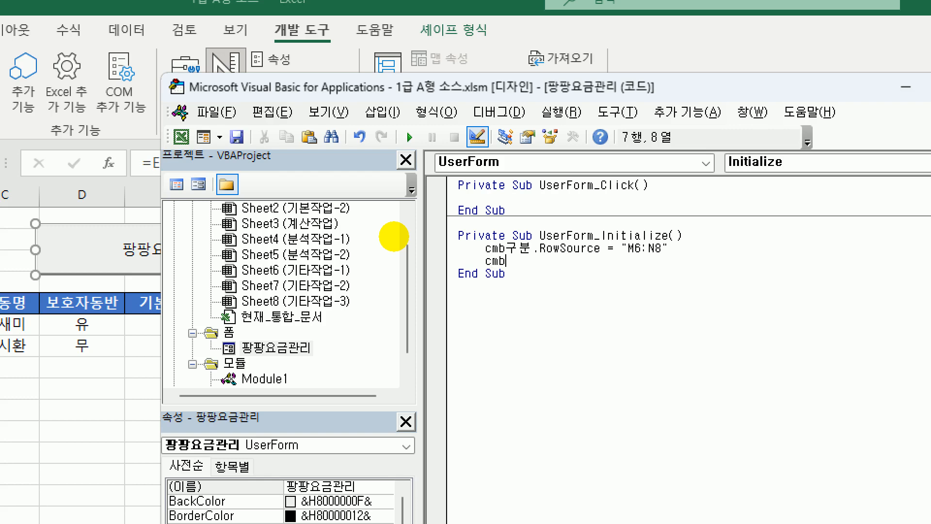
{"action": "type", "text": "구분.co"}
{"action": "type", "text": "l"}
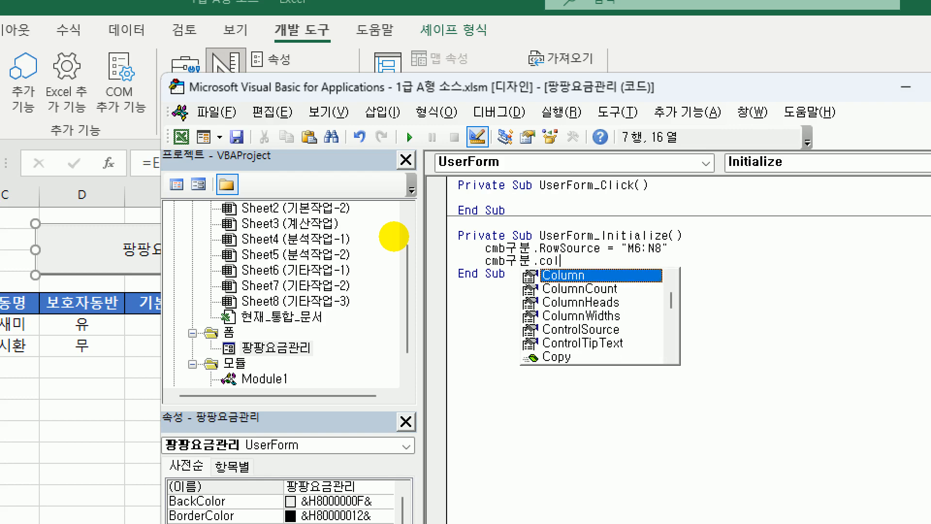
{"action": "key", "text": "Down"}
{"action": "type", "text": "=2"}
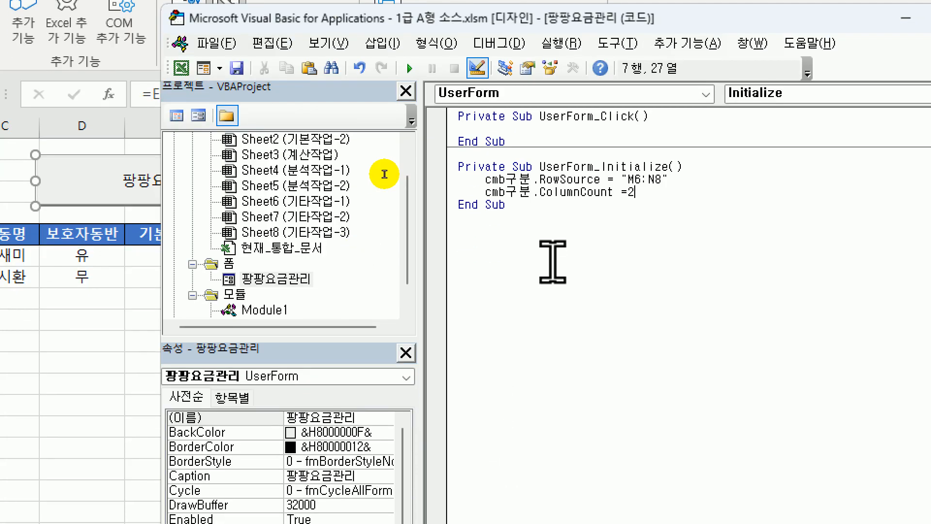
{"action": "left_click", "coordinate": [553, 331]}
Examine the properties of the 구분/기본요금 combo box on the 팡팡요금관리 form and return to the code.
{"action": "left_click", "coordinate": [274, 279]}
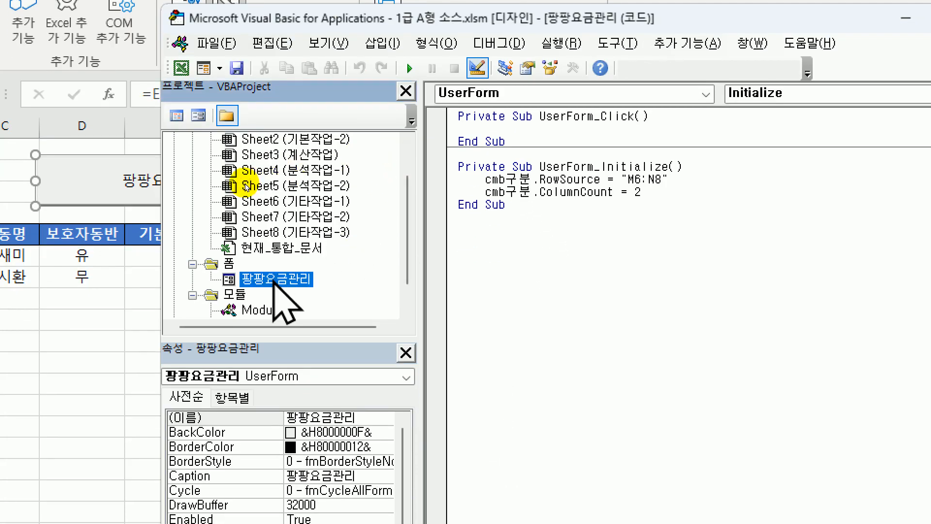
{"action": "double_click", "coordinate": [274, 279]}
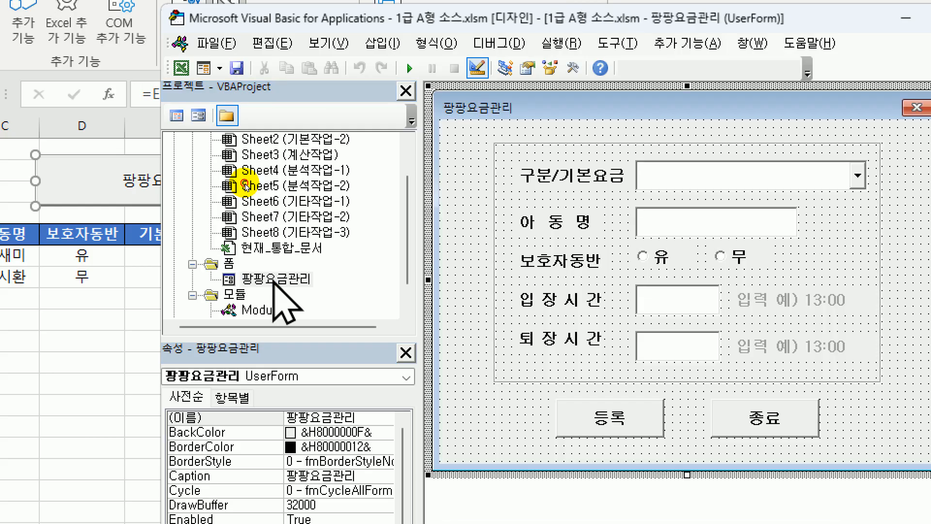
{"action": "left_click", "coordinate": [785, 174]}
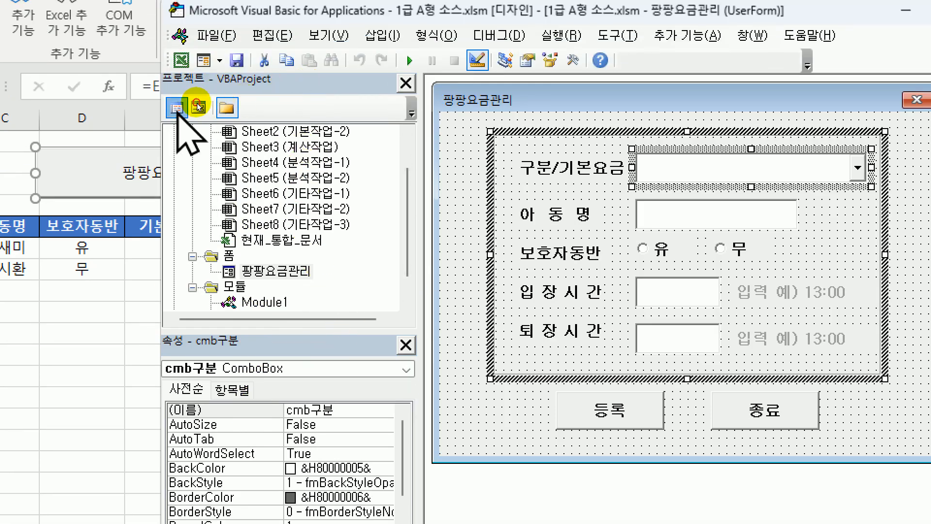
{"action": "left_click", "coordinate": [177, 109]}
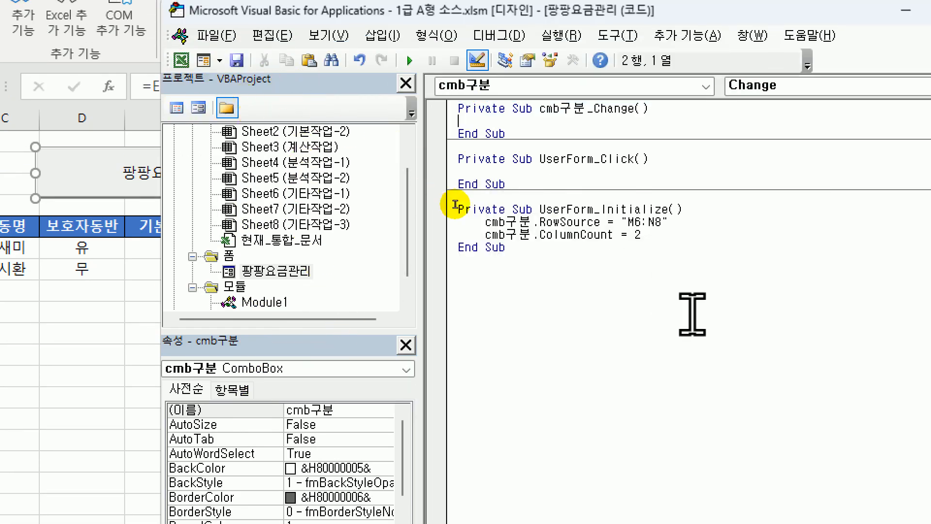
Comment out the cmb구분.ColumnCount = 2 line in UserForm_Initialize.
{"action": "left_click", "coordinate": [648, 236]}
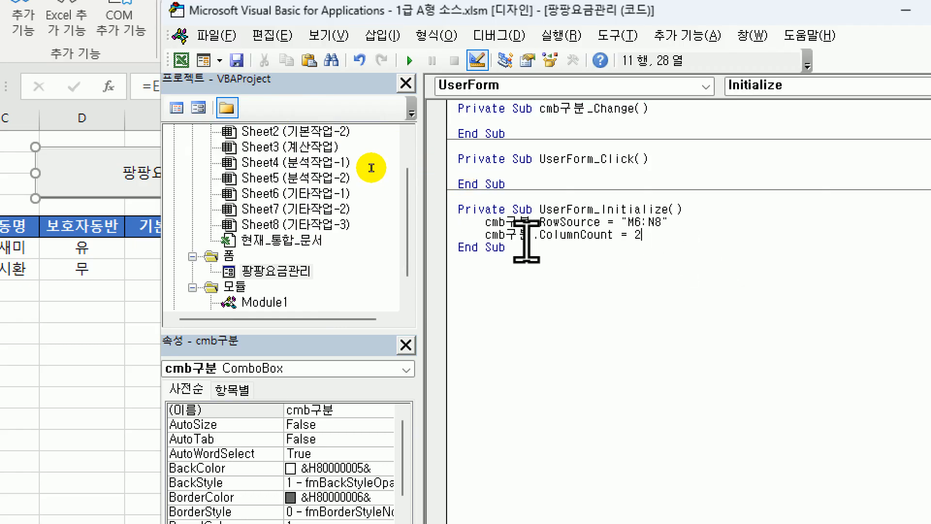
{"action": "left_click", "coordinate": [485, 235]}
{"action": "type", "text": "'"}
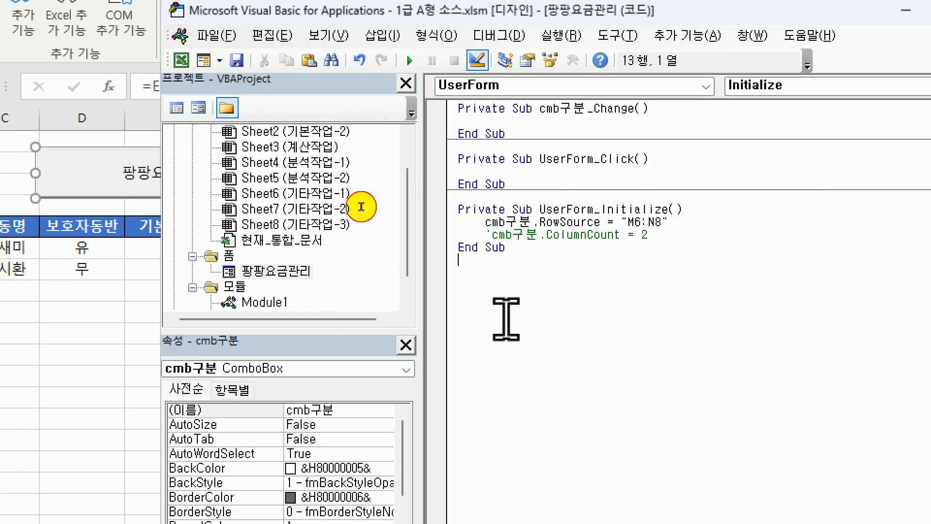
{"action": "left_click", "coordinate": [506, 318]}
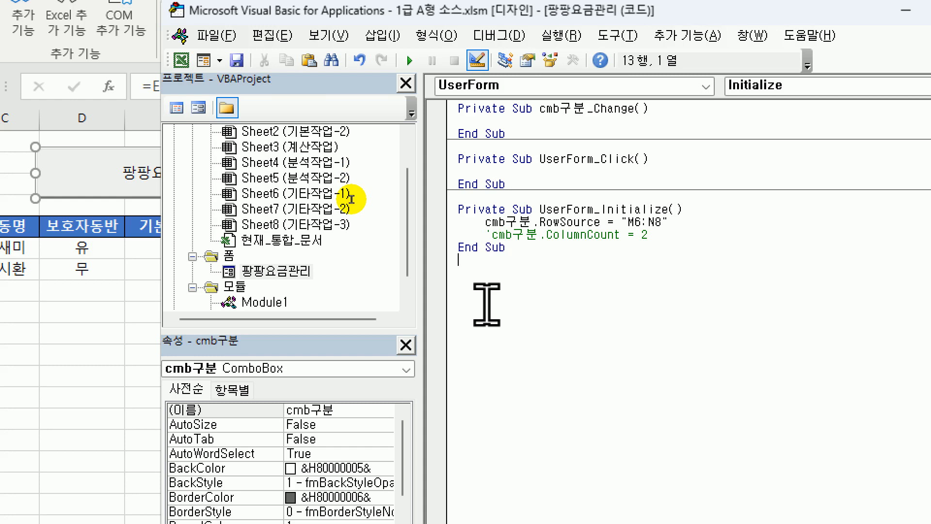
Add the line opt유.Value = True below the commented line in UserForm_Initialize to preselect the 유 option.
{"action": "left_click", "coordinate": [668, 234]}
{"action": "key", "text": "Return"}
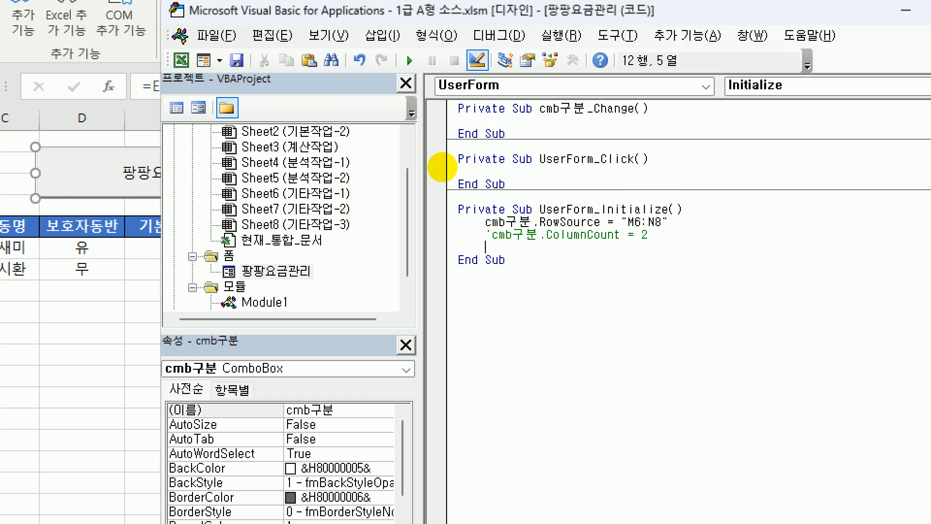
{"action": "type", "text": "opt유.va"}
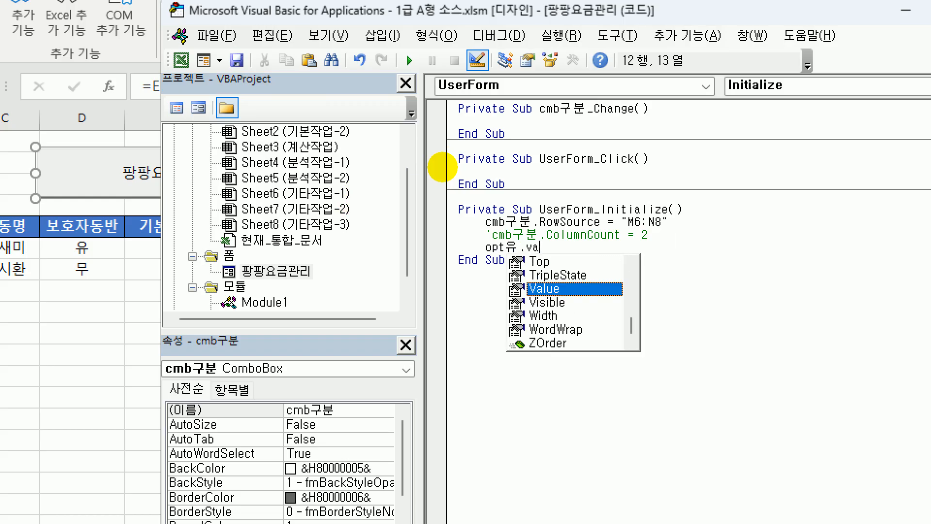
{"action": "type", "text": "lue = t"}
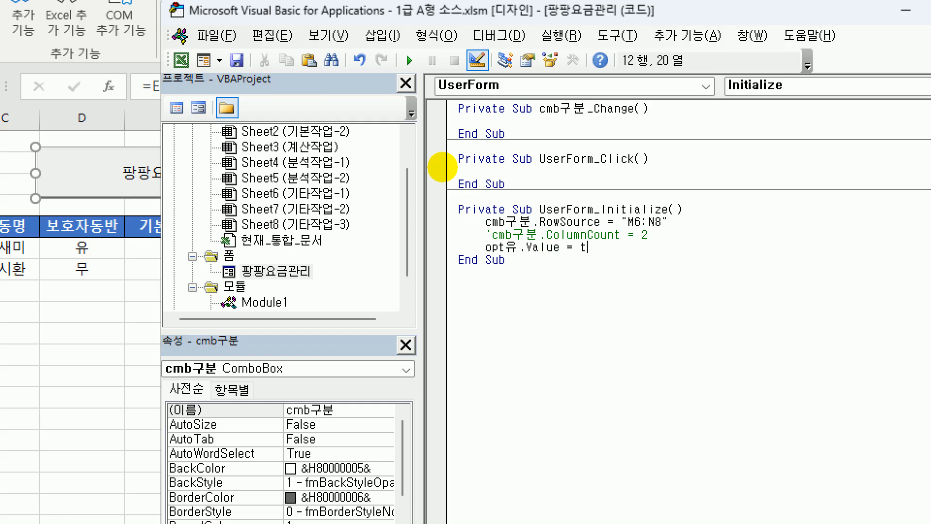
{"action": "type", "text": "rue"}
{"action": "key", "text": "Down"}
Create the Click procedure for the 종료 button on the 팡팡요금관리 form.
{"action": "double_click", "coordinate": [272, 271]}
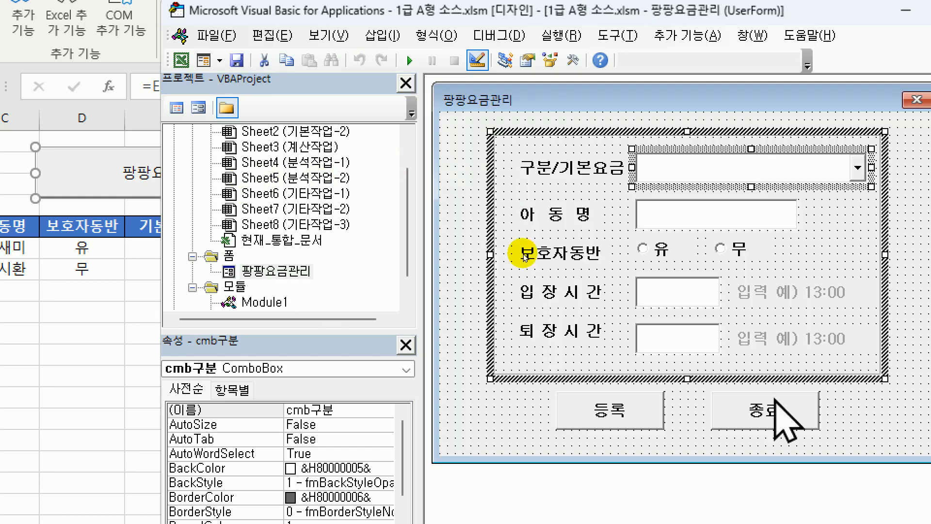
{"action": "left_click", "coordinate": [785, 421]}
{"action": "double_click", "coordinate": [785, 420]}
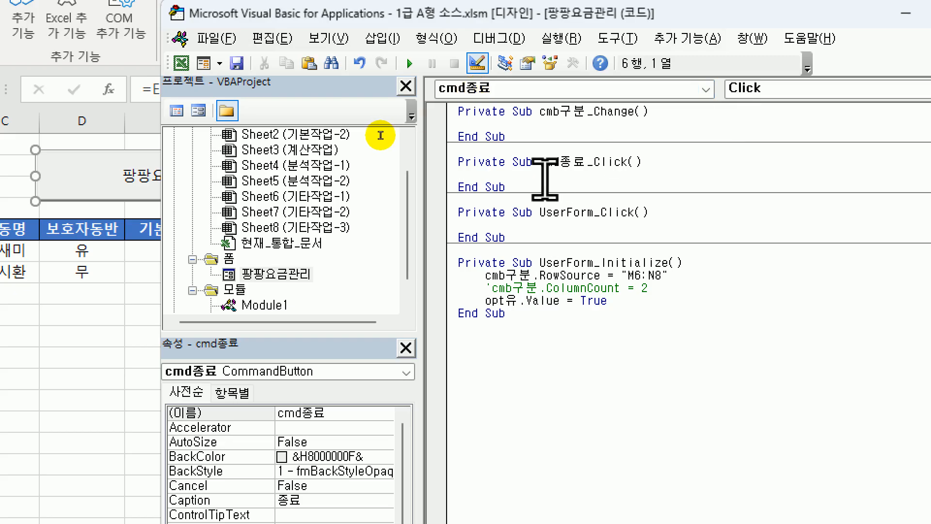
Add the lines MsgBox Now, vbOKOnly, "등록화면을 종료합니다." and Unload Me to the cmd종료_Click procedure.
{"action": "key", "text": "Tab"}
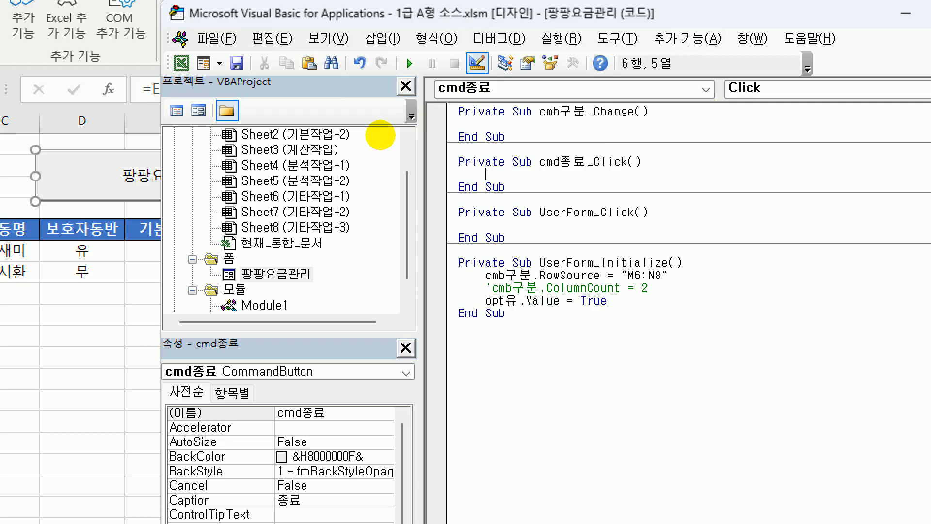
{"action": "type", "text": "msgbox"}
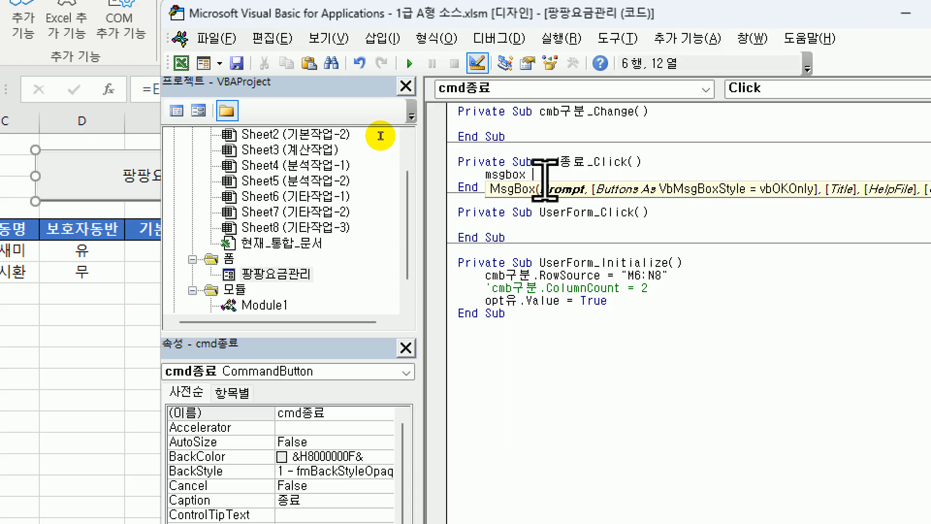
{"action": "type", "text": "now,"}
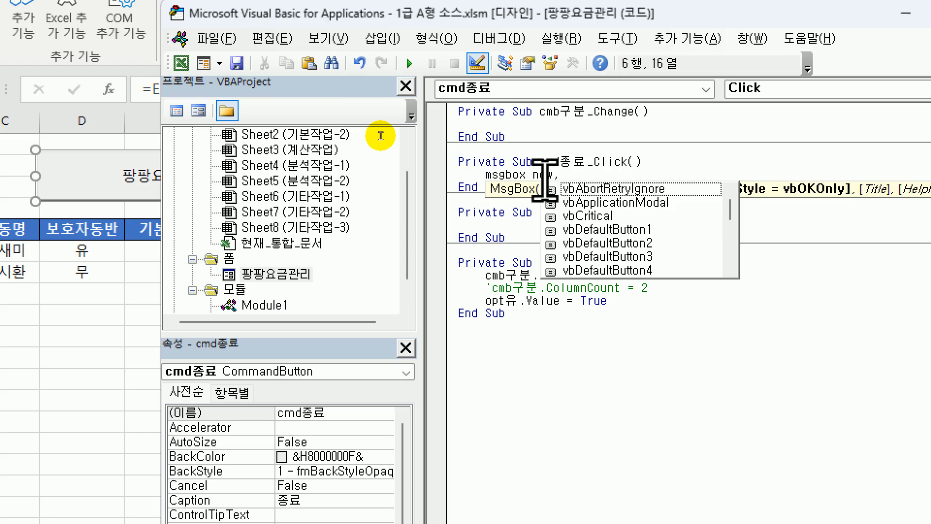
{"action": "type", "text": "vo"}
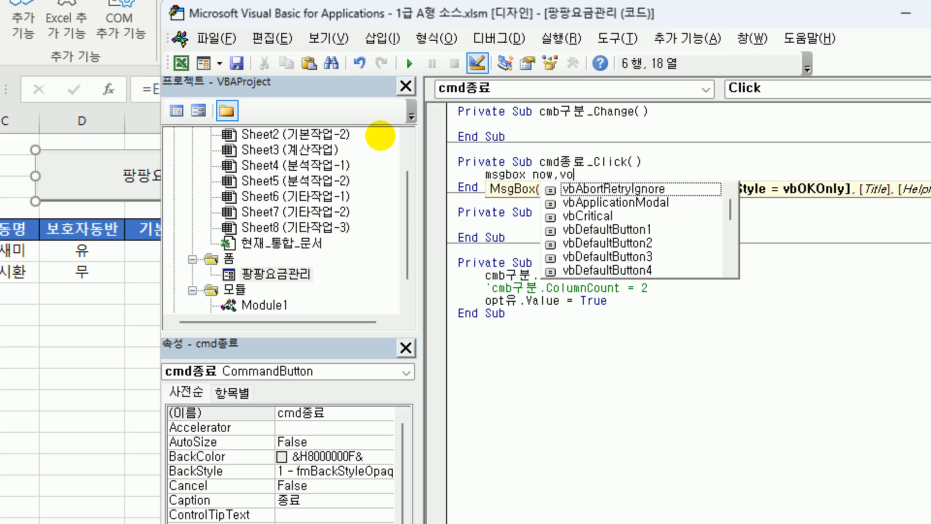
{"action": "key", "text": "BackSpace"}
{"action": "type", "text": "bok"}
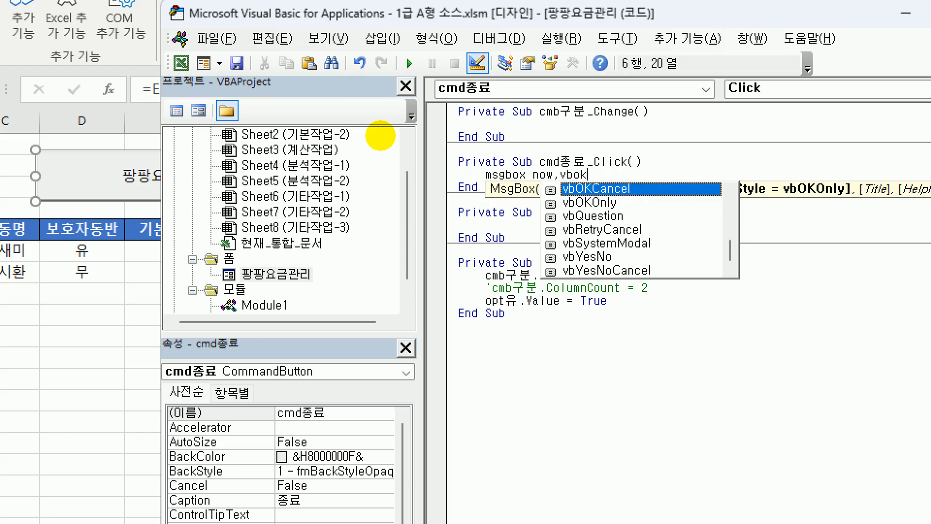
{"action": "key", "text": "Down"}
{"action": "key", "text": "Tab"}
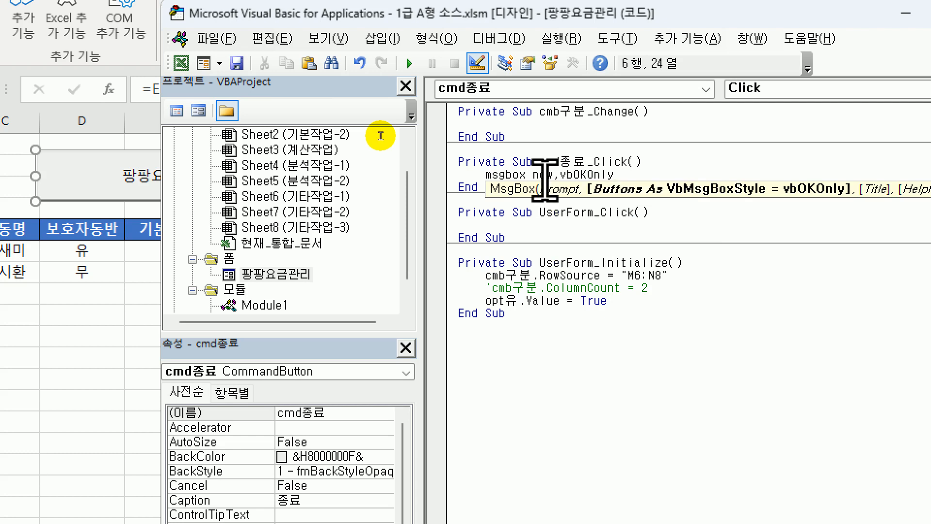
{"action": "type", "text": ", "}
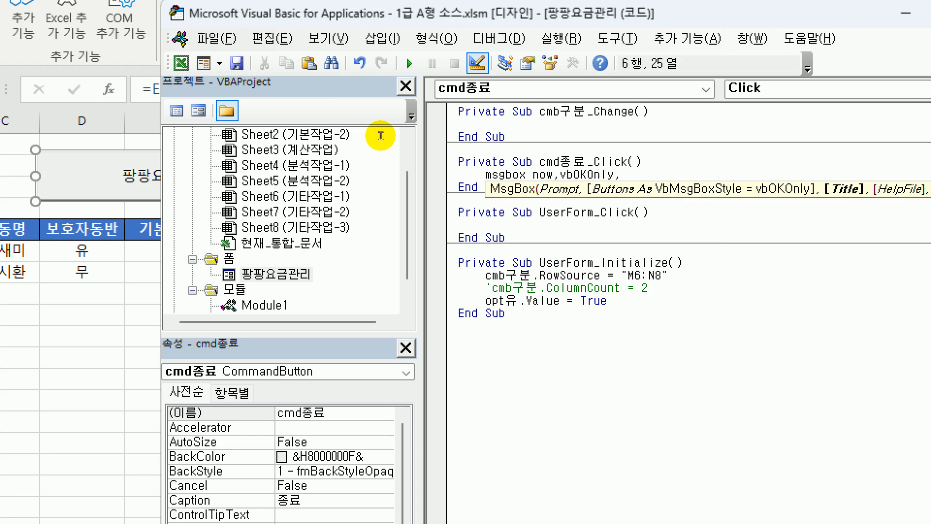
{"action": "type", "text": "\"등록화면"}
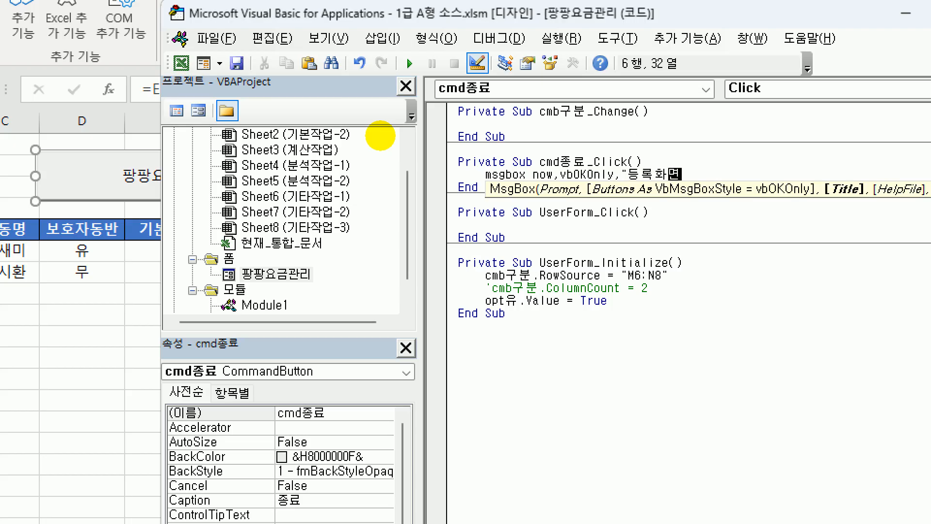
{"action": "type", "text": "을 종료합니다"}
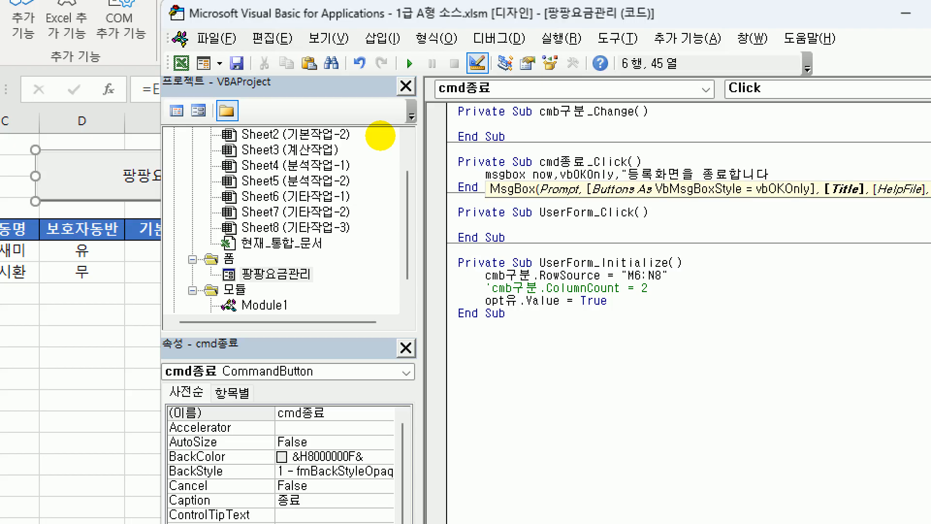
{"action": "type", "text": ".\""}
{"action": "key", "text": "Return"}
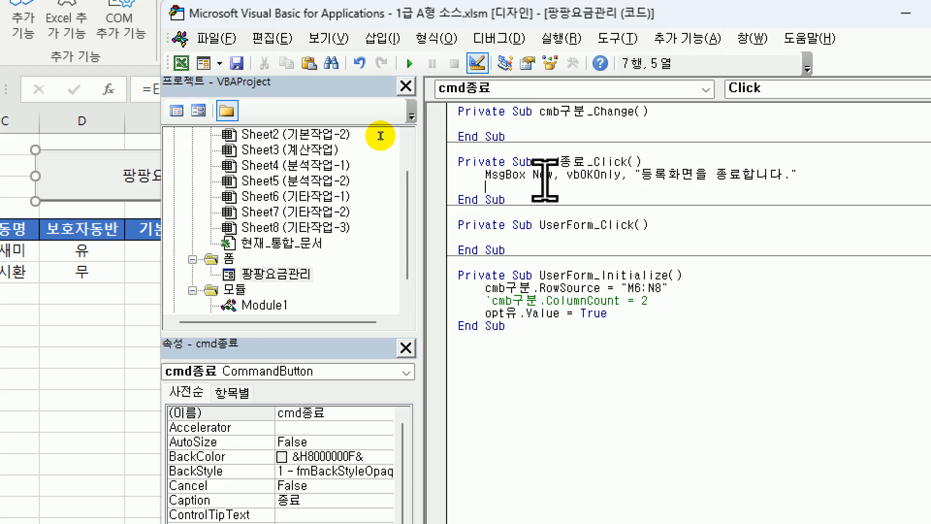
{"action": "type", "text": "unload Me"}
{"action": "left_click", "coordinate": [544, 175]}
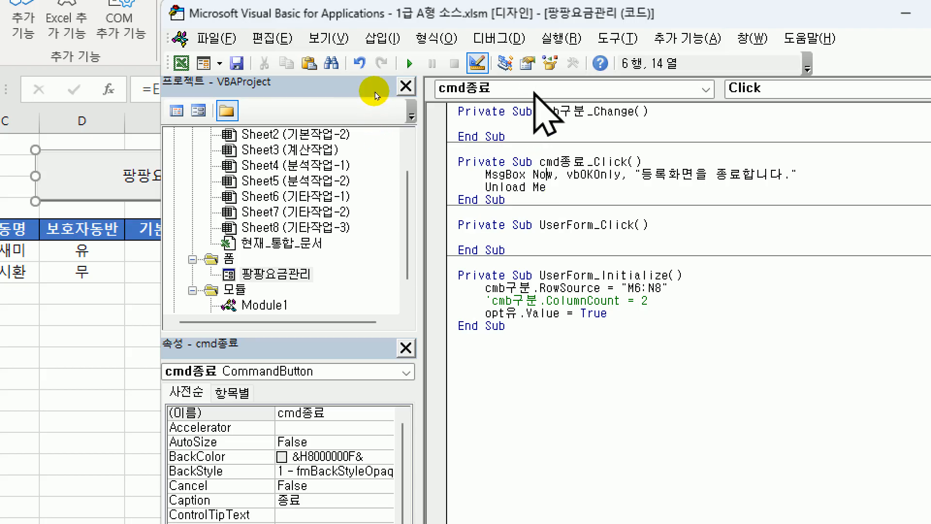
Create the Click procedure for the cmd등록 button and indent its first body line.
{"action": "left_click", "coordinate": [525, 90]}
{"action": "left_click", "coordinate": [517, 128]}
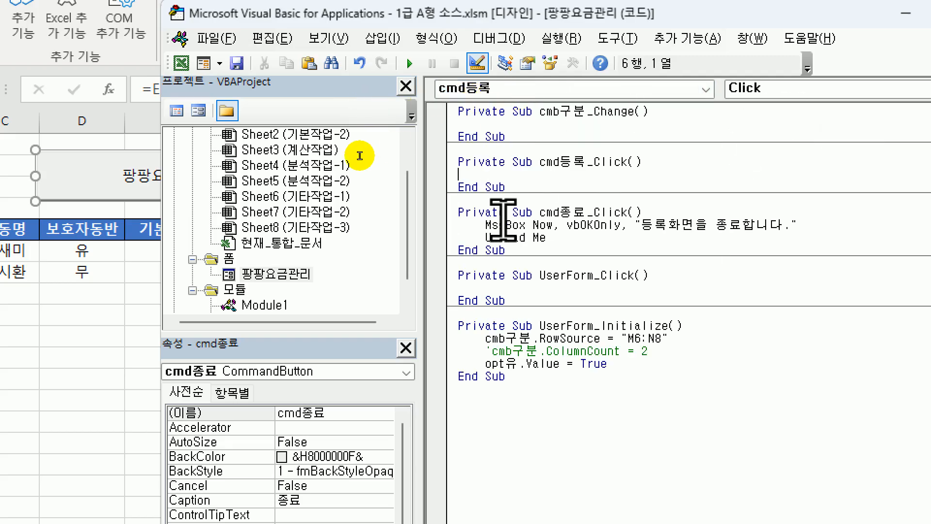
{"action": "key", "text": "Tab"}
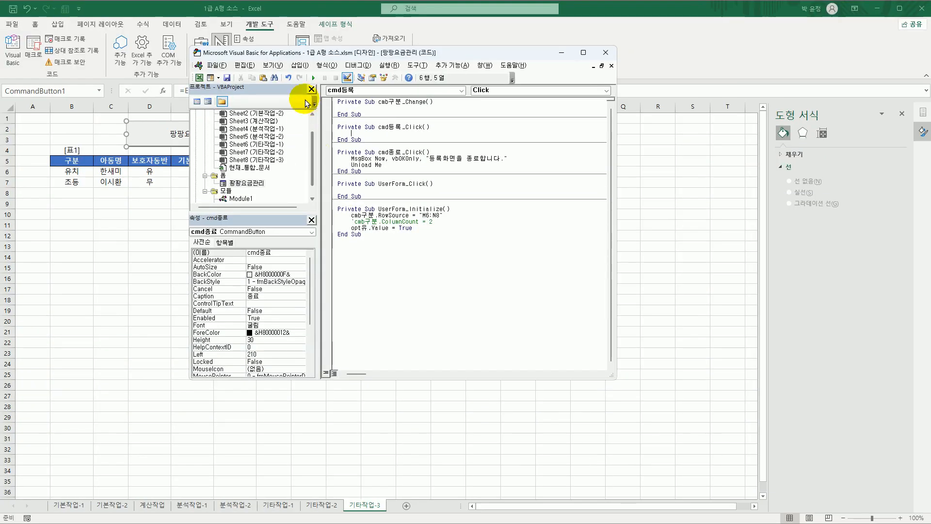
Examine the layout of [표1] around cell B4 on sheet 기타작업-3 and return to the form code.
{"action": "left_click_drag", "start_coordinate": [333, 57], "coordinate": [381, 177]}
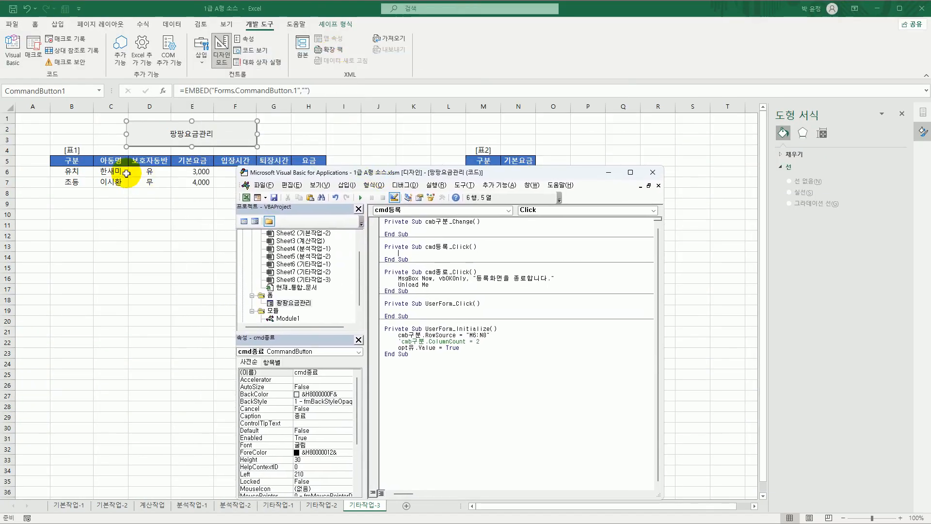
{"action": "left_click", "coordinate": [83, 161]}
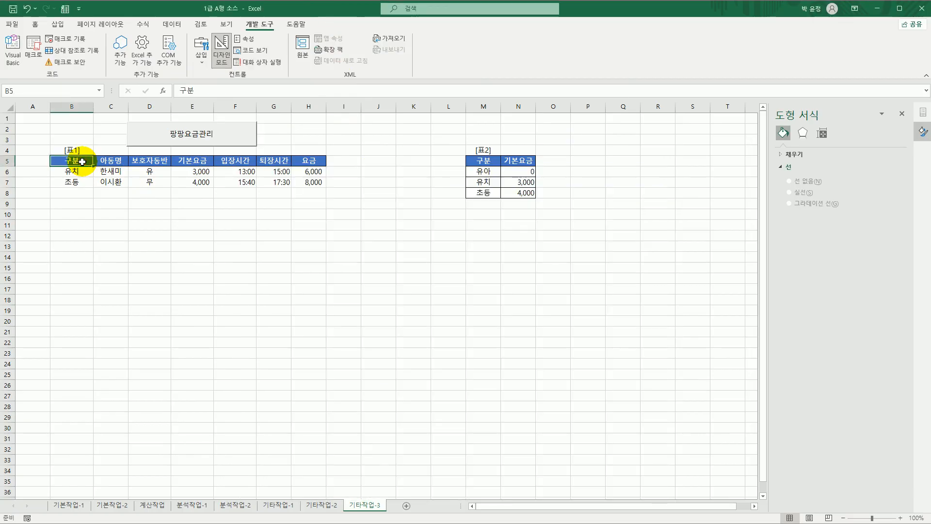
{"action": "left_click_drag", "start_coordinate": [74, 118], "coordinate": [71, 148]}
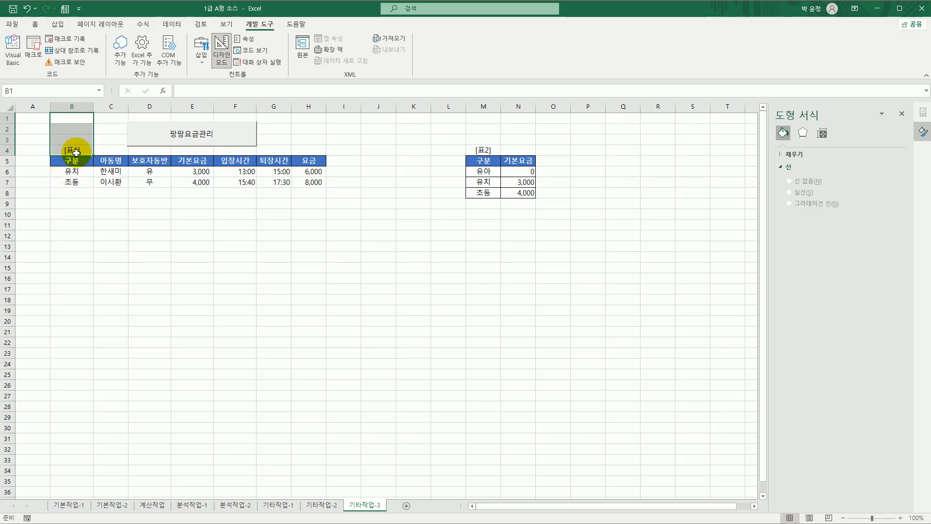
{"action": "left_click", "coordinate": [74, 151]}
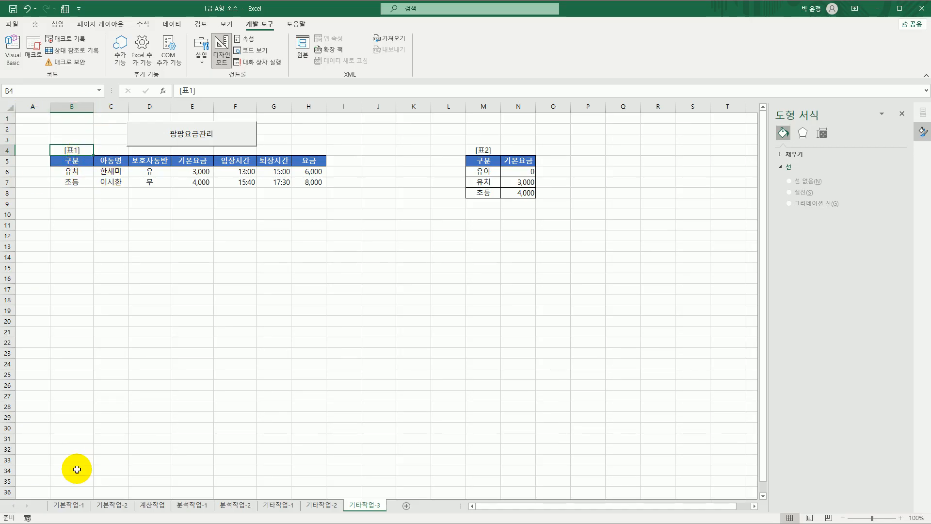
{"action": "left_click", "coordinate": [13, 49]}
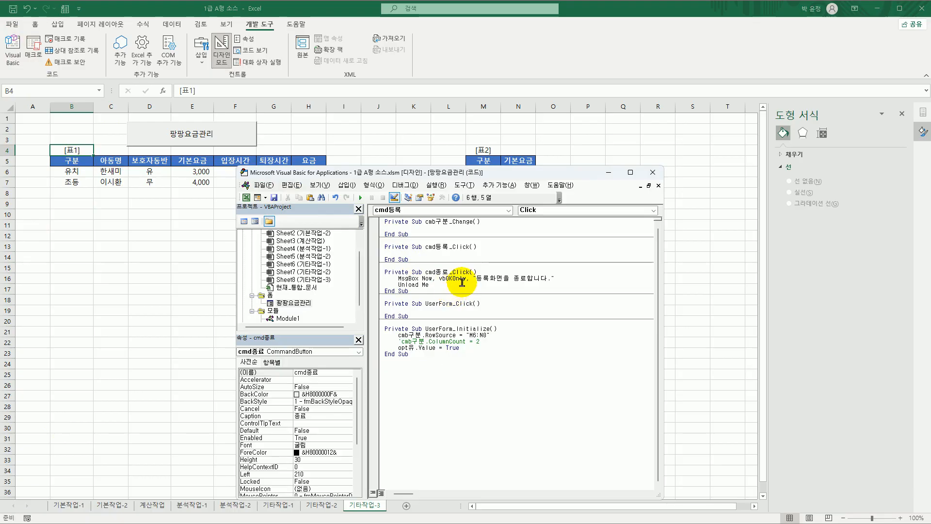
Write the line i = [b4].Row + [b4].CurrentRegion.Rows.Count in the cmd등록_Click procedure.
{"action": "type", "text": "행"}
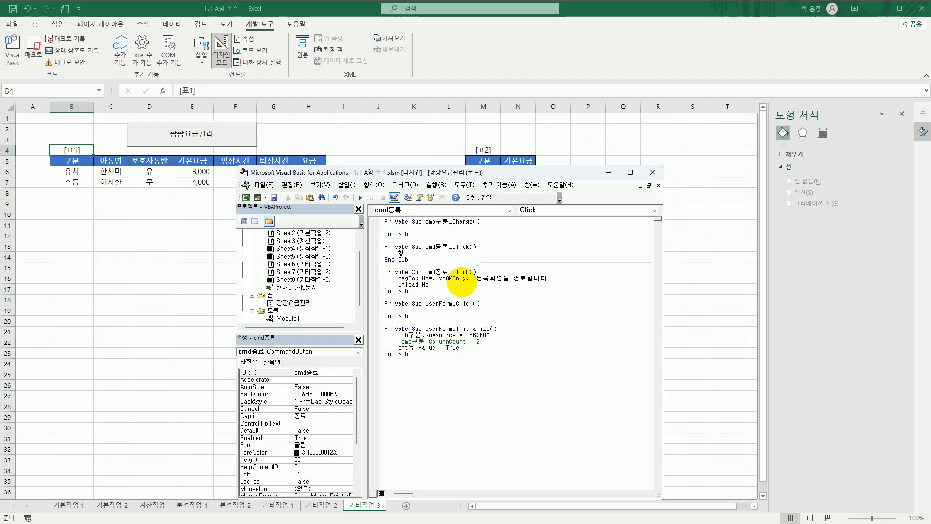
{"action": "key", "text": "BackSpace"}
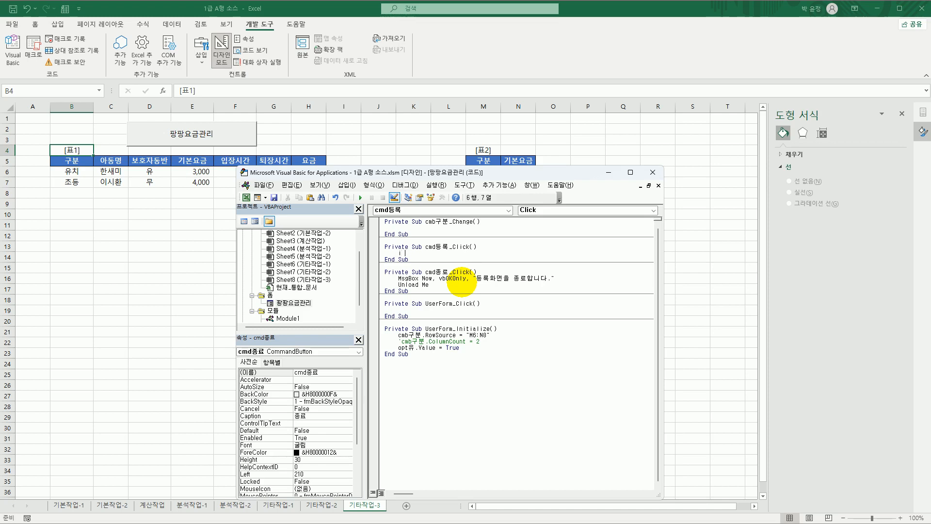
{"action": "type", "text": "i = "}
{"action": "type", "text": "range("}
{"action": "key", "text": "BackSpace"}
{"action": "key", "text": "BackSpace"}
{"action": "key", "text": "BackSpace"}
{"action": "key", "text": "BackSpace"}
{"action": "key", "text": "BackSpace"}
{"action": "key", "text": "BackSpace"}
{"action": "type", "text": "[b4].row +"}
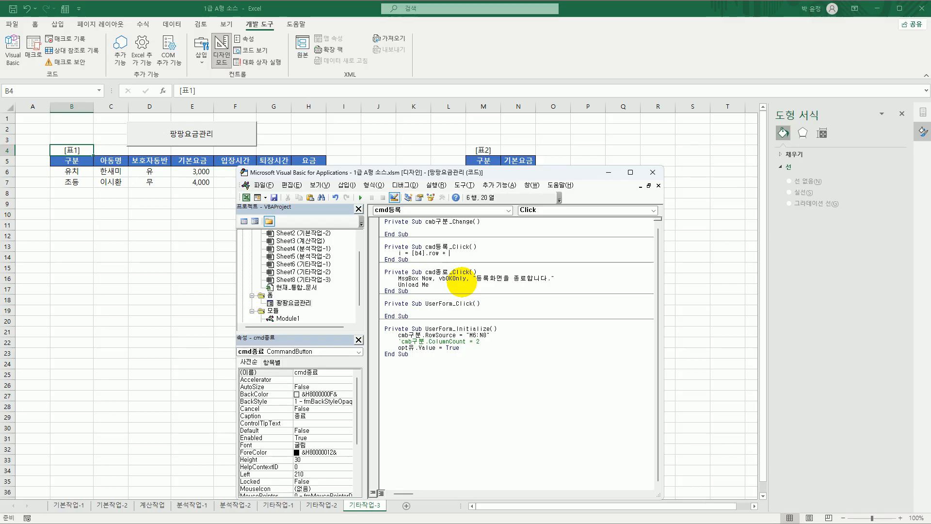
{"action": "type", "text": "c"}
{"action": "key", "text": "BackSpace"}
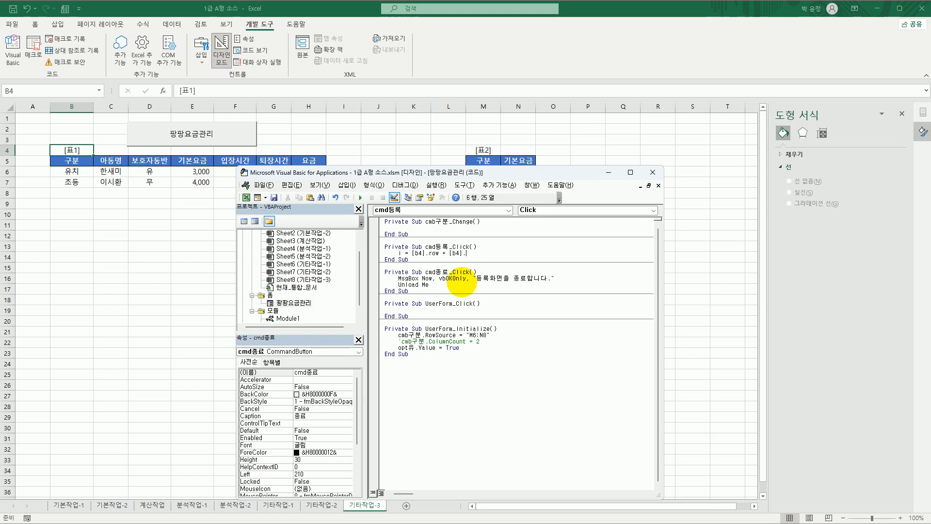
{"action": "type", "text": "cu"}
{"action": "type", "text": "e"}
{"action": "type", "text": ".rows.count"}
{"action": "key", "text": "Down"}
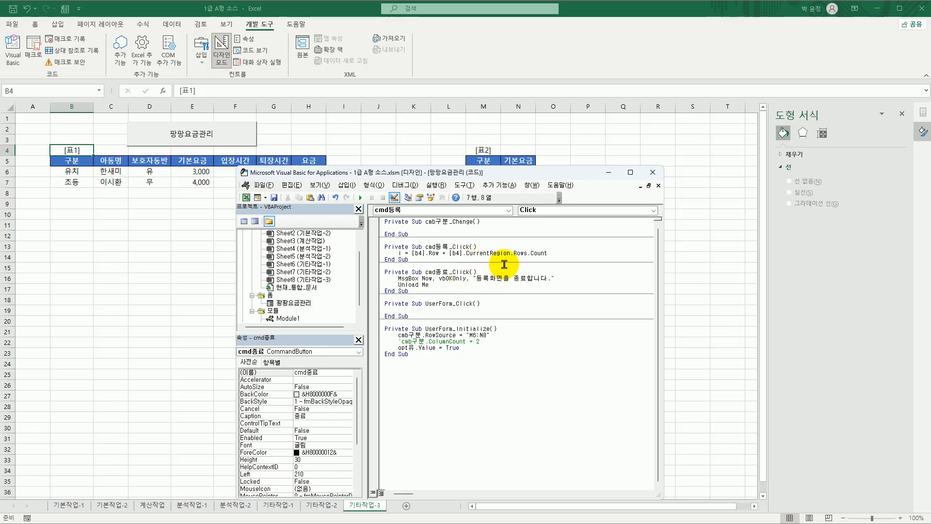
{"action": "left_click", "coordinate": [563, 255]}
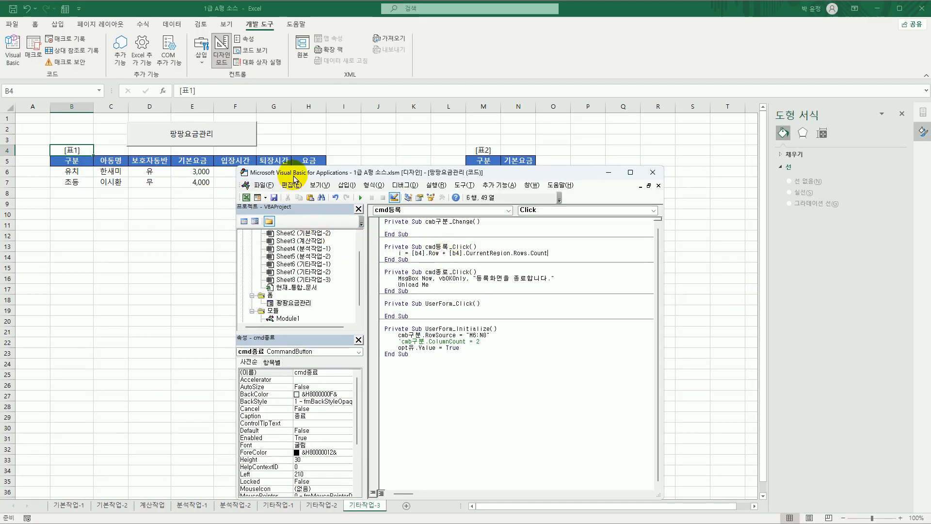
{"action": "left_click_drag", "start_coordinate": [92, 85], "coordinate": [80, 161]}
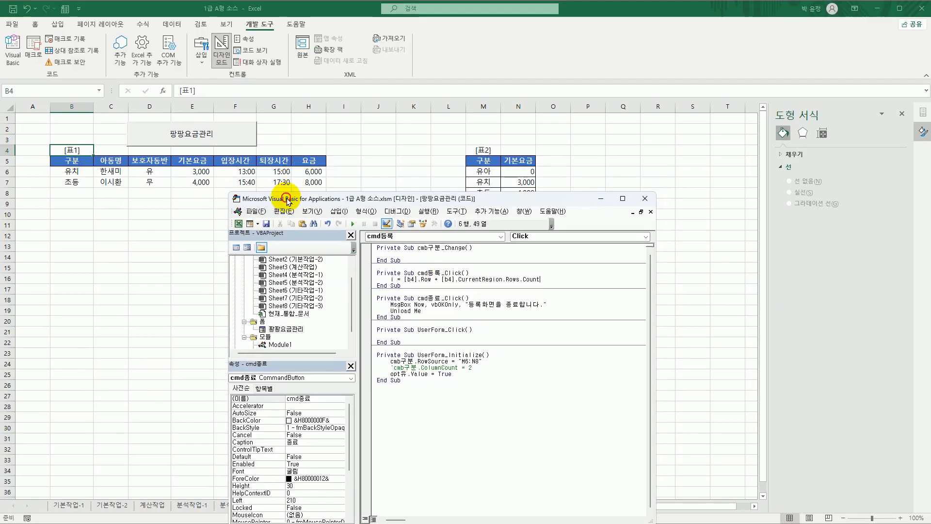
{"action": "left_click_drag", "start_coordinate": [287, 199], "coordinate": [237, 225]}
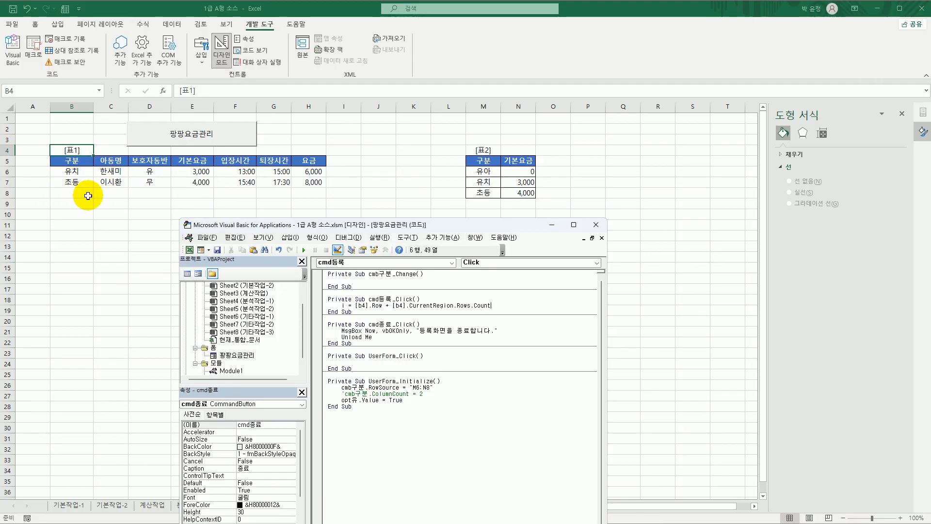
{"action": "left_click_drag", "start_coordinate": [332, 225], "coordinate": [343, 128]}
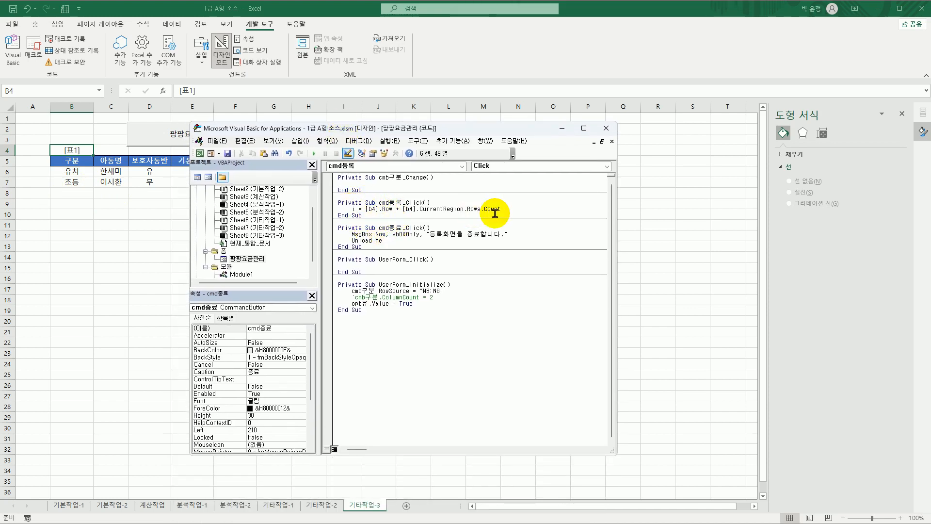
Replace the expression after i = in the cmd등록_Click procedure with Range("b4").CurrentRegion.
{"action": "left_click_drag", "start_coordinate": [515, 208], "coordinate": [369, 210]}
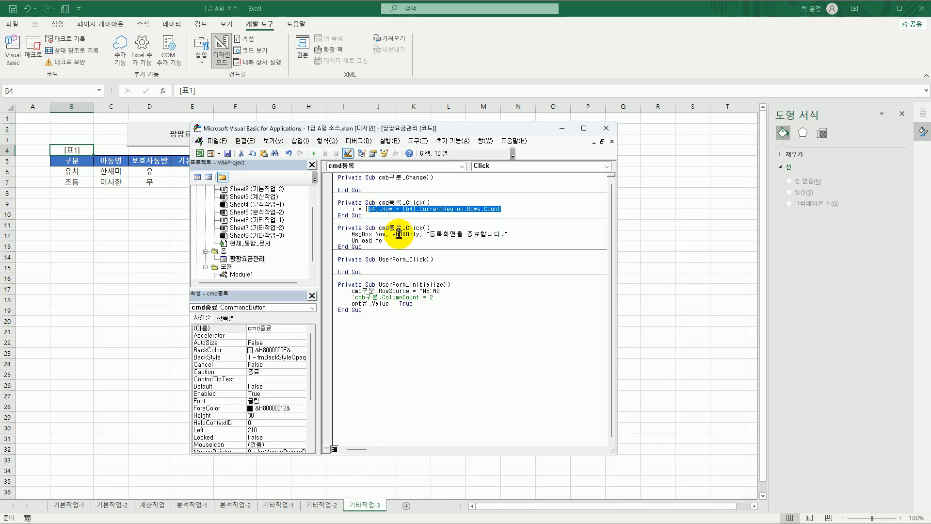
{"action": "key", "text": "Delete"}
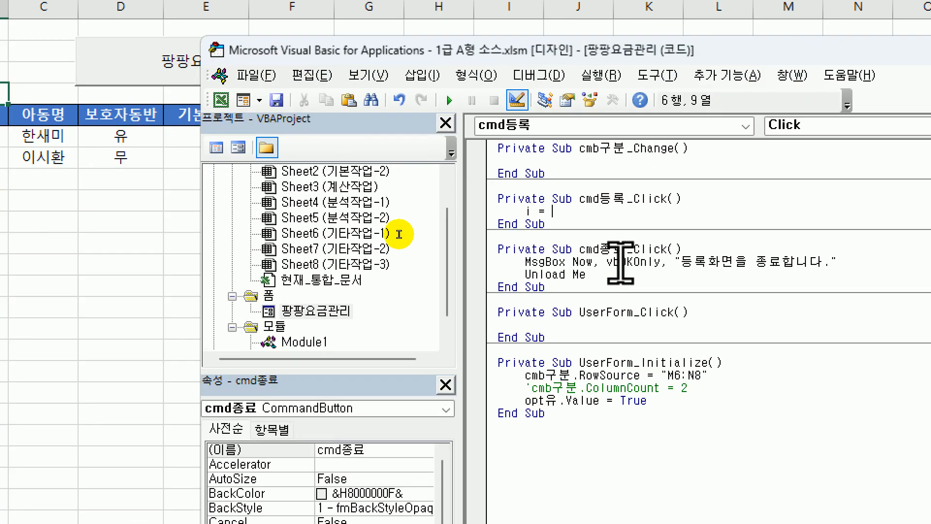
{"action": "type", "text": "rang"}
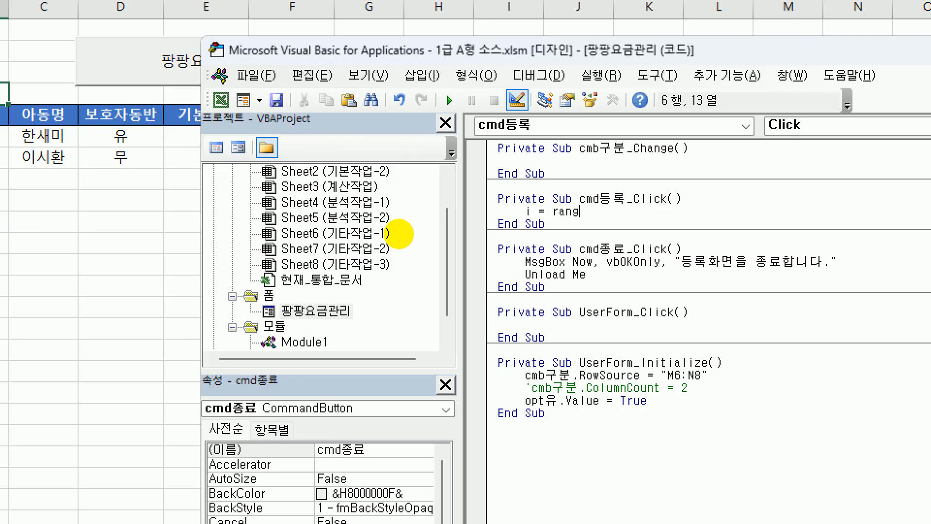
{"action": "key", "text": "BackSpace"}
{"action": "key", "text": "BackSpace"}
{"action": "type", "text": "nge("}
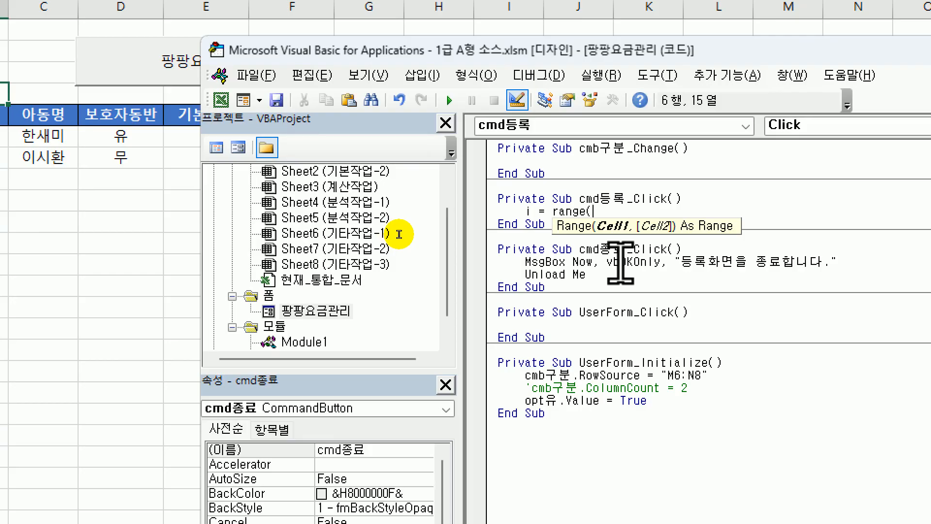
{"action": "type", "text": "\"b4\""}
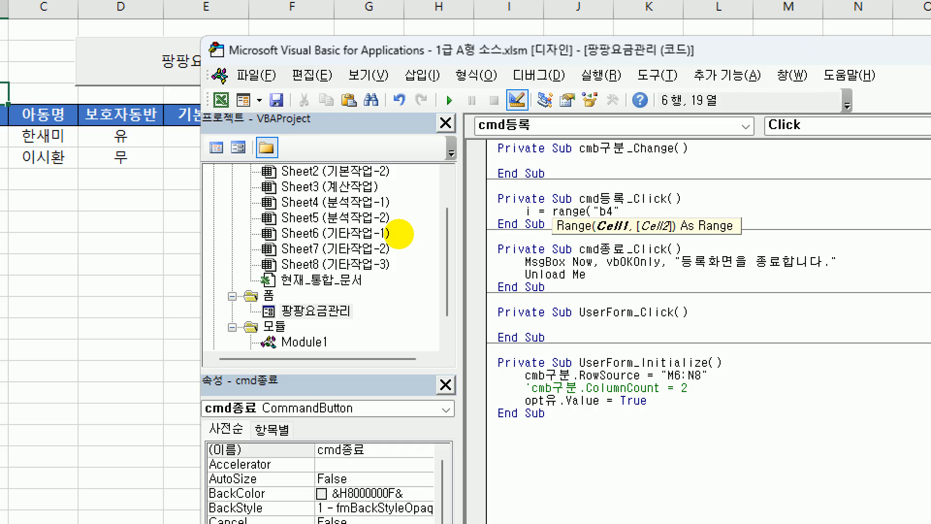
{"action": "type", "text": ")"}
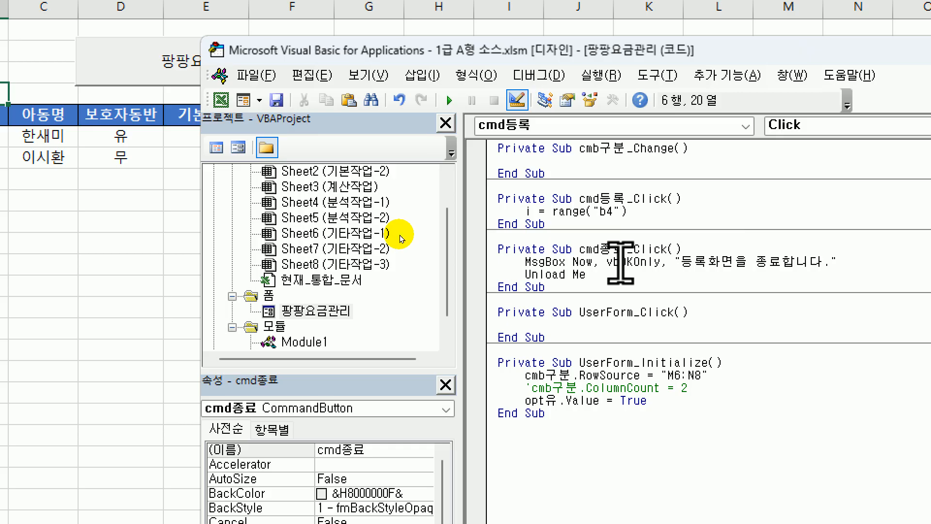
{"action": "type", "text": ".cu"}
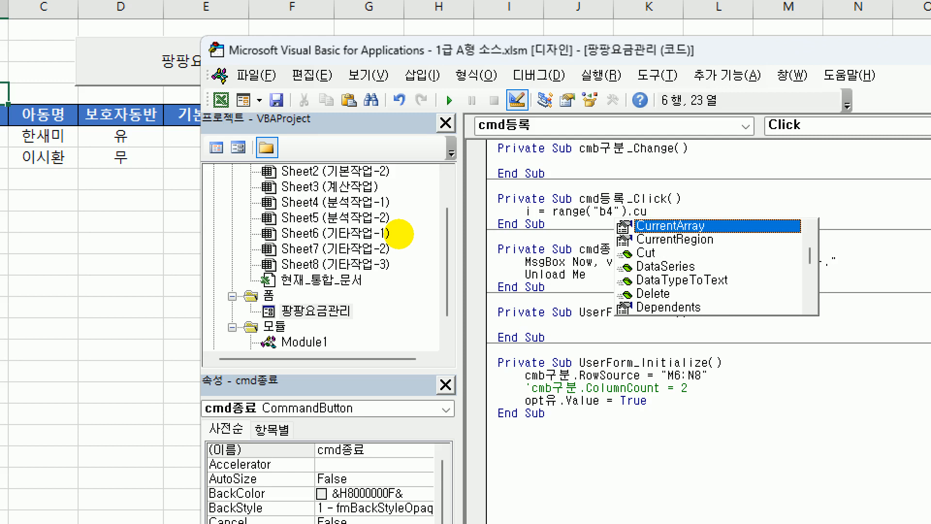
{"action": "key", "text": "Down"}
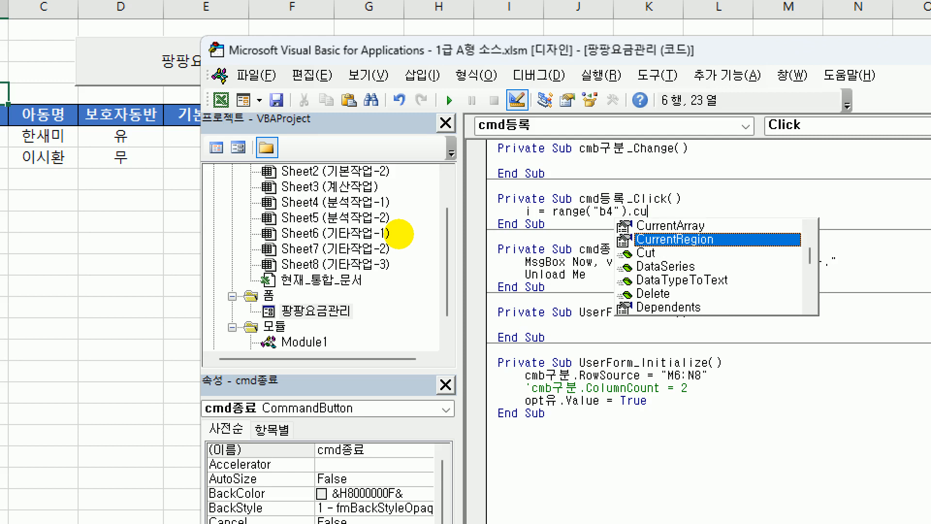
{"action": "key", "text": "Tab"}
{"action": "type", "text": "."}
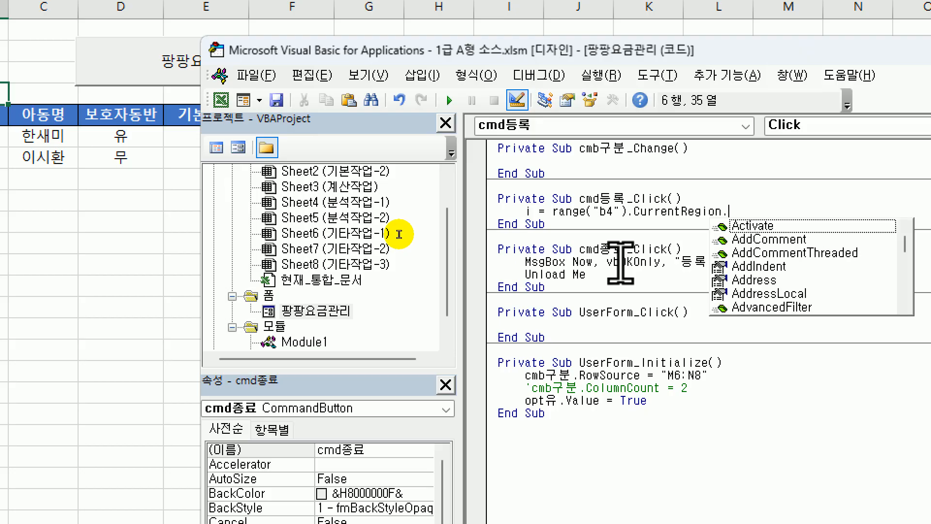
Extend the Range("b4").CurrentRegion expression with .Rows.Count.
{"action": "type", "text": "ro"}
{"action": "key", "text": "Down"}
{"action": "key", "text": "Down"}
{"action": "key", "text": "Down"}
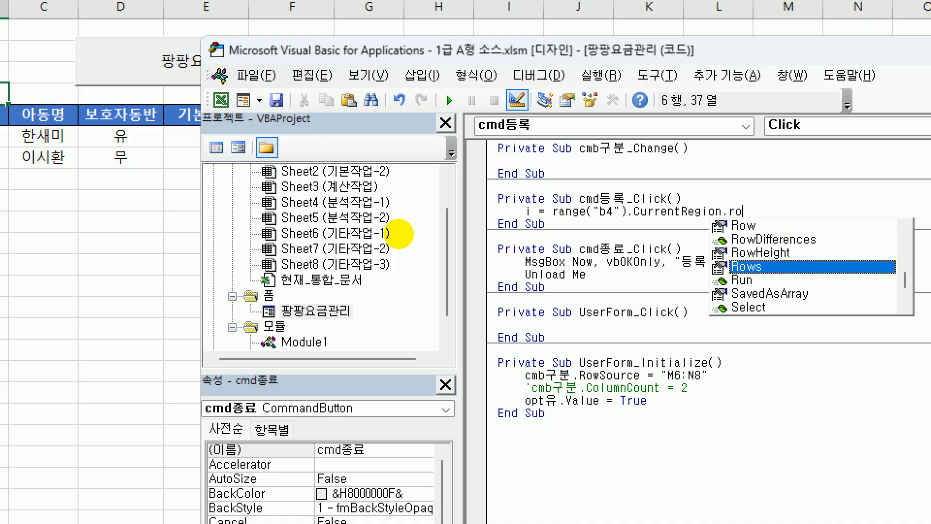
{"action": "key", "text": "Tab"}
{"action": "type", "text": ".c"}
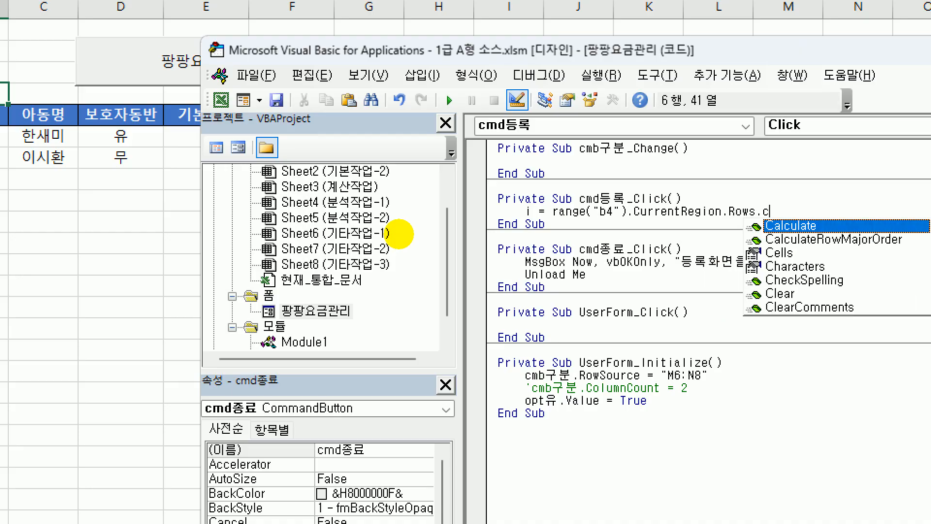
{"action": "type", "text": "o"}
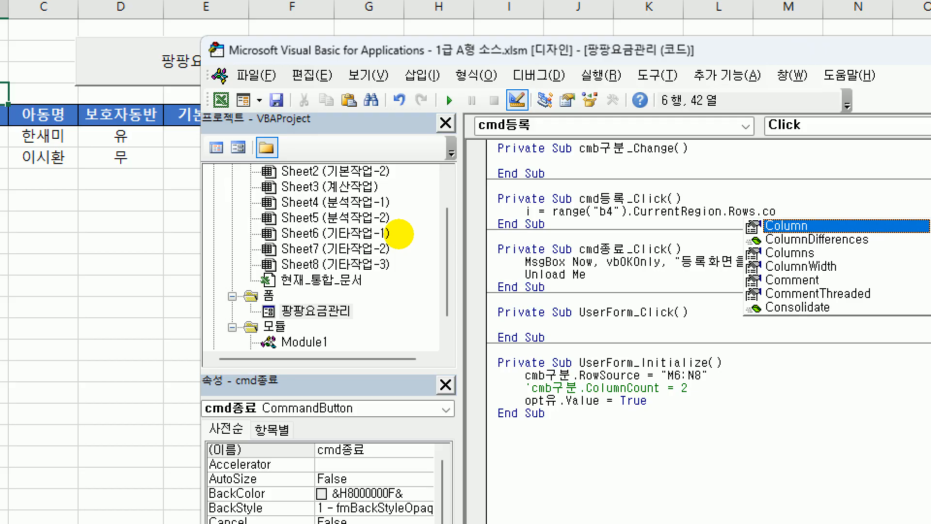
{"action": "type", "text": "u"}
{"action": "key", "text": "Tab"}
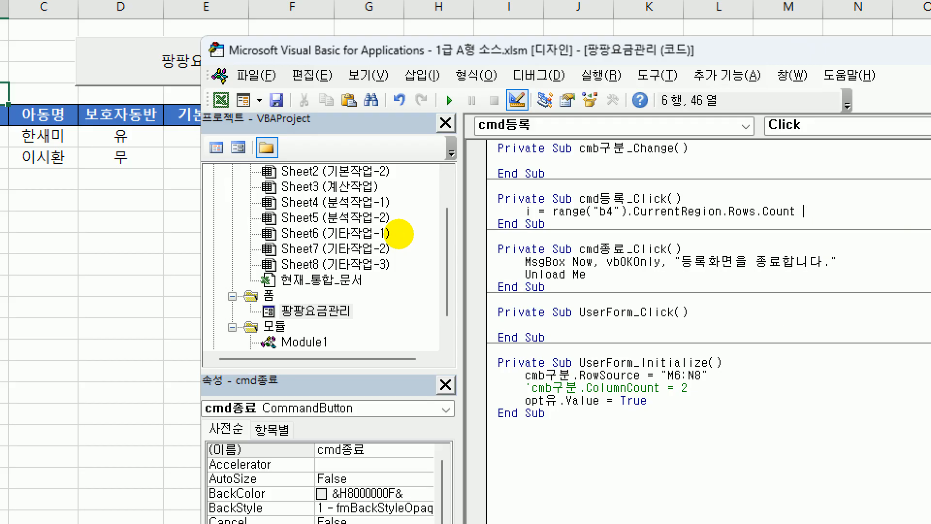
Complete the i assignment by adding + 4 after Rows.Count, using the constant instead of a [b4] reference.
{"action": "type", "text": "+"}
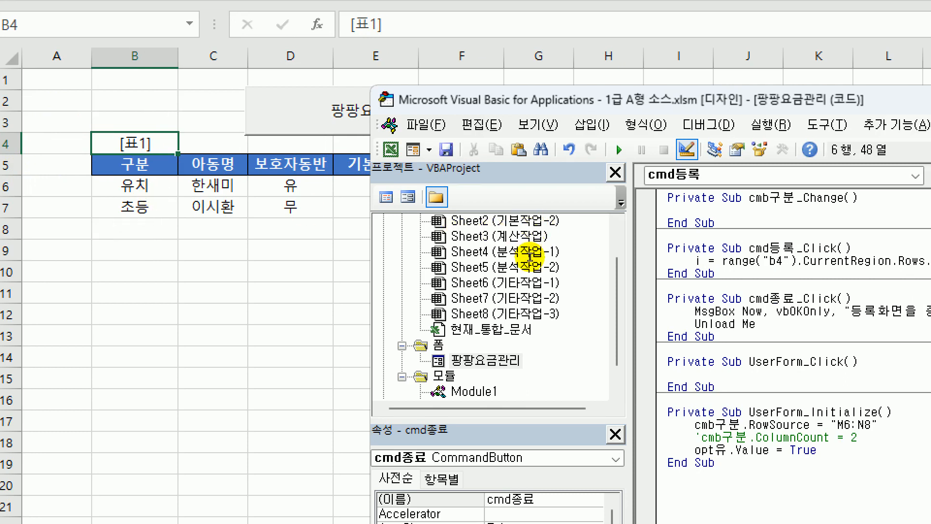
{"action": "key", "text": "BackSpace"}
{"action": "type", "text": "4"}
{"action": "type", "text": "4"}
{"action": "key", "text": "BackSpace"}
{"action": "key", "text": "BackSpace"}
{"action": "type", "text": "+ 4"}
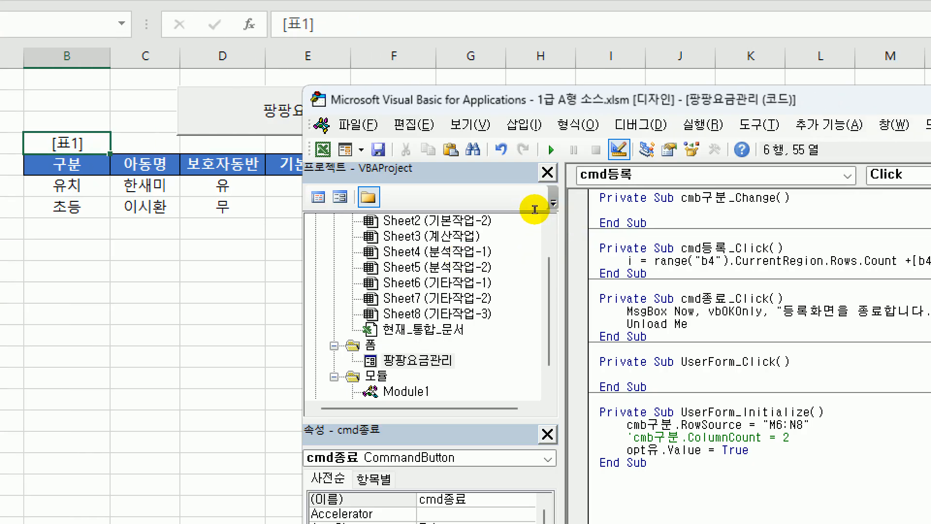
{"action": "key", "text": "shift+Left"}
{"action": "key", "text": "shift+Left"}
{"action": "key", "text": "shift+Left"}
{"action": "key", "text": "shift+Left"}
{"action": "key", "text": "shift+Left"}
{"action": "key", "text": "shift+Left"}
{"action": "key", "text": "shift+Left"}
{"action": "key", "text": "shift+Left"}
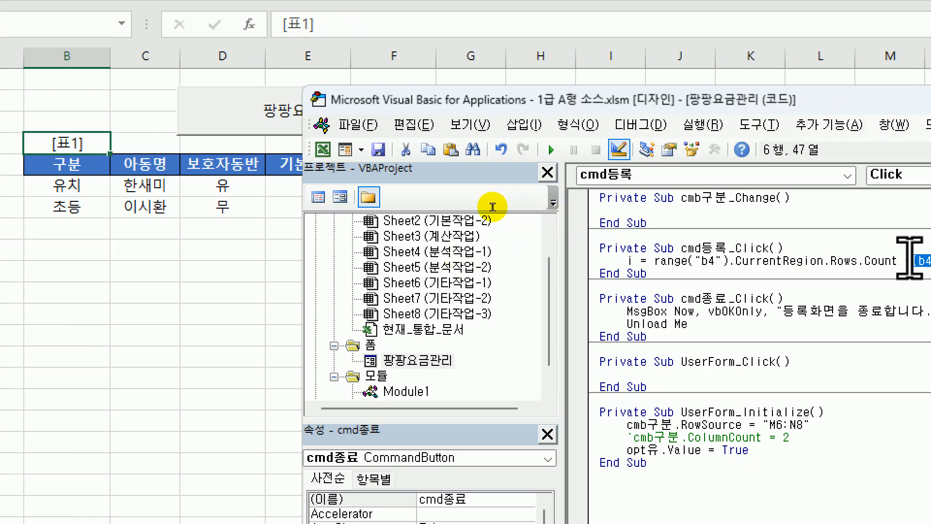
{"action": "type", "text": "+4"}
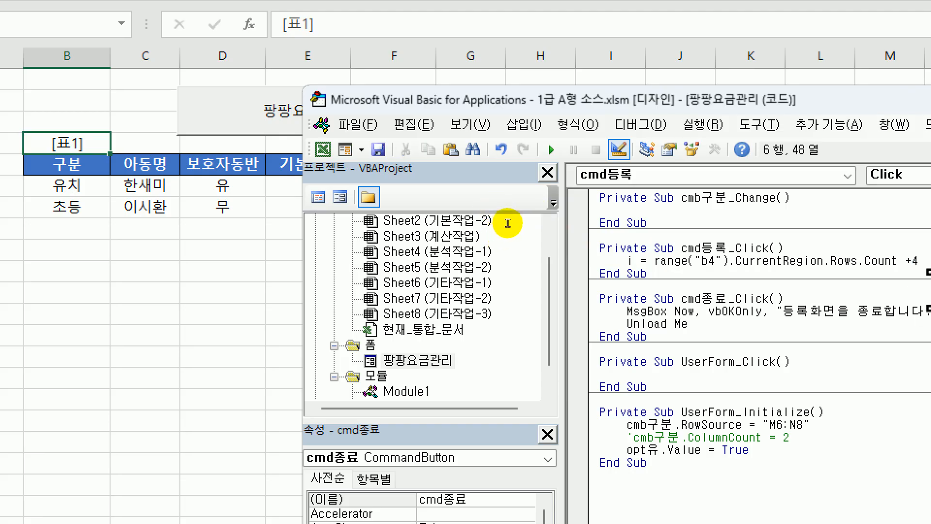
{"action": "key", "text": "Return"}
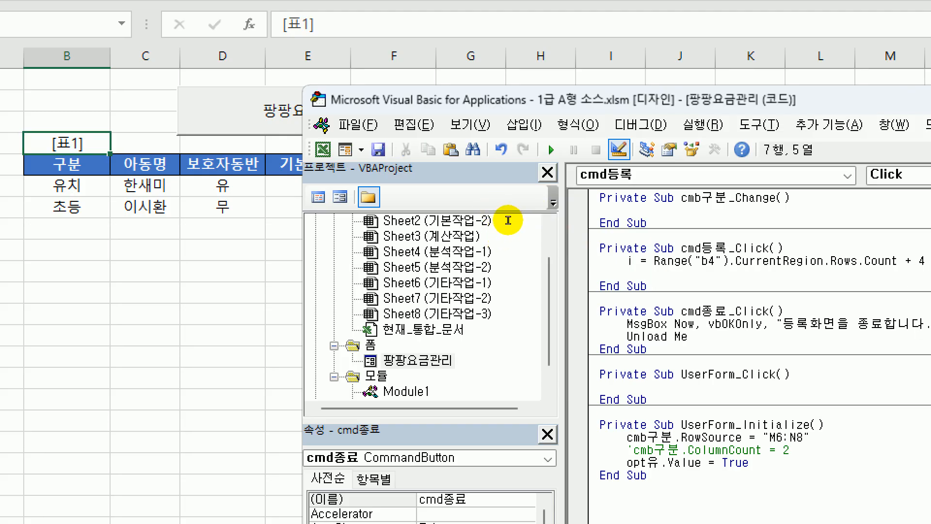
Move the code editor clear of the worksheet view and leave a blank line below the i assignment.
{"action": "left_click_drag", "start_coordinate": [831, 97], "coordinate": [628, 55]}
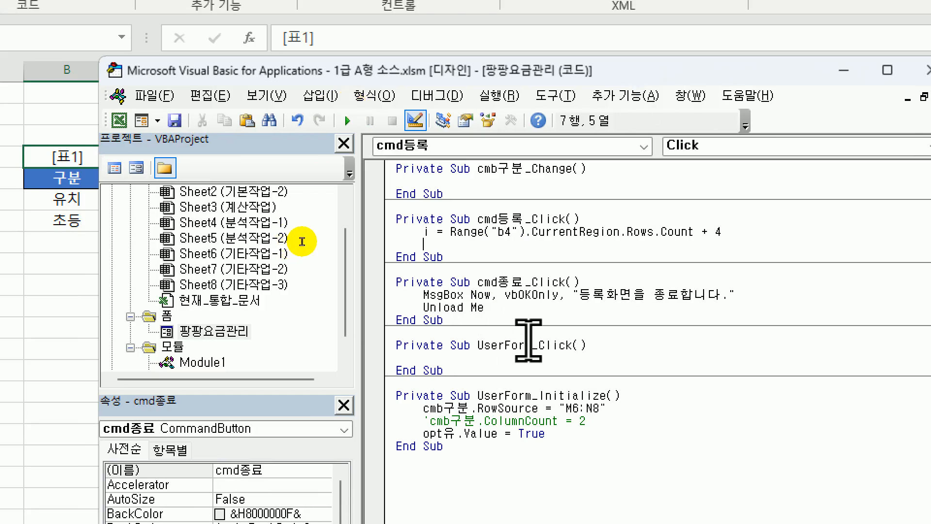
{"action": "key", "text": "Tab"}
{"action": "key", "text": "Return"}
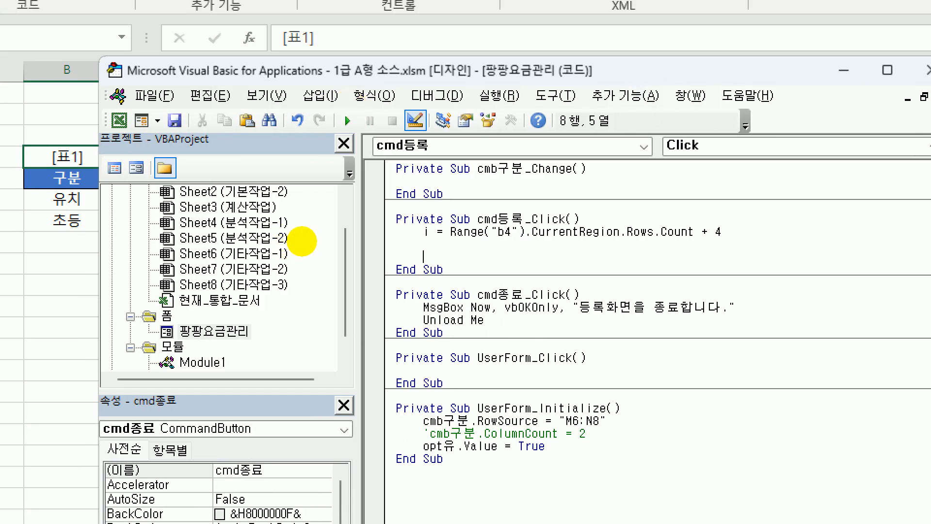
Try 행 as the variable name in the row assignment, restore i, and return to the empty line below.
{"action": "key", "text": "Up"}
{"action": "key", "text": "Up"}
{"action": "key", "text": "shift+Right"}
{"action": "type", "text": "행"}
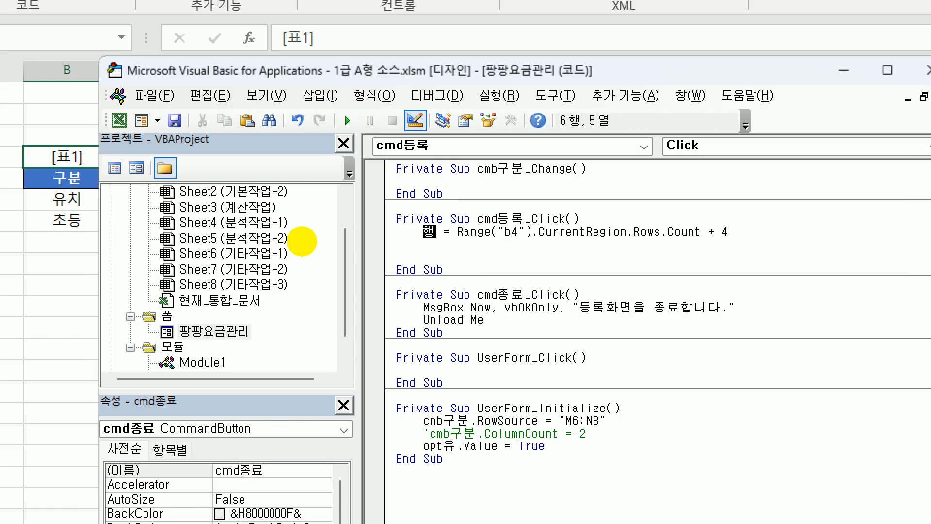
{"action": "key", "text": "shift+Left"}
{"action": "key", "text": "BackSpace"}
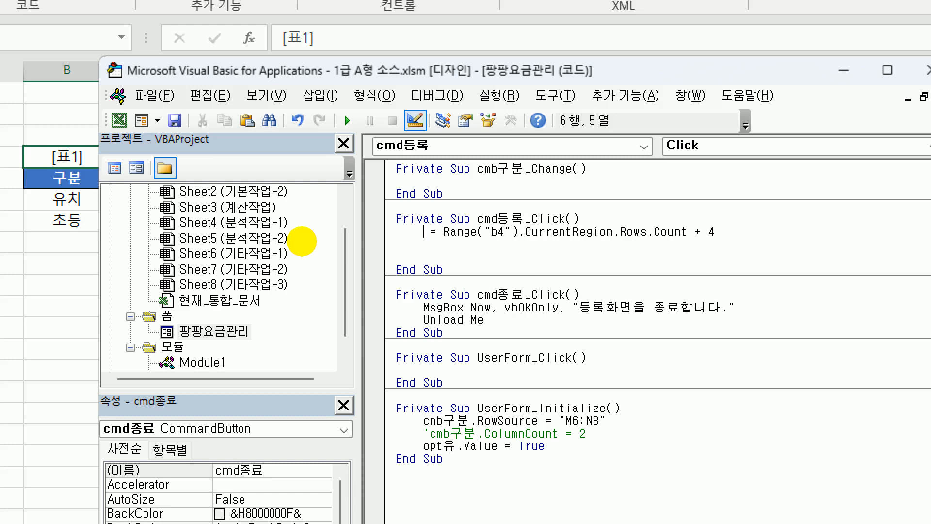
{"action": "type", "text": "i"}
{"action": "key", "text": "Down"}
{"action": "key", "text": "Down"}
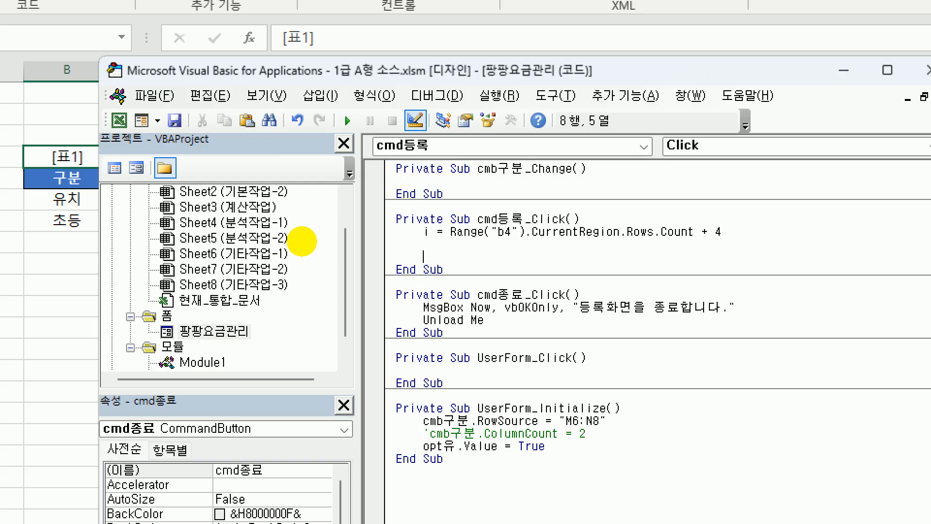
Start a statement with cells(i,2) = cmb구분. below the blank line, uncovering [표1] to check its first column.
{"action": "type", "text": "cells(i"}
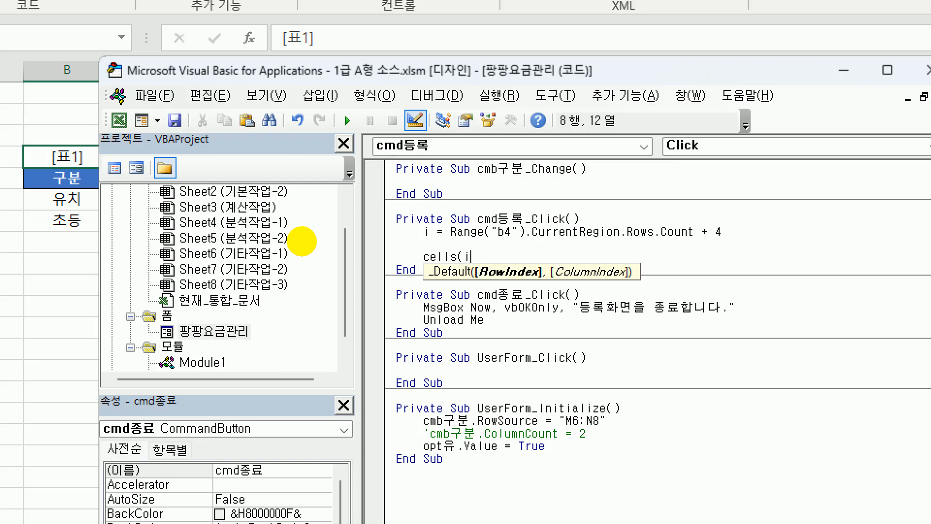
{"action": "type", "text": ","}
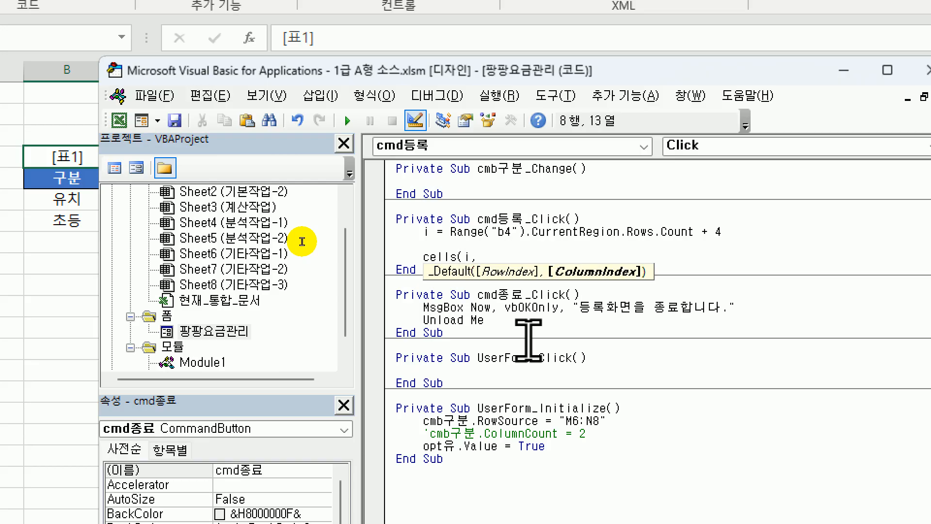
{"action": "type", "text": "2)"}
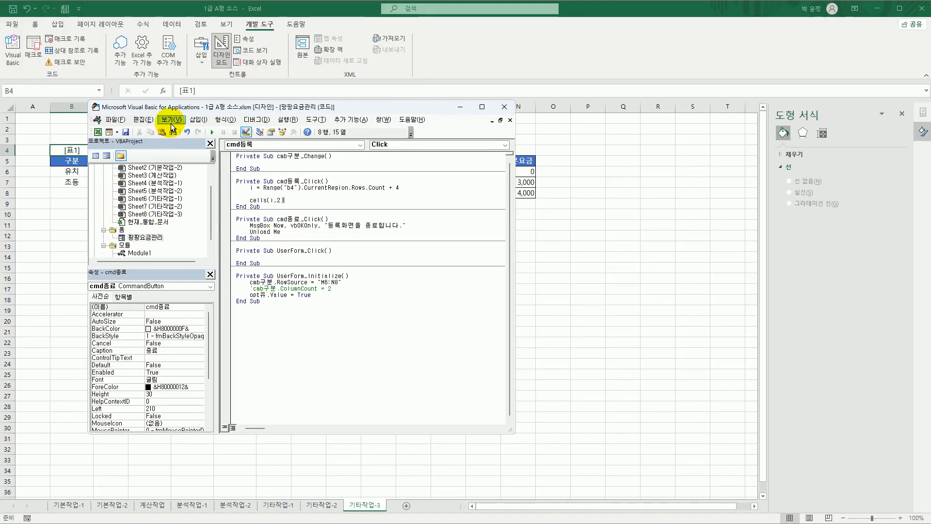
{"action": "left_click_drag", "start_coordinate": [263, 68], "coordinate": [555, 177]}
{"action": "left_click_drag", "start_coordinate": [316, 159], "coordinate": [333, 178]}
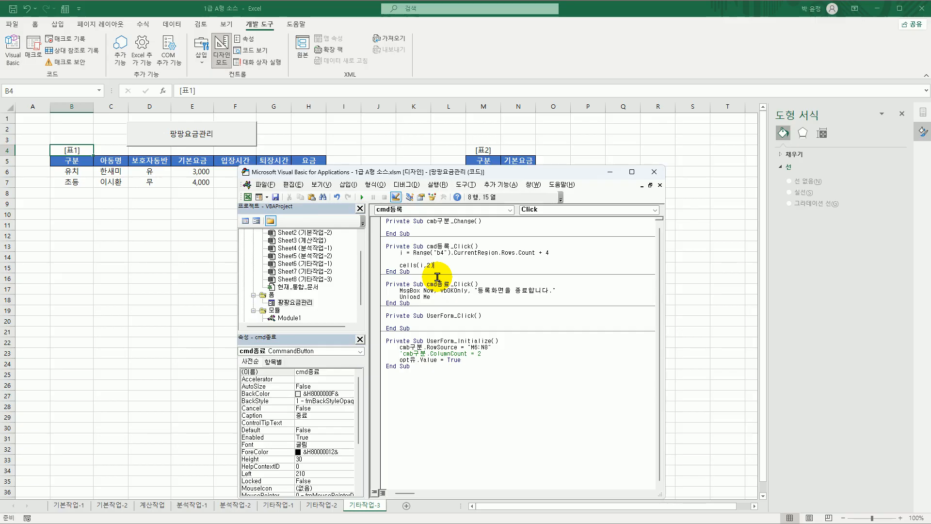
{"action": "type", "text": "= cmb구분."}
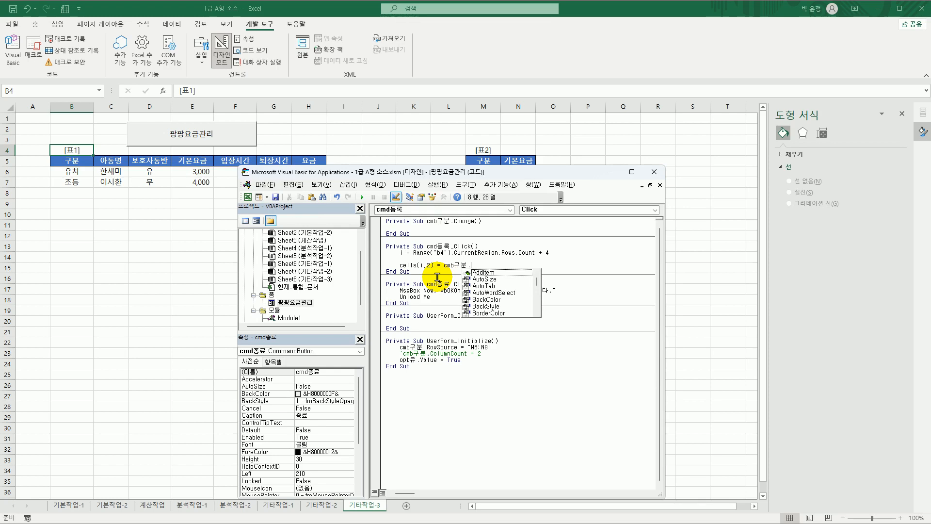
Complete the Cells(i, 2) statement as cmb구분.List(cmb구분.ListIndex, 0), moving the code editor clear of [표2].
{"action": "left_click_drag", "start_coordinate": [463, 175], "coordinate": [298, 217]}
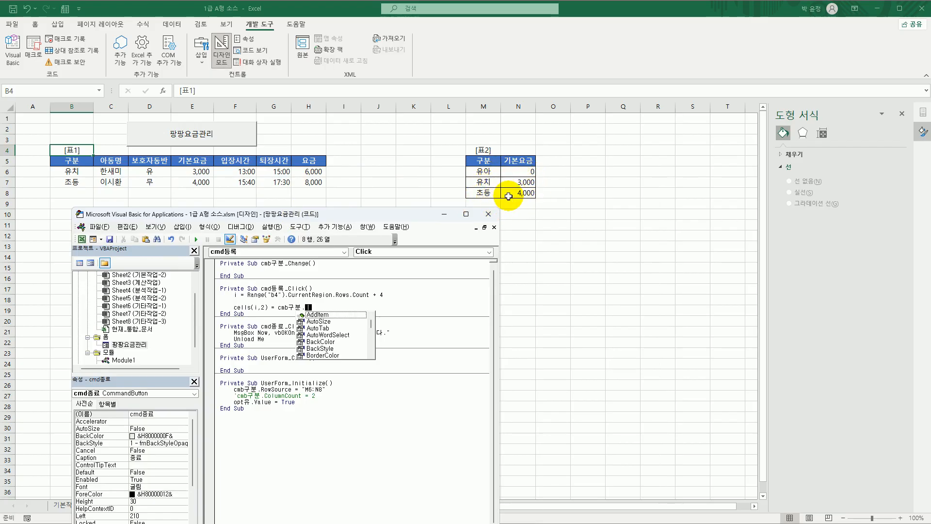
{"action": "type", "text": "list("}
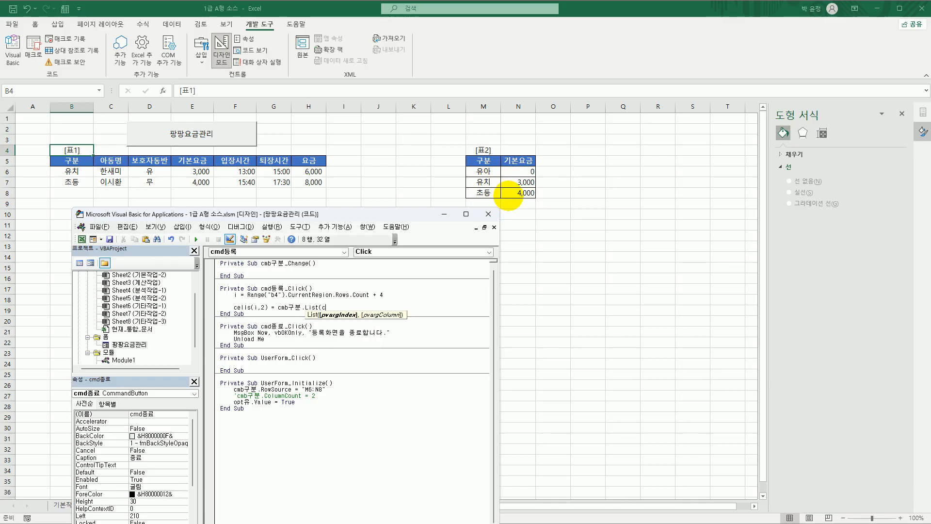
{"action": "type", "text": "cmbㄱ"}
{"action": "type", "text": "구분."}
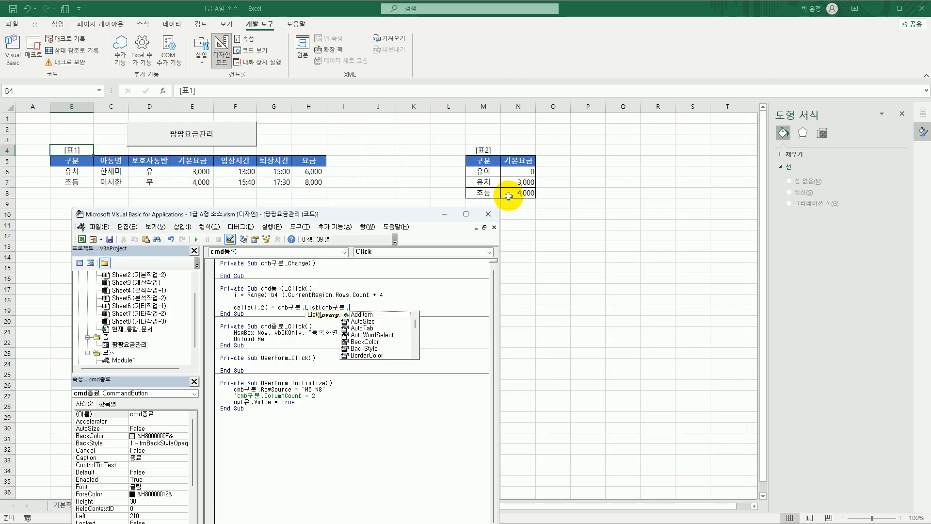
{"action": "type", "text": "listin"}
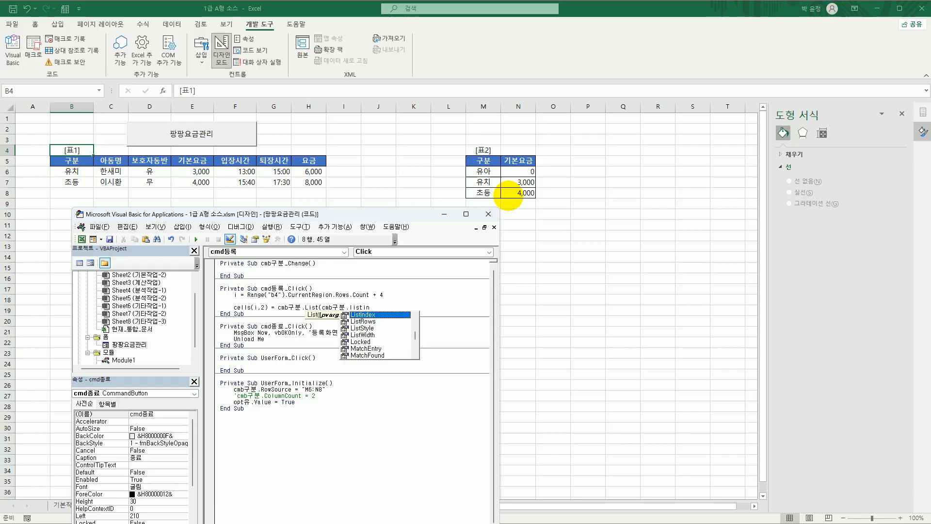
{"action": "key", "text": "Tab"}
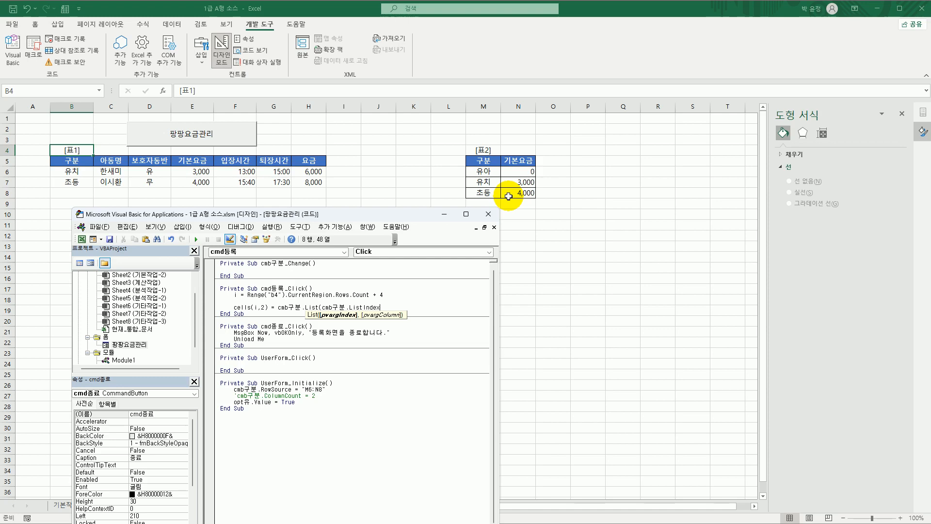
{"action": "type", "text": ","}
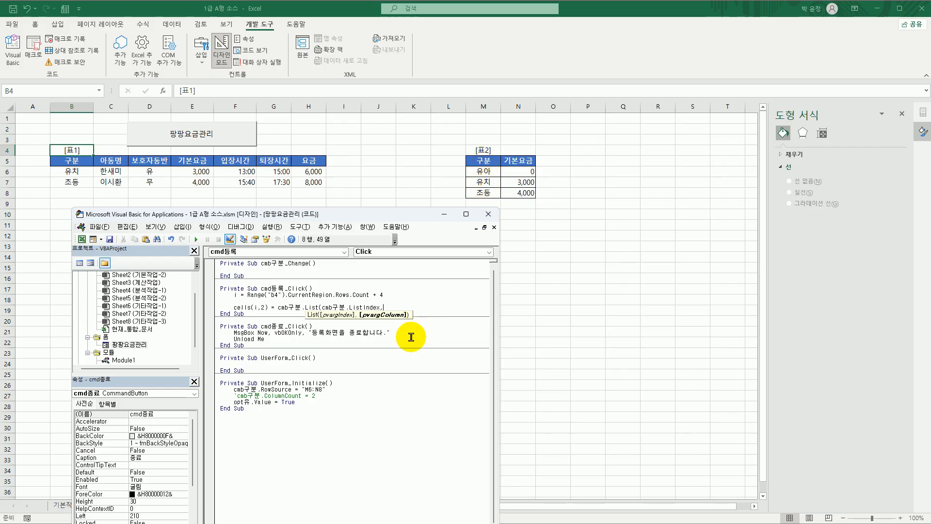
{"action": "type", "text": "0"}
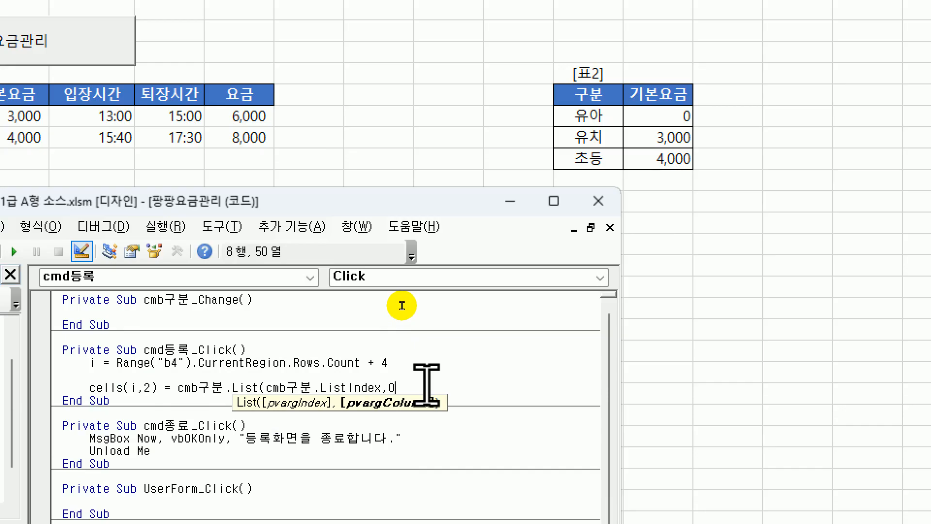
{"action": "type", "text": ")"}
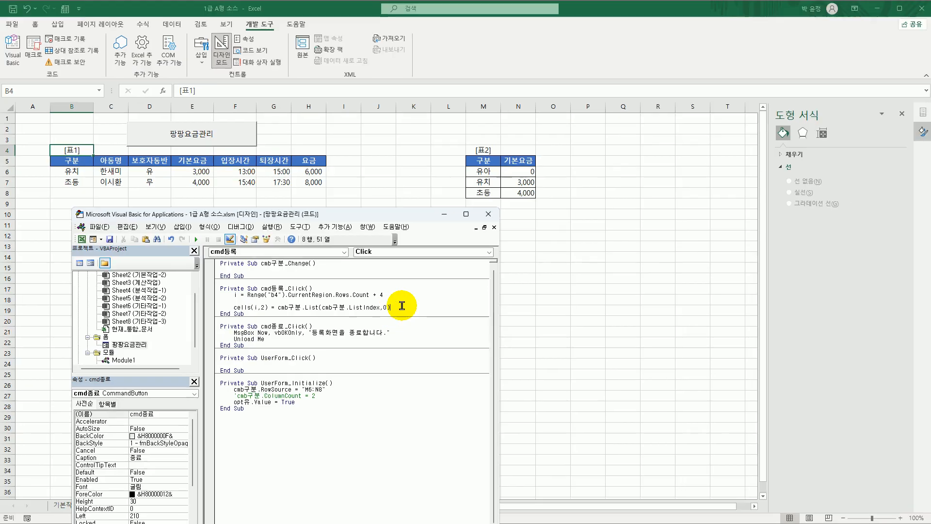
{"action": "key", "text": "Return"}
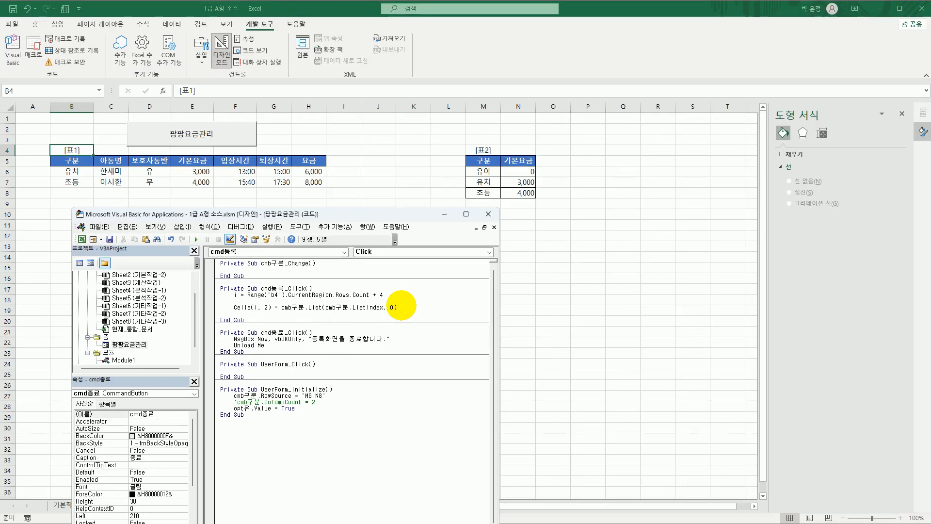
Add Cells(i, 3) = txt아동명.Value as the following statement and leave a blank line below it.
{"action": "type", "text": "cells(i,3) = txt아동명.va"}
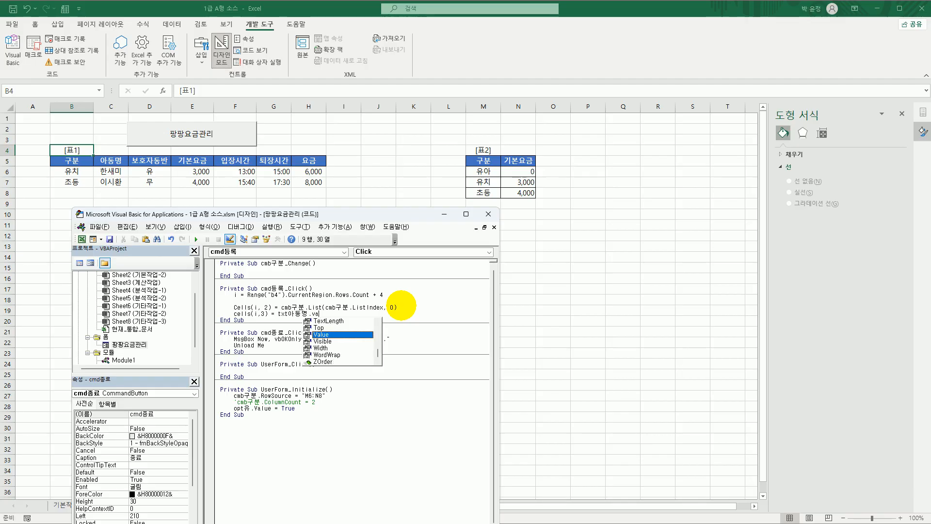
{"action": "key", "text": "Return"}
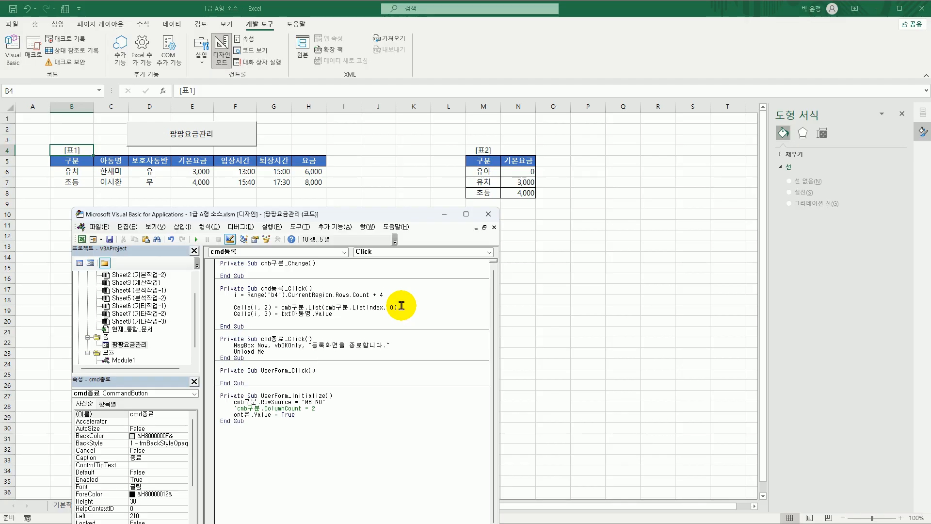
{"action": "key", "text": "Return"}
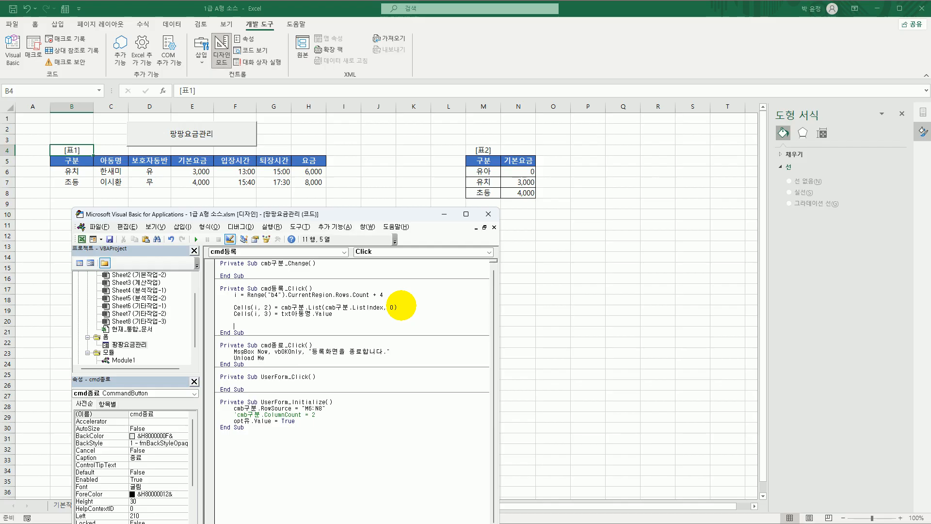
Start an If block with the condition opt유 = Value that writes "유" into Cells(i, 4).
{"action": "type", "text": "if opt유= value Then"}
{"action": "key", "text": "Return"}
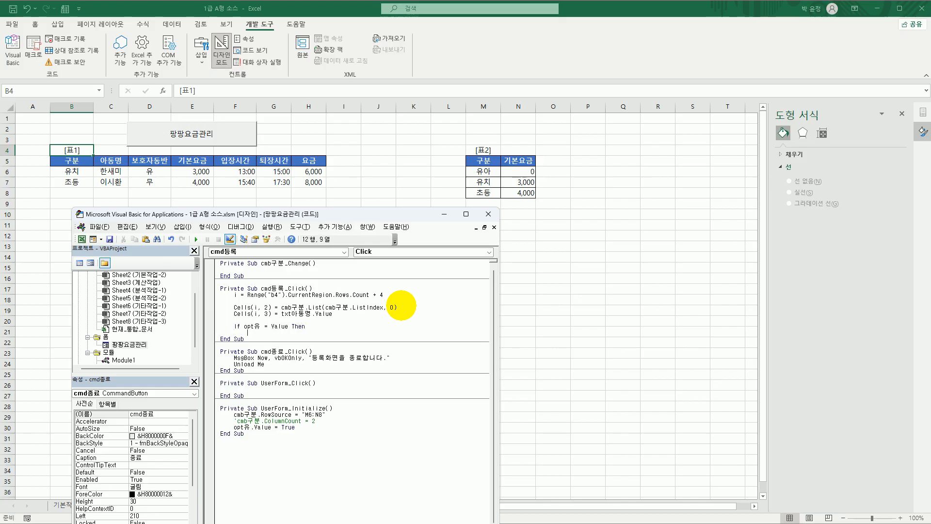
{"action": "type", "text": "cells(i"}
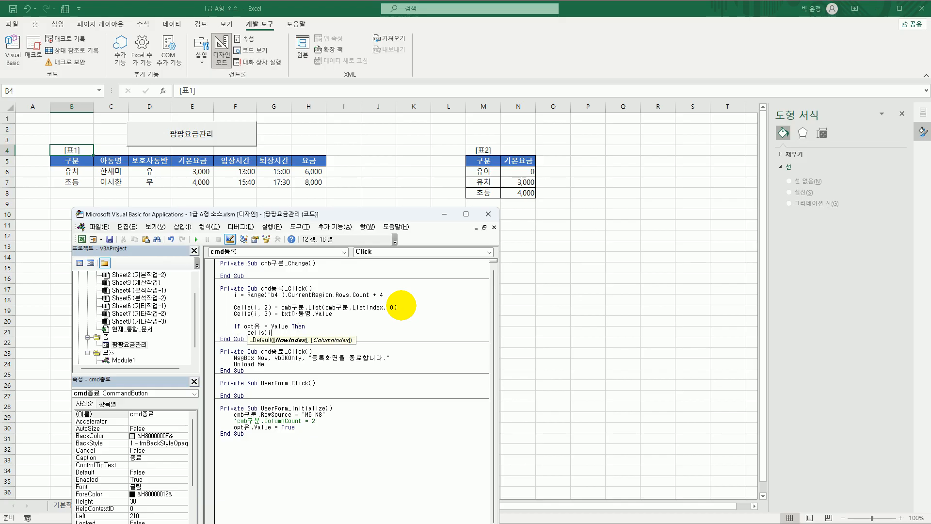
{"action": "type", "text": ",4) "}
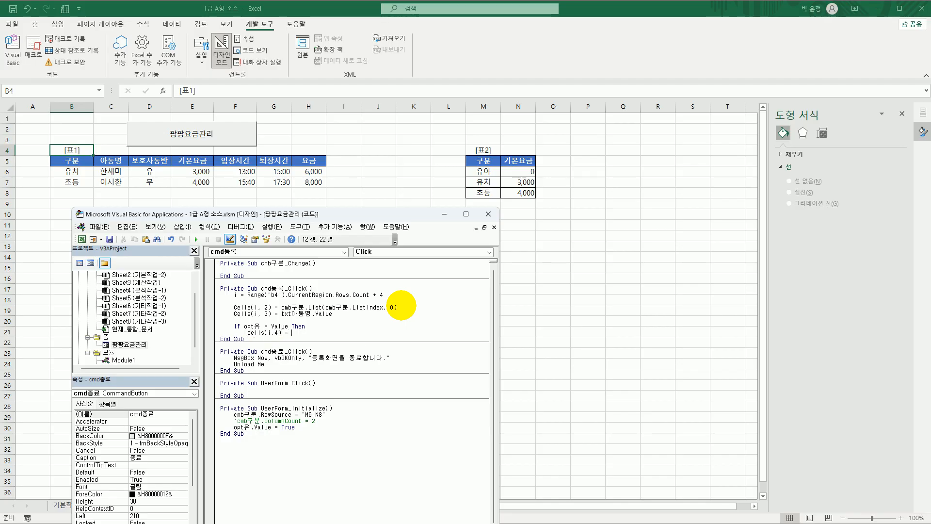
{"action": "type", "text": "= \"유\""}
{"action": "key", "text": "Return"}
Add an Else branch with a copy of the Cells(i, 4) assignment, changing its text to "무".
{"action": "type", "text": "e"}
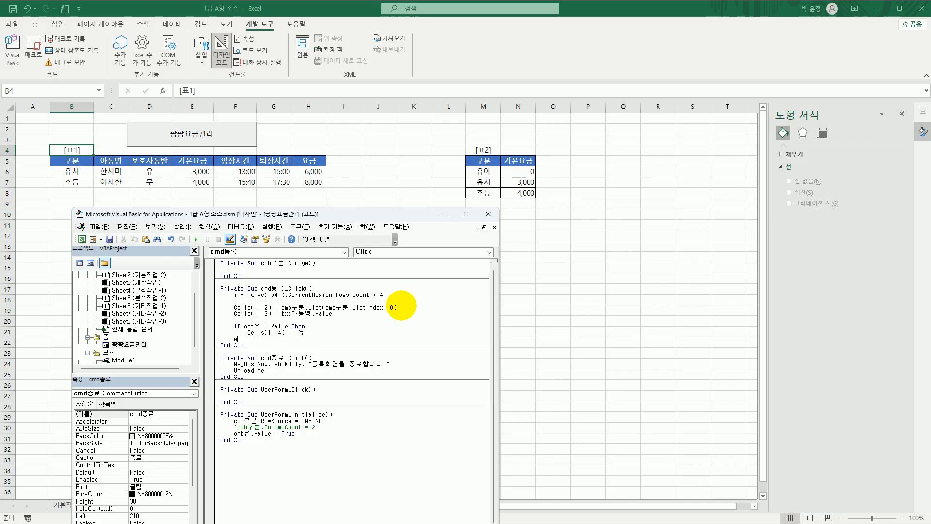
{"action": "type", "text": "lse"}
{"action": "key", "text": "Up"}
{"action": "key", "text": "shift+End"}
{"action": "key", "text": "ctrl+c"}
{"action": "key", "text": "Down"}
{"action": "key", "text": "Return"}
{"action": "key", "text": "ctrl+v"}
{"action": "key", "text": "Home"}
{"action": "key", "text": "Tab"}
{"action": "key", "text": "End"}
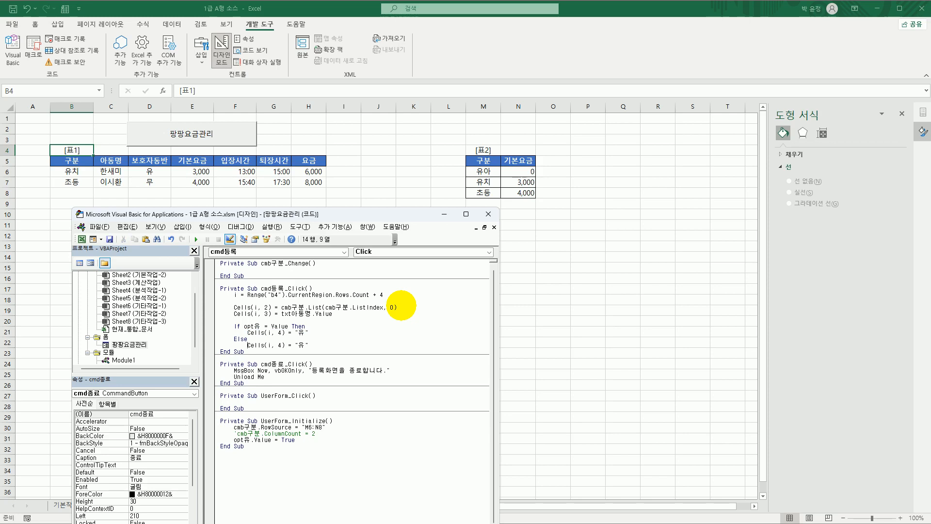
{"action": "key", "text": "BackSpace"}
{"action": "type", "text": "무"}
Close the conditional block with End If and add blank lines below it.
{"action": "key", "text": "End"}
{"action": "key", "text": "Return"}
{"action": "key", "text": "BackSpace"}
{"action": "type", "text": "End If"}
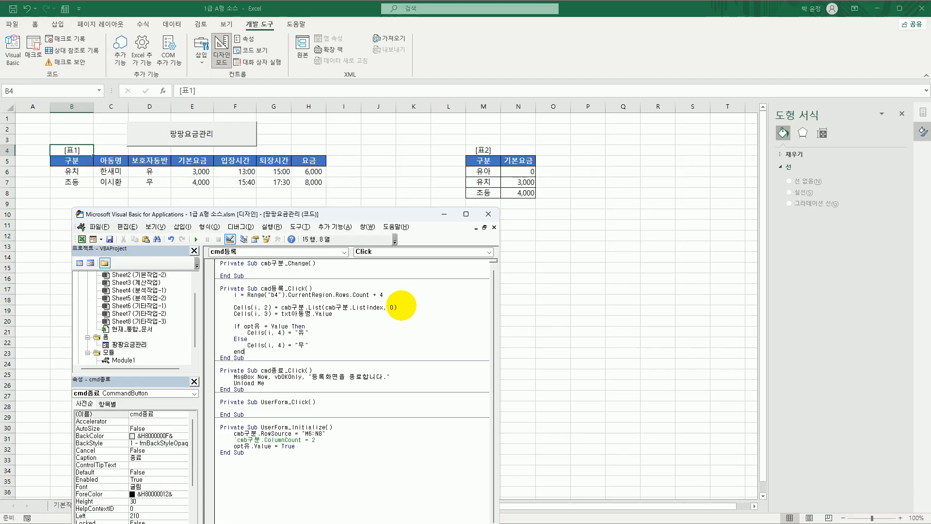
{"action": "key", "text": "Return"}
{"action": "key", "text": "Return"}
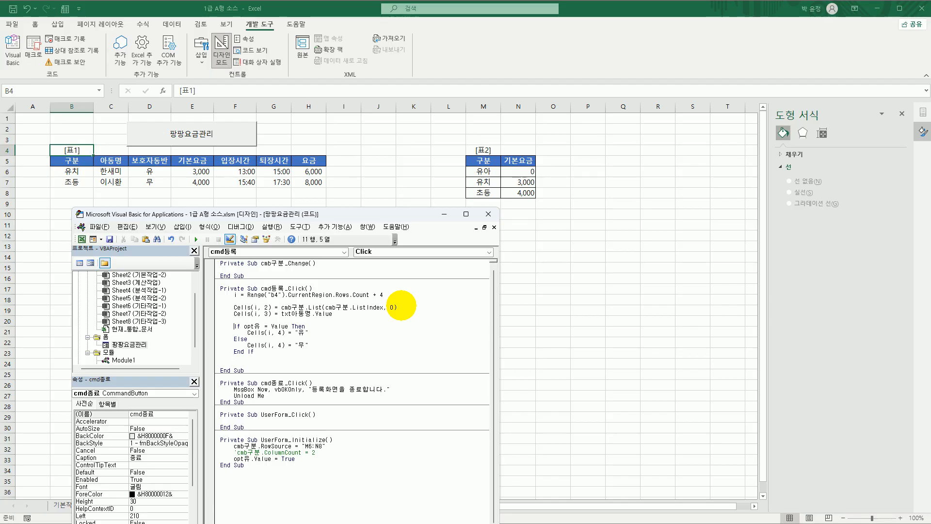
Copy the Cells(i, 3) = txt아동명.Value line below the End If and set the copy's column number to 5.
{"action": "key", "text": "Up"}
{"action": "key", "text": "shift+End"}
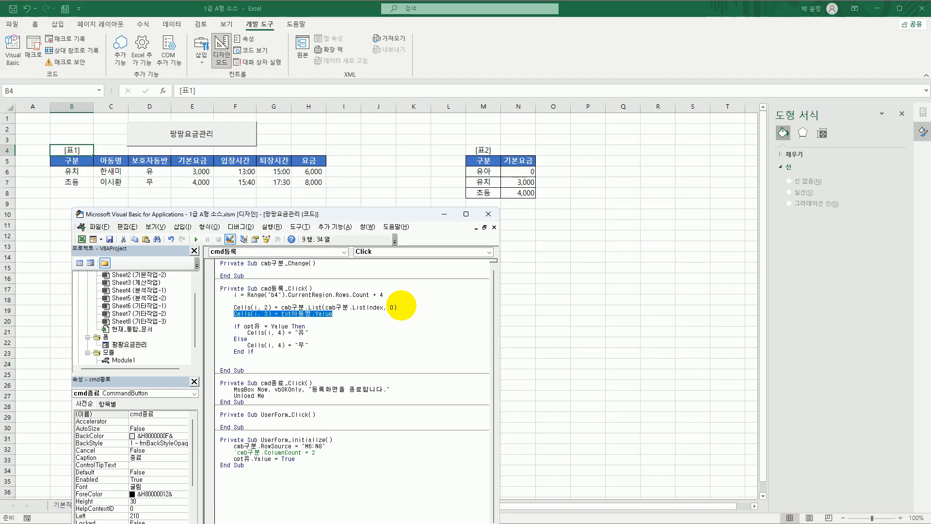
{"action": "key", "text": "Down"}
{"action": "key", "text": "Down"}
{"action": "key", "text": "Down"}
{"action": "key", "text": "Down"}
{"action": "key", "text": "Down"}
{"action": "key", "text": "Down"}
{"action": "key", "text": "Down"}
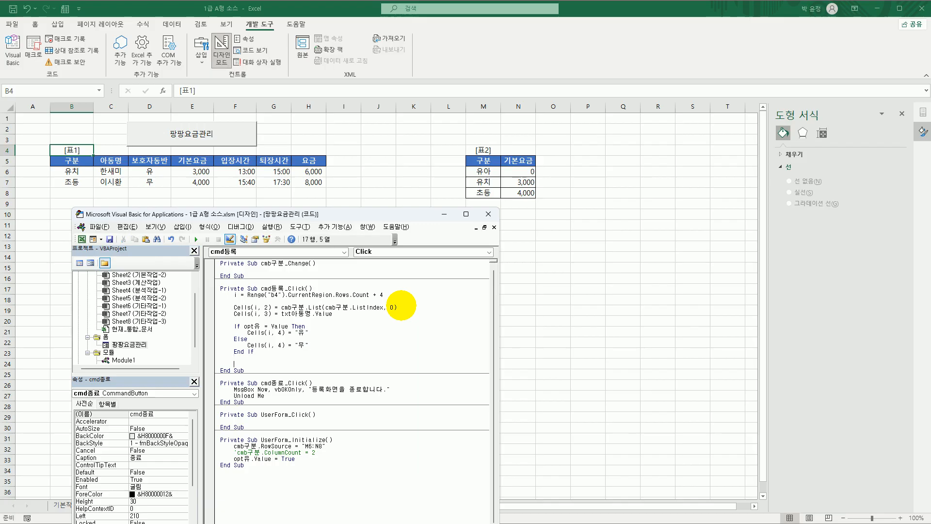
{"action": "key", "text": "ctrl+v"}
{"action": "key", "text": "Home"}
{"action": "key", "text": "Right"}
{"action": "key", "text": "Right"}
{"action": "key", "text": "Right"}
{"action": "key", "text": "Right"}
{"action": "key", "text": "shift+Right"}
{"action": "type", "text": "5"}
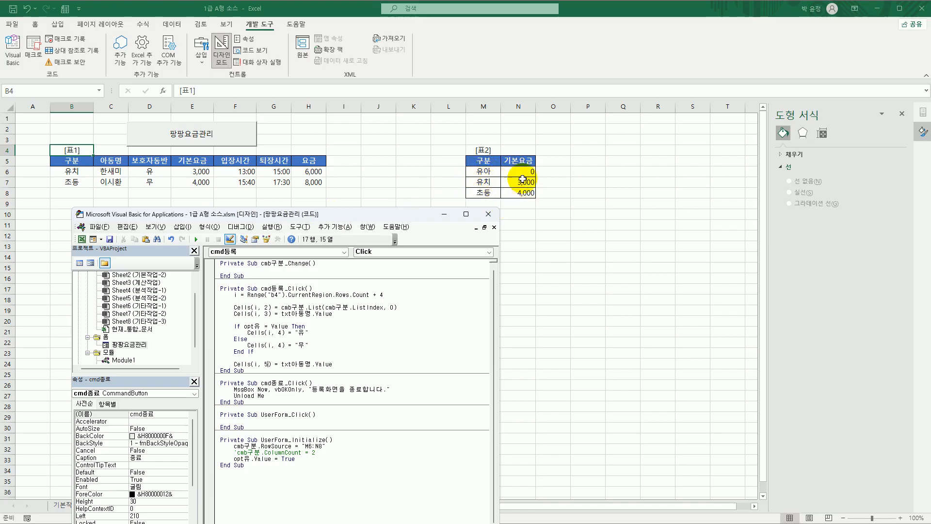
Replace the value assigned to Cells(i, 5) with a copy of the cmb구분.List expression, using column index 1.
{"action": "left_click", "coordinate": [282, 307]}
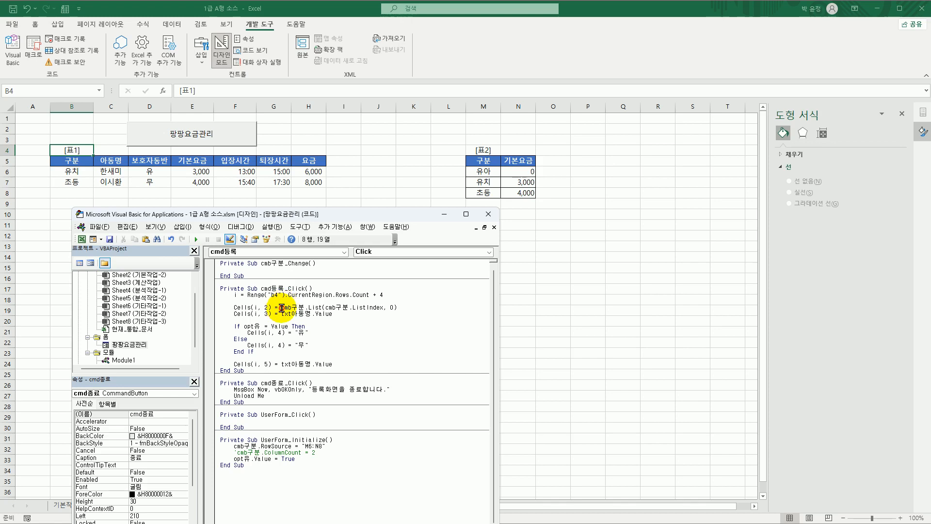
{"action": "left_click_drag", "start_coordinate": [282, 307], "coordinate": [400, 307]}
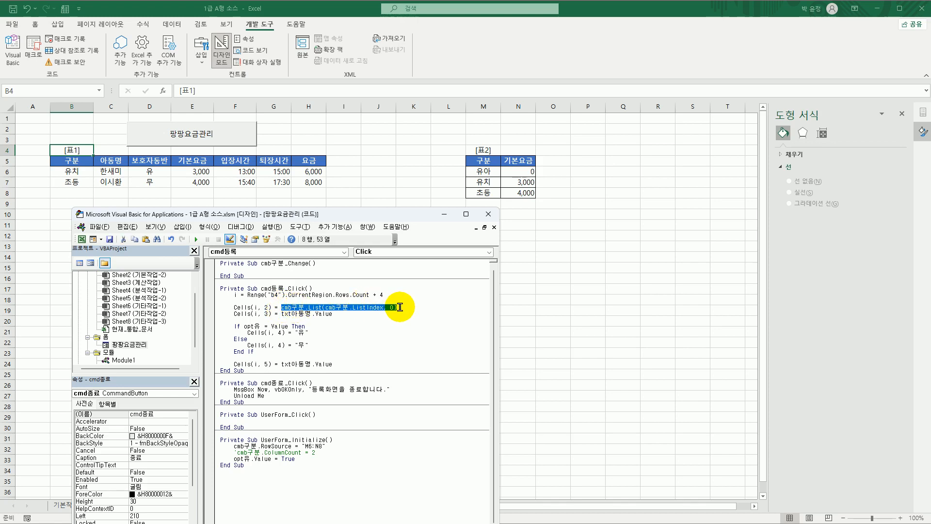
{"action": "left_click_drag", "start_coordinate": [281, 364], "coordinate": [408, 366]}
{"action": "key", "text": "ctrl+v"}
{"action": "left_click", "coordinate": [389, 364]}
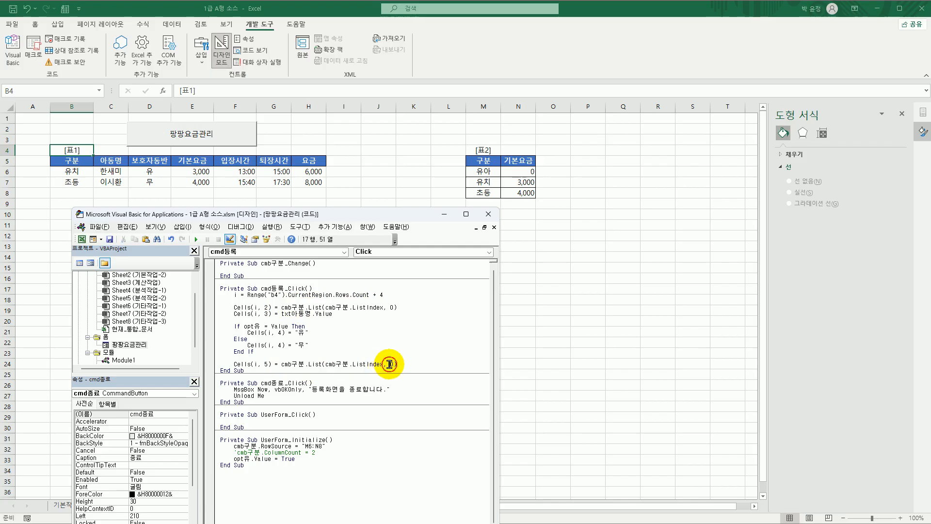
{"action": "key", "text": "Delete"}
{"action": "type", "text": "1"}
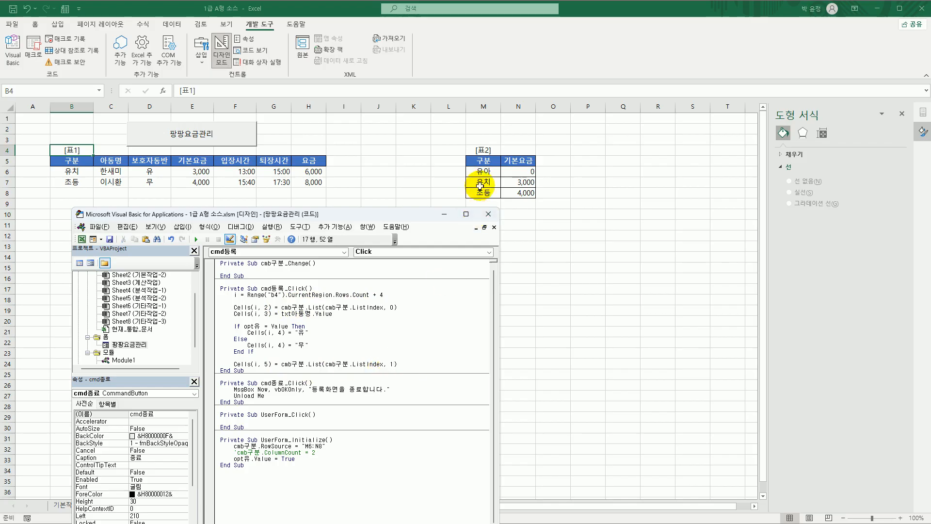
Insert a copy of the Cells(i, 3) = txt아동명.Value line directly below the Cells(i, 5) statement.
{"action": "left_click", "coordinate": [422, 366]}
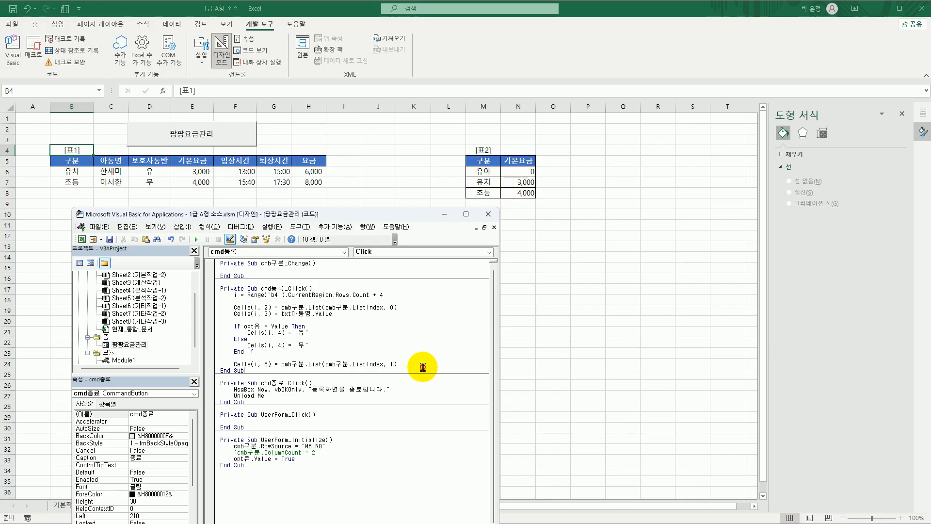
{"action": "left_click", "coordinate": [418, 359]}
{"action": "key", "text": "Return"}
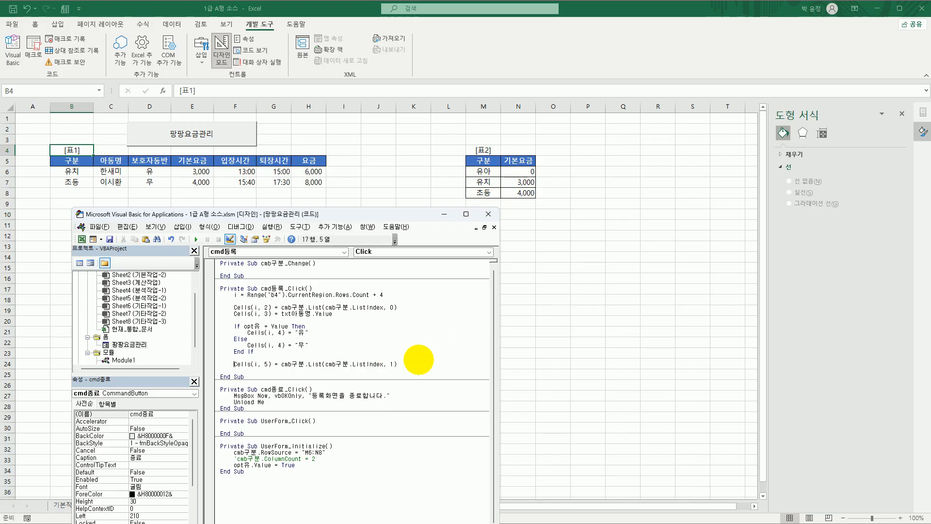
{"action": "key", "text": "Up"}
{"action": "key", "text": "Up"}
{"action": "key", "text": "Up"}
{"action": "key", "text": "Up"}
{"action": "key", "text": "Up"}
{"action": "key", "text": "Up"}
{"action": "key", "text": "Up"}
{"action": "key", "text": "Up"}
{"action": "key", "text": "shift+End"}
{"action": "key", "text": "ctrl+c"}
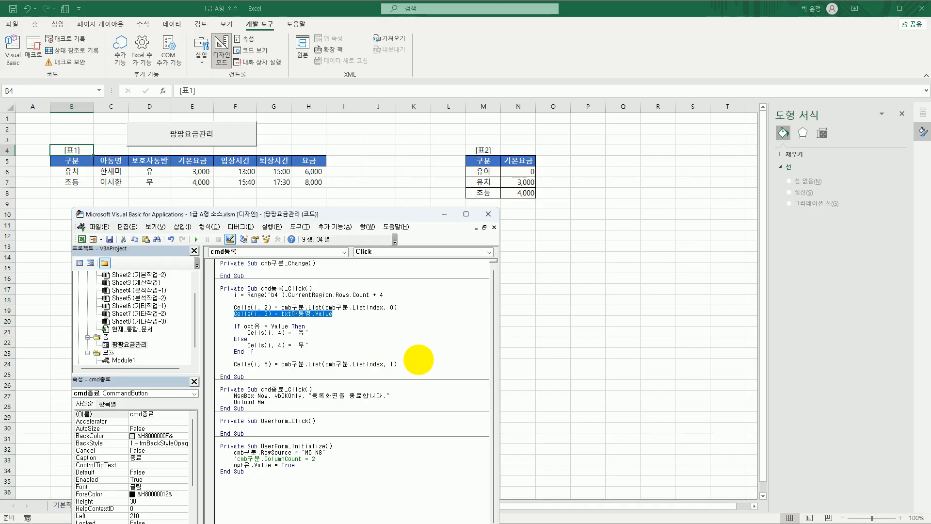
{"action": "key", "text": "Down"}
{"action": "key", "text": "Down"}
{"action": "key", "text": "Down"}
{"action": "key", "text": "Down"}
{"action": "key", "text": "Down"}
{"action": "key", "text": "Down"}
{"action": "key", "text": "Down"}
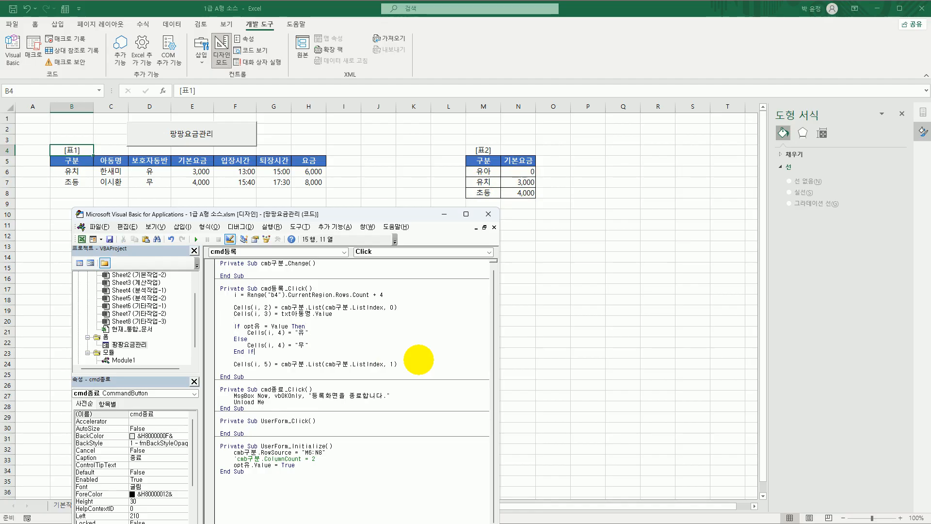
{"action": "key", "text": "Down"}
{"action": "key", "text": "Return"}
{"action": "key", "text": "ctrl+v"}
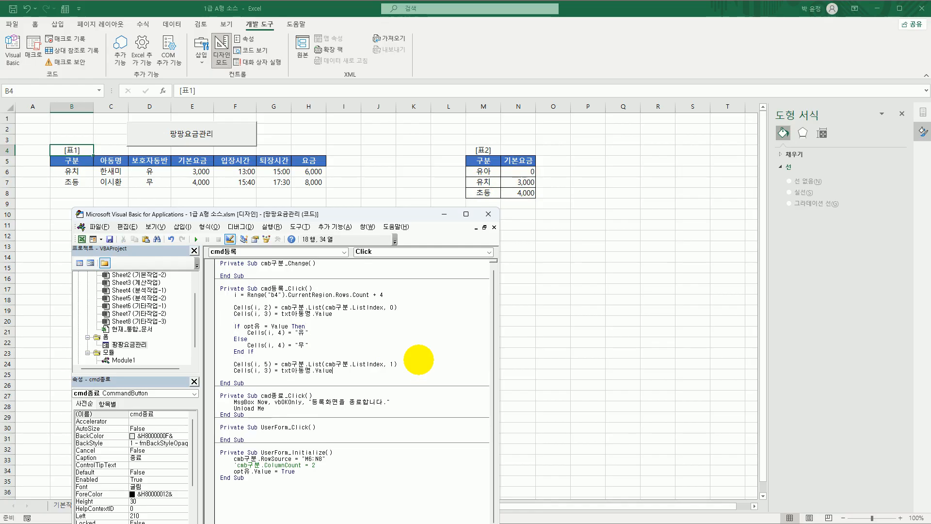
Change the copied line to Cells(i, 6) = txt입장시간.Value.
{"action": "double_click", "coordinate": [267, 371]}
{"action": "type", "text": "6"}
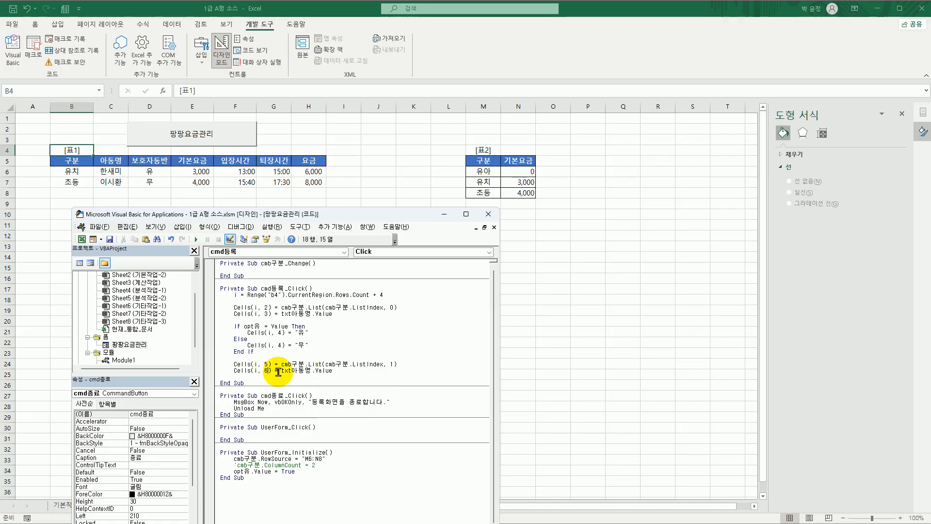
{"action": "left_click", "coordinate": [388, 375]}
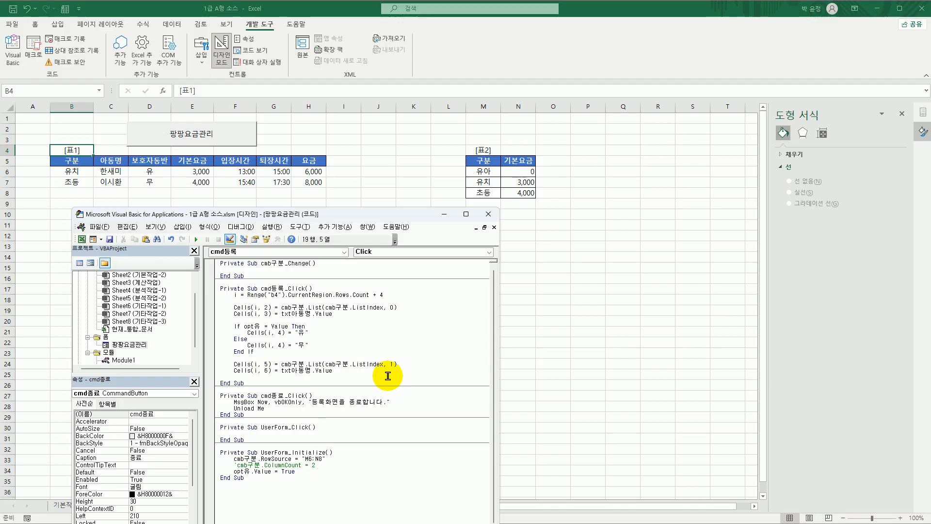
{"action": "key", "text": "End"}
{"action": "key", "text": "shift+Right"}
{"action": "key", "text": "shift+Right"}
{"action": "key", "text": "shift+Right"}
{"action": "type", "text": "입장시간"}
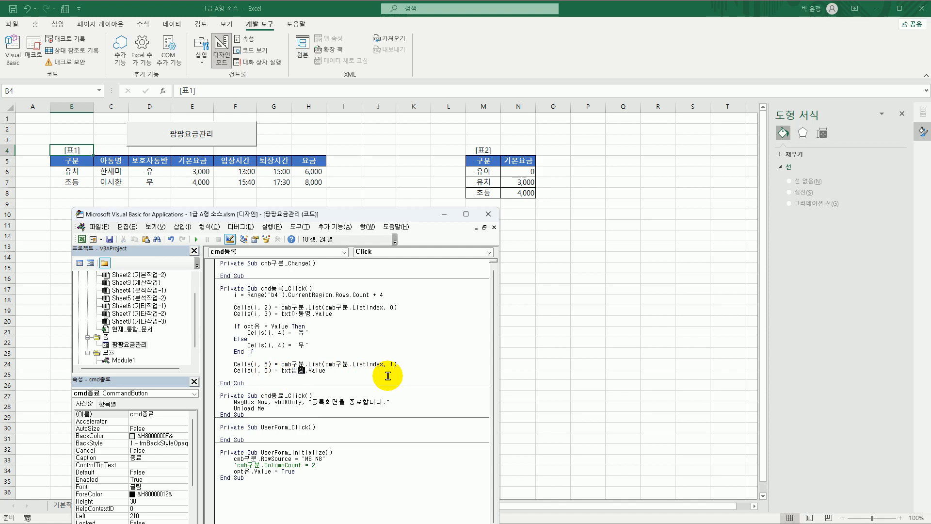
Insert a copy of the Cells(i, 6) = txt입장시간.Value line directly below it.
{"action": "key", "text": "Home"}
{"action": "key", "text": "shift+End"}
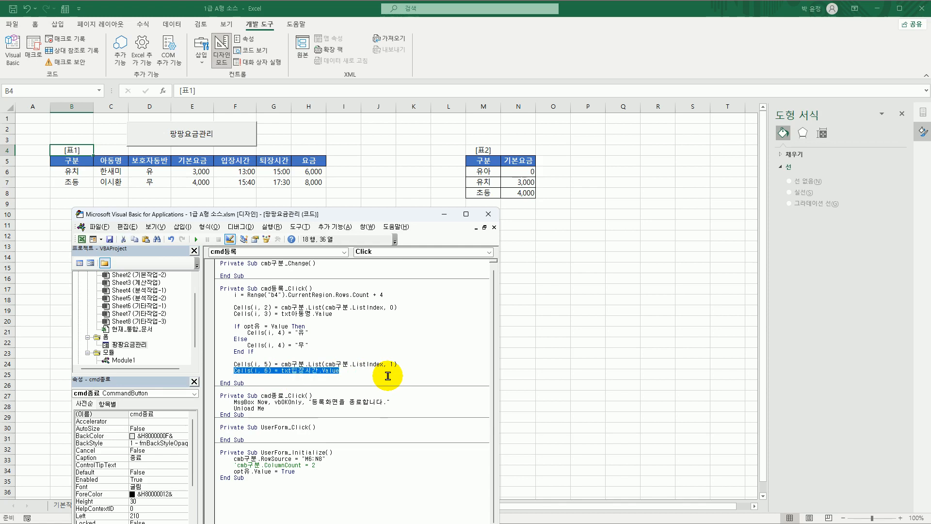
{"action": "key", "text": "ctrl+c"}
{"action": "key", "text": "End"}
{"action": "key", "text": "Return"}
{"action": "key", "text": "ctrl+v"}
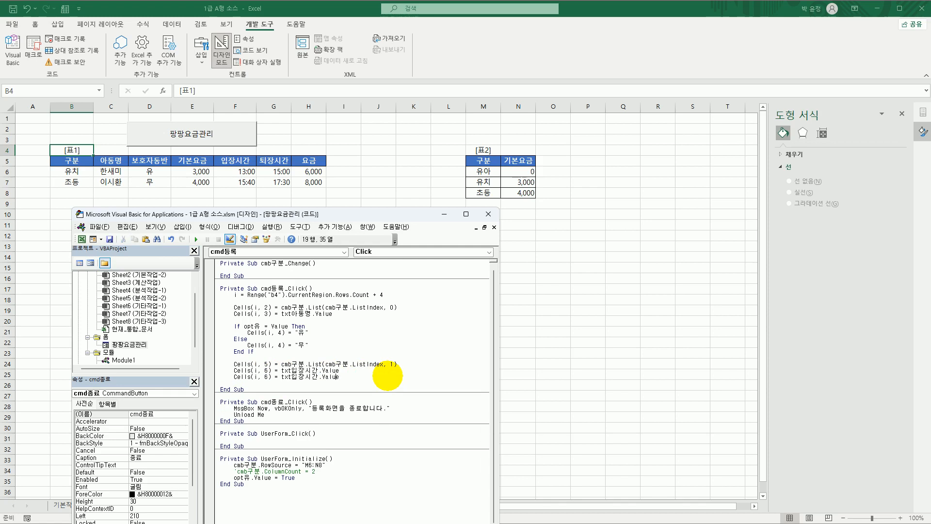
Change the copied line to Cells(i, 7) = txt퇴장시간.Value and start a new line below it.
{"action": "key", "text": "shift+Right"}
{"action": "type", "text": "7"}
{"action": "key", "text": "Right"}
{"action": "key", "text": "Right"}
{"action": "key", "text": "Right"}
{"action": "key", "text": "Right"}
{"action": "key", "text": "Right"}
{"action": "key", "text": "Right"}
{"action": "key", "text": "Right"}
{"action": "key", "text": "Left"}
{"action": "key", "text": "Left"}
{"action": "type", "text": "퇴장"}
{"action": "key", "text": "Delete"}
{"action": "key", "text": "Delete"}
{"action": "key", "text": "Return"}
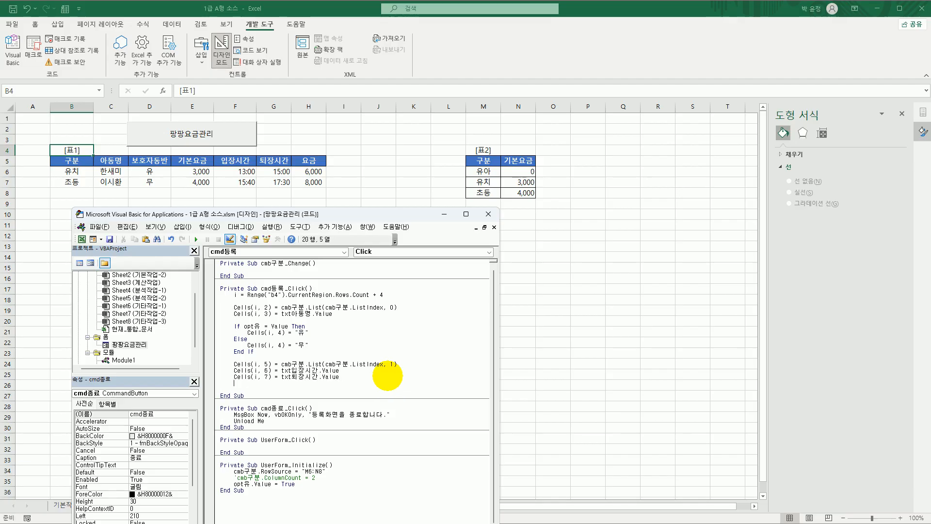
Add another copy of the txt입장시간 assignment on the new line and set its column number to 8.
{"action": "key", "text": "ctrl+v"}
{"action": "key", "text": "Home"}
{"action": "key", "text": "Right"}
{"action": "key", "text": "Right"}
{"action": "key", "text": "Right"}
{"action": "key", "text": "Right"}
{"action": "key", "text": "Right"}
{"action": "key", "text": "Right"}
{"action": "key", "text": "Right"}
{"action": "key", "text": "shift+Right"}
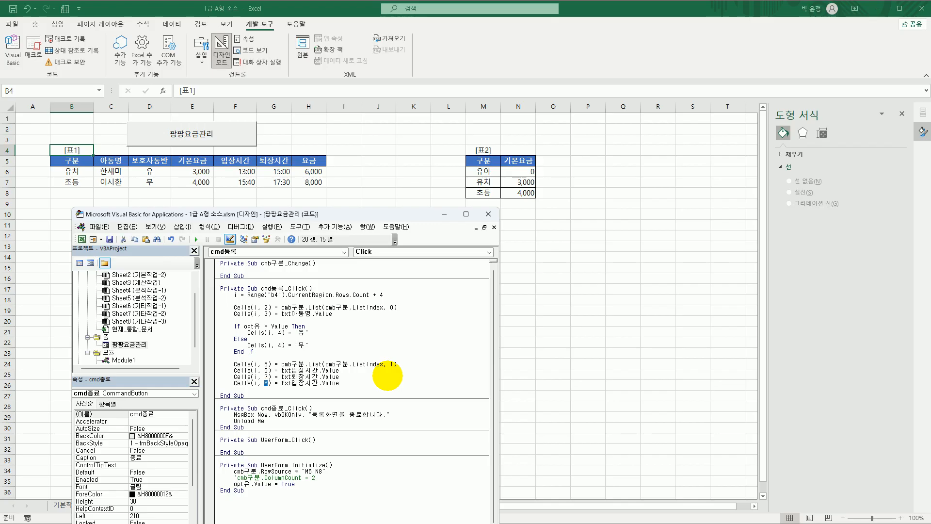
{"action": "type", "text": "8"}
Replace the value assigned to Cells(i, 8) with cells(i,7)-cells(i,6).
{"action": "key", "text": "shift+End"}
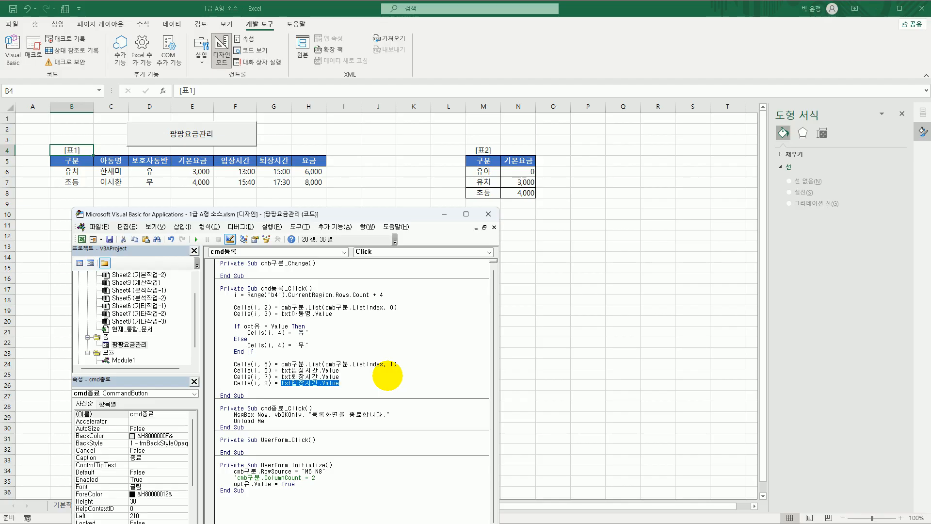
{"action": "type", "text": "cells"}
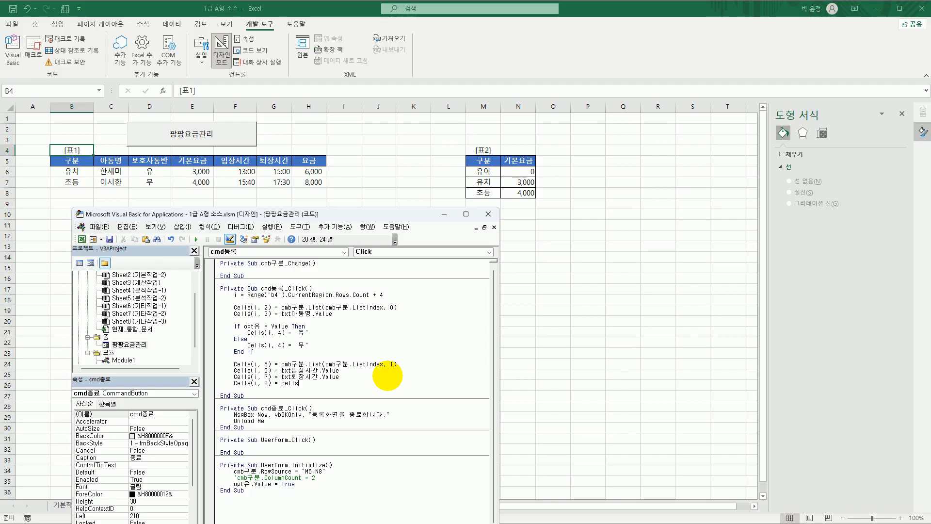
{"action": "type", "text": "(i,7)-cells(i,"}
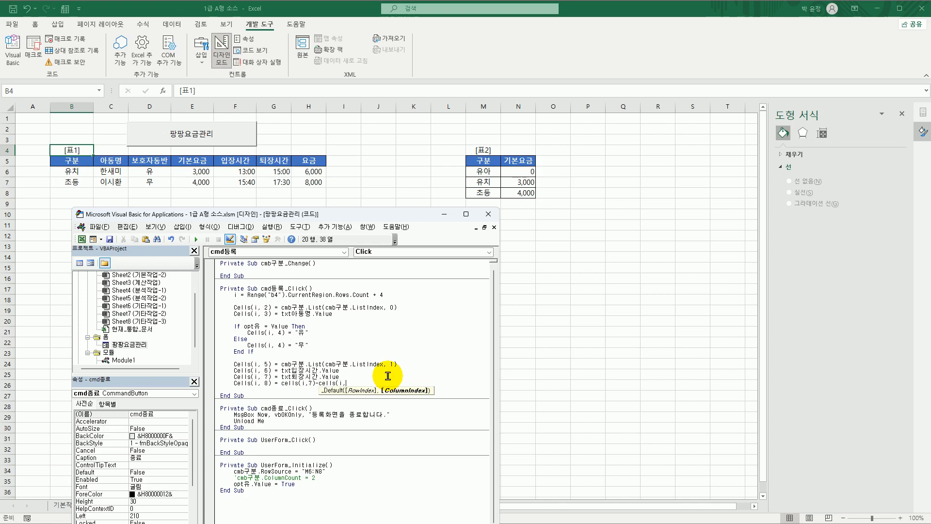
{"action": "type", "text": "6)"}
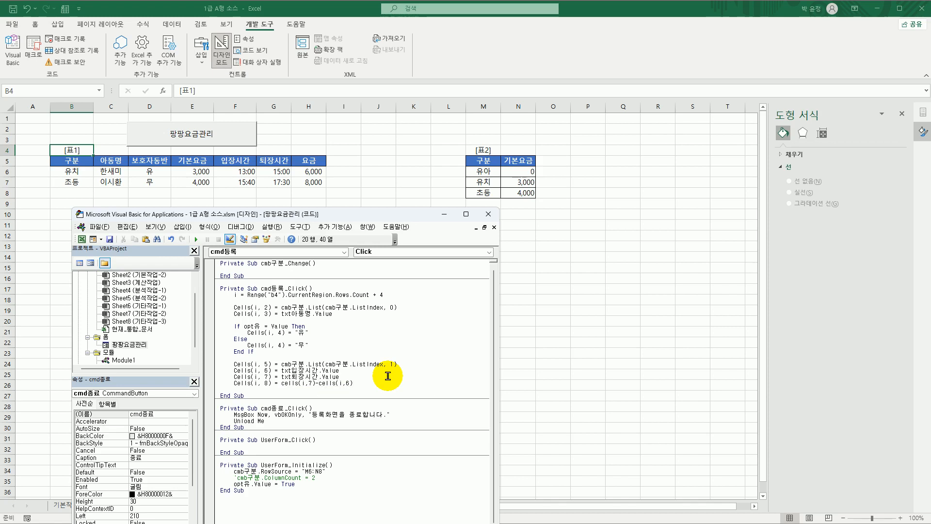
Wrap both cell references in the Cells(i, 8) expression in the Hour function, giving hour(cells(i,7))-hour(cells(i,6)).
{"action": "left_click", "coordinate": [281, 382]}
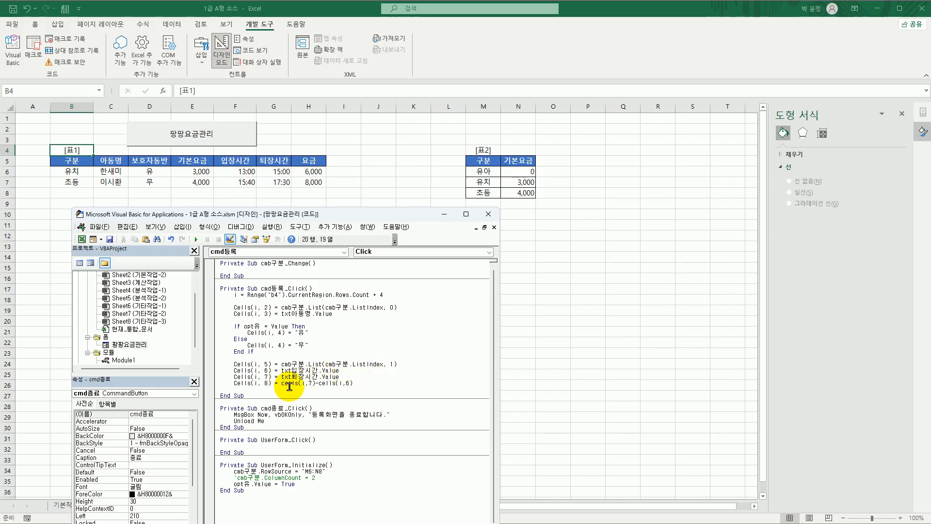
{"action": "type", "text": "hour("}
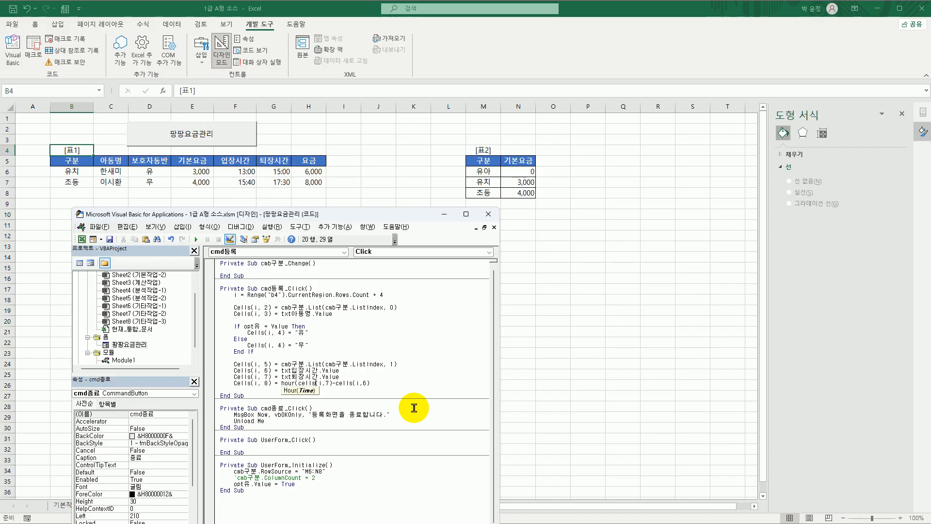
{"action": "key", "text": "Right"}
{"action": "key", "text": "Right"}
{"action": "key", "text": "Right"}
{"action": "key", "text": "Right"}
{"action": "key", "text": "Right"}
{"action": "type", "text": ")-hour("}
{"action": "key", "text": "End"}
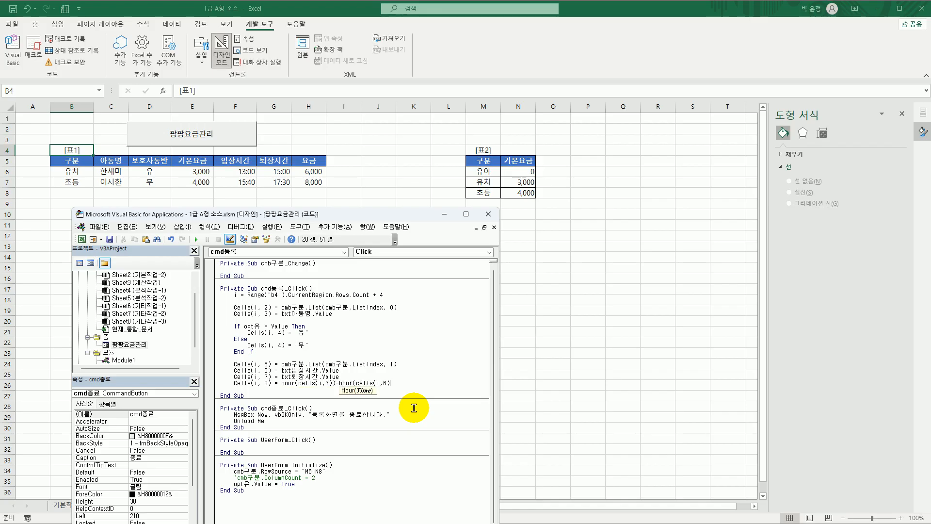
{"action": "type", "text": ")"}
Enclose the hour difference in parentheses, multiply it by Cells(i, 5), and commit the Cells(i, 8) statement.
{"action": "left_click", "coordinate": [283, 384]}
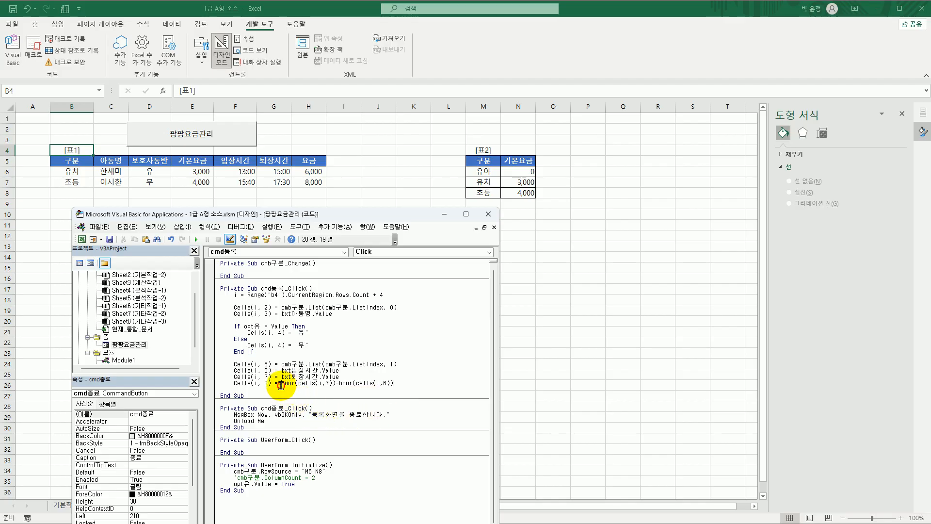
{"action": "type", "text": "(i,7"}
{"action": "type", "text": ") + cell"}
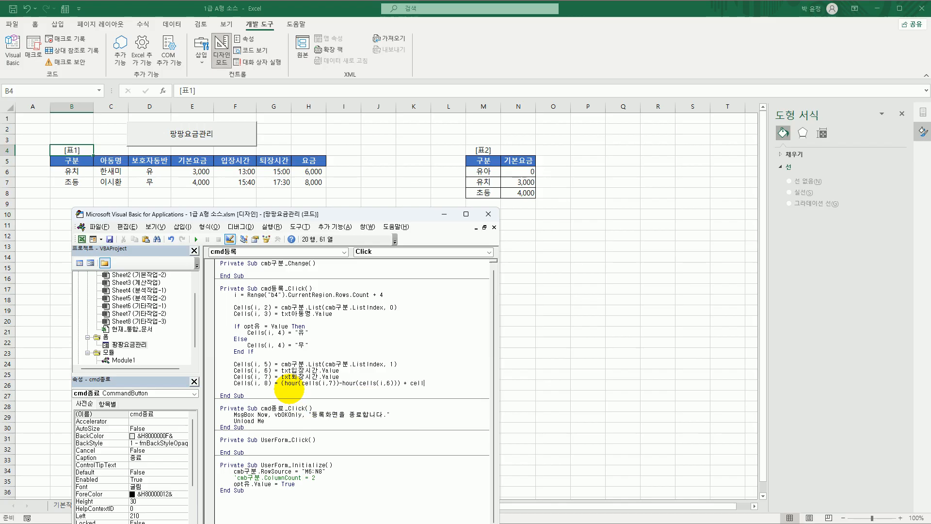
{"action": "type", "text": "s(i,5"}
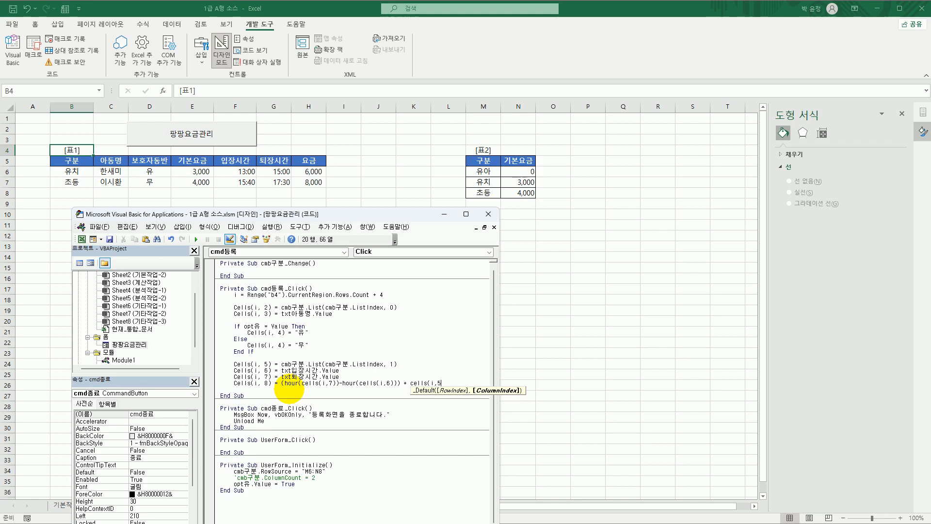
{"action": "type", "text": ")"}
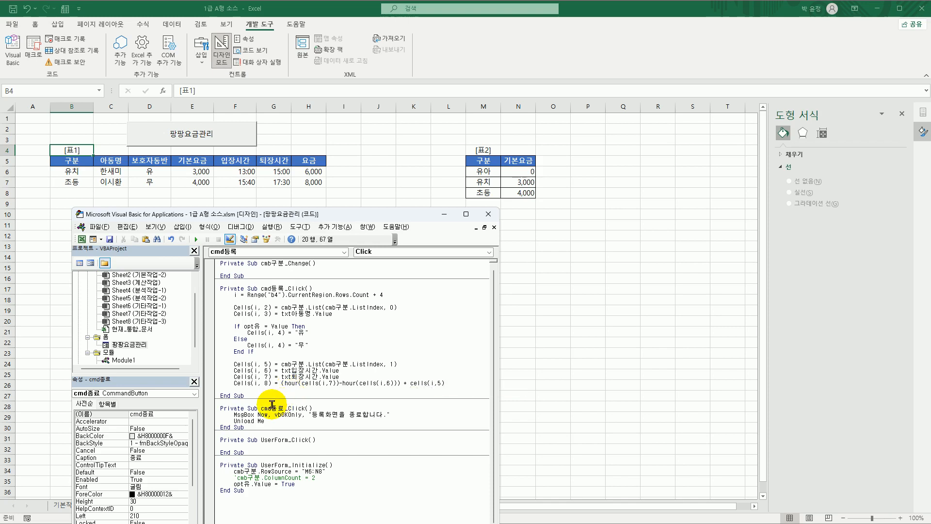
{"action": "left_click", "coordinate": [272, 404]}
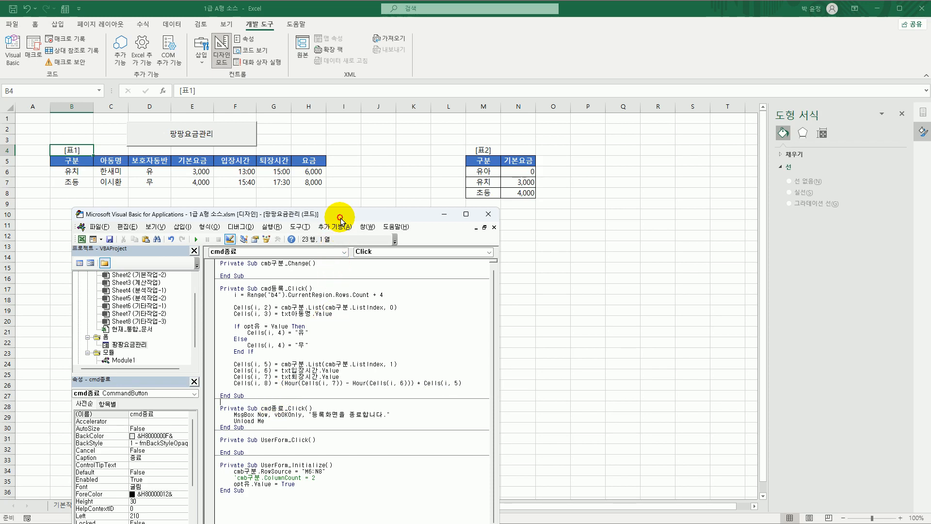
Review the [표1] range B4:H7, the row below it and the column order, then return to the registration code.
{"action": "left_click_drag", "start_coordinate": [341, 221], "coordinate": [342, 206]}
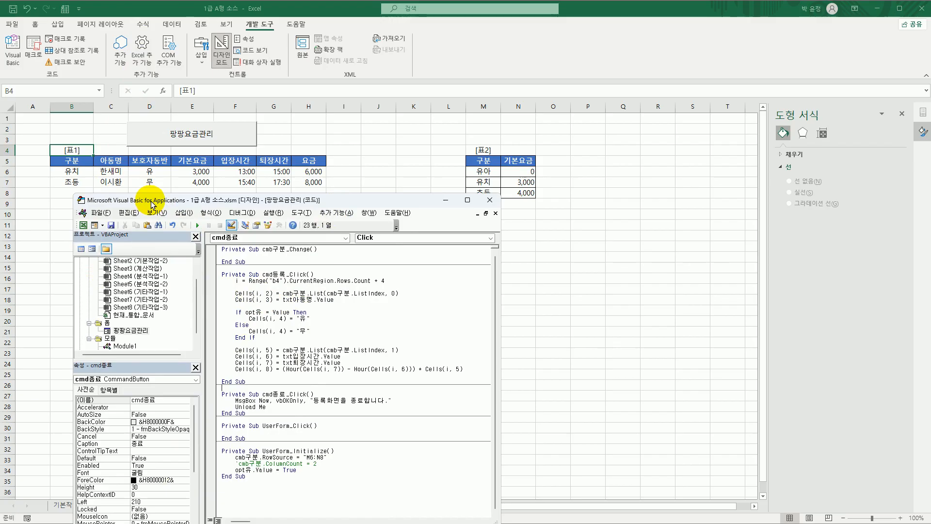
{"action": "left_click_drag", "start_coordinate": [152, 203], "coordinate": [143, 205]}
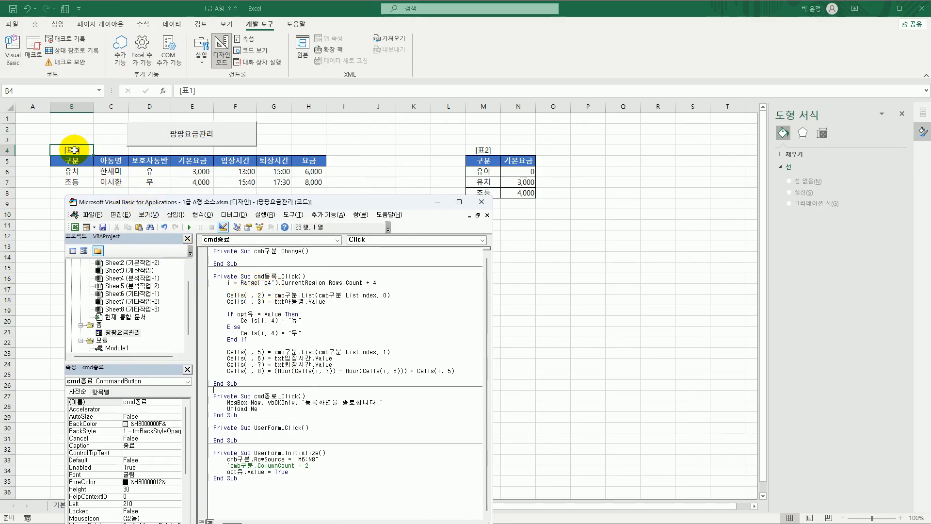
{"action": "left_click_drag", "start_coordinate": [73, 149], "coordinate": [306, 181]}
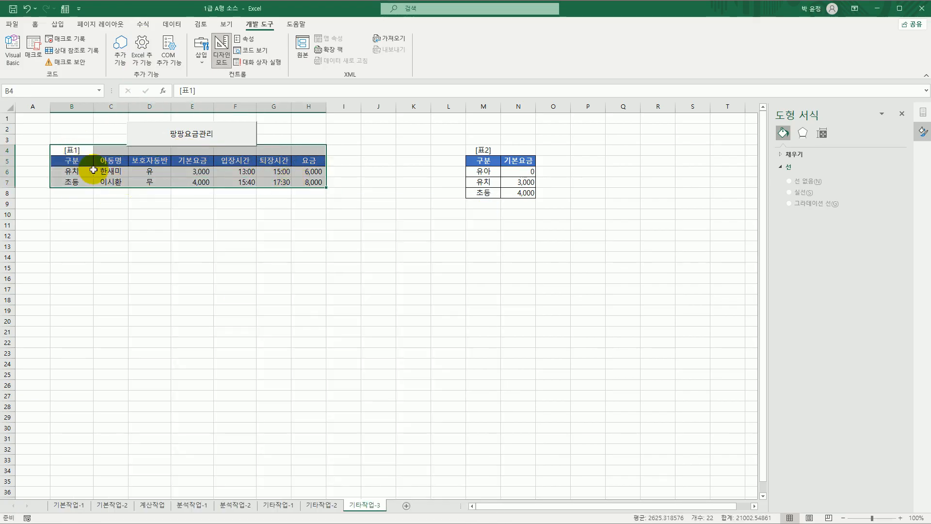
{"action": "left_click", "coordinate": [78, 193]}
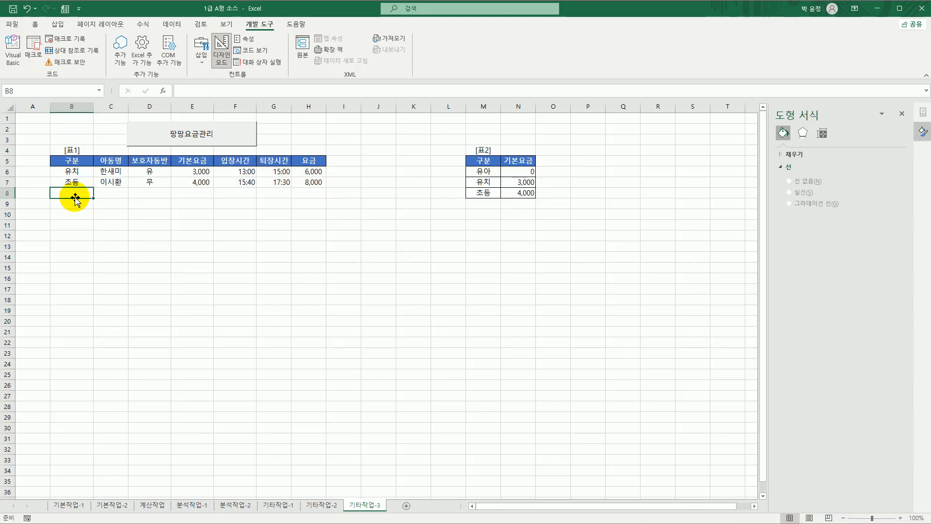
{"action": "left_click", "coordinate": [30, 106]}
{"action": "left_click", "coordinate": [73, 106]}
{"action": "left_click", "coordinate": [112, 106]}
{"action": "left_click", "coordinate": [149, 106]}
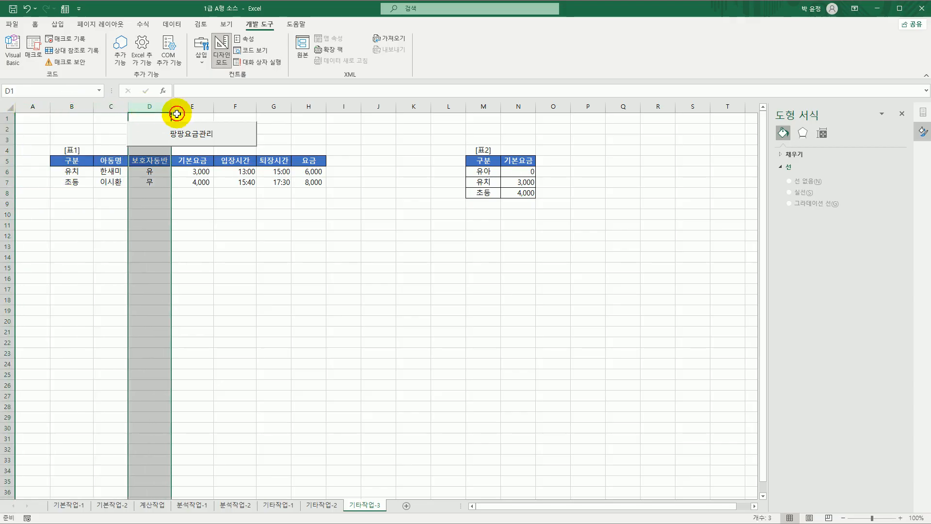
{"action": "left_click", "coordinate": [192, 106]}
{"action": "left_click", "coordinate": [235, 106]}
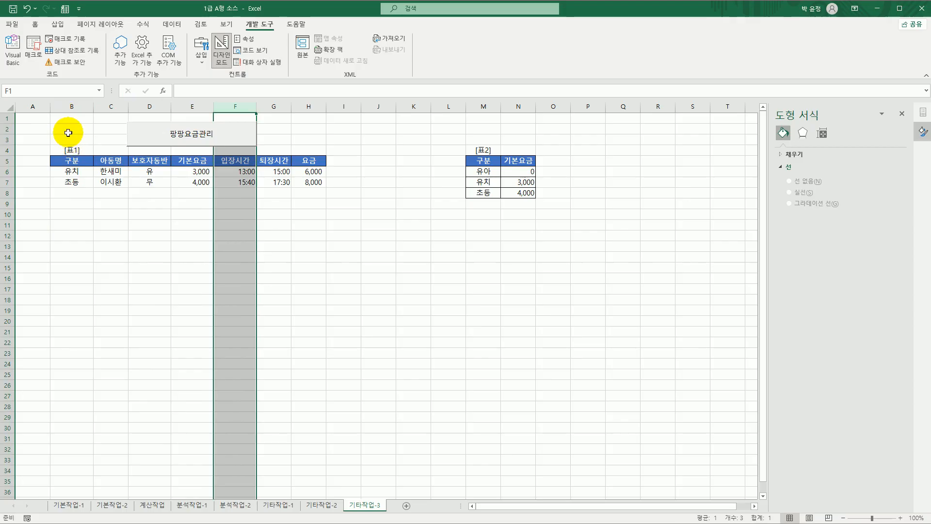
{"action": "left_click", "coordinate": [73, 180]}
{"action": "left_click", "coordinate": [14, 48]}
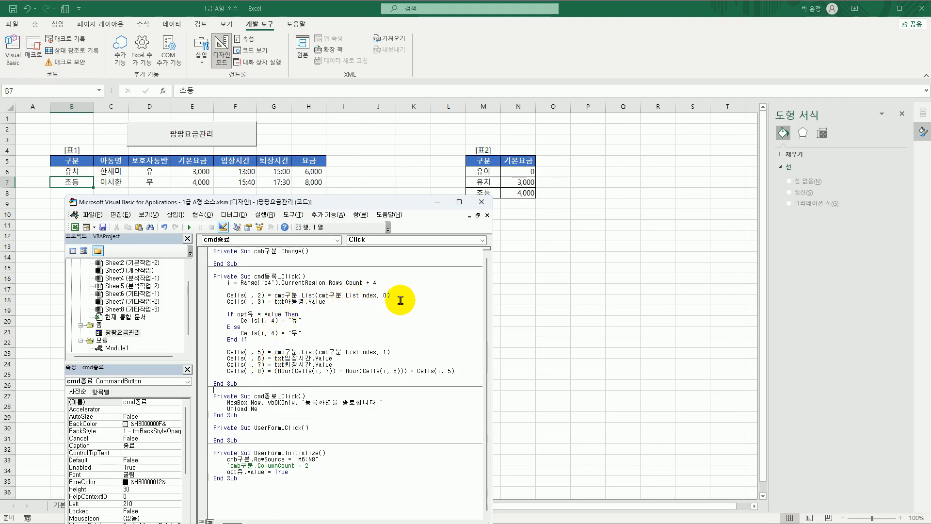
Close the VBA editor, turn off design mode, and open the 팡팡요금관리 form from the sheet's button.
{"action": "left_click", "coordinate": [481, 201]}
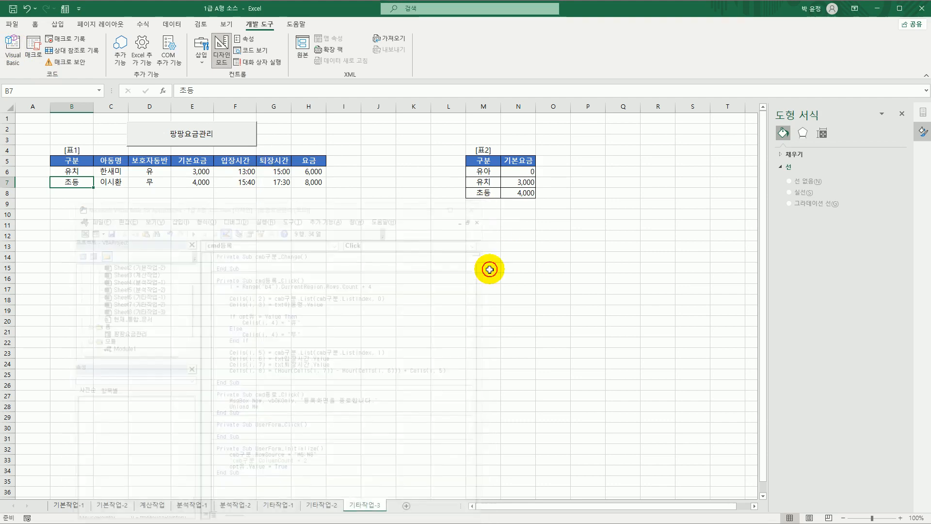
{"action": "left_click", "coordinate": [420, 321]}
{"action": "left_click", "coordinate": [221, 49]}
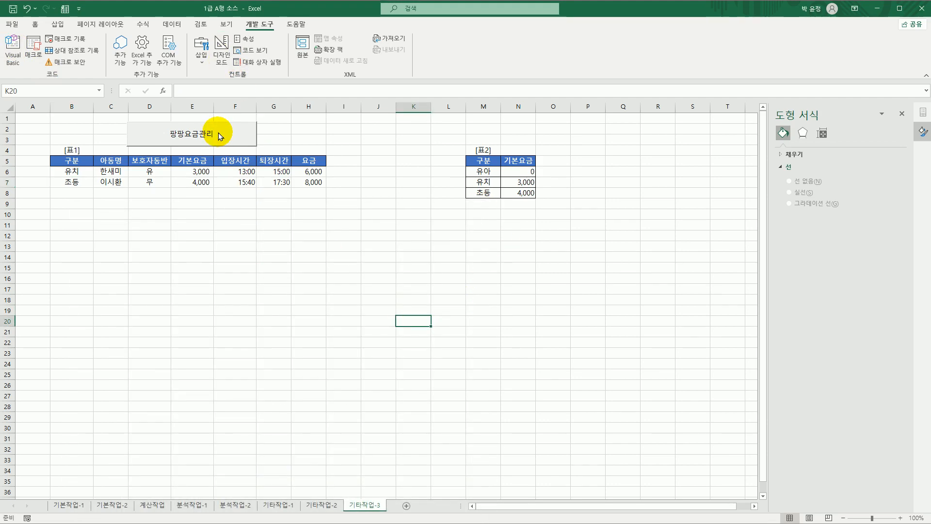
{"action": "left_click", "coordinate": [220, 137]}
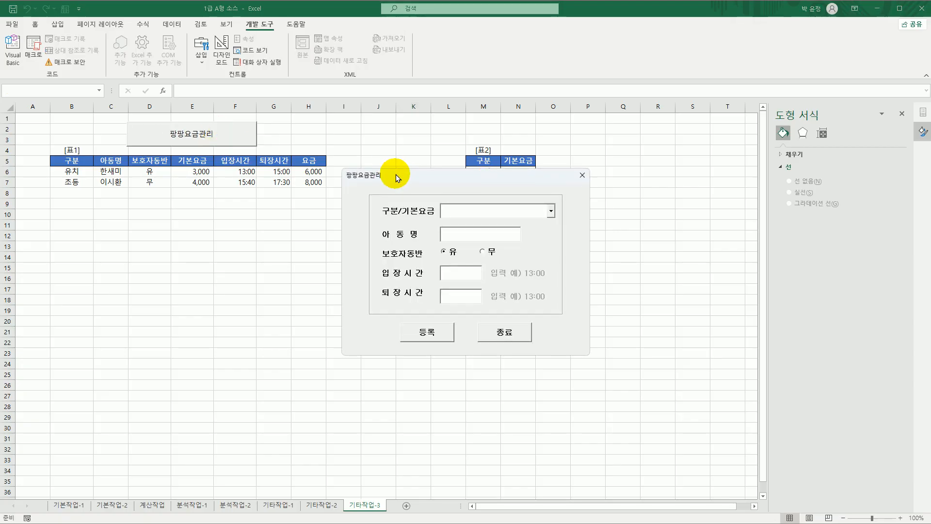
{"action": "left_click_drag", "start_coordinate": [396, 179], "coordinate": [249, 177]}
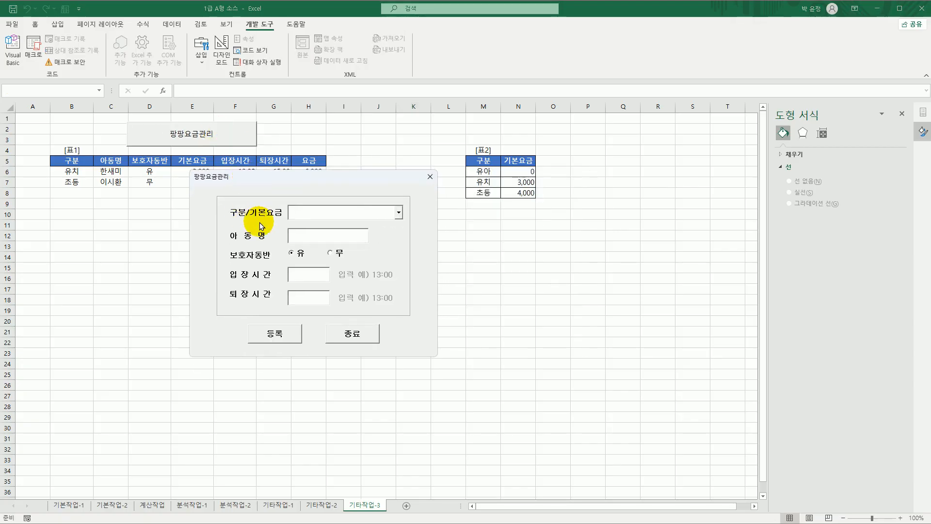
Register a 유아 entry with the child's name, 입장시간 13:30 and 퇴장시간 15:30, keeping the form clear of [표1].
{"action": "left_click", "coordinate": [398, 212]}
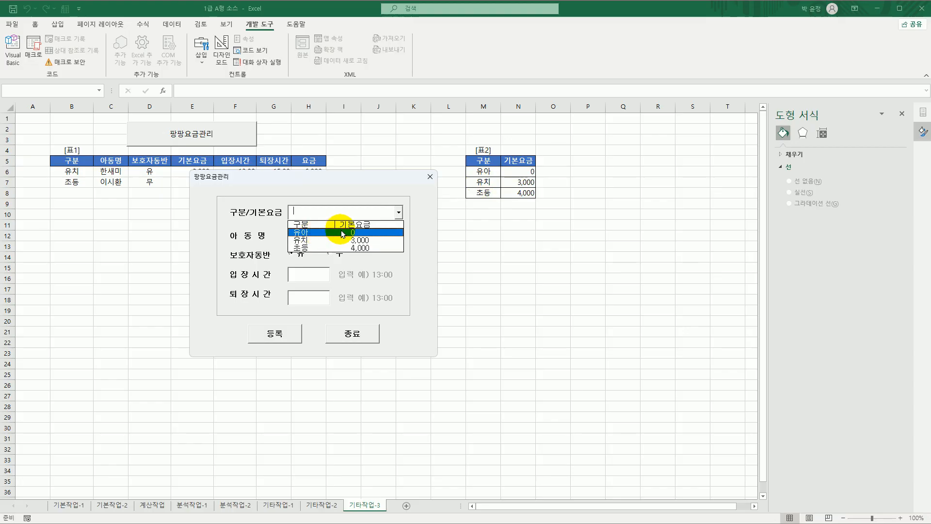
{"action": "left_click", "coordinate": [305, 233]}
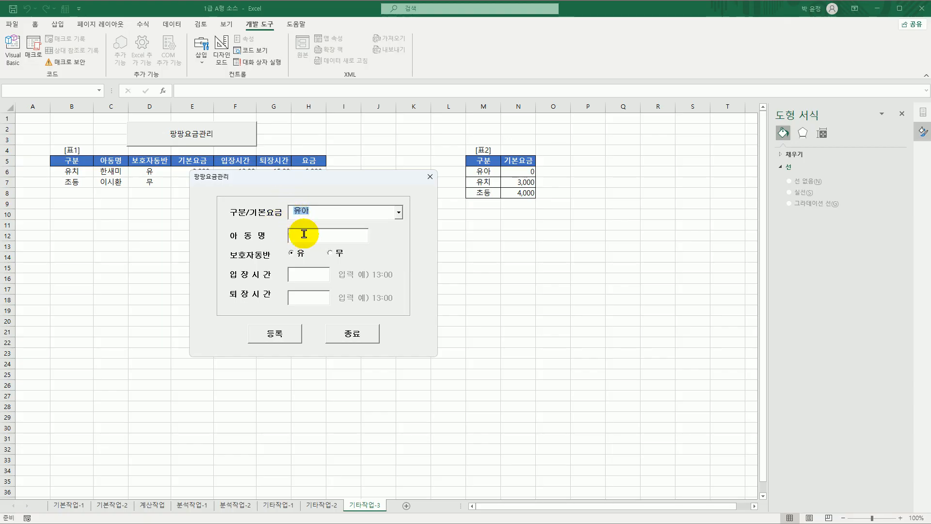
{"action": "left_click", "coordinate": [305, 235]}
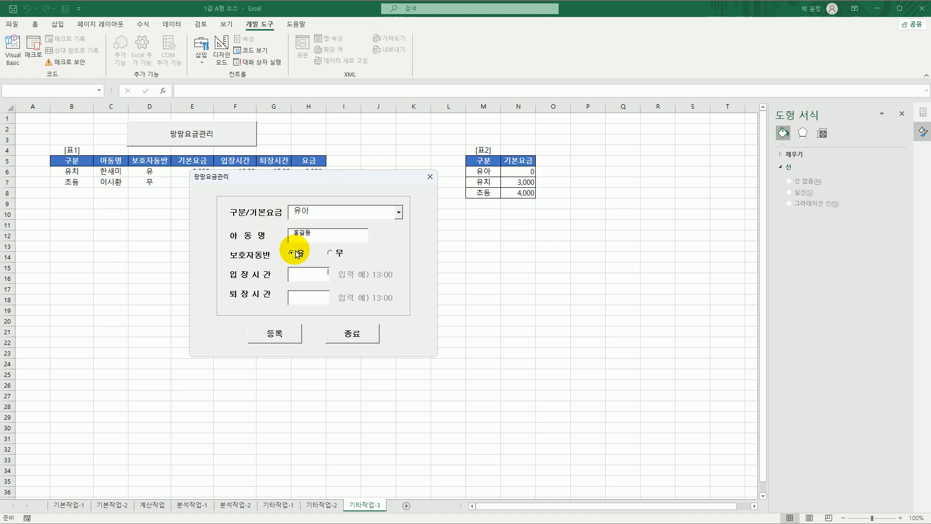
{"action": "left_click_drag", "start_coordinate": [304, 179], "coordinate": [302, 229]}
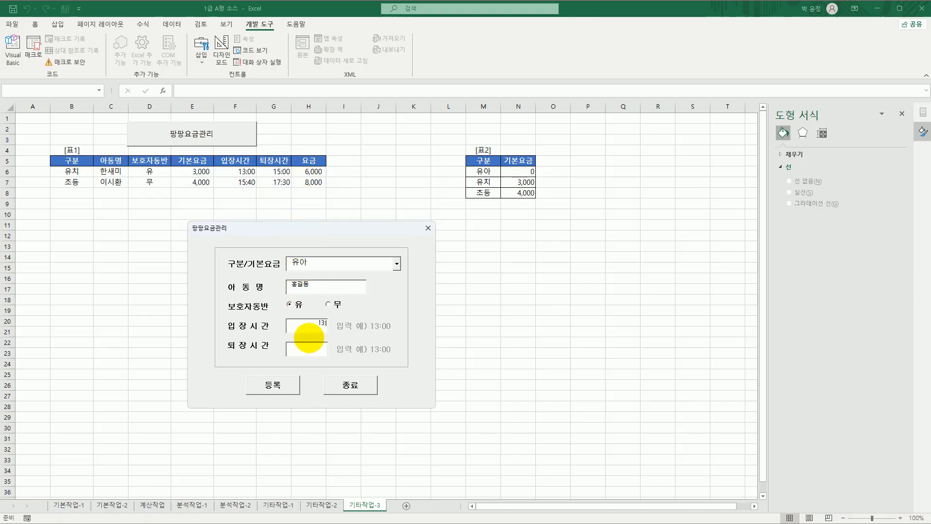
{"action": "left_click", "coordinate": [309, 352]}
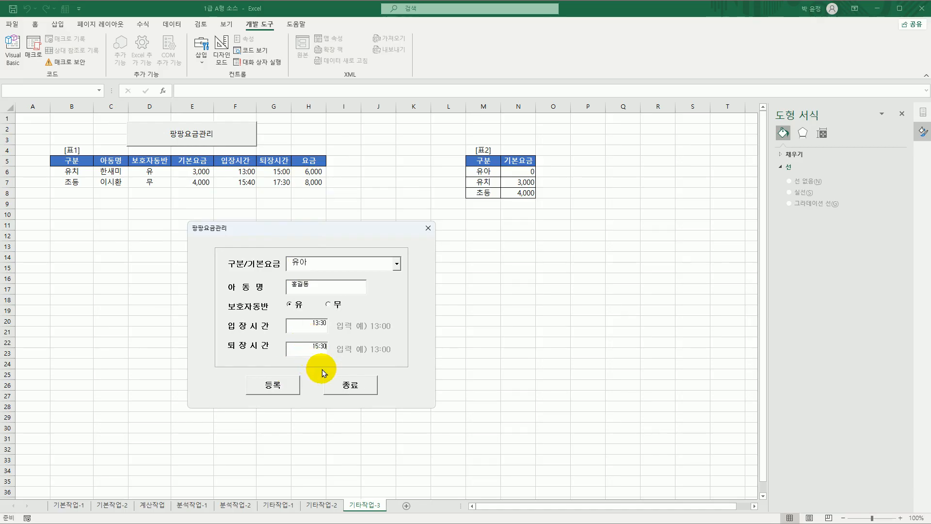
{"action": "left_click", "coordinate": [291, 386]}
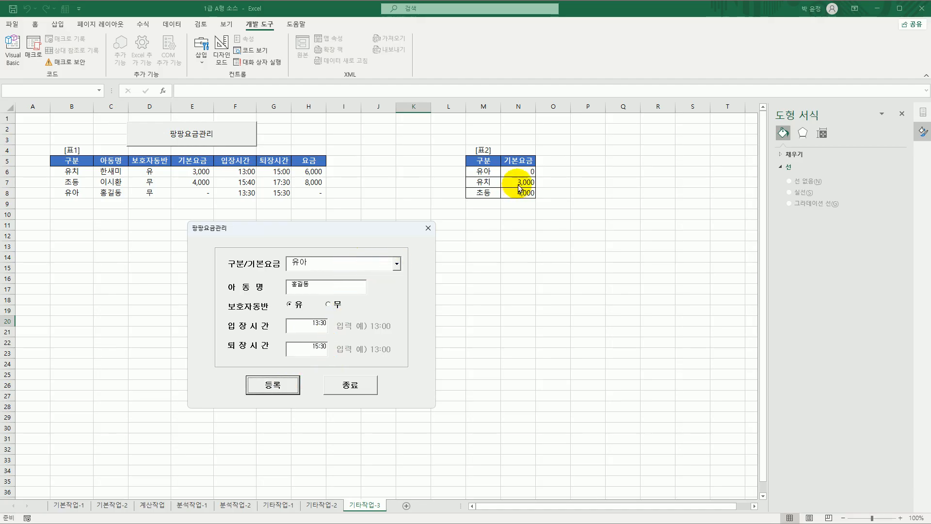
Change the form's 구분/기본요금 selection to 초등 and register the entry again.
{"action": "left_click", "coordinate": [397, 264]}
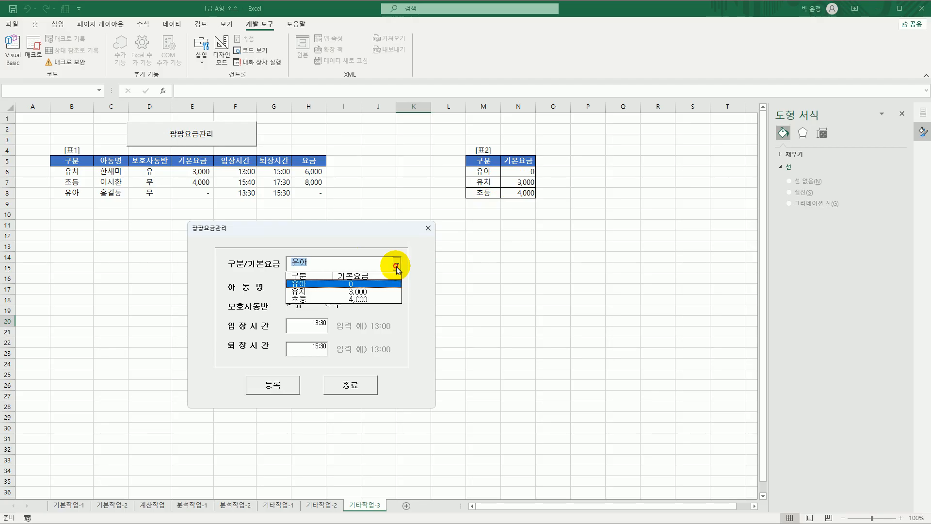
{"action": "left_click", "coordinate": [371, 299]}
{"action": "left_click", "coordinate": [270, 386]}
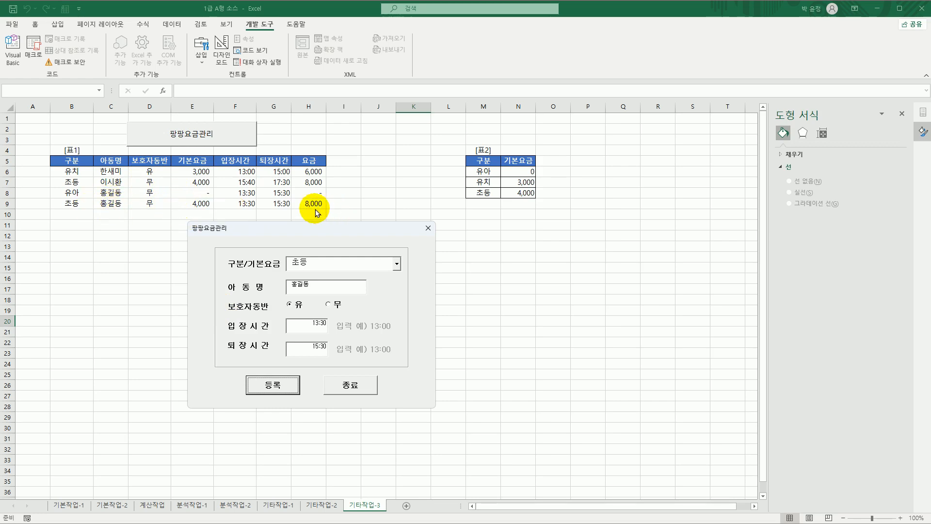
Exit the 팡팡요금관리 form through its 종료 command and acknowledge the time message to return to the sheet.
{"action": "left_click", "coordinate": [363, 382]}
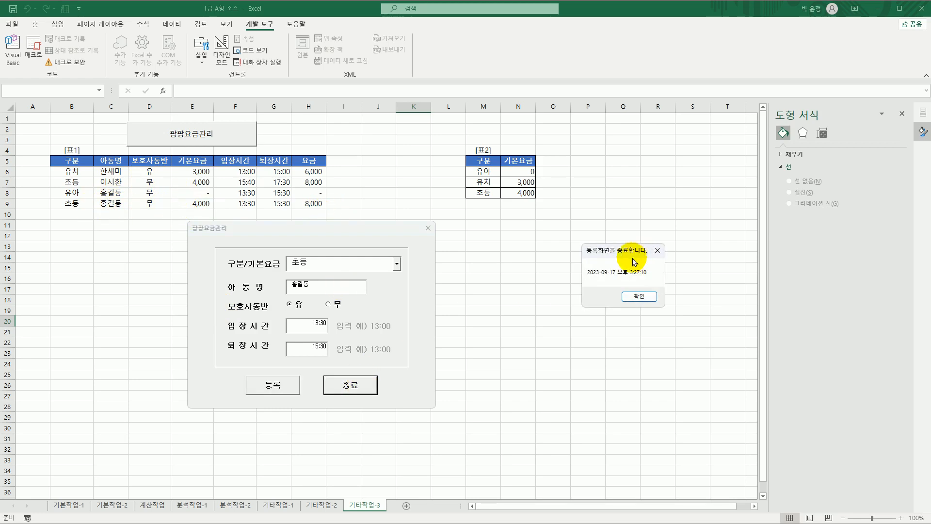
{"action": "left_click_drag", "start_coordinate": [633, 260], "coordinate": [508, 235]}
{"action": "left_click", "coordinate": [509, 272]}
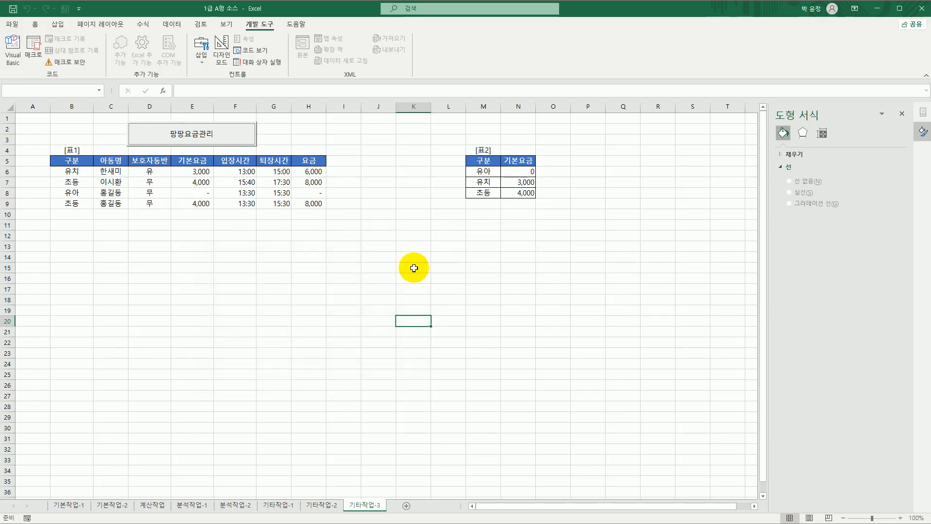
{"action": "left_click", "coordinate": [309, 267]}
Reopen the form's VBA code, review the row-number line i in cmd등록_Click without altering it, and close the editor.
{"action": "left_click", "coordinate": [13, 51]}
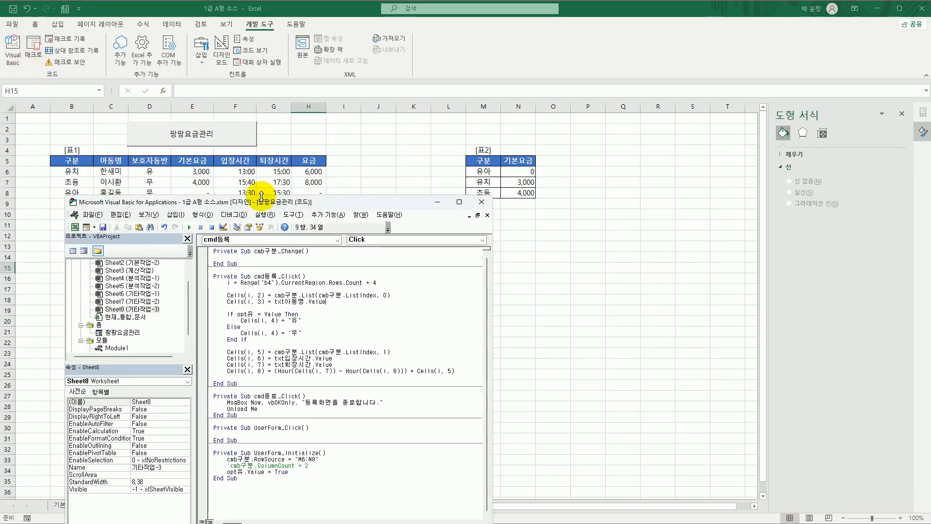
{"action": "left_click_drag", "start_coordinate": [286, 206], "coordinate": [292, 119]}
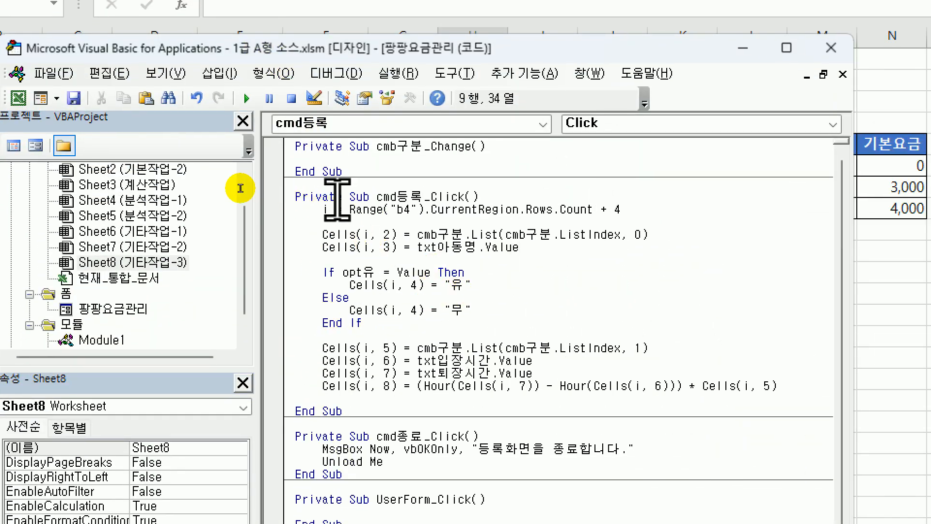
{"action": "left_click_drag", "start_coordinate": [328, 200], "coordinate": [331, 207]}
{"action": "left_click", "coordinate": [331, 207]}
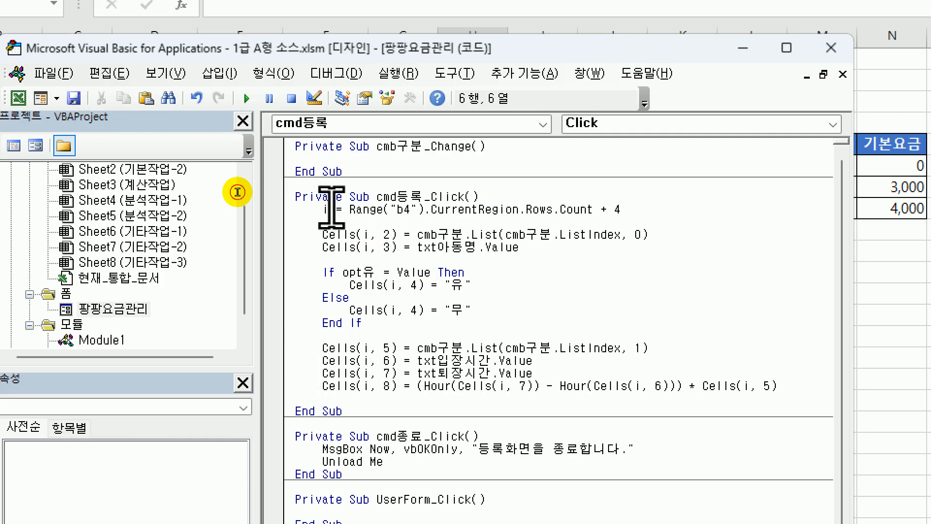
{"action": "key", "text": "BackSpace"}
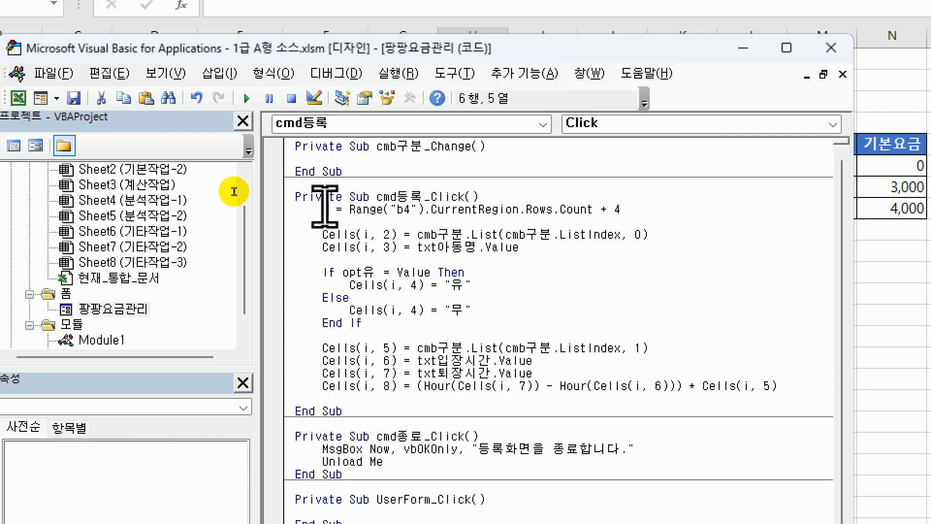
{"action": "key", "text": "ctrl+z"}
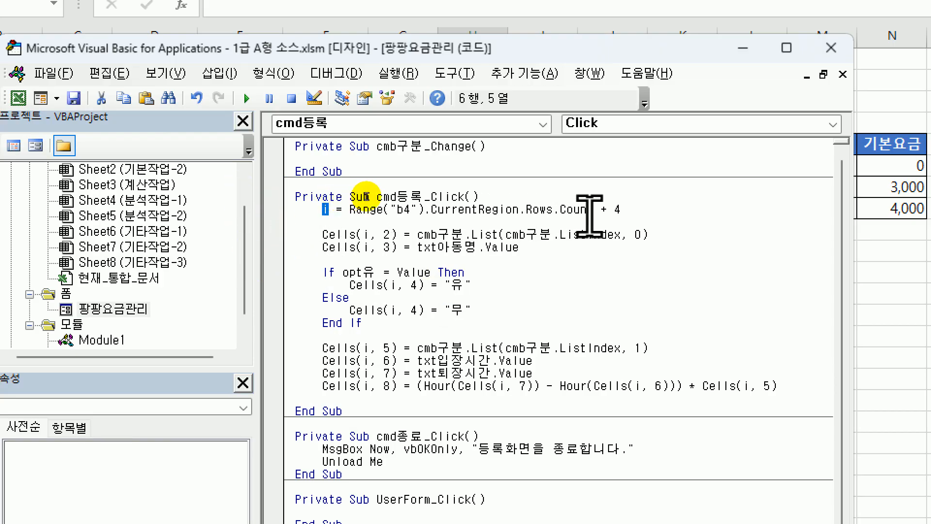
{"action": "left_click", "coordinate": [630, 209]}
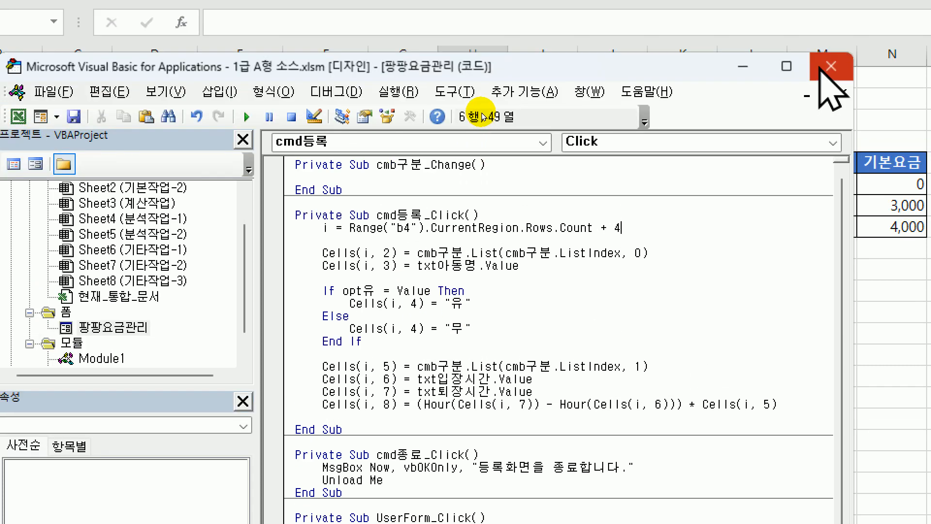
{"action": "left_click", "coordinate": [823, 16]}
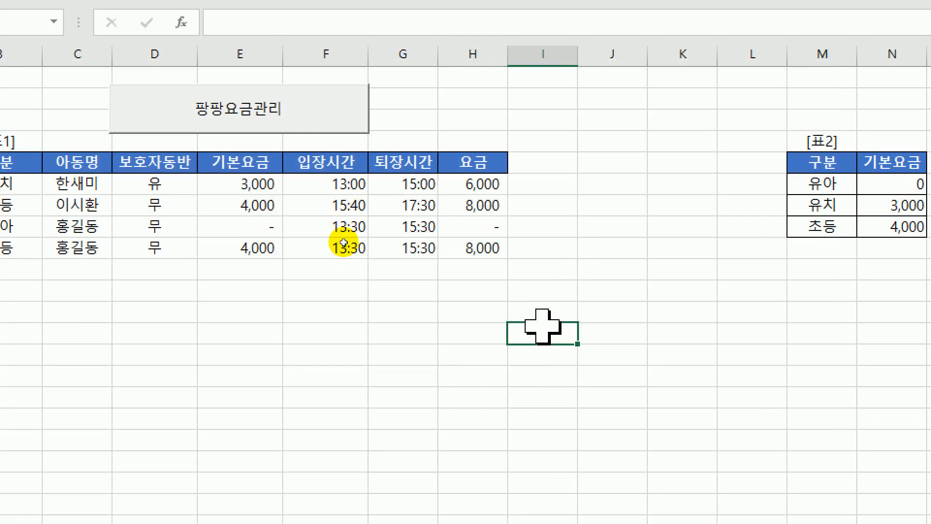